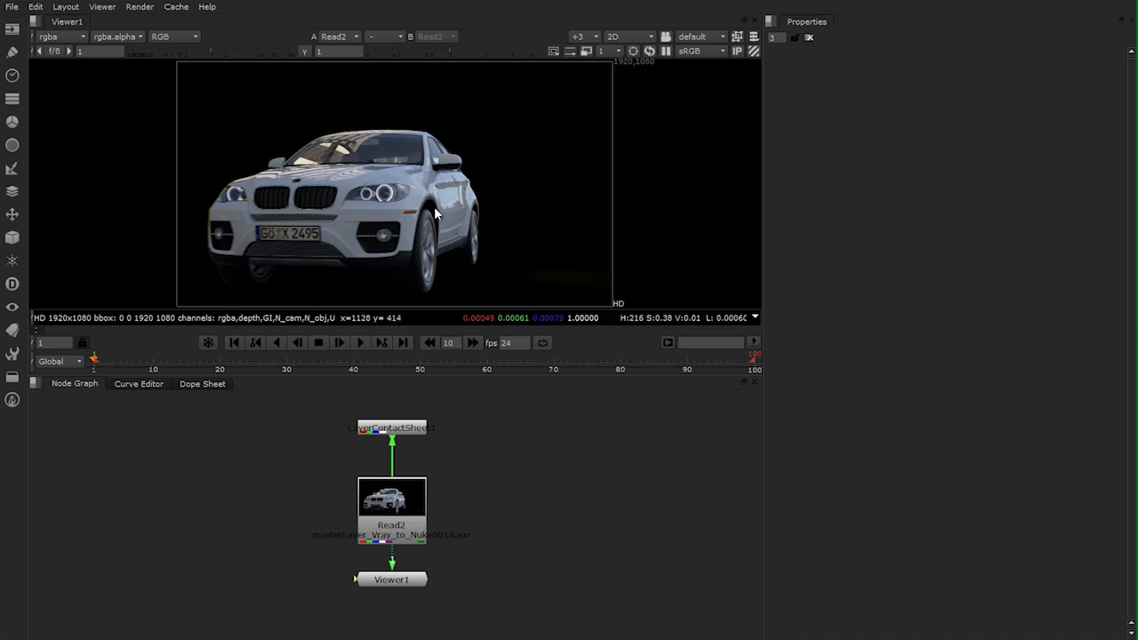
# View the LayerContactSheet output in the enlarged viewer and examine all the car's render passes
pyautogui.moveTo(429, 195); pyautogui.dragTo(449, 191, button='middle')
pyautogui.scroll(3, 449, 191)
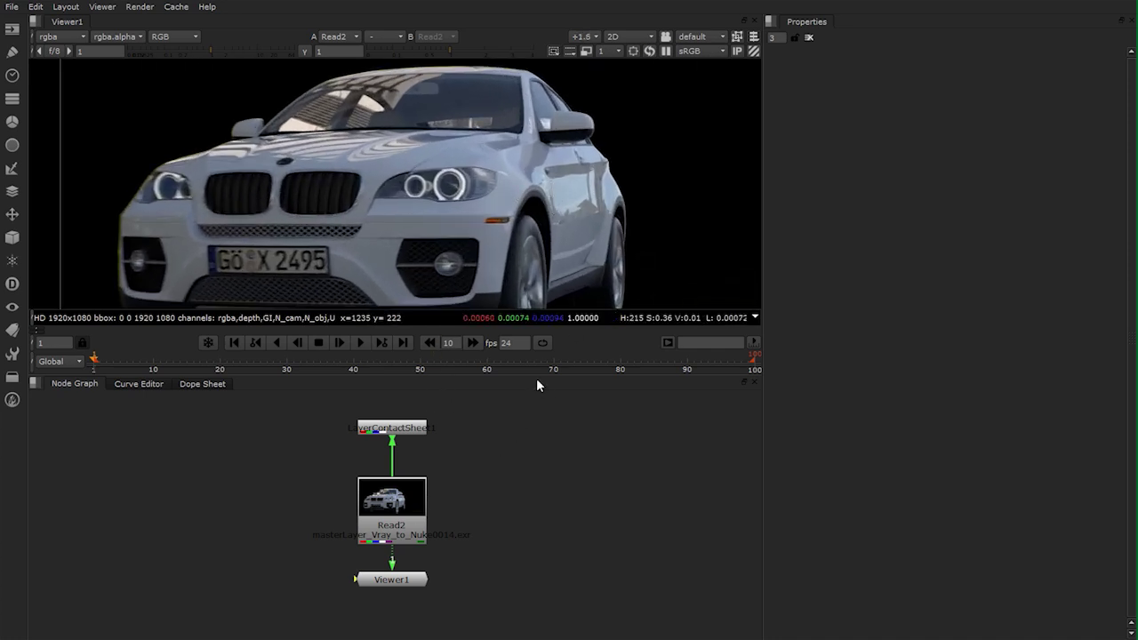
pyautogui.click(410, 431)
pyautogui.press('1')
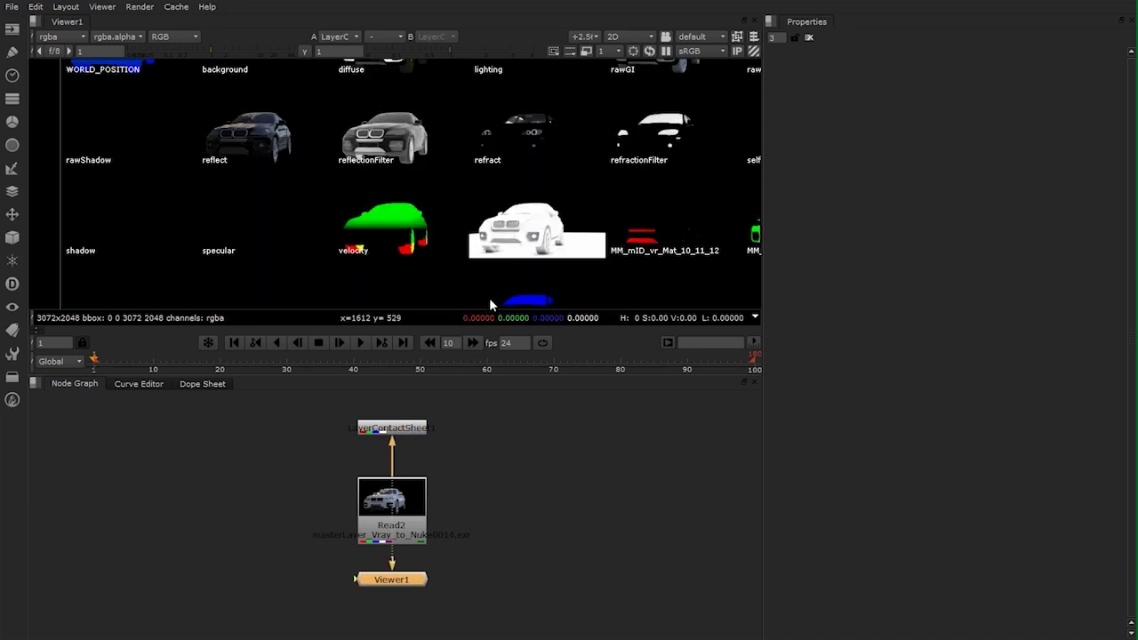
pyautogui.moveTo(517, 161); pyautogui.dragTo(498, 250, button='middle')
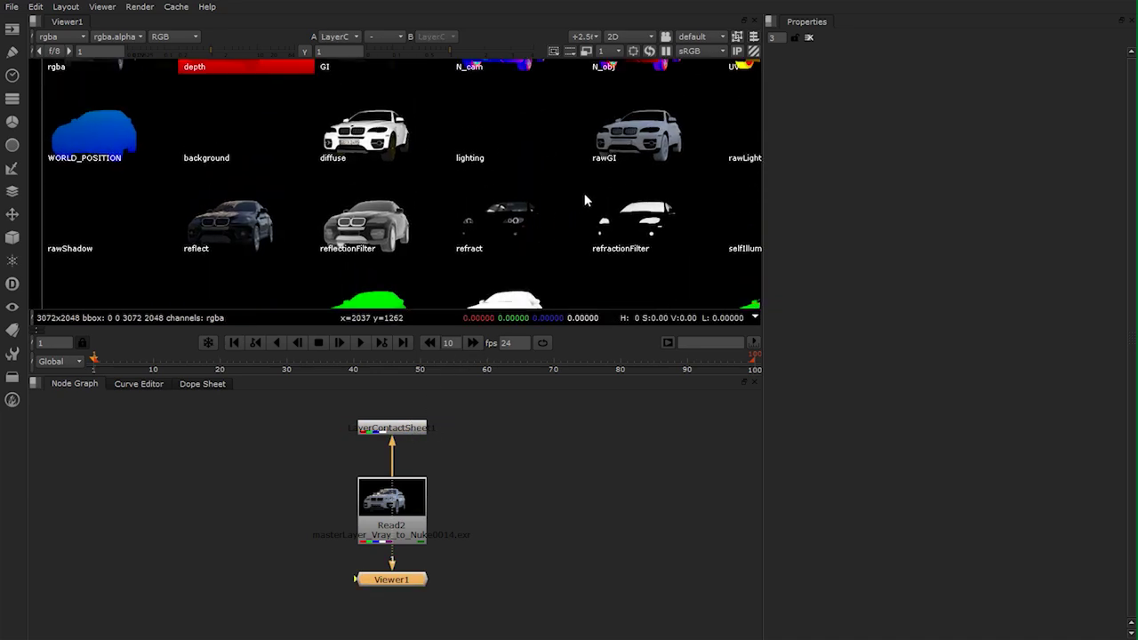
pyautogui.press('space')
pyautogui.moveTo(516, 396); pyautogui.dragTo(645, 215, button='middle')
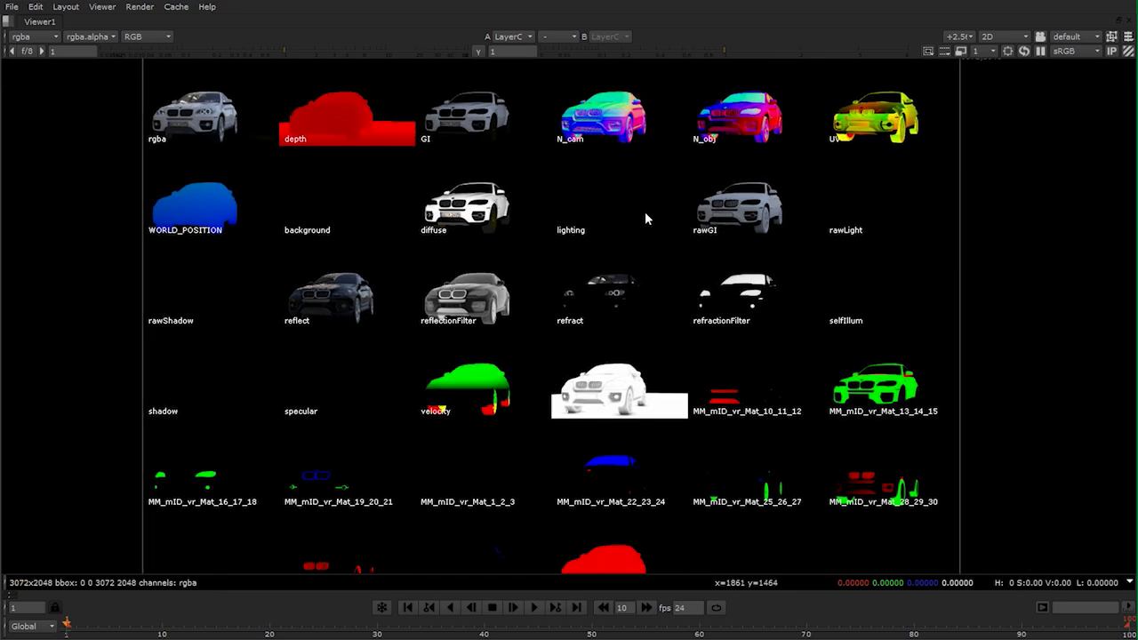
pyautogui.scroll(-3, 661, 240)
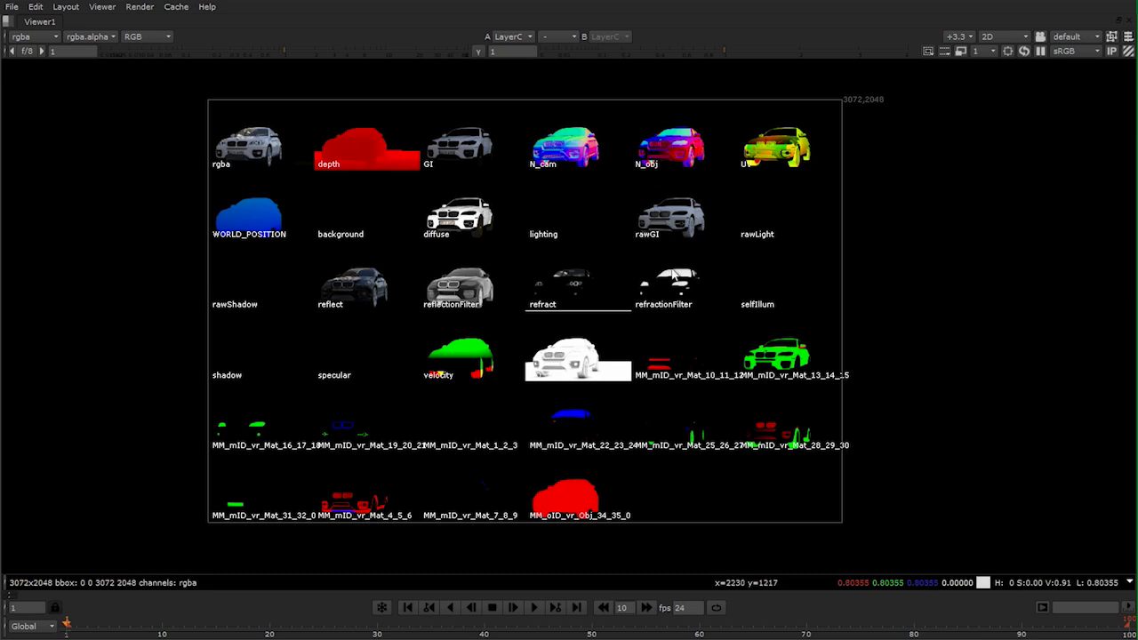
pyautogui.press('space')
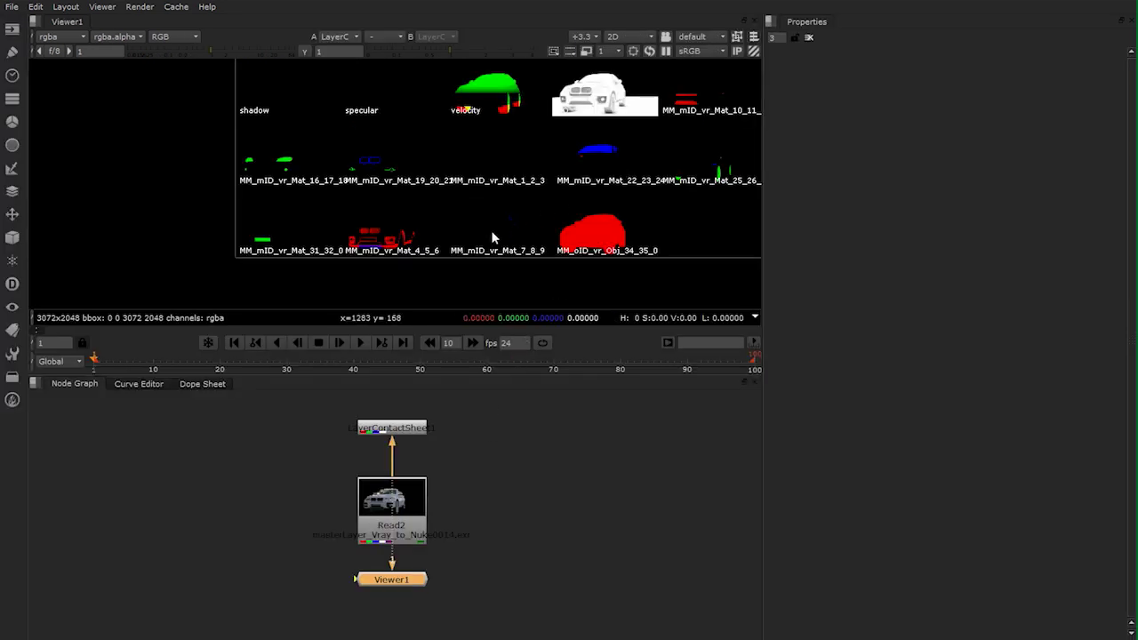
# Switch the viewer back to the car render in the Read2 node
pyautogui.scroll(3, 448, 487)
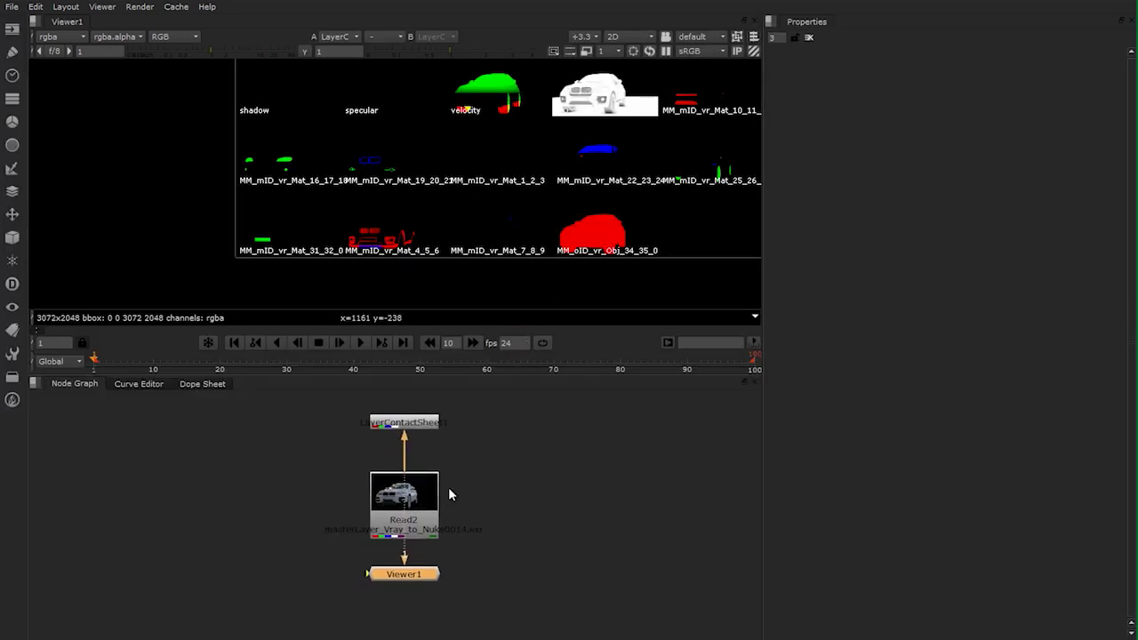
pyautogui.click(422, 524)
pyautogui.press('1')
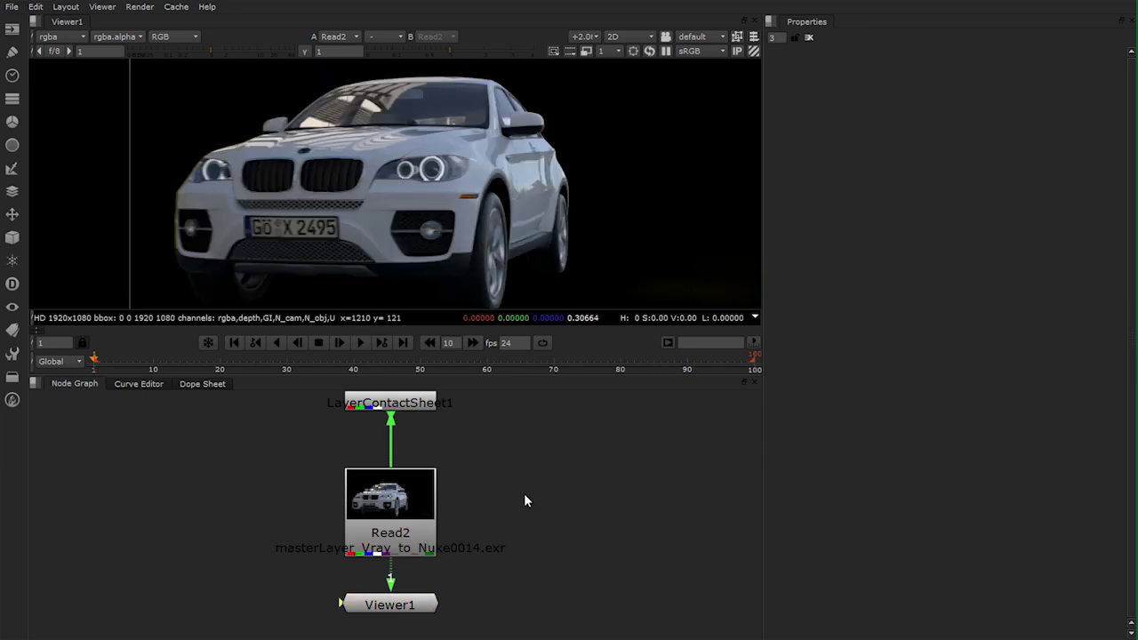
# Add a Shuffle node, connect its input to Read2 and place it beside the Read node
pyautogui.scroll(-2, 551, 483)
pyautogui.press('Tab')
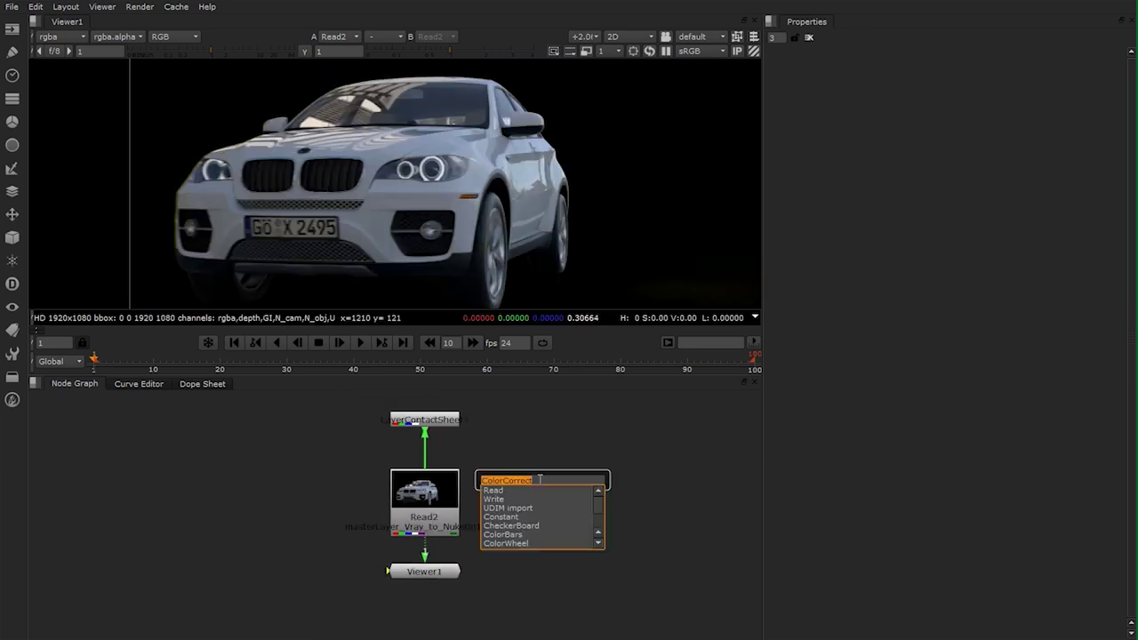
pyautogui.write('shuf')
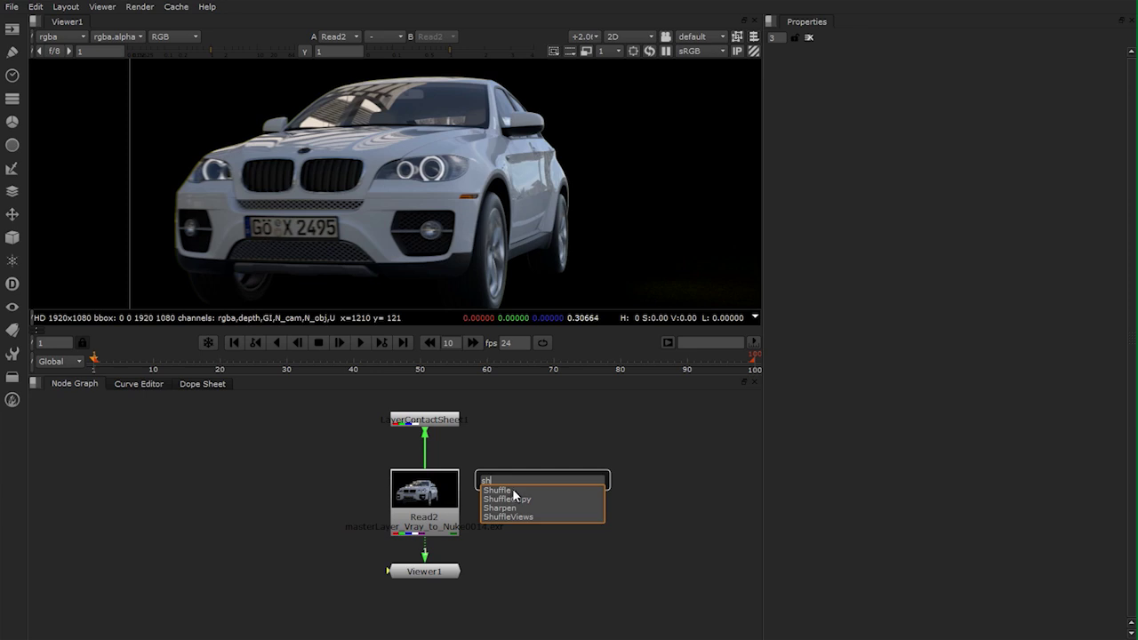
pyautogui.press('Return')
pyautogui.moveTo(550, 483); pyautogui.dragTo(561, 461)
pyautogui.moveTo(564, 468); pyautogui.dragTo(543, 510, button='middle')
pyautogui.moveTo(545, 483); pyautogui.dragTo(424, 539)
pyautogui.moveTo(560, 509); pyautogui.dragTo(599, 551)
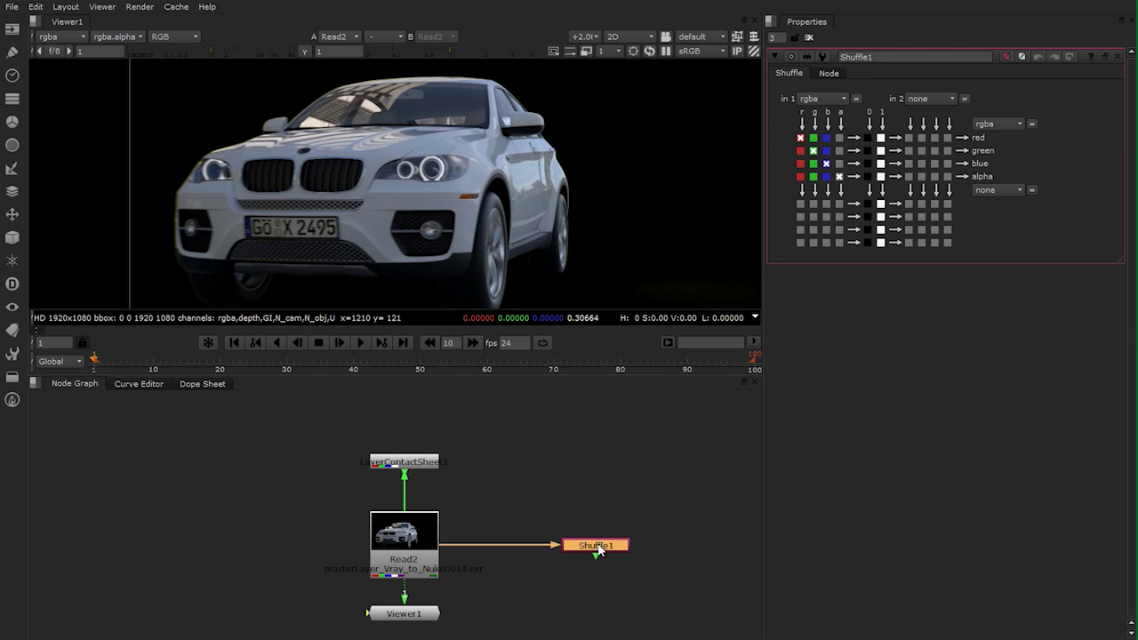
# Set the Shuffle node's in 1 layer to AO and view the node's output
pyautogui.click(829, 99)
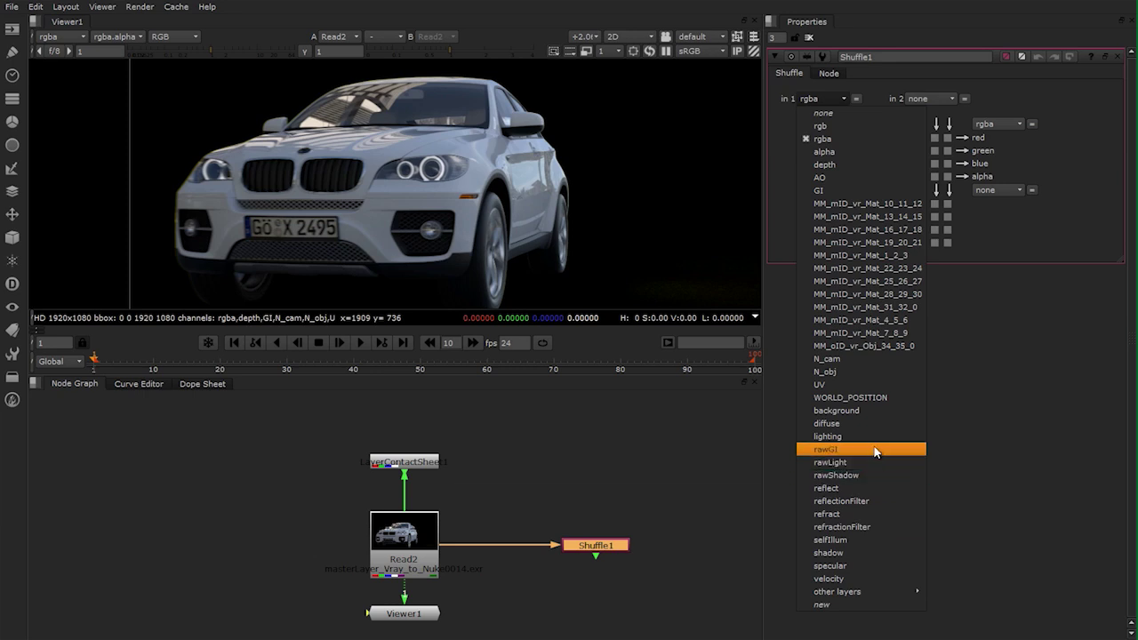
pyautogui.click(838, 178)
pyautogui.click(495, 458)
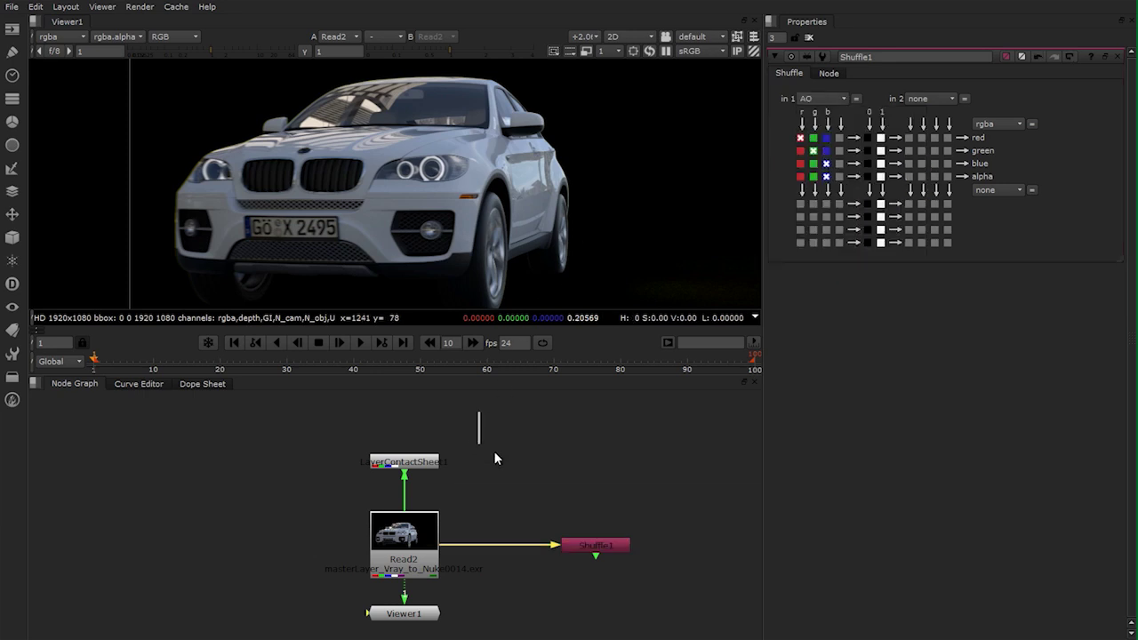
pyautogui.click(595, 546)
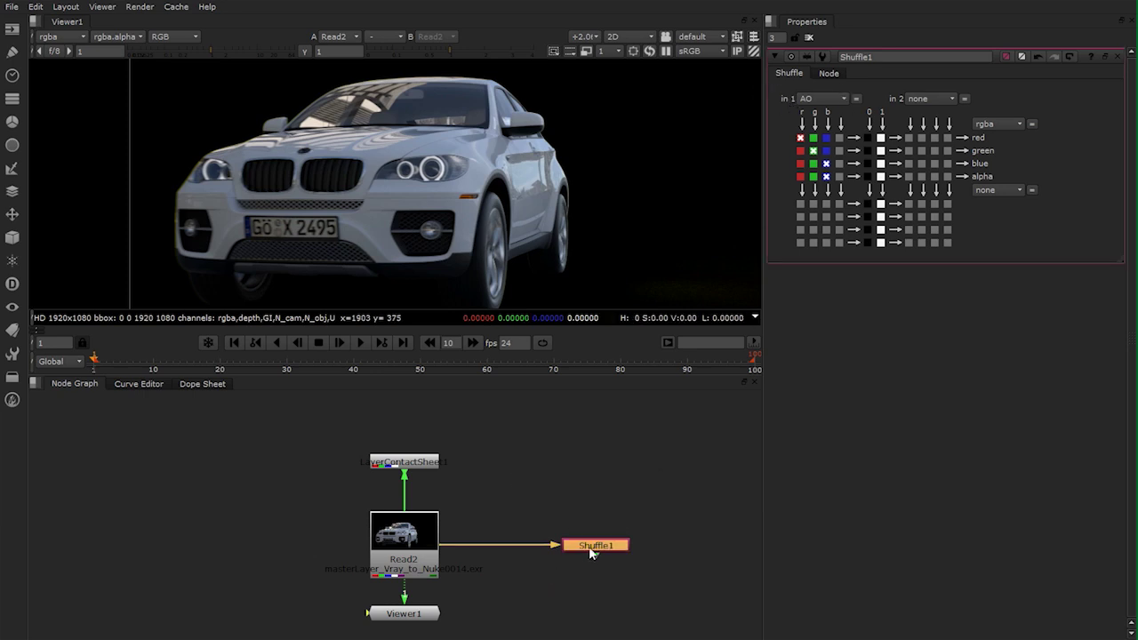
pyautogui.press('1')
pyautogui.scroll(5, 482, 178)
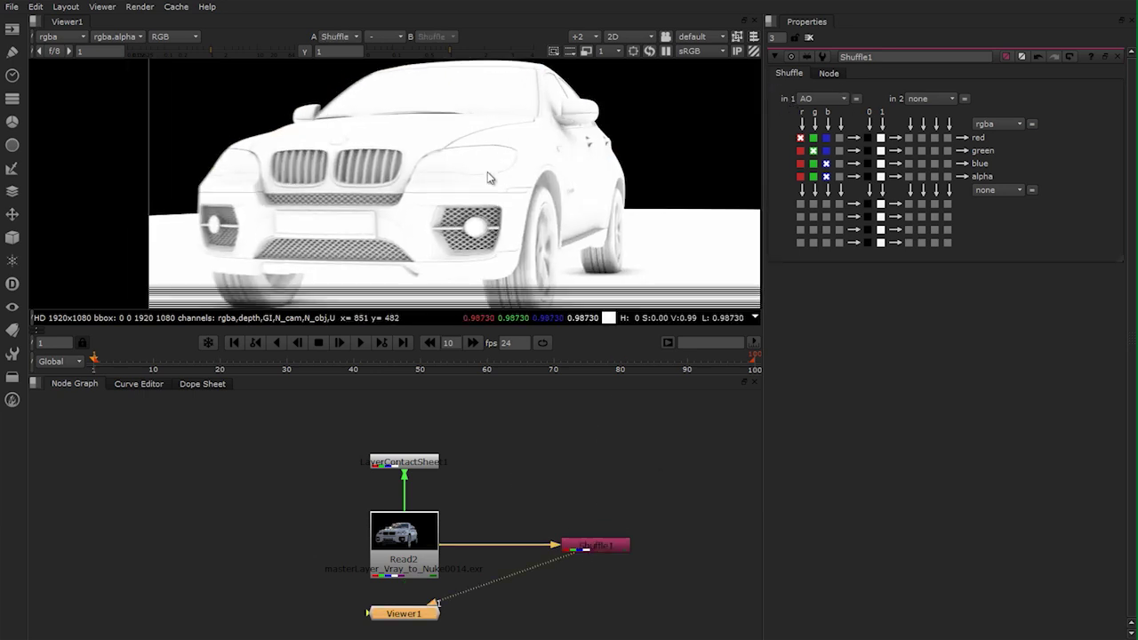
pyautogui.moveTo(588, 218); pyautogui.dragTo(491, 241, button='middle')
pyautogui.scroll(-4, 573, 231)
pyautogui.scroll(-3, 493, 242)
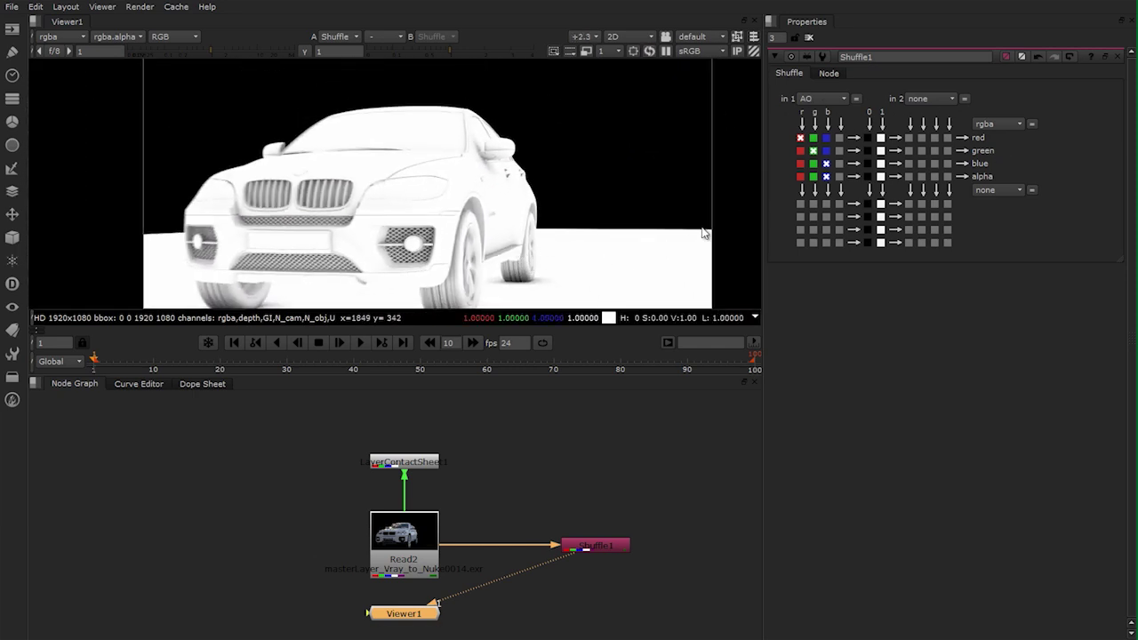
# Preview the UV, N_cam and reflect passes by setting each as the Shuffle node's in 1 layer
pyautogui.click(822, 98)
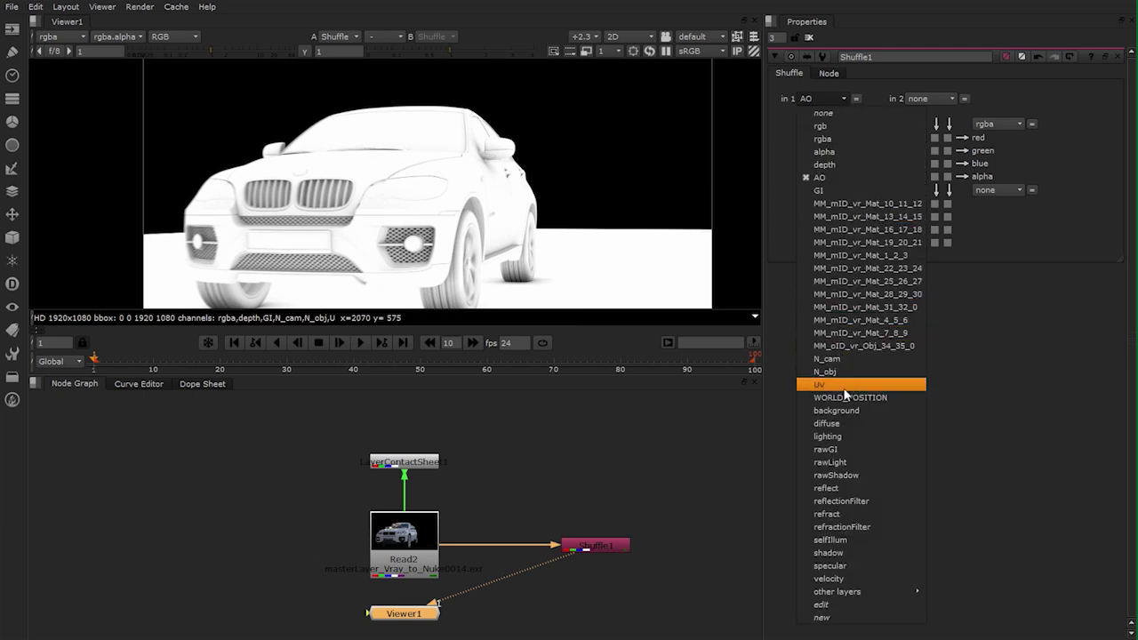
pyautogui.click(844, 385)
pyautogui.click(819, 101)
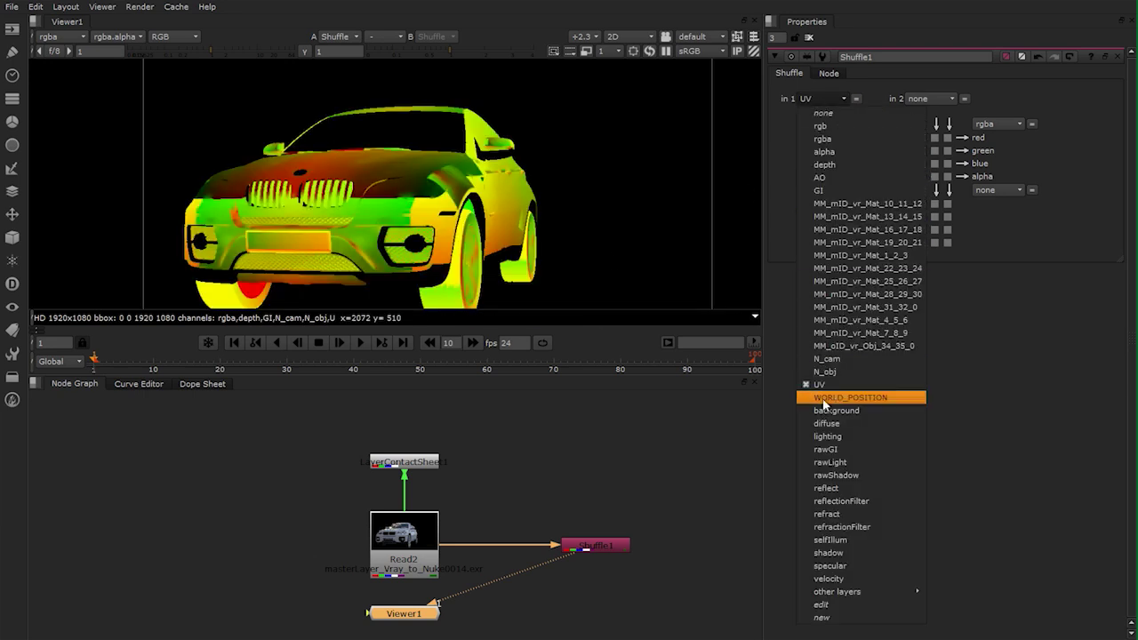
pyautogui.click(861, 360)
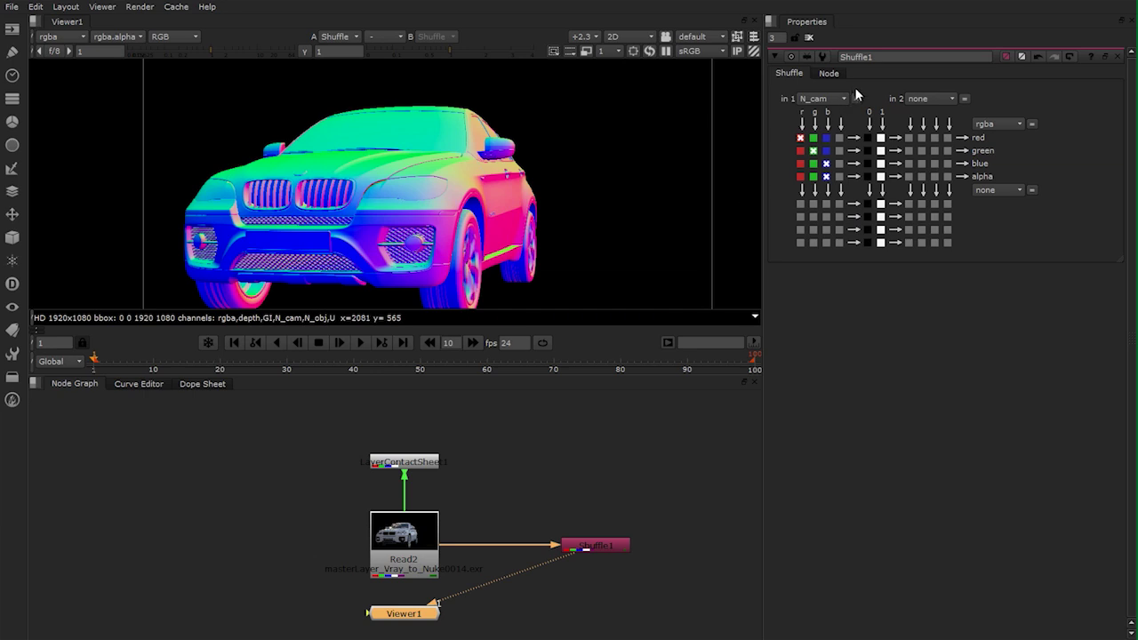
pyautogui.click(820, 99)
pyautogui.click(837, 471)
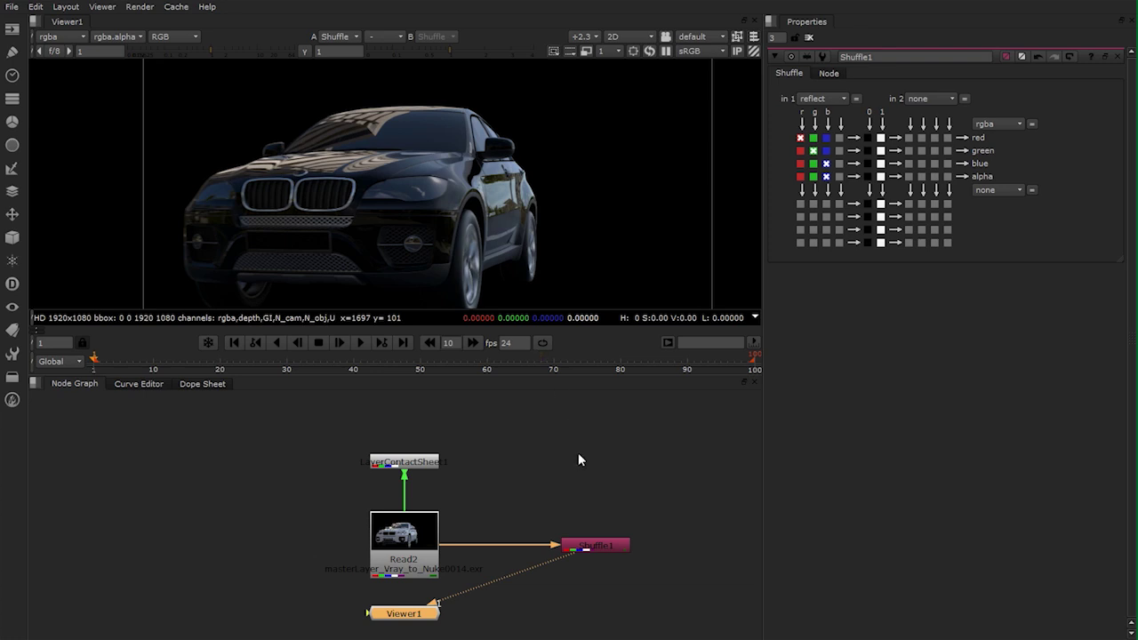
# Set the Shuffle node's in 1 layer to GI and inspect the pass in the viewer
pyautogui.moveTo(538, 488); pyautogui.dragTo(513, 424, button='middle')
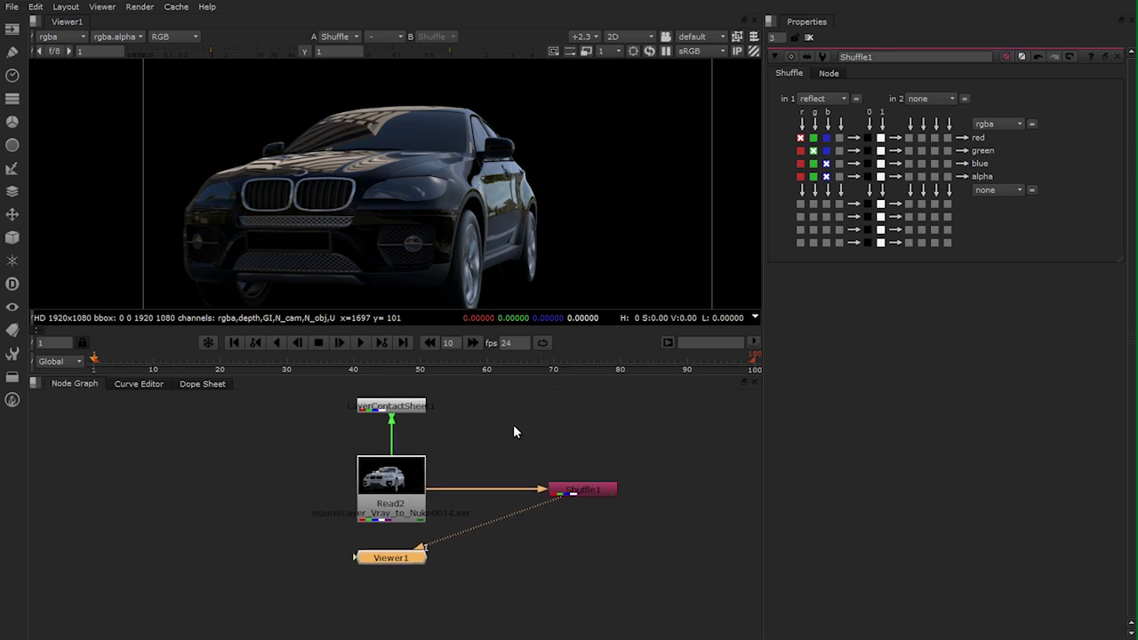
pyautogui.click(564, 483)
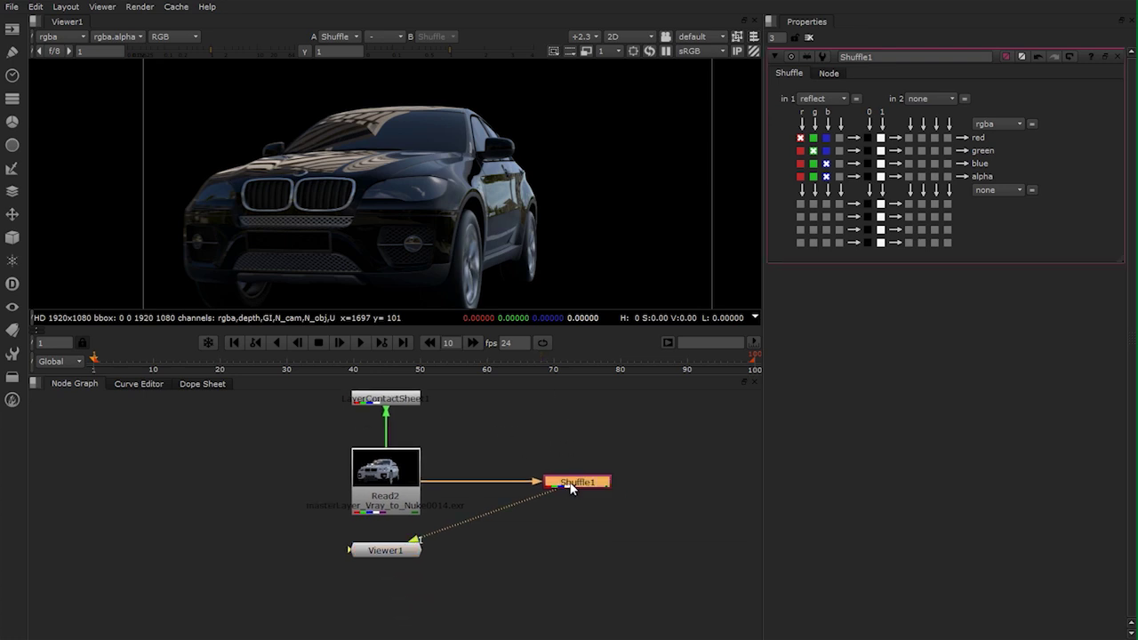
pyautogui.click(828, 99)
pyautogui.click(835, 188)
pyautogui.moveTo(476, 283); pyautogui.dragTo(578, 206, button='middle')
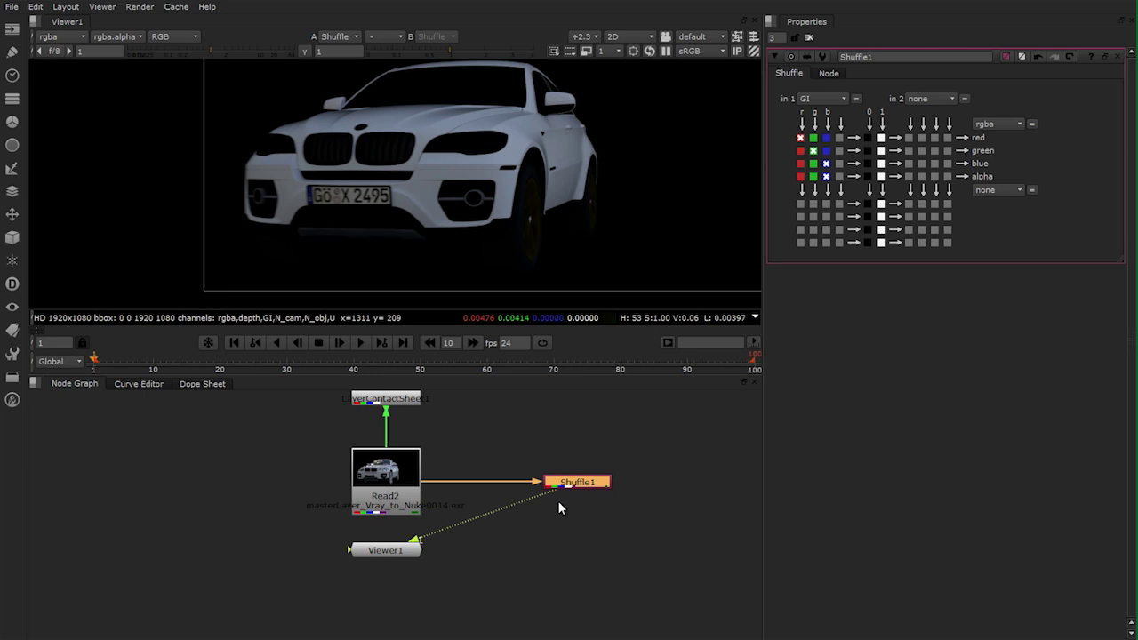
# Rename the Shuffle node as GI
pyautogui.click(576, 517)
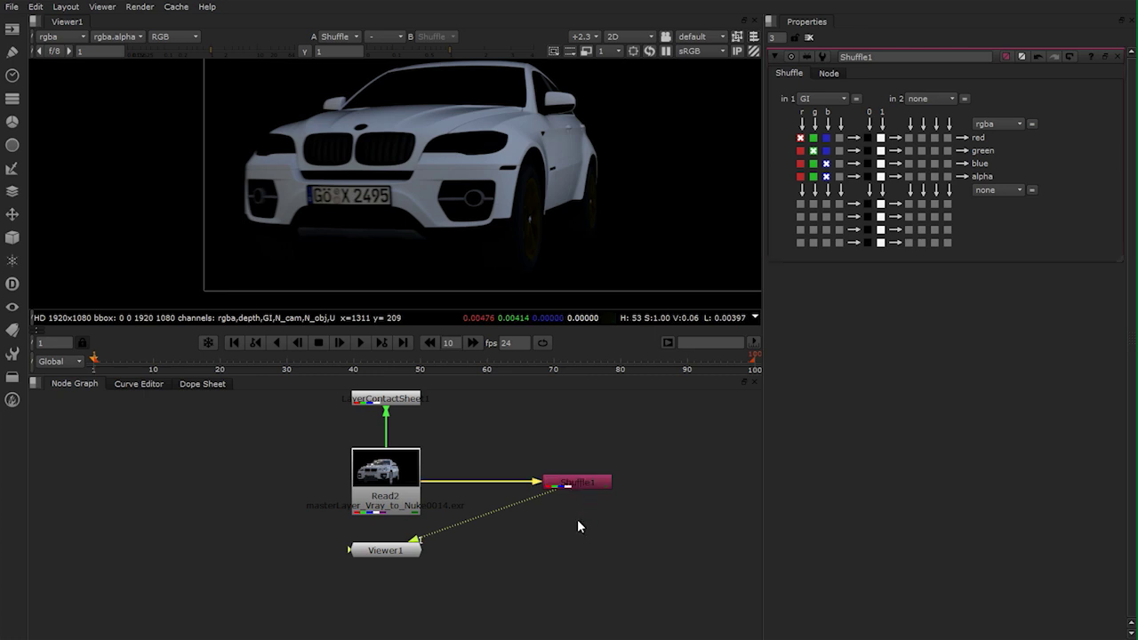
pyautogui.click(590, 485)
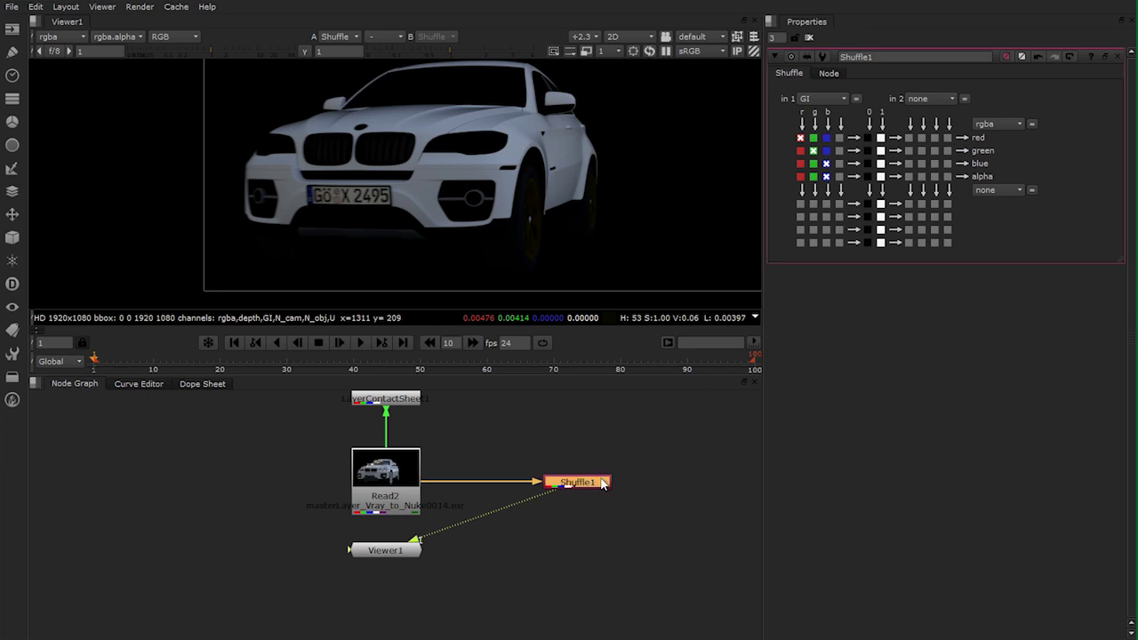
pyautogui.write('n')
pyautogui.write('GI')
pyautogui.press('Return')
pyautogui.click(690, 536)
# Duplicate the GI Shuffle node below the original and connect the copy's input to Read2
pyautogui.click(597, 482)
pyautogui.hotkey('ctrl', 'c')
pyautogui.hotkey('ctrl', 'v')
pyautogui.moveTo(605, 498); pyautogui.dragTo(420, 500)
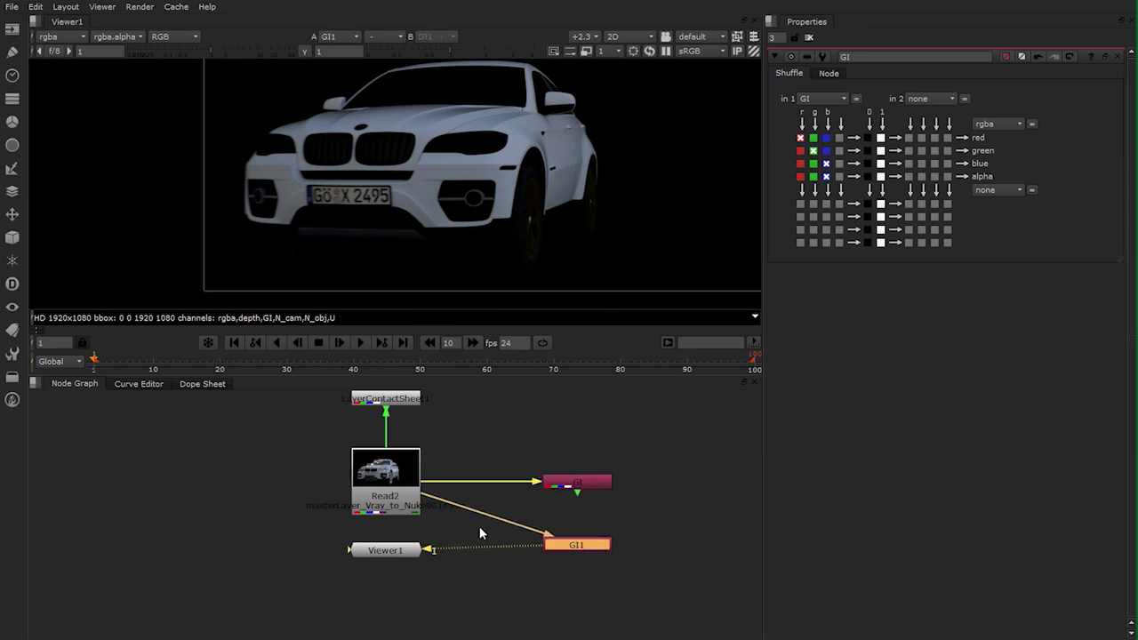
pyautogui.moveTo(447, 553); pyautogui.dragTo(488, 559)
# View the duplicated Shuffle node and set its in 1 layer to reflect
pyautogui.doubleClick(579, 545)
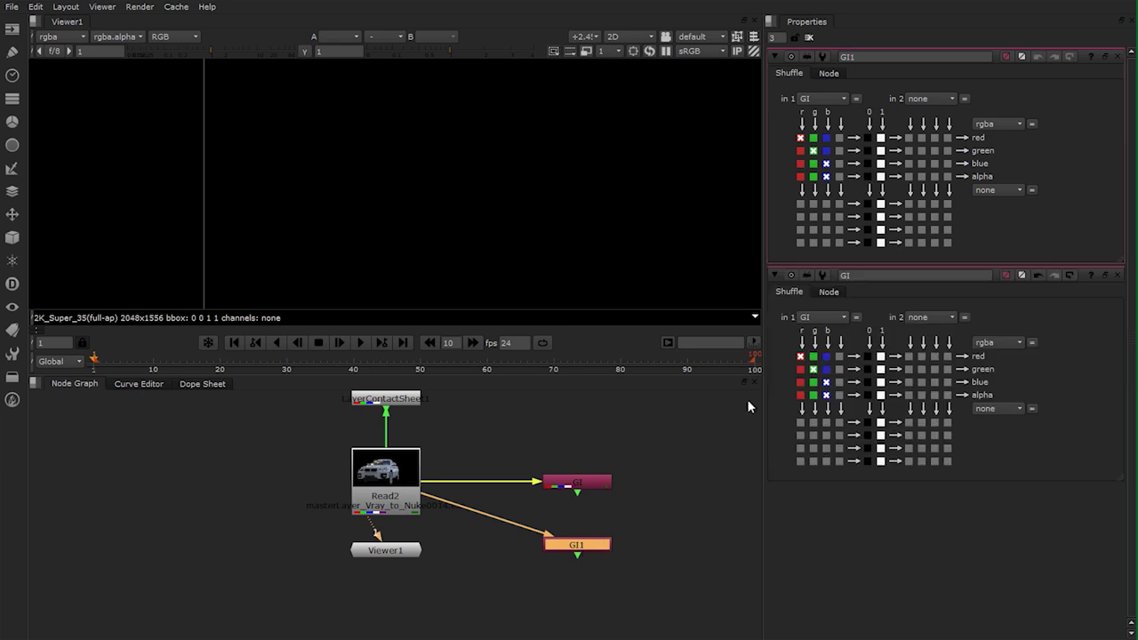
pyautogui.press('1')
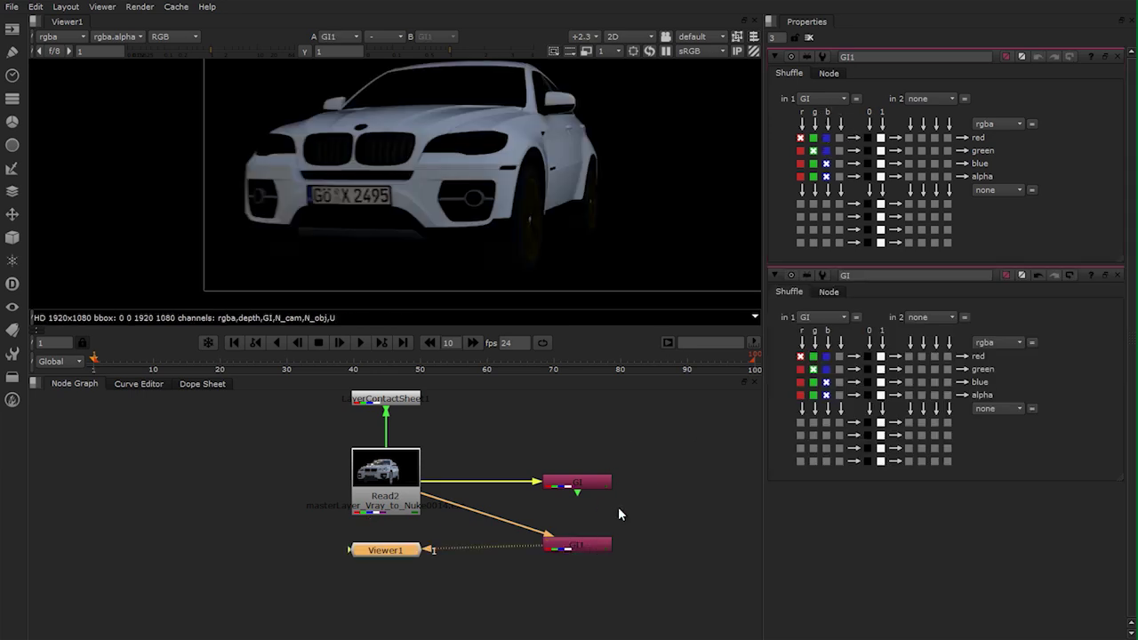
pyautogui.click(823, 97)
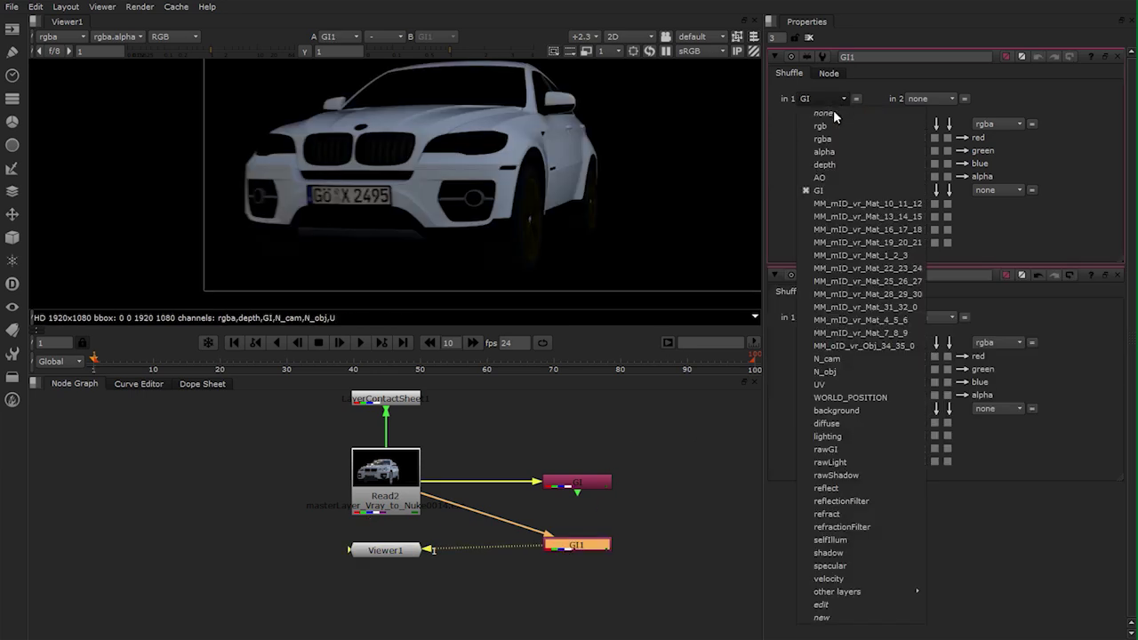
pyautogui.click(852, 488)
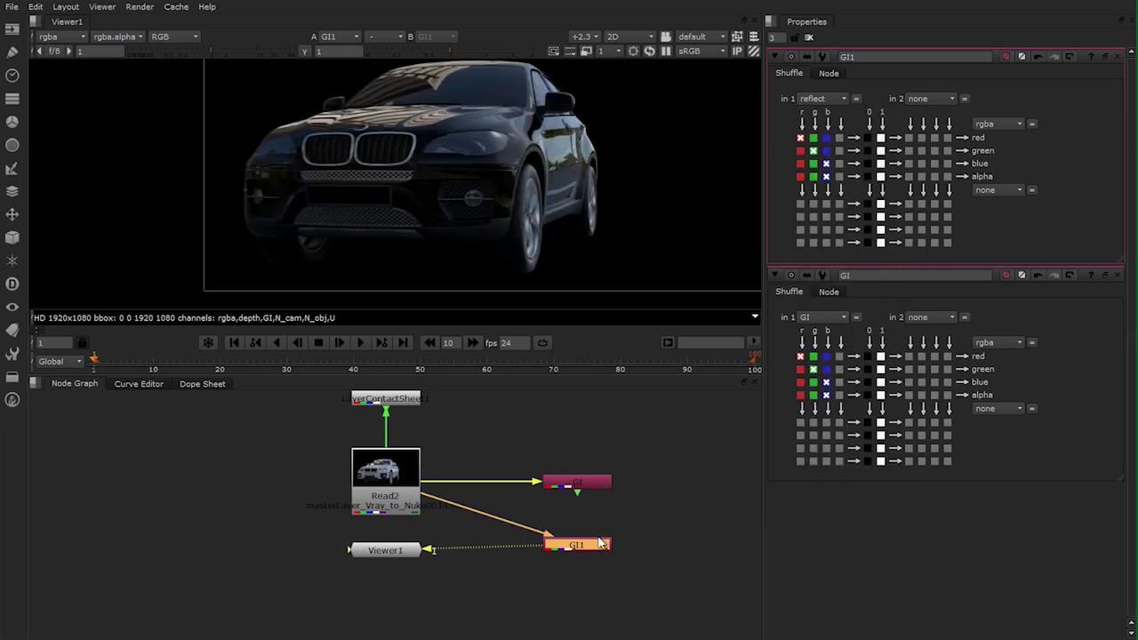
# Rename the duplicated Shuffle node as Reflection
pyautogui.press('n')
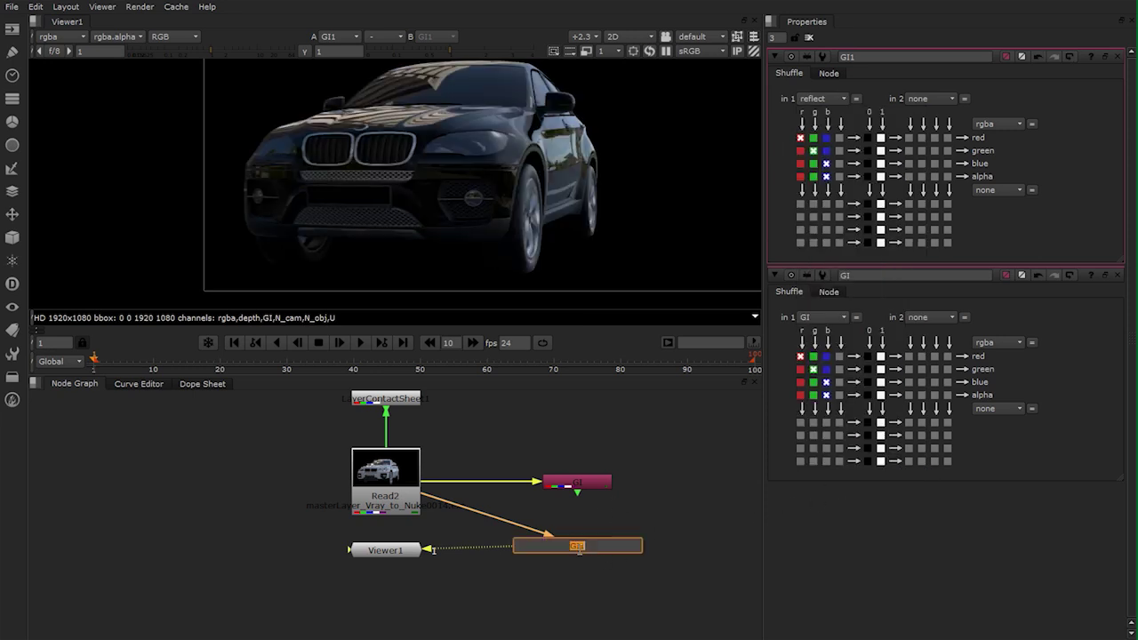
pyautogui.write('Reflection')
pyautogui.press('Return')
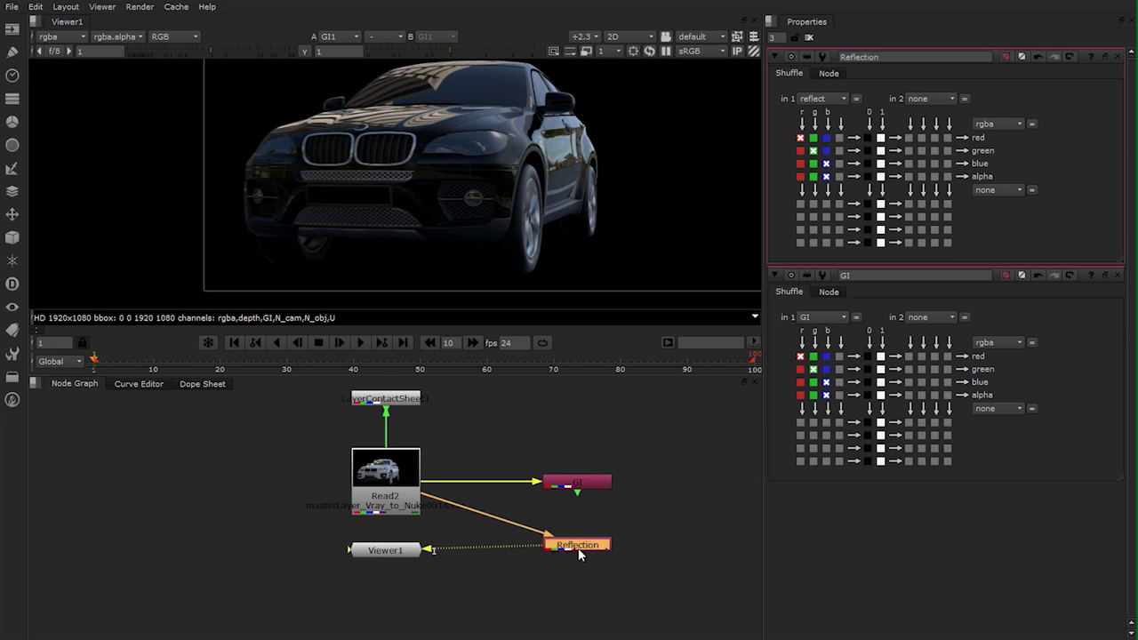
# Duplicate the Reflection node, connect the copy to Read2 and place it below the other Shuffle nodes
pyautogui.hotkey('ctrl', 'c')
pyautogui.hotkey('ctrl', 'v')
pyautogui.moveTo(578, 574); pyautogui.dragTo(401, 517)
pyautogui.moveTo(401, 517); pyautogui.dragTo(398, 508)
pyautogui.moveTo(578, 587); pyautogui.dragTo(577, 607)
# Rename the copy of the Reflection node as Refraction and move the Viewer node below the Shuffle nodes
pyautogui.doubleClick(577, 607)
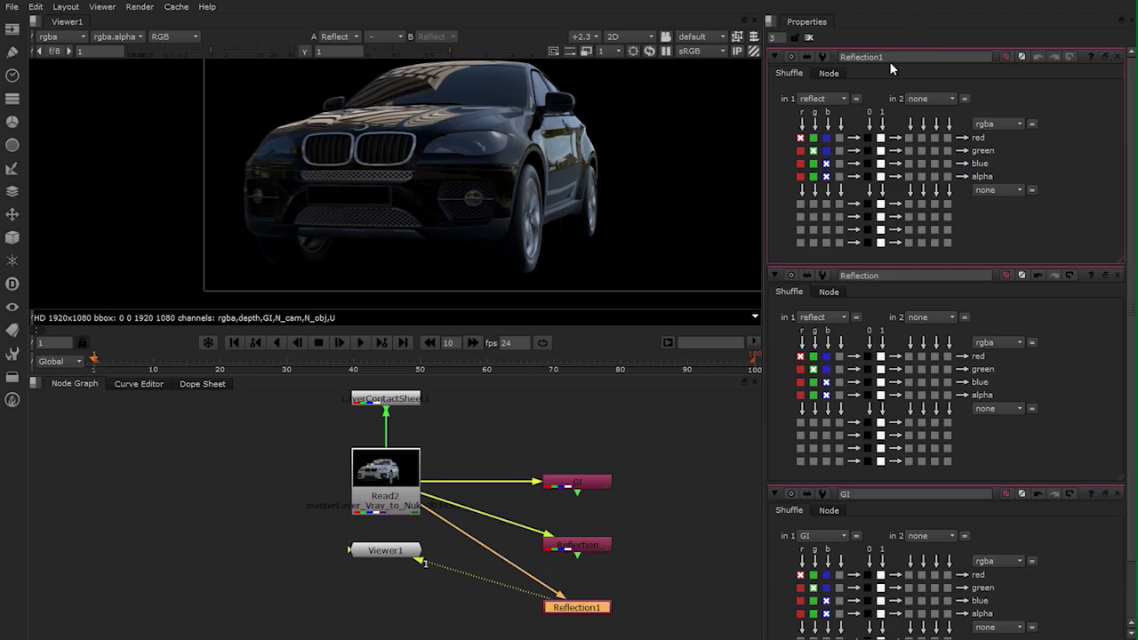
pyautogui.moveTo(889, 60); pyautogui.dragTo(789, 63)
pyautogui.write('Refraction')
pyautogui.press('Return')
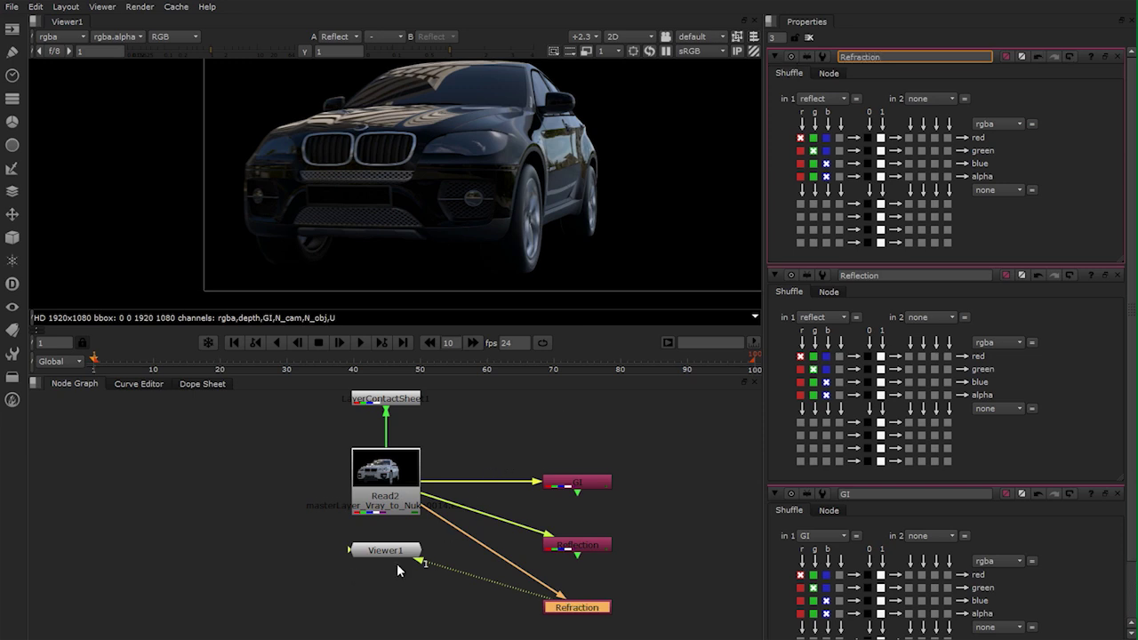
pyautogui.scroll(-1, 397, 569)
pyautogui.moveTo(395, 528); pyautogui.dragTo(401, 638)
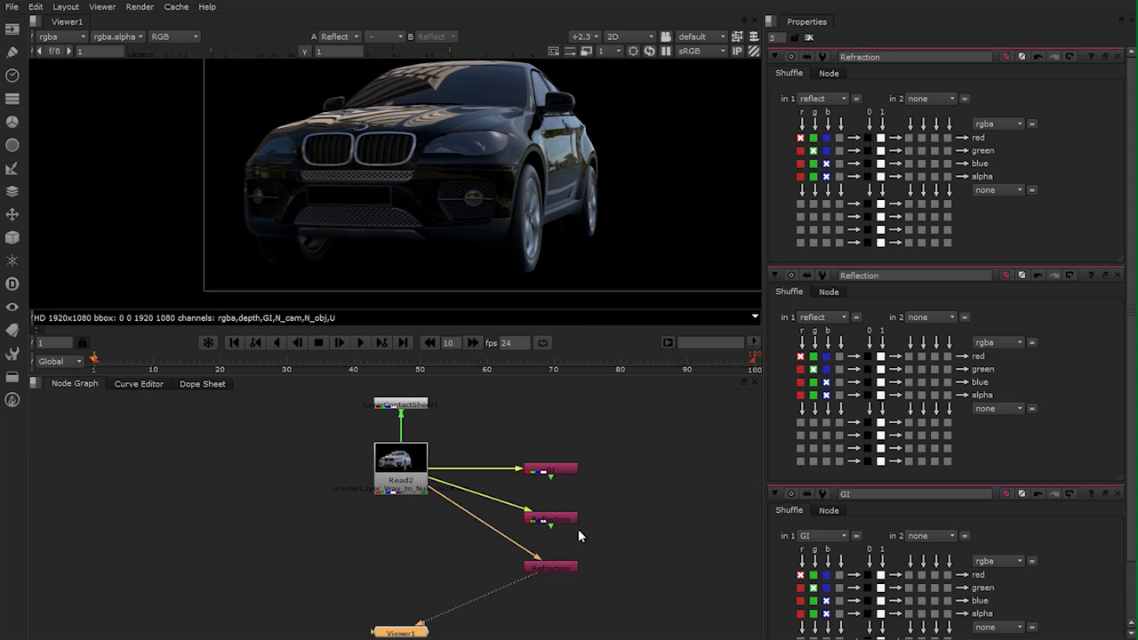
# Add a Merge node and place it to the right of the GI Shuffle node
pyautogui.moveTo(574, 532); pyautogui.dragTo(481, 513, button='middle')
pyautogui.click(493, 516)
pyautogui.press('m')
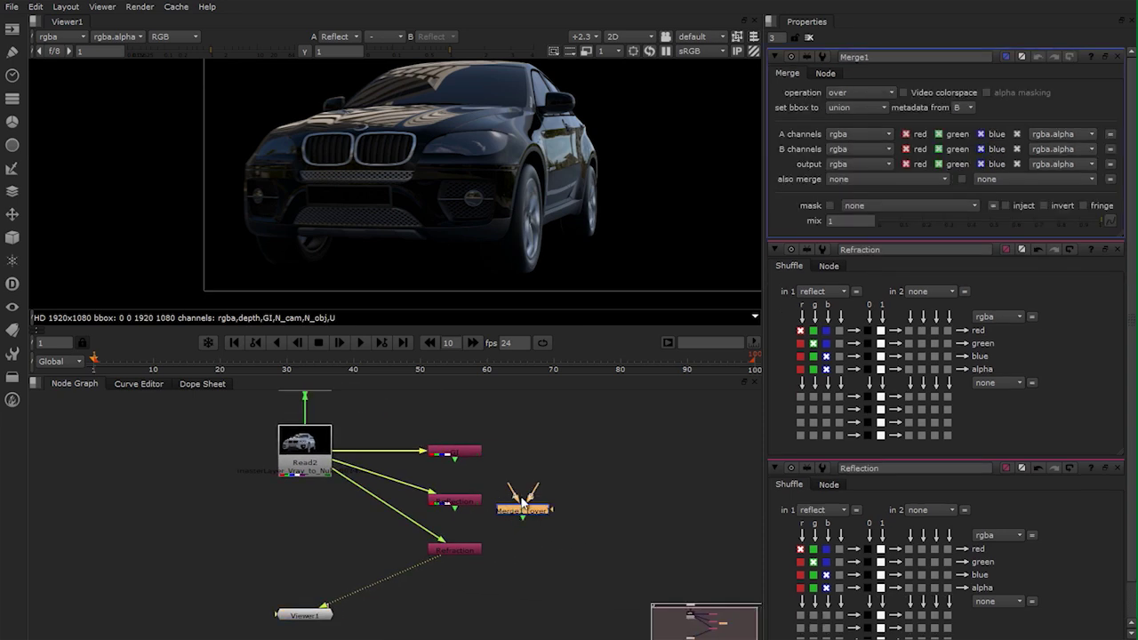
pyautogui.moveTo(519, 503); pyautogui.dragTo(556, 448)
pyautogui.moveTo(531, 488); pyautogui.dragTo(551, 493, button='middle')
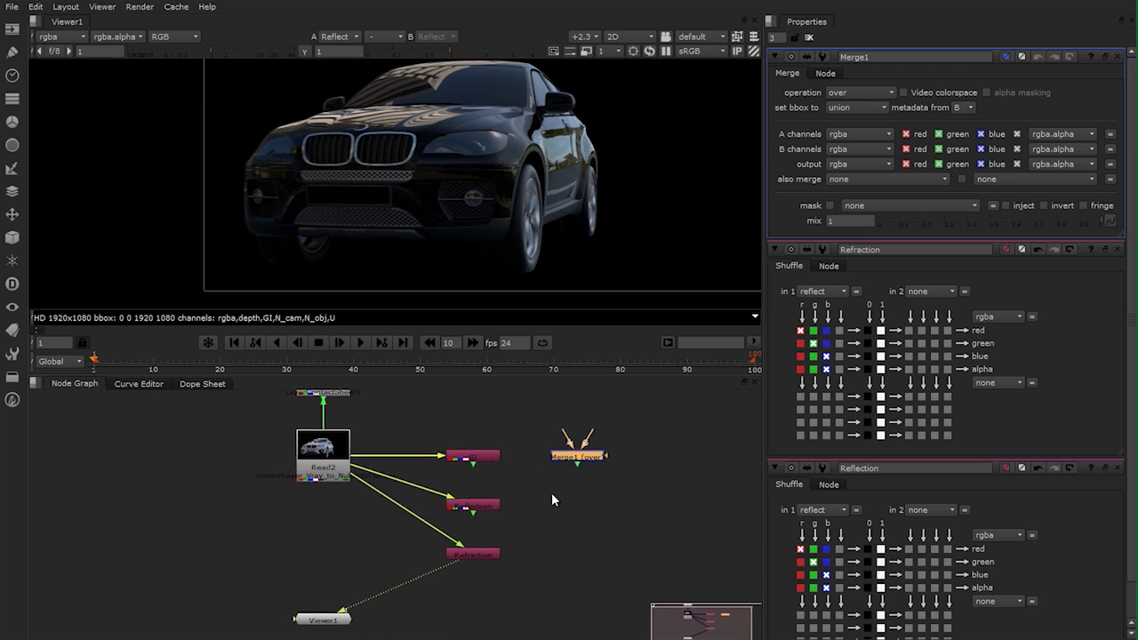
# Connect the Merge's A input to GI and B input to Reflection, aligning it with Reflection and routing the GI link through a Dot
pyautogui.scroll(2, 564, 493)
pyautogui.moveTo(568, 407); pyautogui.dragTo(458, 438)
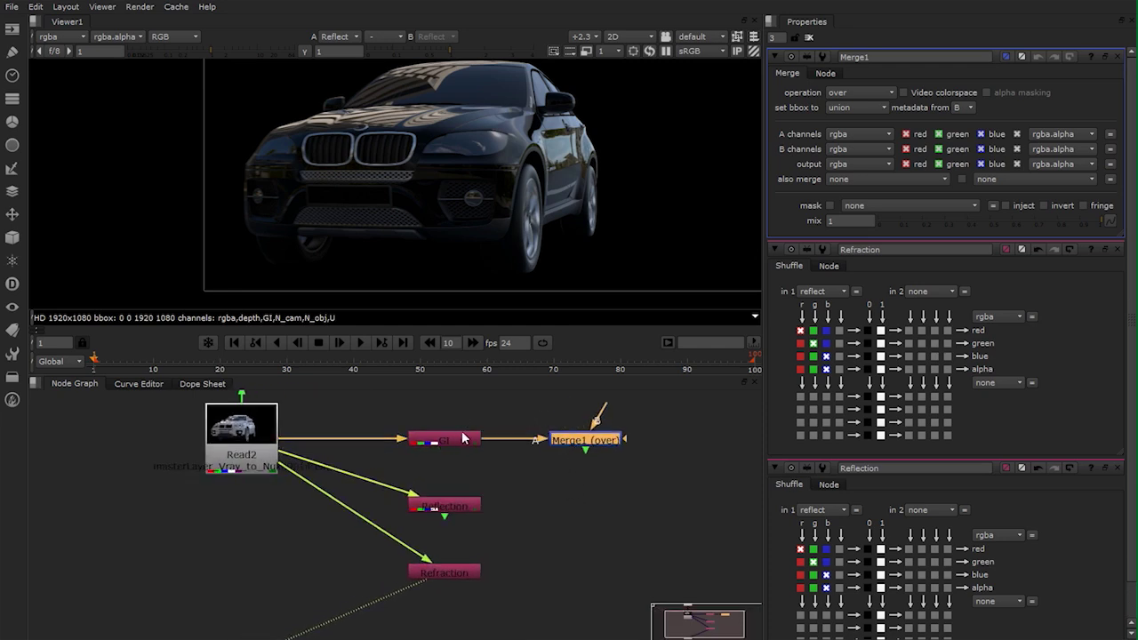
pyautogui.moveTo(598, 418); pyautogui.dragTo(453, 513)
pyautogui.moveTo(576, 447); pyautogui.dragTo(583, 516)
pyautogui.keyDown('ctrl'); pyautogui.moveTo(524, 469); pyautogui.dragTo(593, 439); pyautogui.keyUp('ctrl')
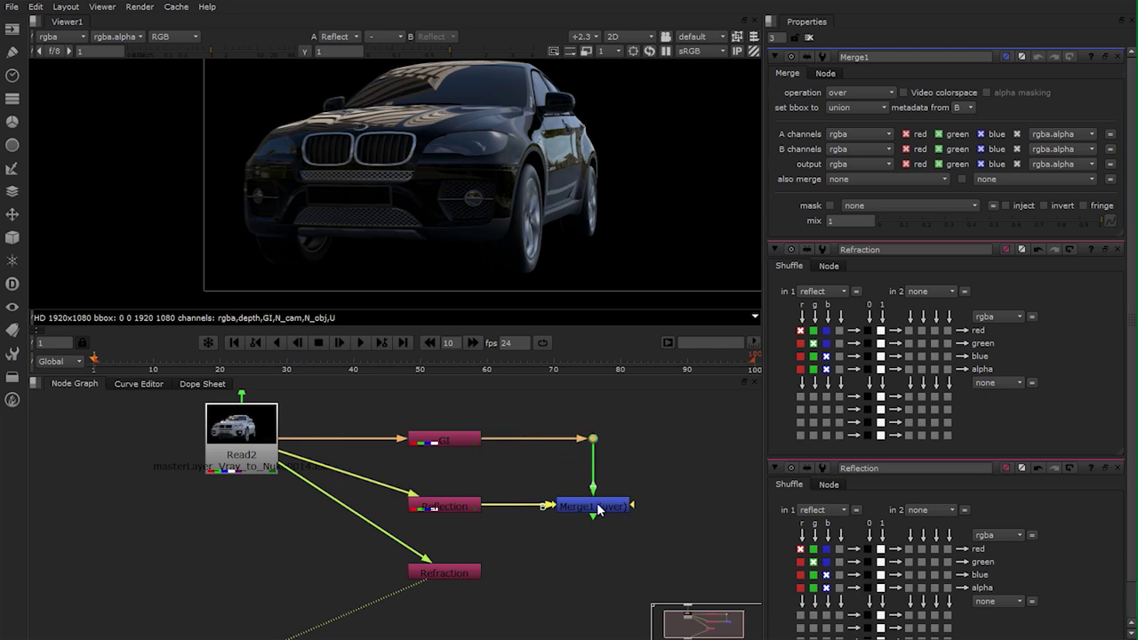
# Set the Merge operation to plus and view the combined GI and Reflection result
pyautogui.click(611, 503)
pyautogui.click(864, 92)
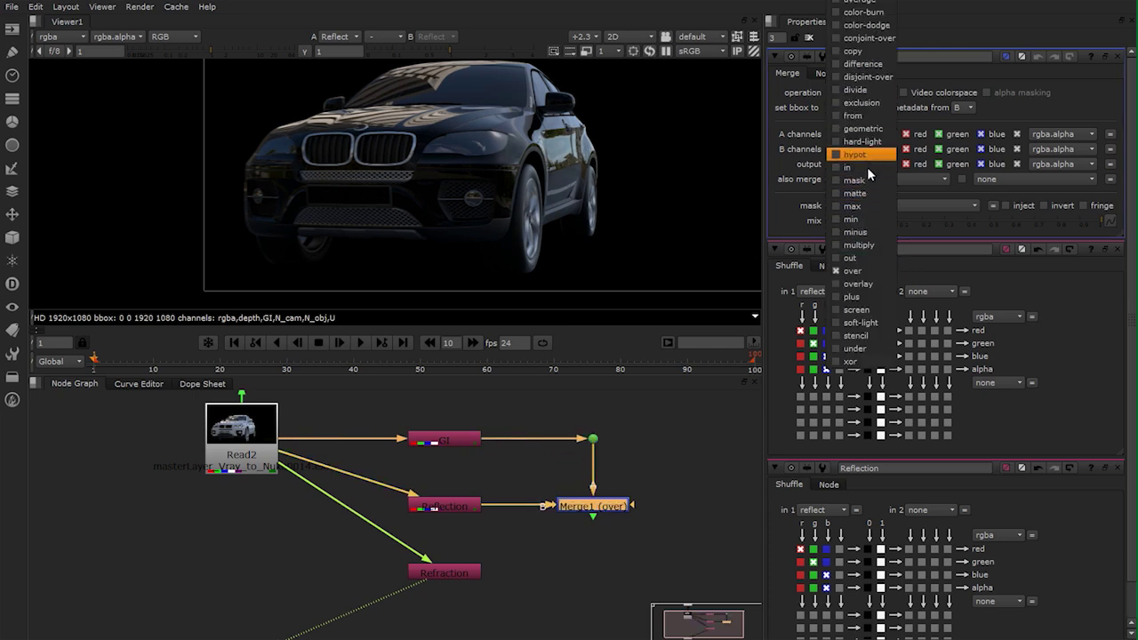
pyautogui.click(855, 296)
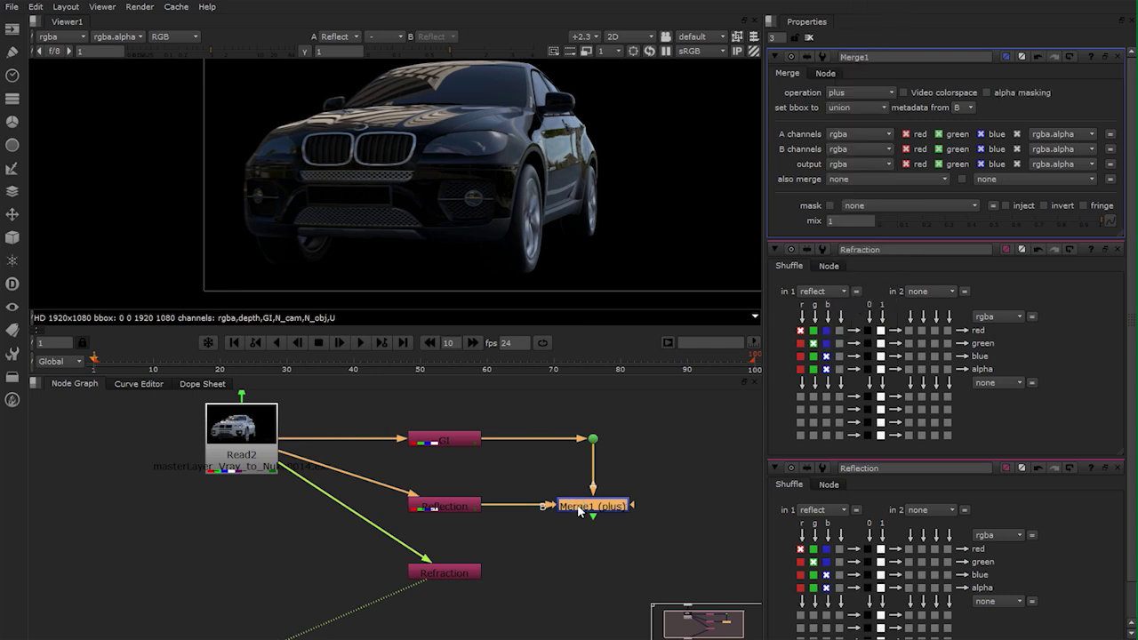
pyautogui.press('1')
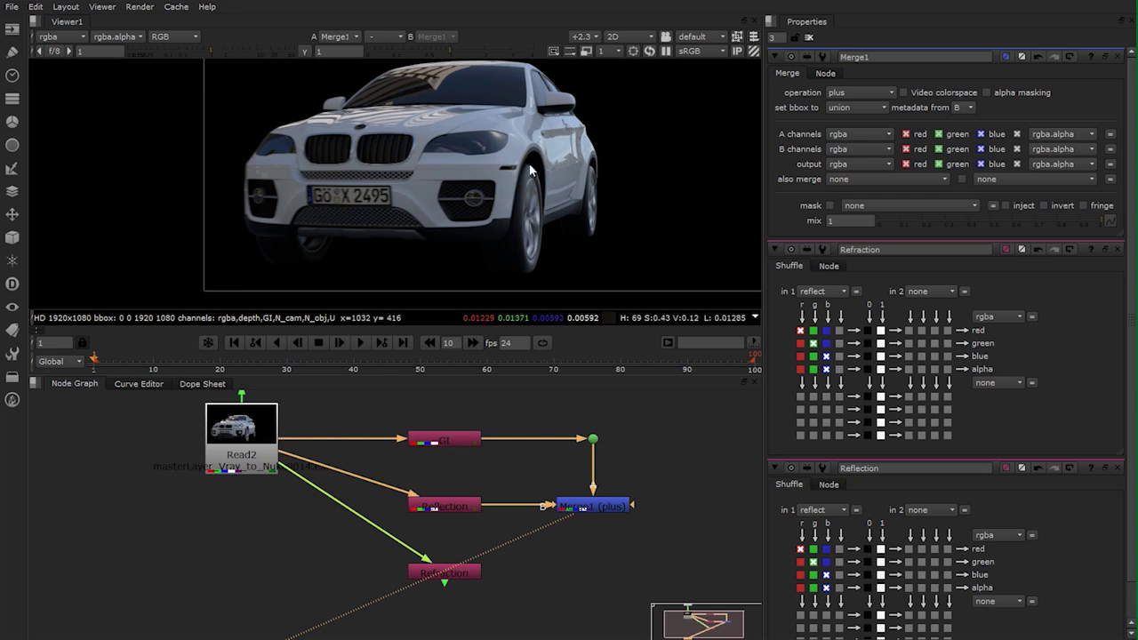
# Add a second plus Merge below the first, connecting its B input to Refraction and its A input to Merge1
pyautogui.moveTo(581, 560); pyautogui.dragTo(602, 510, button='middle')
pyautogui.scroll(-2, 602, 507)
pyautogui.click(610, 465)
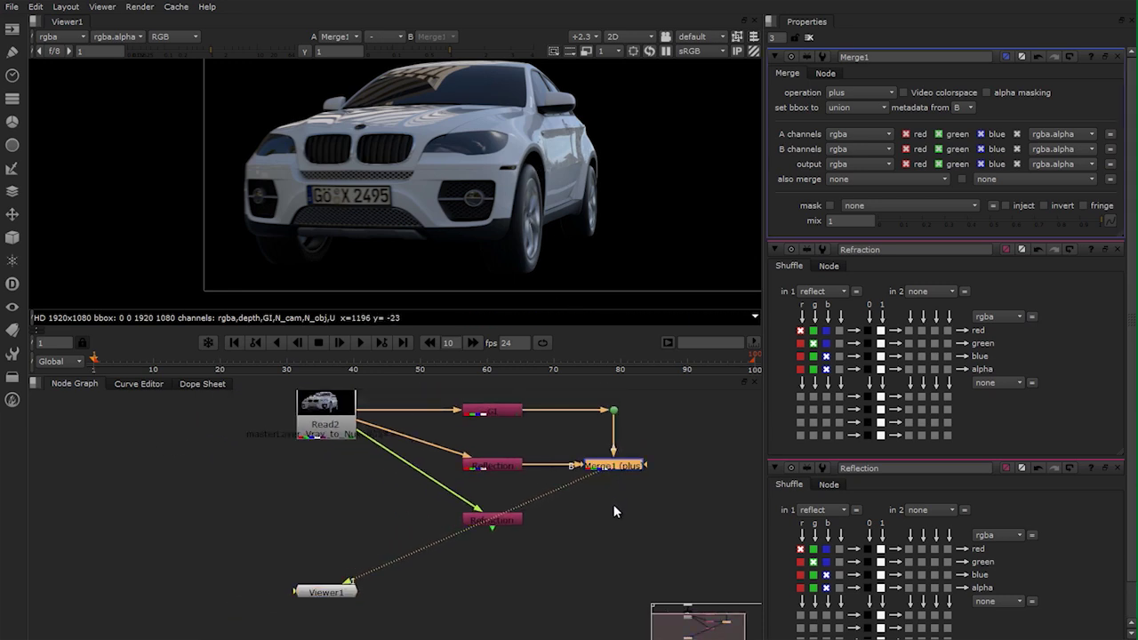
pyautogui.press('m')
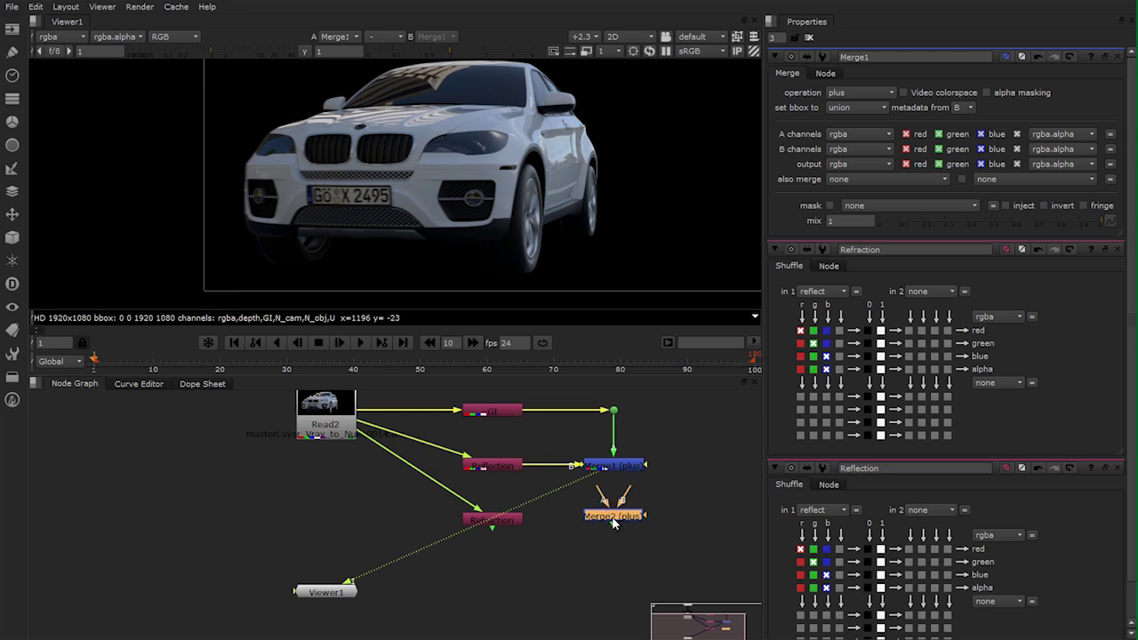
pyautogui.moveTo(612, 521); pyautogui.dragTo(499, 520)
pyautogui.moveTo(620, 505); pyautogui.dragTo(613, 467)
pyautogui.moveTo(617, 539); pyautogui.dragTo(621, 523)
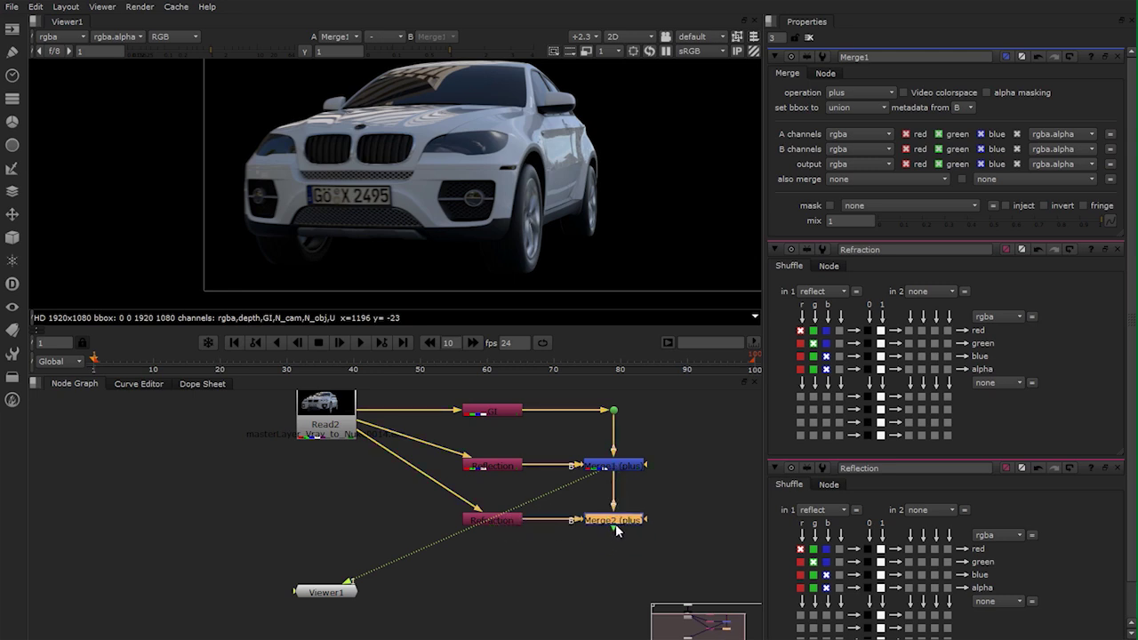
# Open the properties of Merge2 and view its output
pyautogui.doubleClick(619, 522)
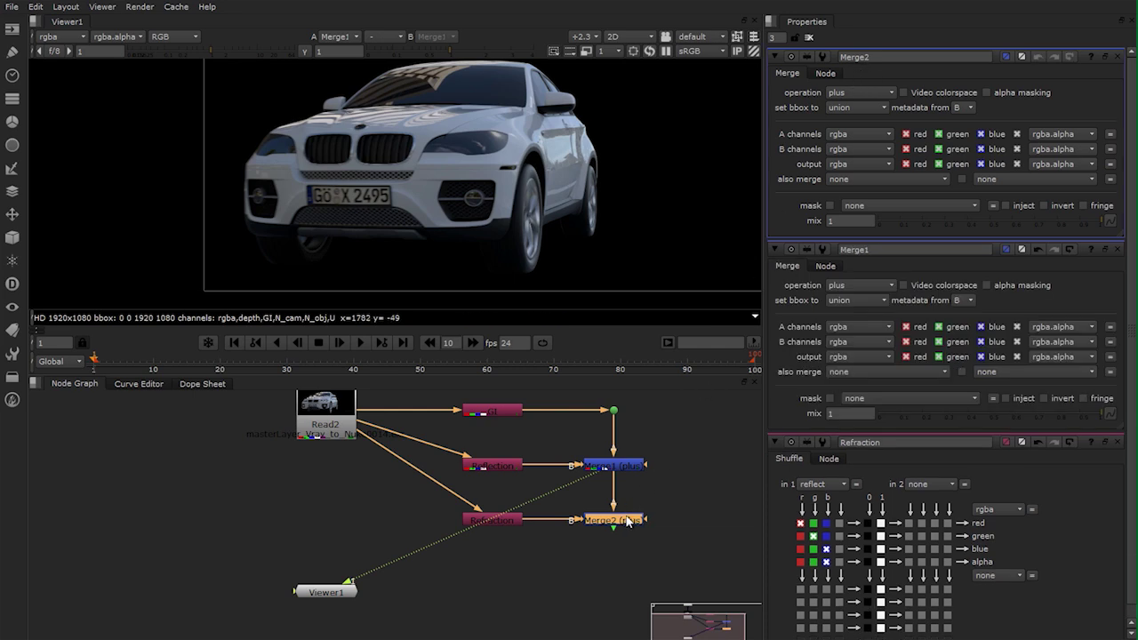
pyautogui.press('1')
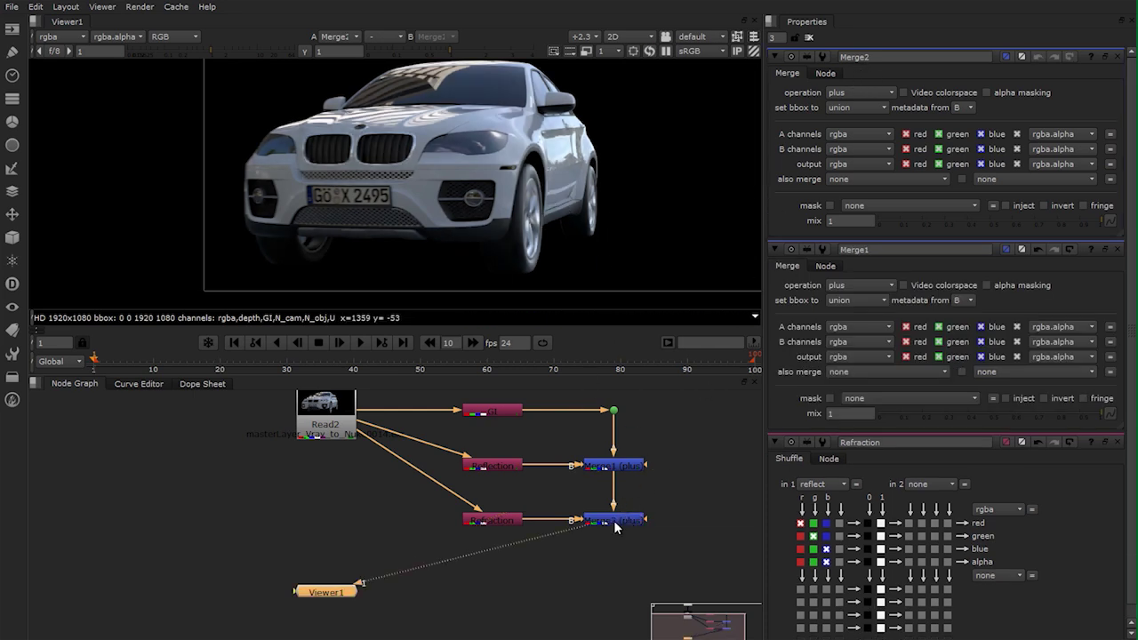
pyautogui.click(618, 524)
# Set the Refraction Shuffle node's in 1 layer to refract
pyautogui.doubleClick(503, 523)
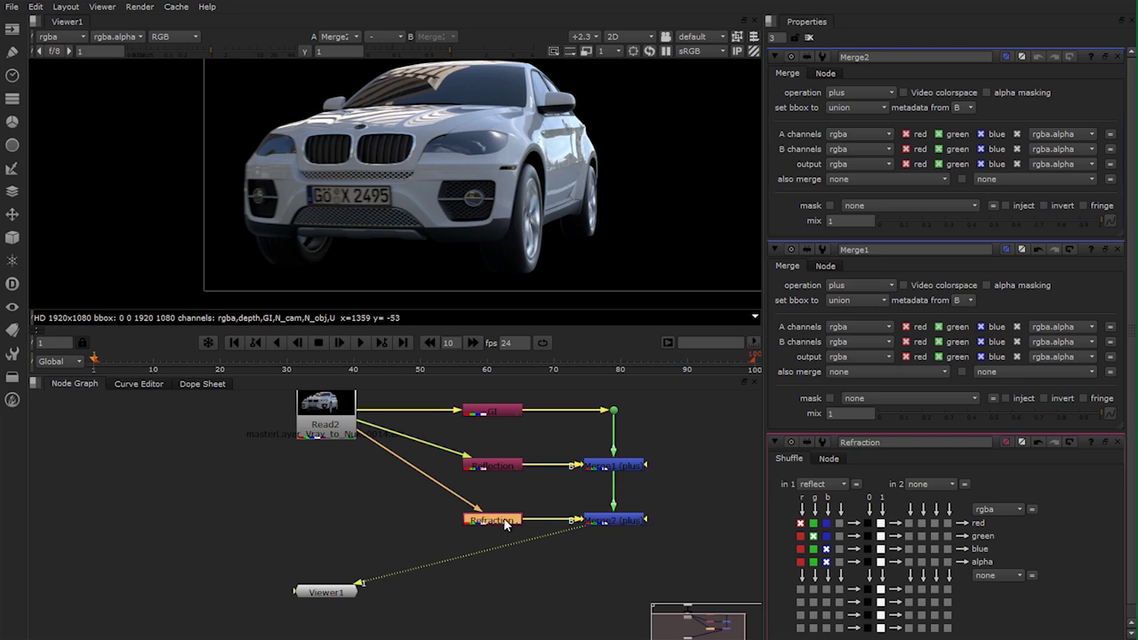
pyautogui.scroll(4, 471, 515)
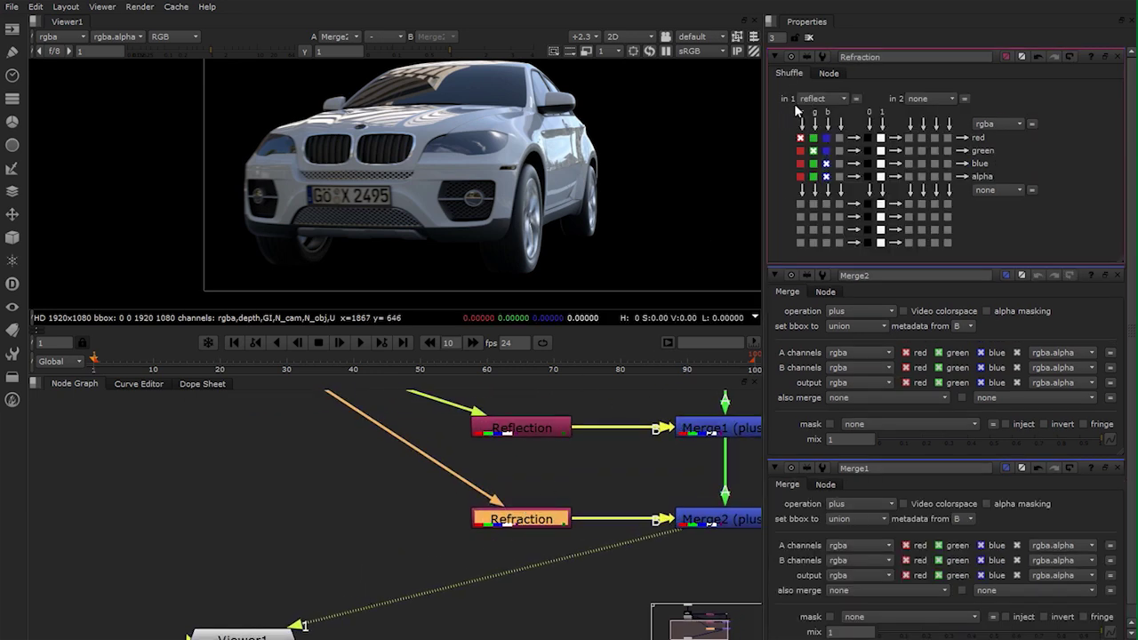
pyautogui.click(817, 99)
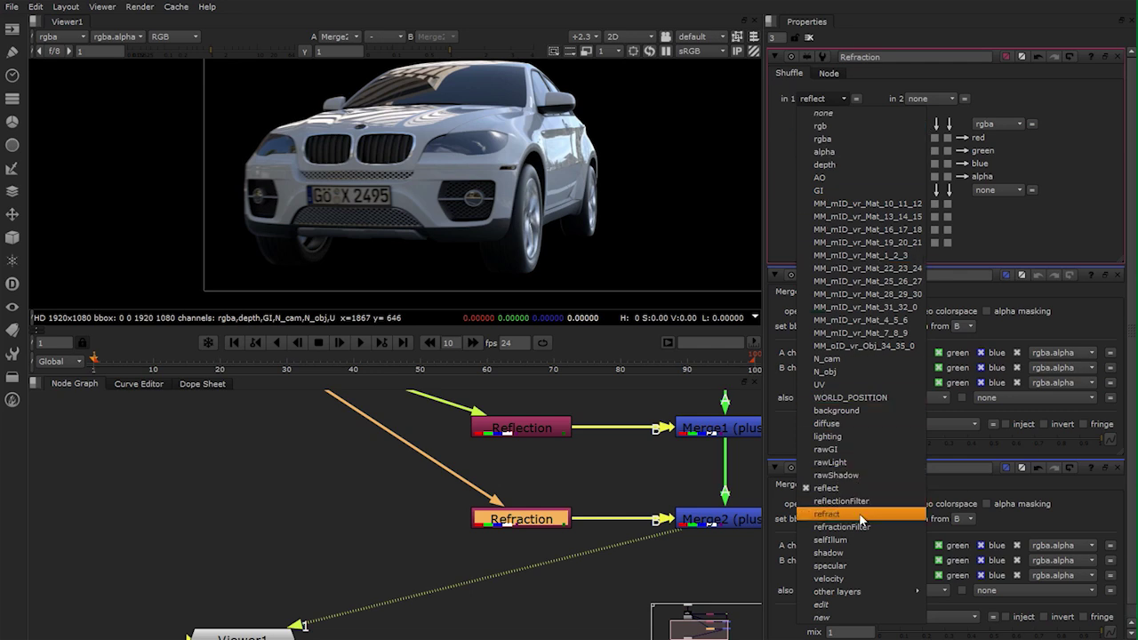
pyautogui.click(860, 519)
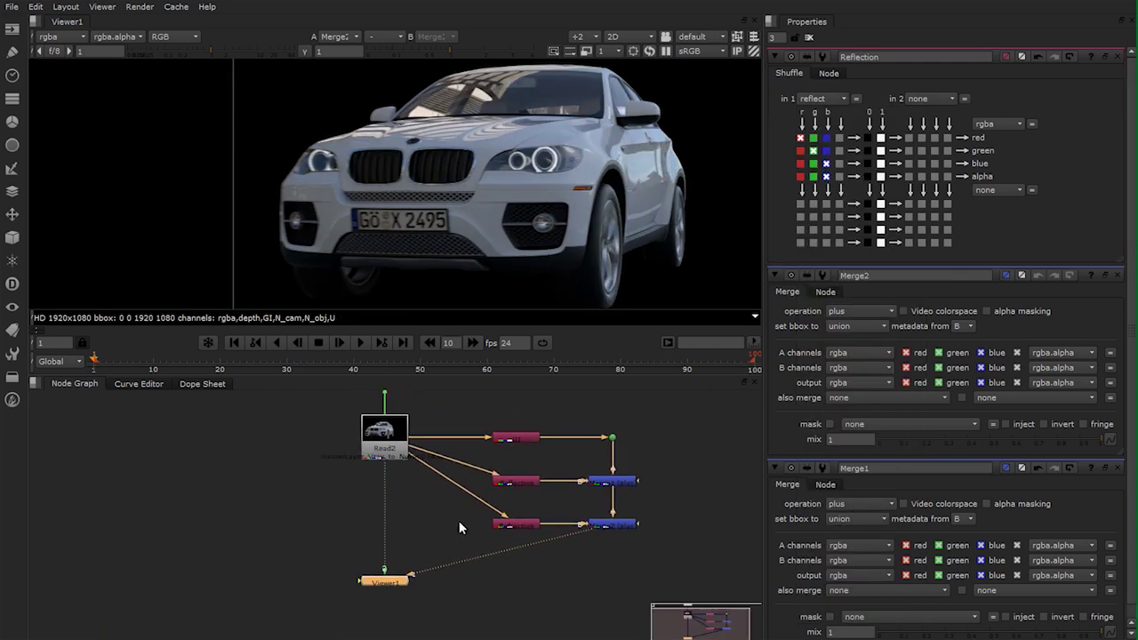
# Connect Read2 to Viewer input 1 and view the original render
pyautogui.scroll(5, 459, 520)
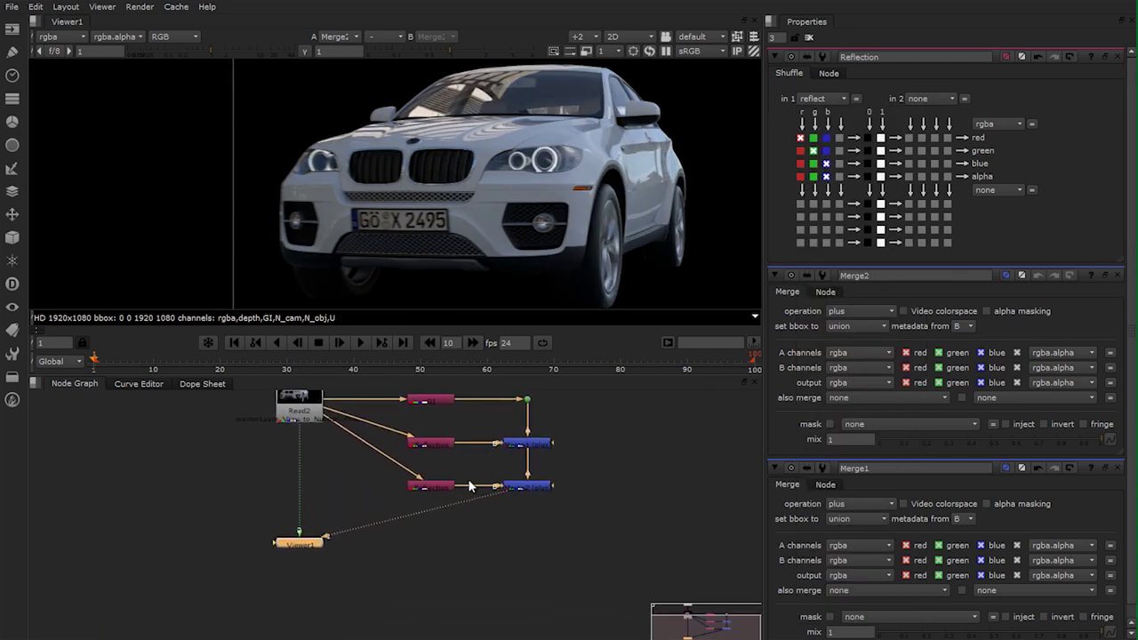
pyautogui.click(586, 495)
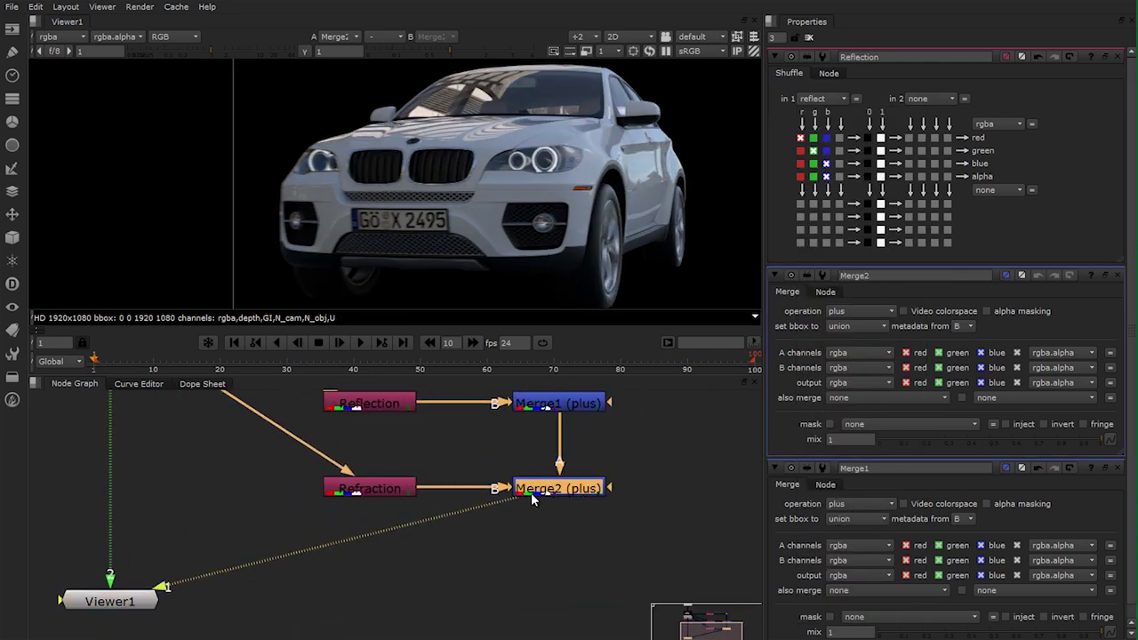
pyautogui.moveTo(531, 495); pyautogui.dragTo(547, 524, button='middle')
pyautogui.click(558, 529)
pyautogui.moveTo(587, 442); pyautogui.dragTo(590, 501, button='middle')
pyautogui.moveTo(226, 478); pyautogui.dragTo(488, 563, button='middle')
pyautogui.click(395, 482)
pyautogui.scroll(3, 397, 487)
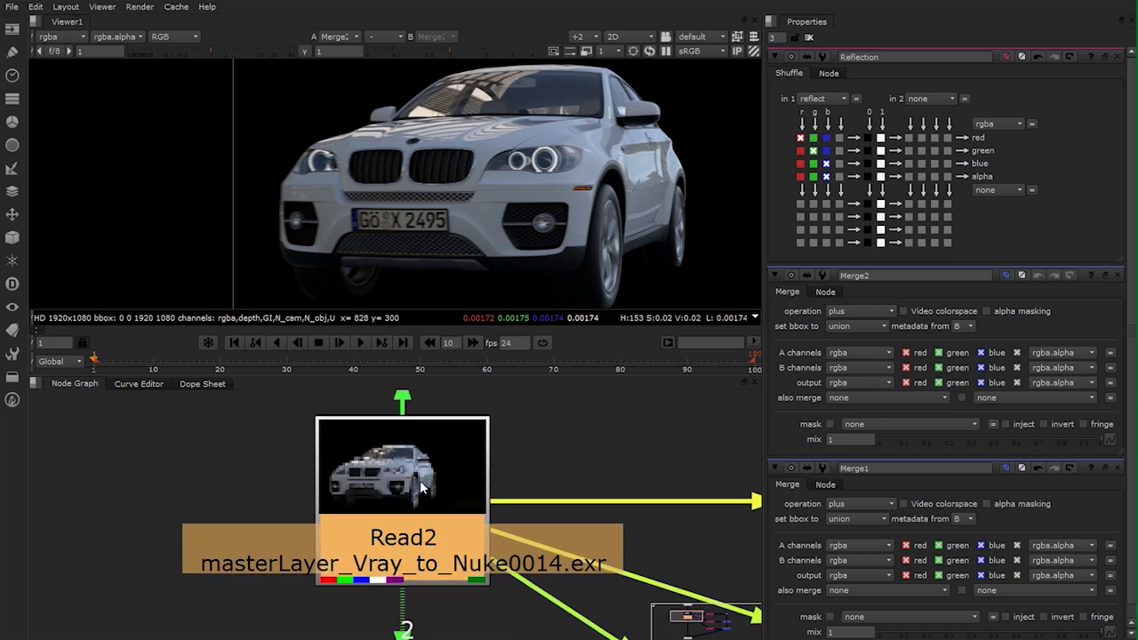
pyautogui.press('1')
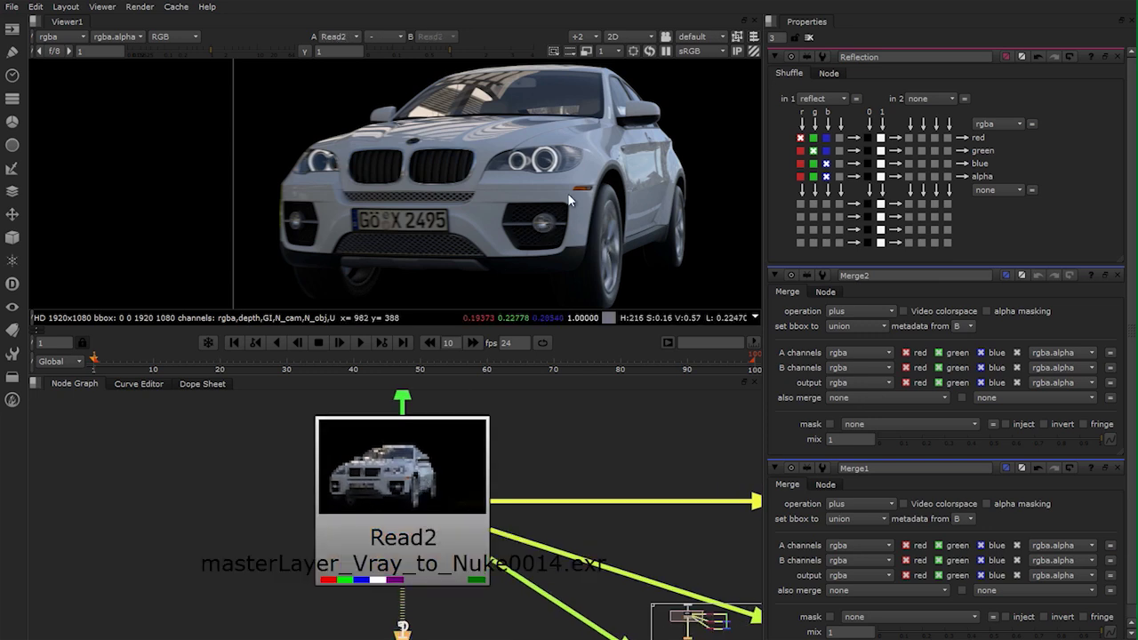
# Connect Merge2 to Viewer input 2 and view the rebuilt composite
pyautogui.moveTo(591, 491); pyautogui.dragTo(615, 331, button='middle')
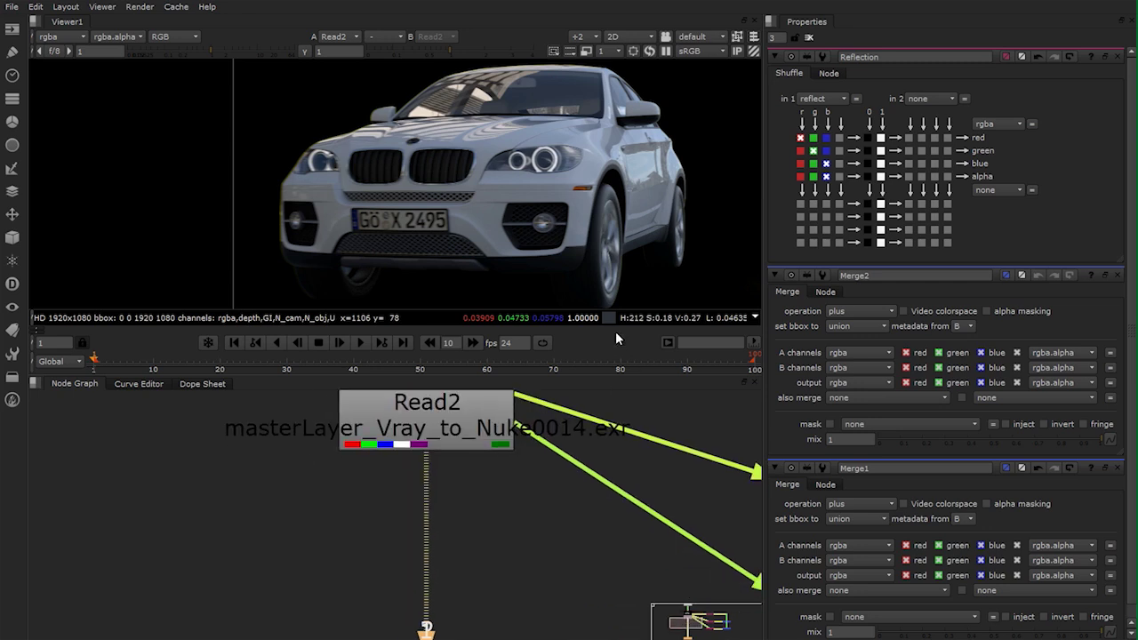
pyautogui.moveTo(505, 416); pyautogui.dragTo(338, 394, button='middle')
pyautogui.moveTo(662, 505); pyautogui.dragTo(395, 451, button='middle')
pyautogui.click(486, 477)
pyautogui.press('2')
pyautogui.moveTo(102, 551); pyautogui.dragTo(461, 481, button='middle')
pyautogui.moveTo(323, 522); pyautogui.dragTo(561, 517, button='middle')
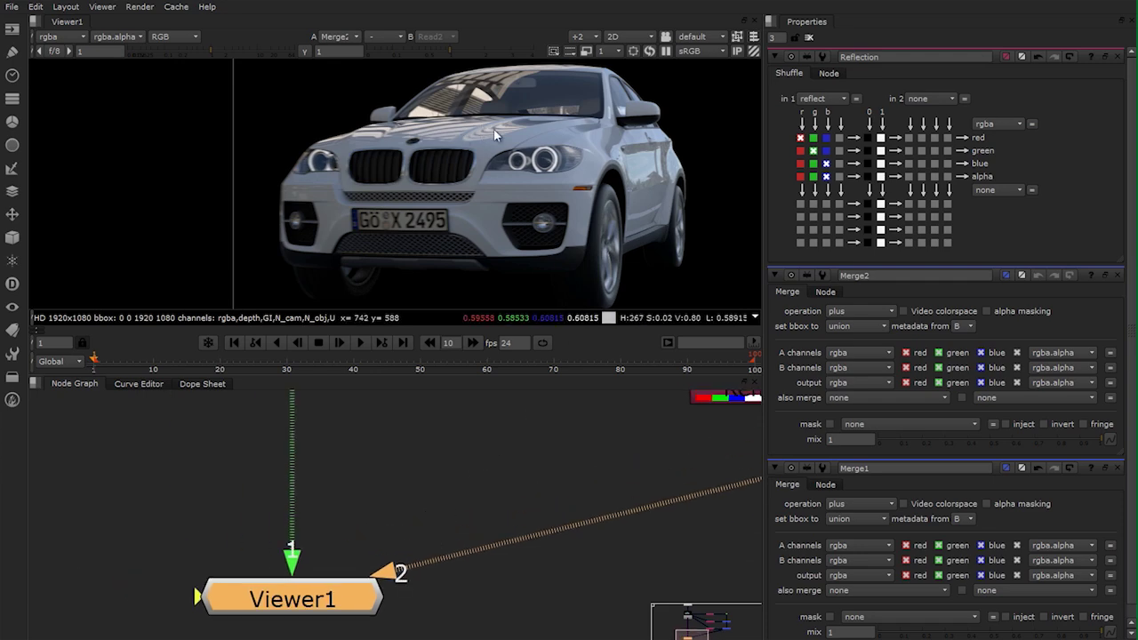
# Compare Merge2 with Read2 using a viewer wipe, moving the wipe handle near the headlight beside the grille
pyautogui.moveTo(482, 130); pyautogui.dragTo(329, 183, button='middle')
pyautogui.click(383, 38)
pyautogui.click(390, 90)
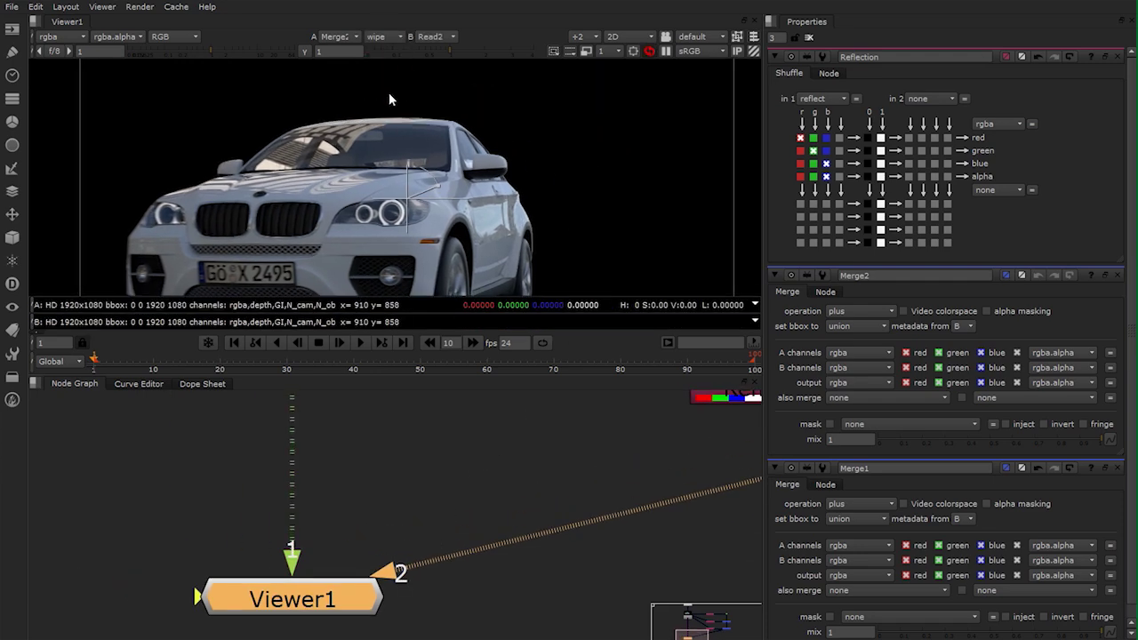
pyautogui.scroll(5, 616, 141)
pyautogui.moveTo(548, 180); pyautogui.dragTo(503, 243, button='middle')
pyautogui.moveTo(510, 172); pyautogui.dragTo(456, 214)
pyautogui.scroll(-3, 580, 169)
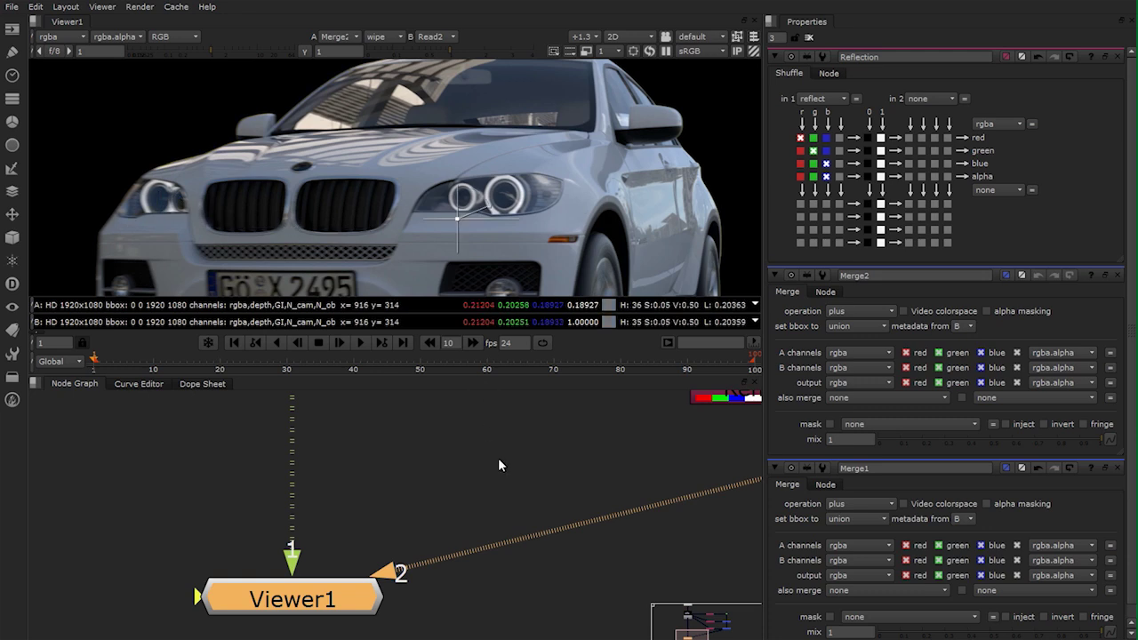
# Turn off the viewer's wipe comparison
pyautogui.scroll(-5, 490, 463)
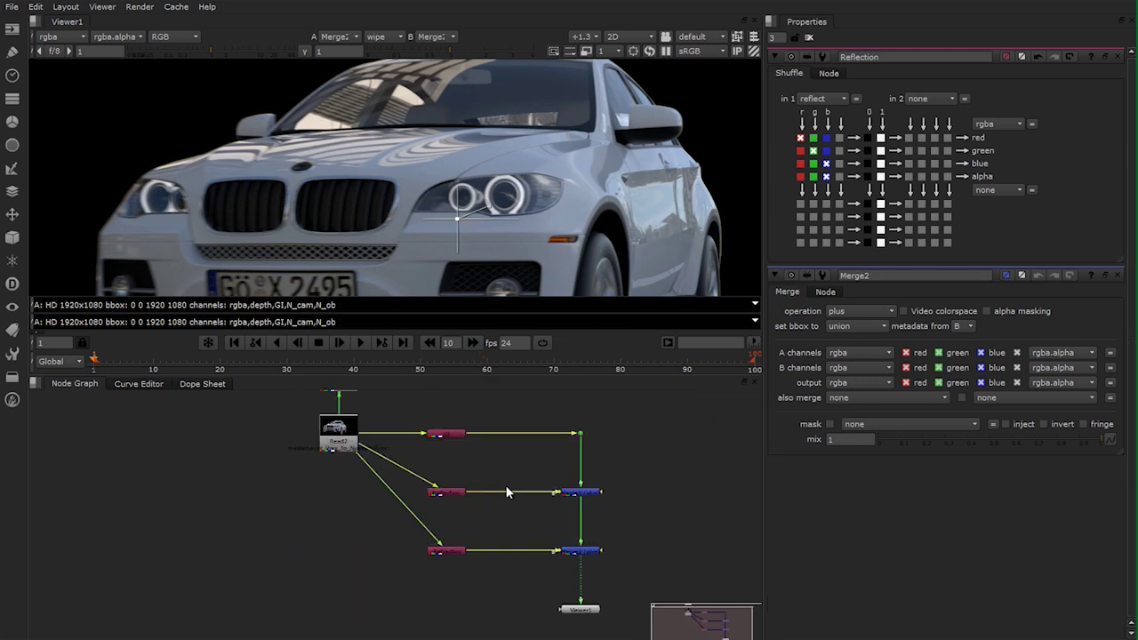
pyautogui.moveTo(487, 461); pyautogui.dragTo(471, 496, button='middle')
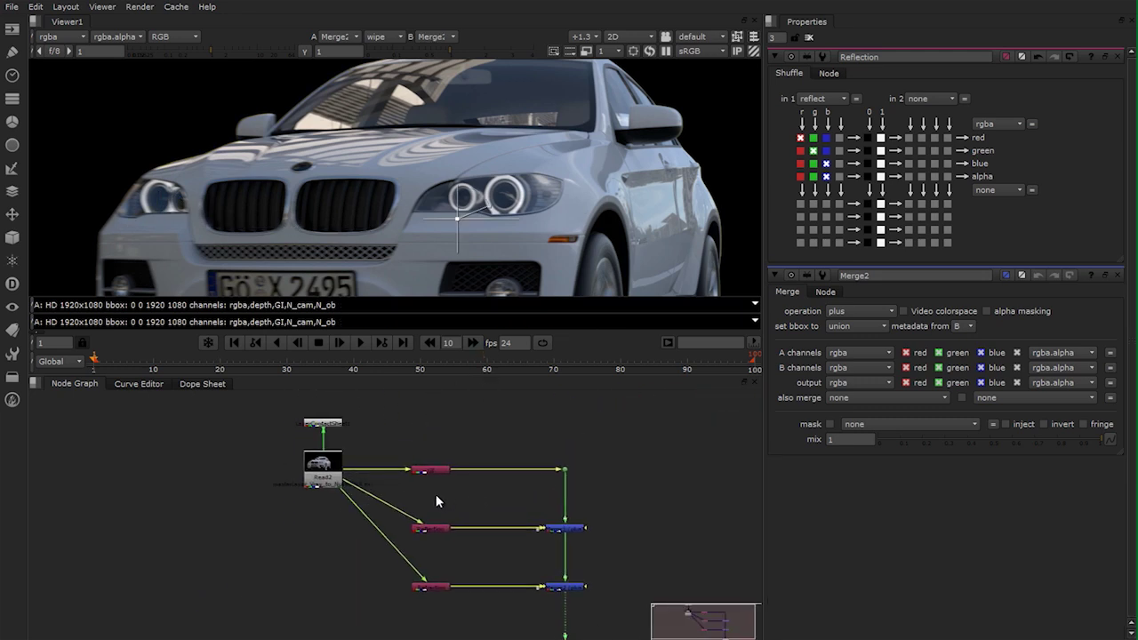
pyautogui.click(377, 36)
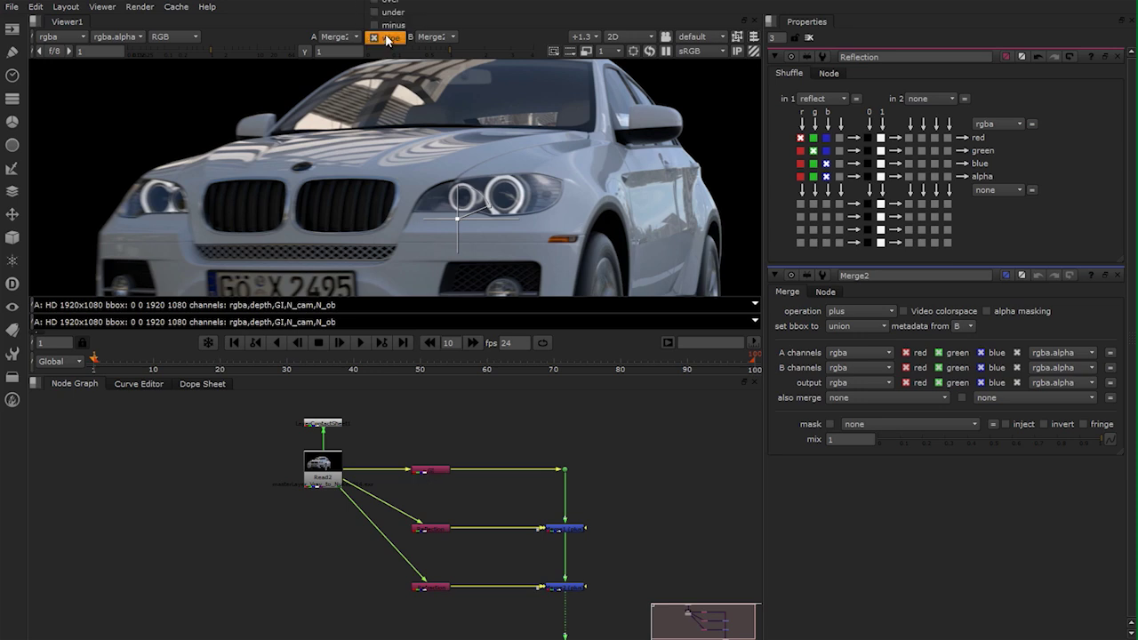
pyautogui.click(386, 25)
pyautogui.moveTo(568, 633); pyautogui.dragTo(570, 563, button='middle')
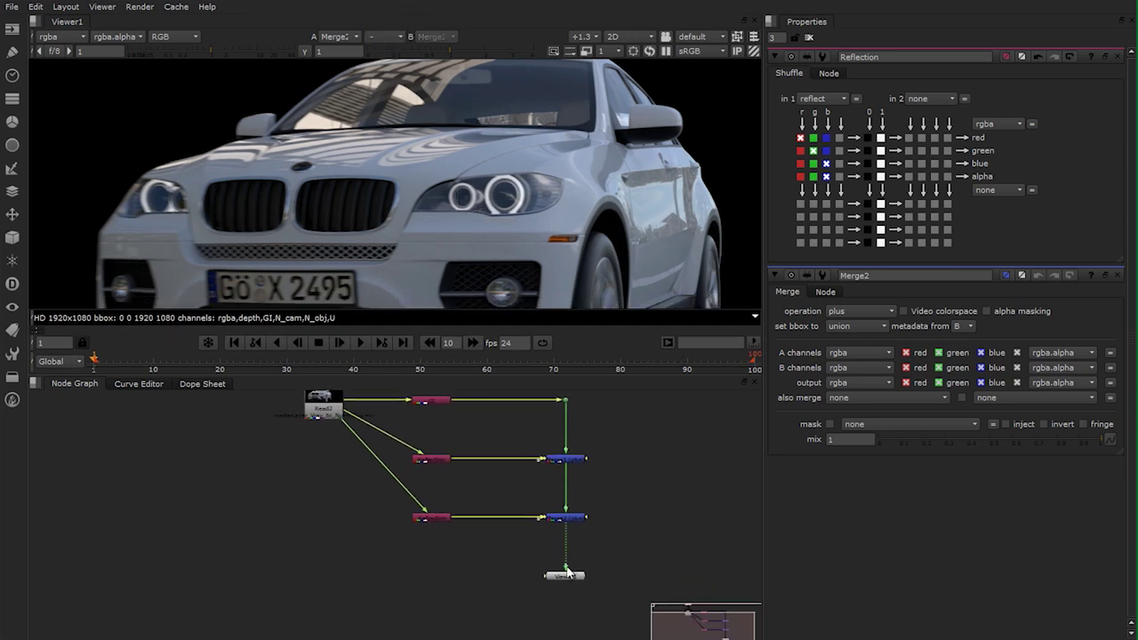
# Add a Grade node after the Reflection Shuffle node and align it between Reflection and Merge1
pyautogui.moveTo(484, 441); pyautogui.dragTo(484, 491, button='middle')
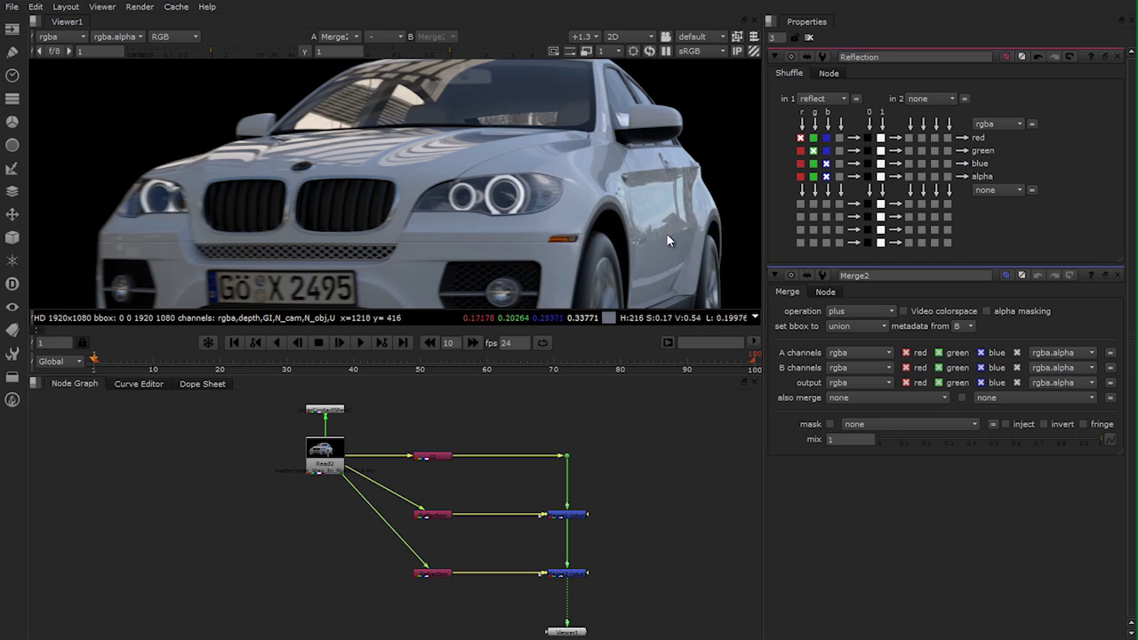
pyautogui.scroll(3, 462, 498)
pyautogui.click(440, 507)
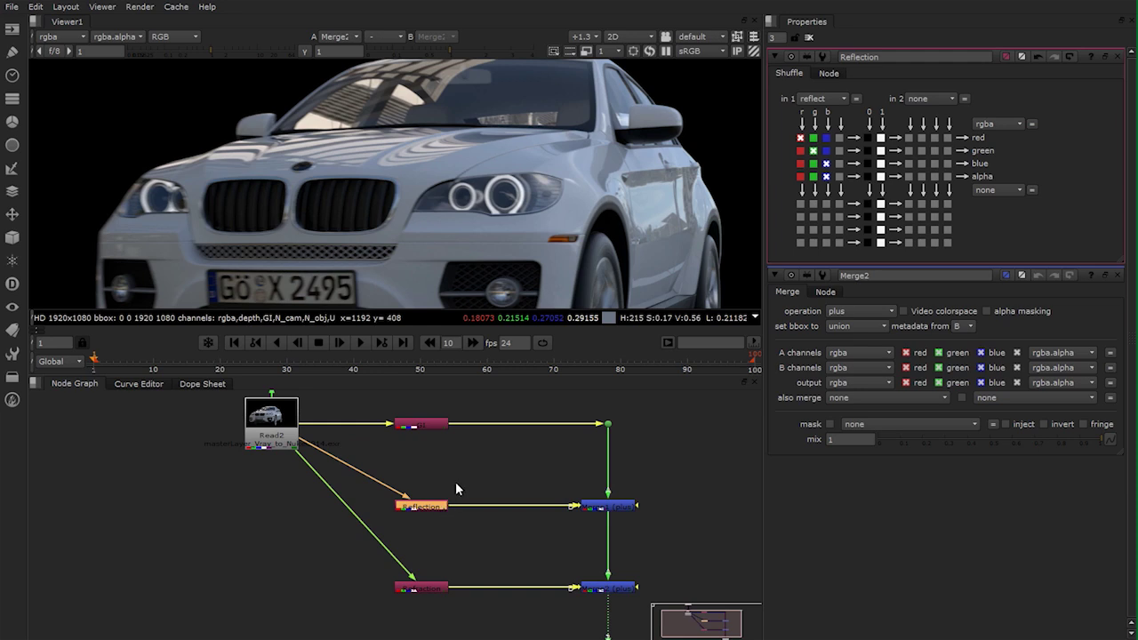
pyautogui.press('g')
pyautogui.moveTo(436, 522); pyautogui.dragTo(491, 510)
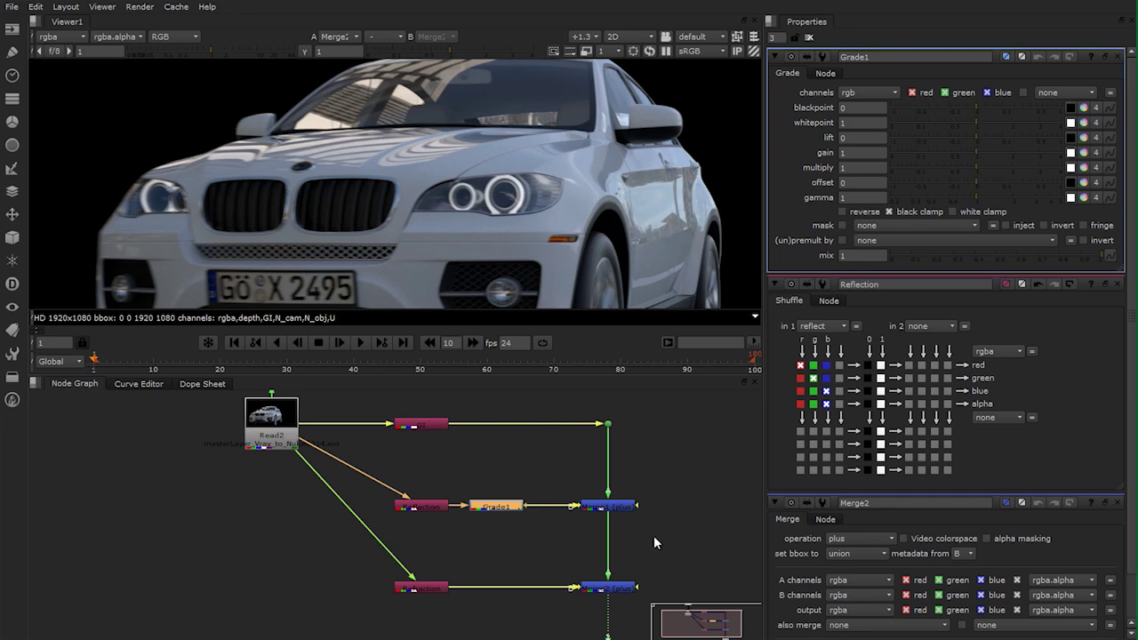
# Reduce the Reflection pass's Grade gain to 0 and examine the car without reflections
pyautogui.moveTo(651, 560); pyautogui.dragTo(610, 479, button='middle')
pyautogui.moveTo(641, 402); pyautogui.dragTo(652, 491, button='middle')
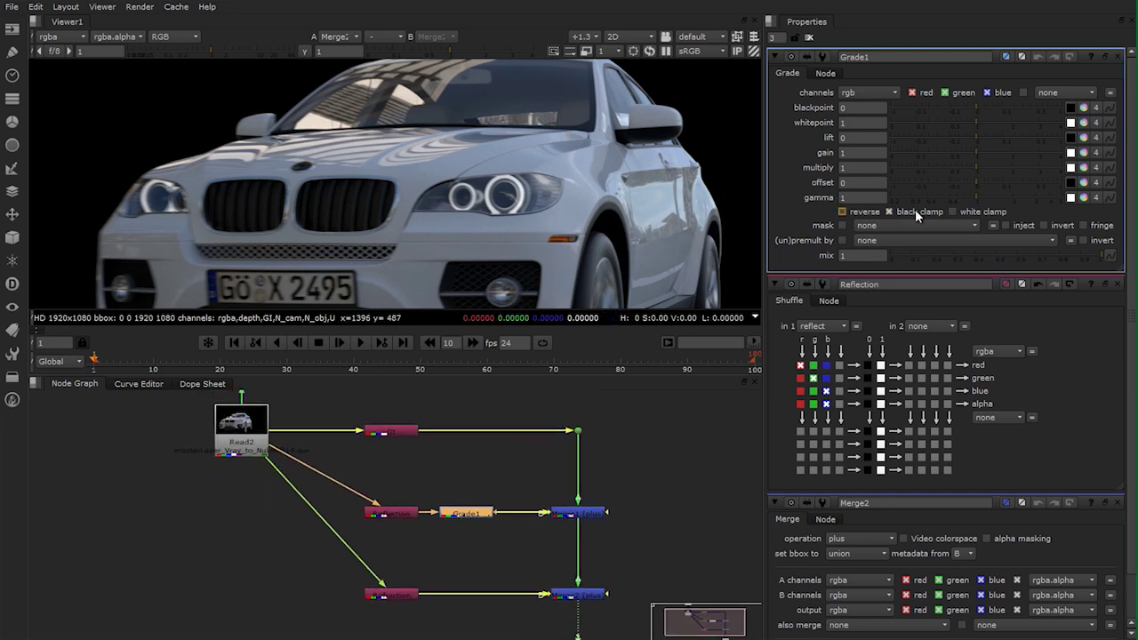
pyautogui.moveTo(967, 151); pyautogui.dragTo(954, 152)
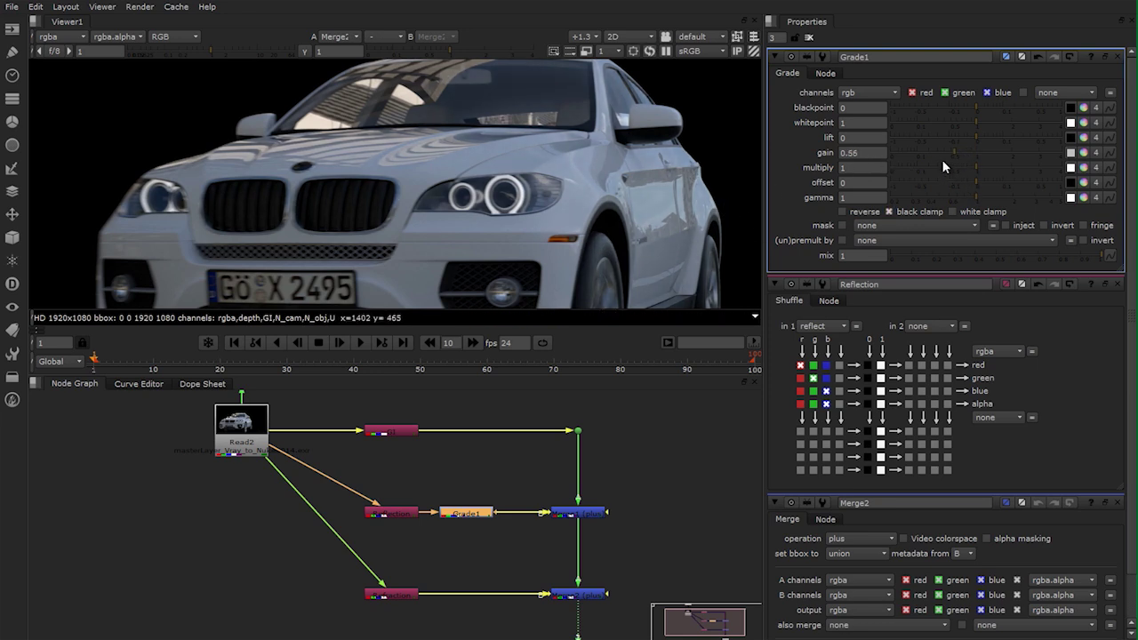
pyautogui.moveTo(950, 152); pyautogui.dragTo(919, 141)
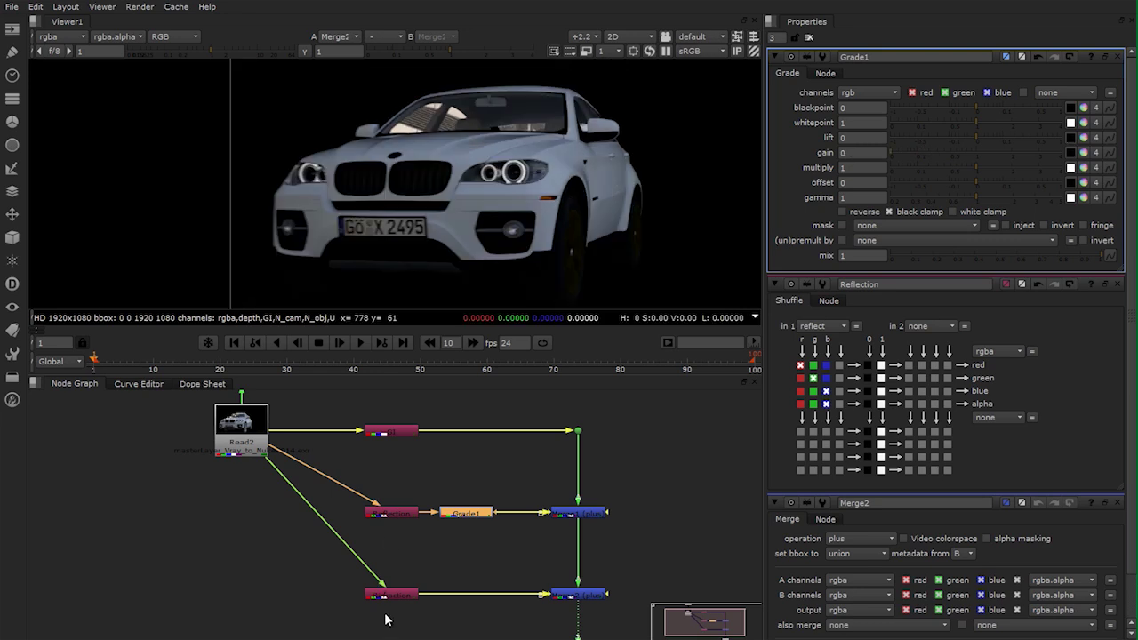
pyautogui.scroll(3, 586, 213)
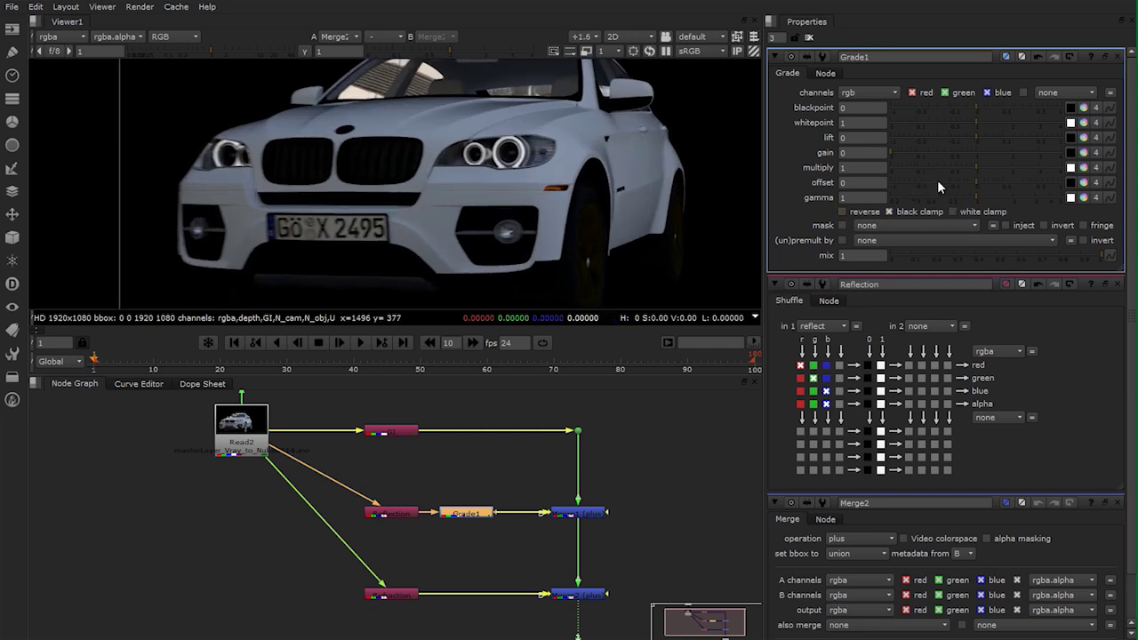
# Try a gain of 4 on the Reflection pass's Grade node, and set the gain back to 1
pyautogui.moveTo(894, 147); pyautogui.dragTo(1093, 167)
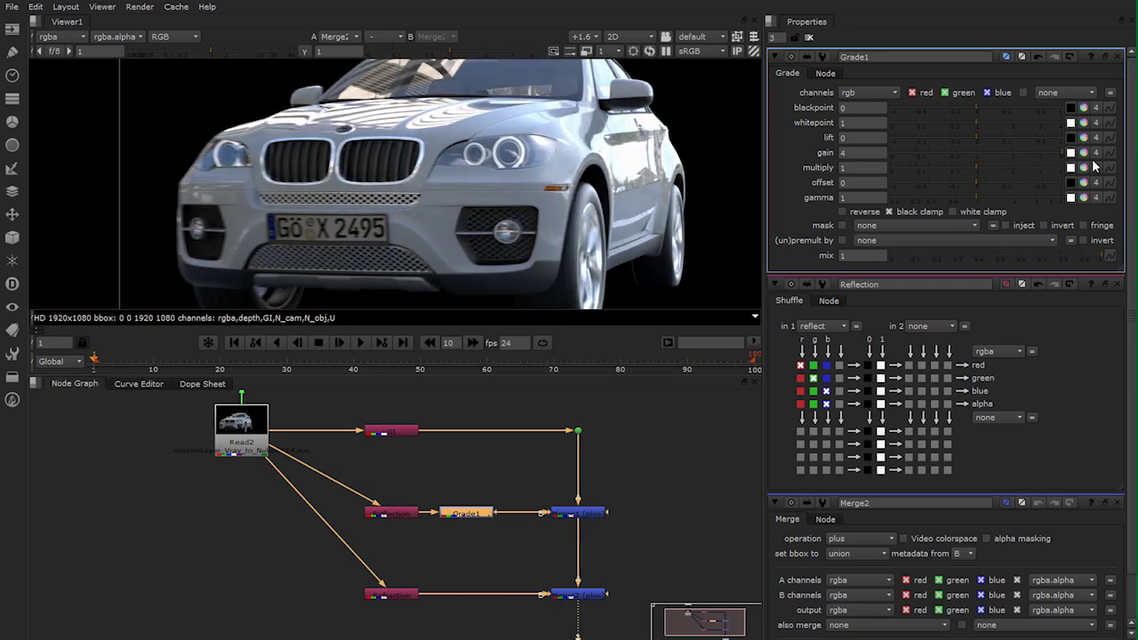
pyautogui.moveTo(845, 153); pyautogui.dragTo(907, 152, button='middle')
pyautogui.keyDown('alt'); pyautogui.moveTo(911, 151); pyautogui.dragTo(880, 154); pyautogui.keyUp('alt')
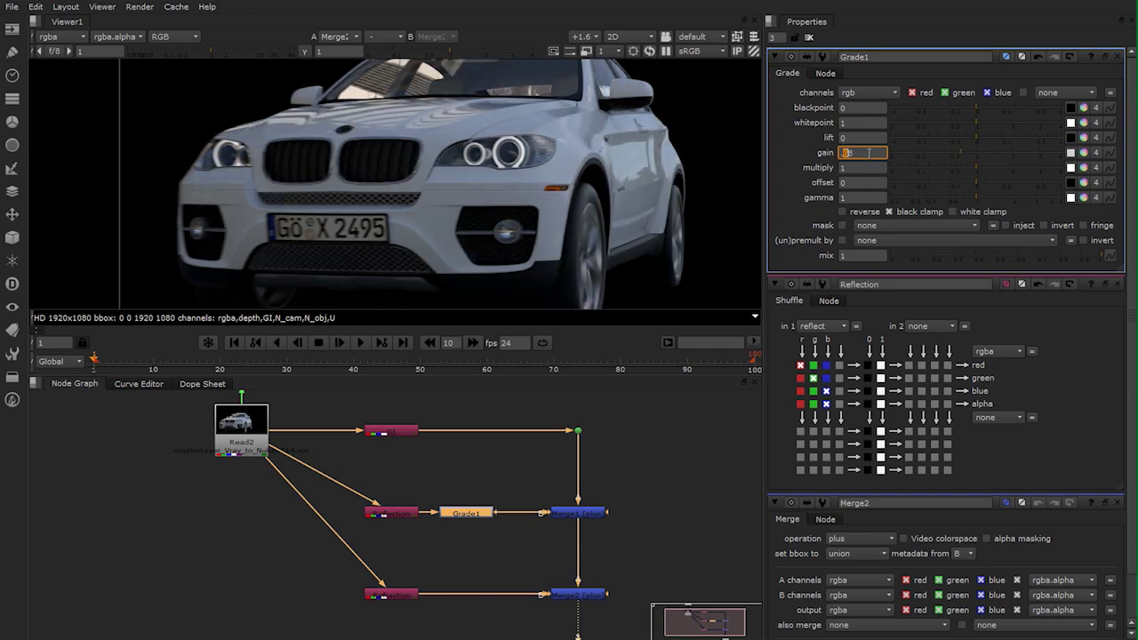
pyautogui.write('1')
pyautogui.press('Return')
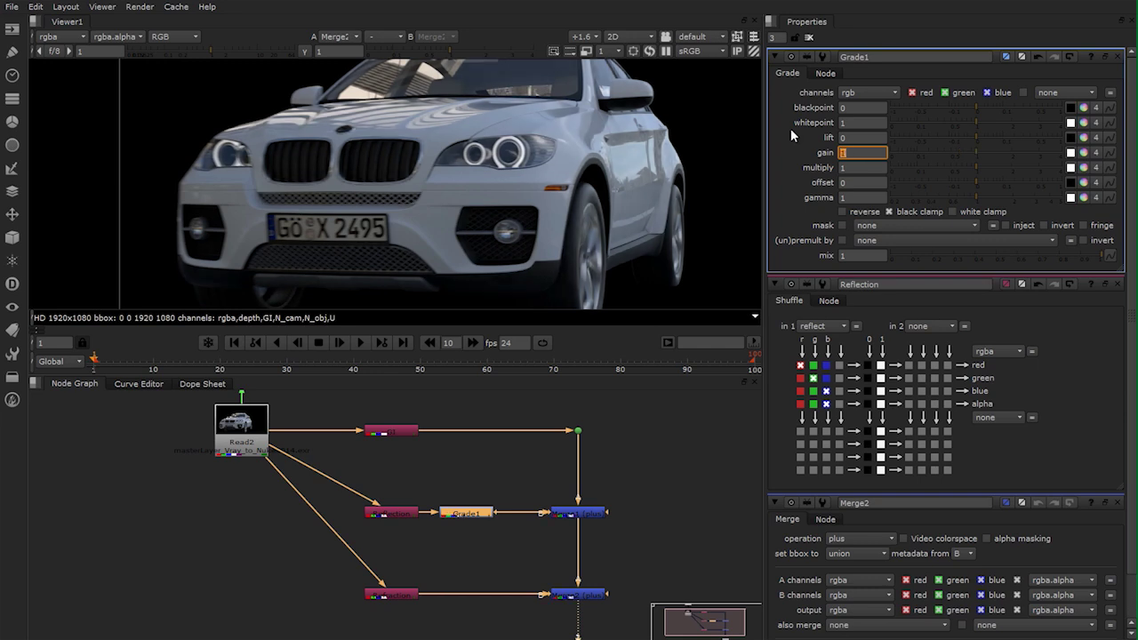
pyautogui.click(503, 462)
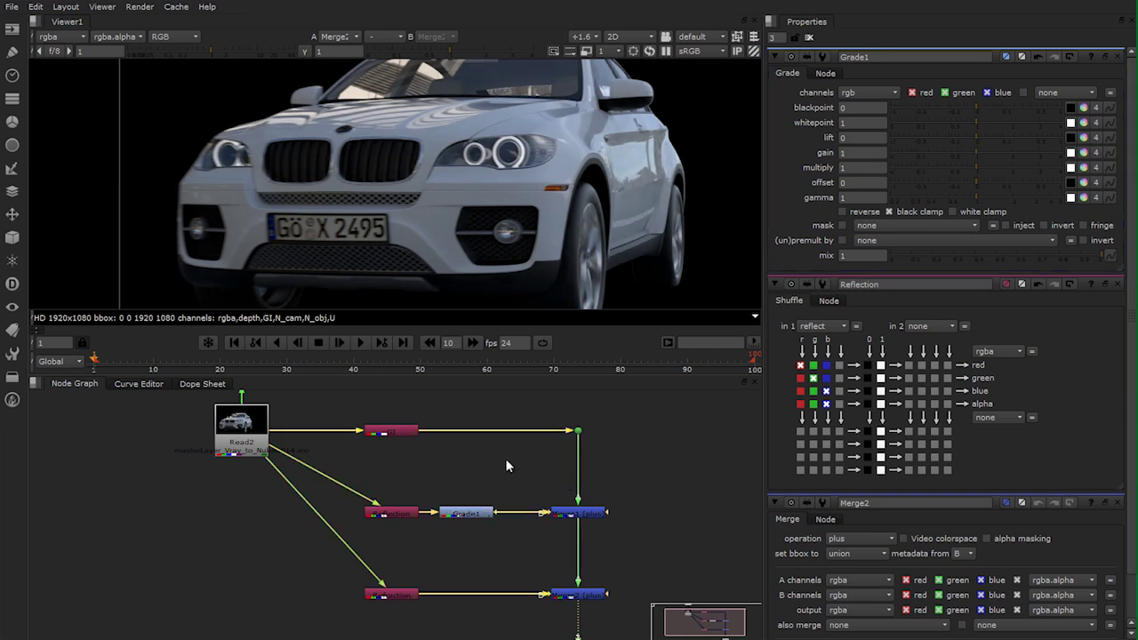
# View the GI pass and insert a ColorCorrect node between the GI Shuffle node and the dot leading to Merge1
pyautogui.click(467, 513)
pyautogui.moveTo(491, 508)
pyautogui.mouseDown(button='middle')
pyautogui.moveTo(466, 475)
pyautogui.moveTo(476, 503)
pyautogui.mouseUp(button='middle')
pyautogui.click(464, 492)
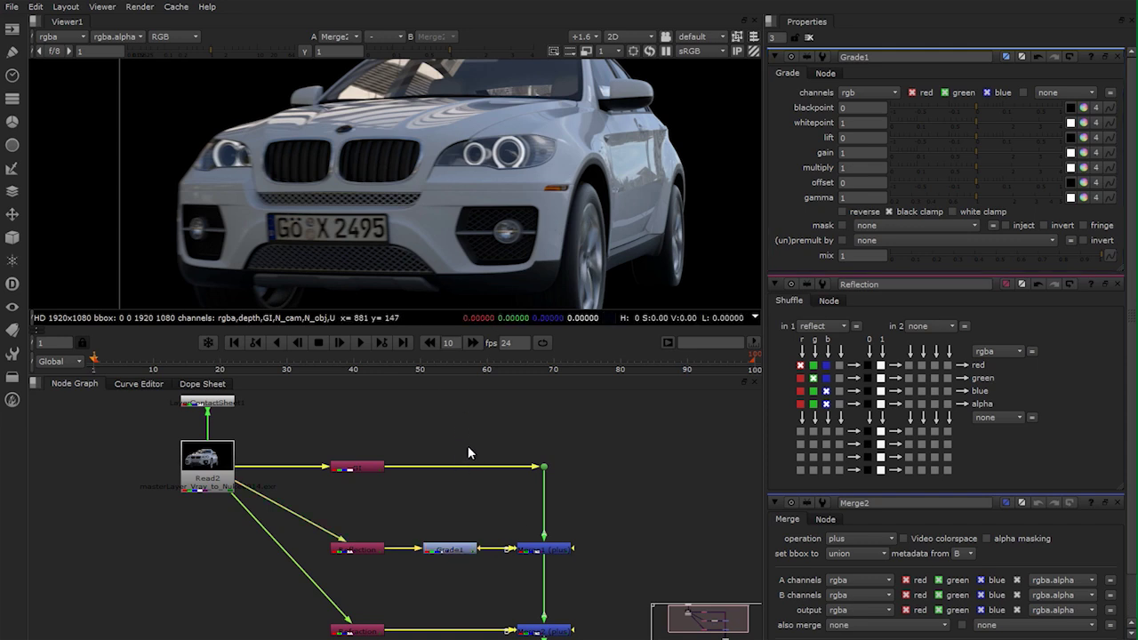
pyautogui.press('c')
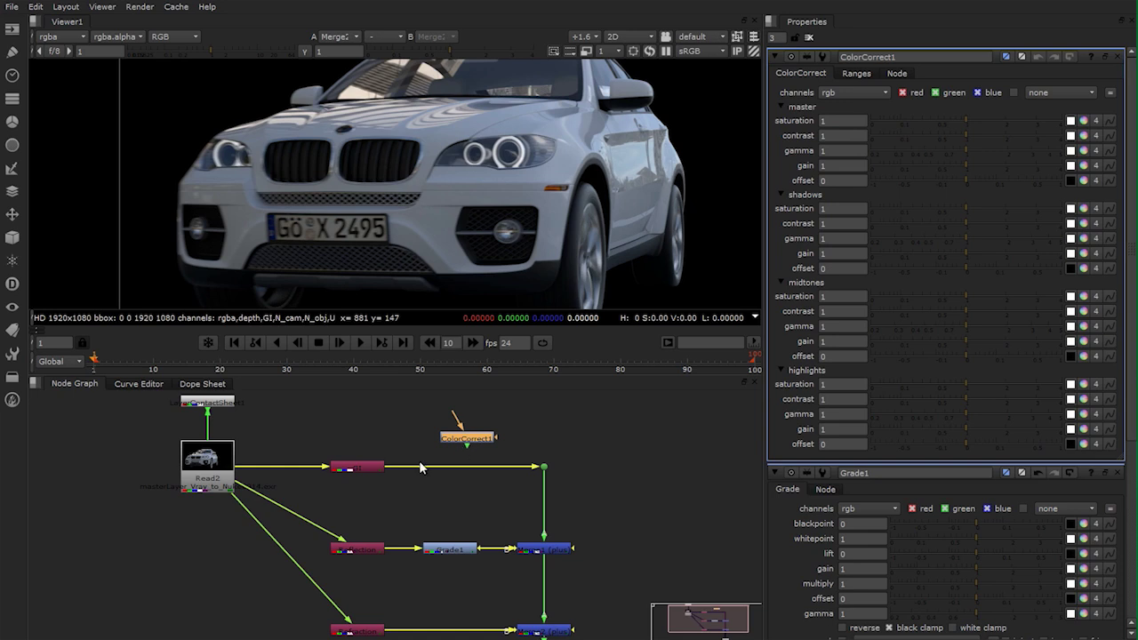
pyautogui.click(368, 469)
pyautogui.press('1')
pyautogui.moveTo(575, 210); pyautogui.dragTo(551, 212, button='middle')
pyautogui.moveTo(468, 441); pyautogui.dragTo(459, 473)
pyautogui.moveTo(499, 449); pyautogui.dragTo(646, 499, button='middle')
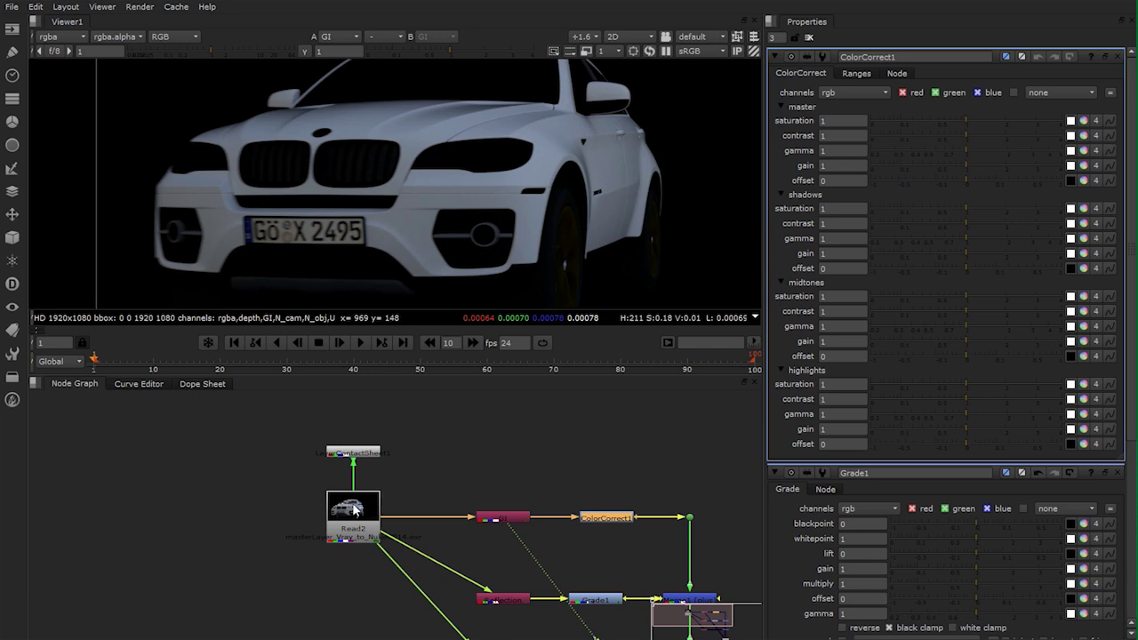
# View the Read2 render and its LayerContactSheet to examine the available render layers
pyautogui.click(360, 514)
pyautogui.press('1')
pyautogui.click(373, 455)
pyautogui.press('1')
pyautogui.moveTo(706, 277); pyautogui.dragTo(486, 215, button='middle')
pyautogui.keyDown('alt'); pyautogui.moveTo(486, 215); pyautogui.dragTo(522, 214, button='middle'); pyautogui.keyUp('alt')
# View Read2's MM_mID_vr_Mat_13_14_15 layer to examine the car paint matte, and return the viewer to rgba
pyautogui.click(348, 523)
pyautogui.press('1')
pyautogui.press('f')
pyautogui.moveTo(390, 216); pyautogui.dragTo(485, 206, button='middle')
pyautogui.click(76, 38)
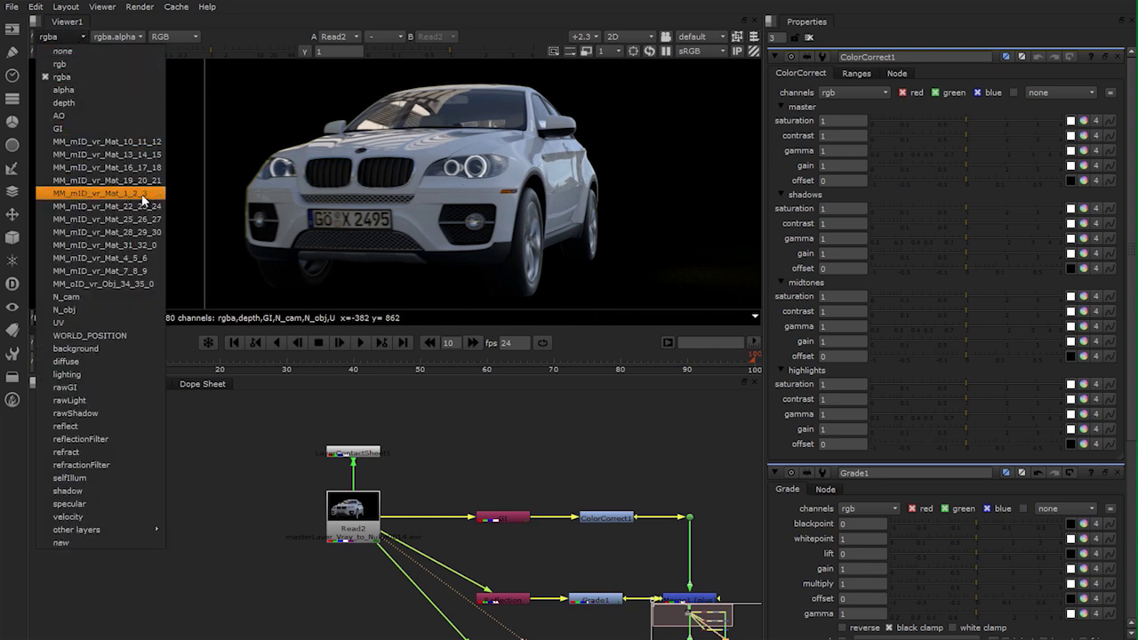
pyautogui.click(142, 154)
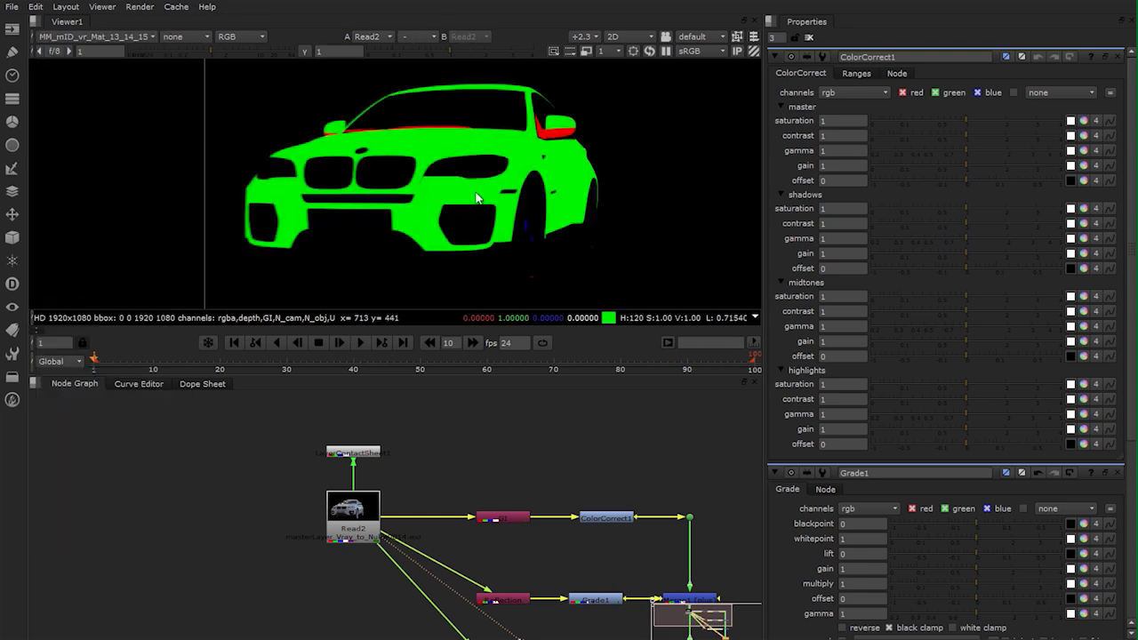
pyautogui.click(128, 39)
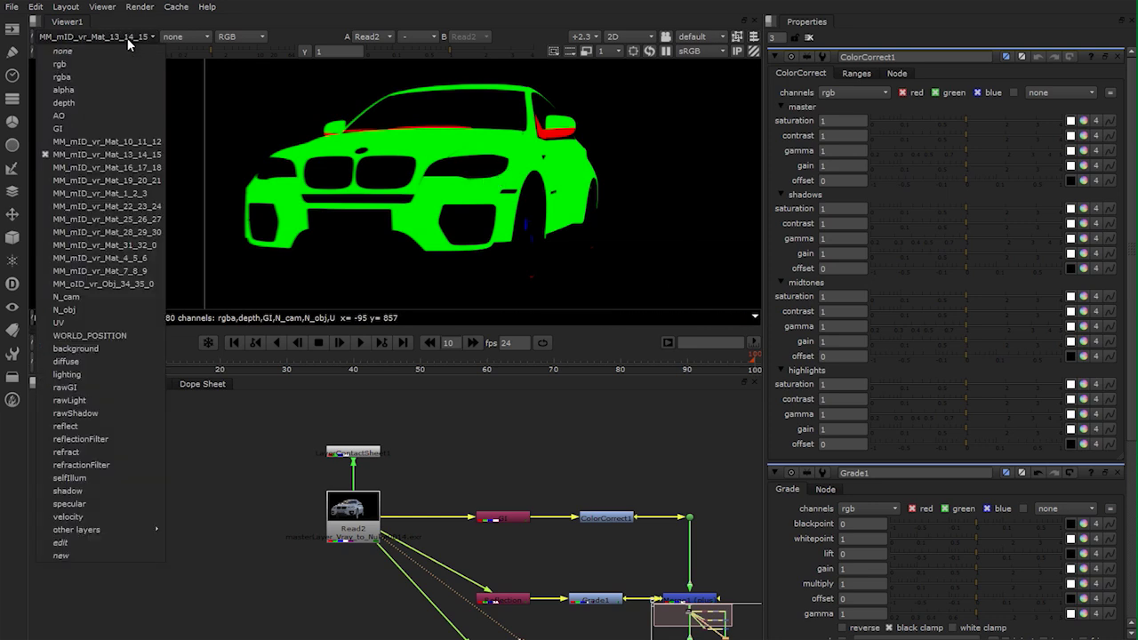
pyautogui.click(89, 77)
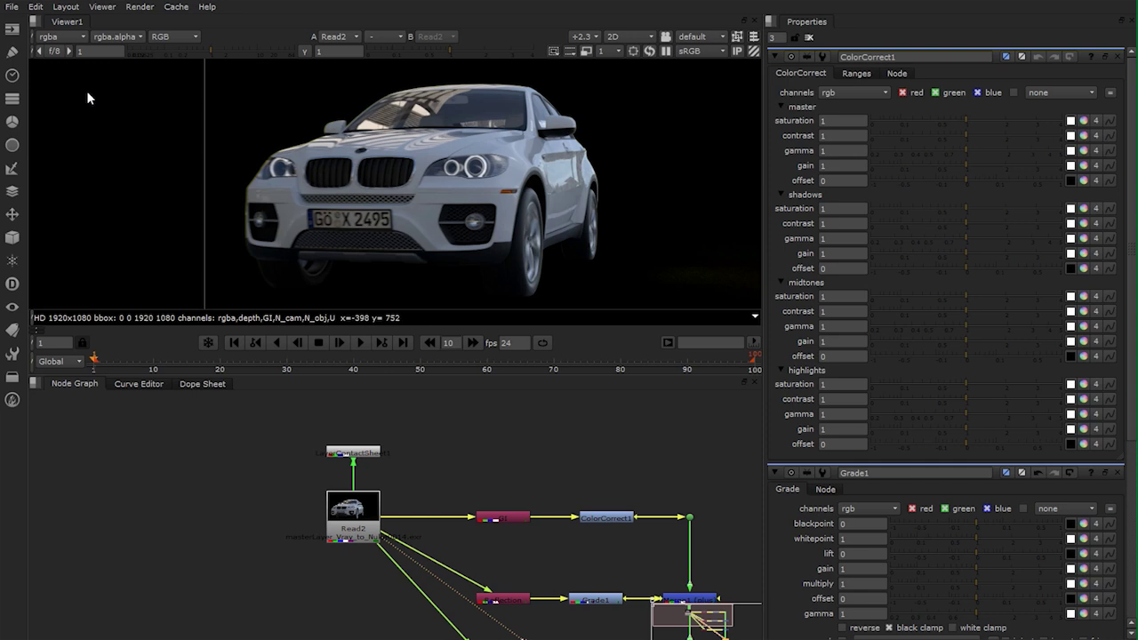
# Mask the GI branch's ColorCorrect node with the MM_mID_vr_Mat_13_14_15.green channel
pyautogui.moveTo(640, 457); pyautogui.dragTo(565, 408, button='middle')
pyautogui.scroll(3, 566, 409)
pyautogui.click(516, 494)
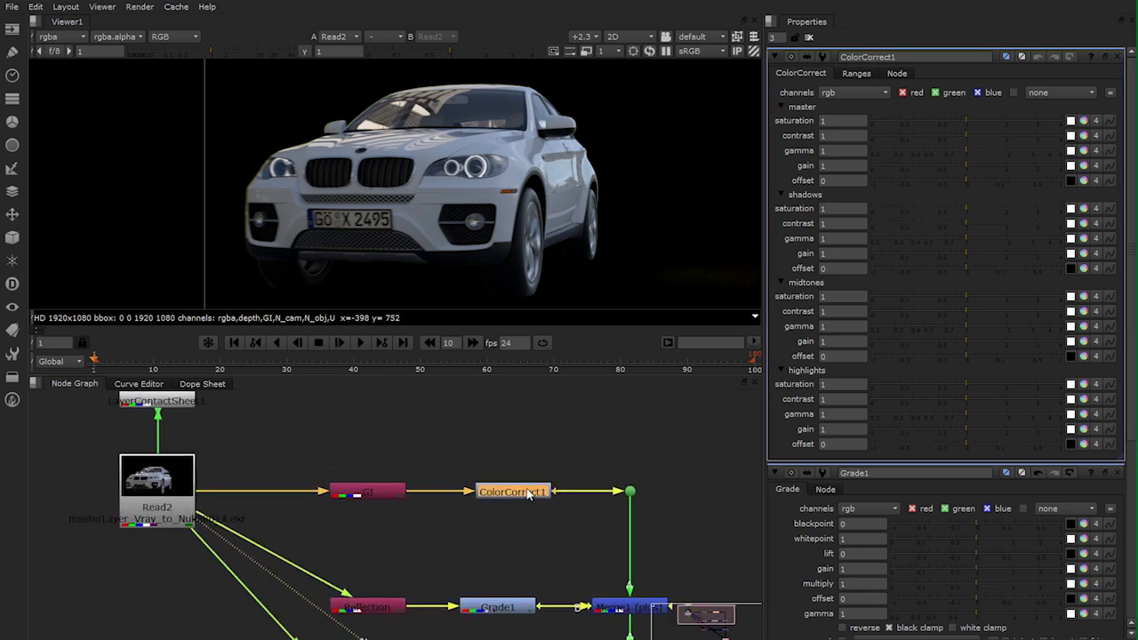
pyautogui.click(851, 75)
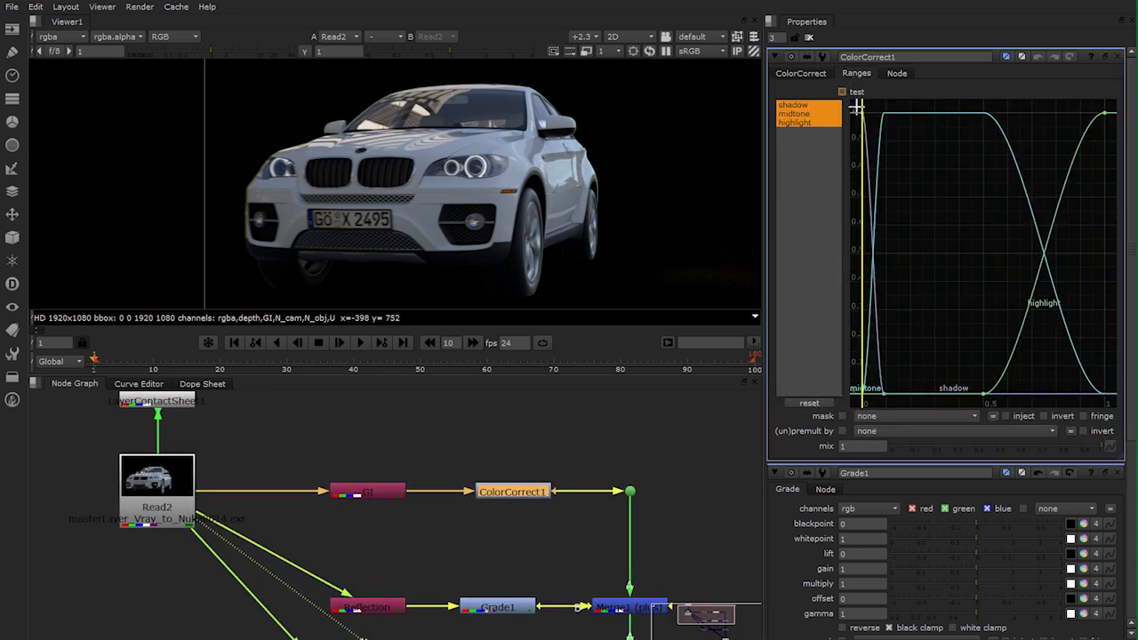
pyautogui.click(885, 414)
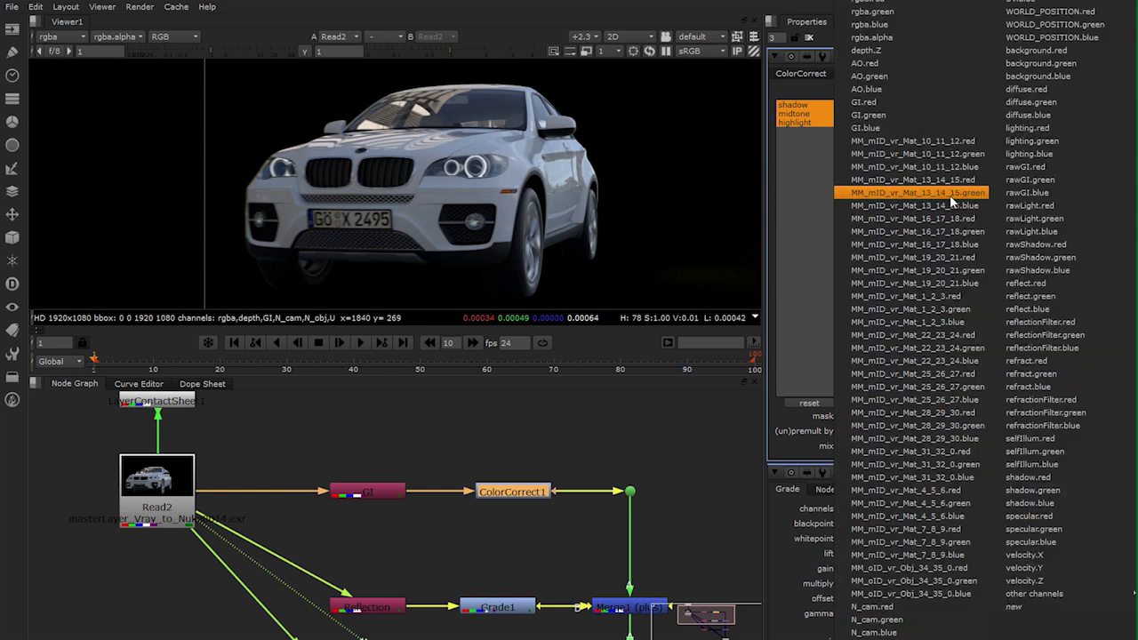
pyautogui.click(952, 193)
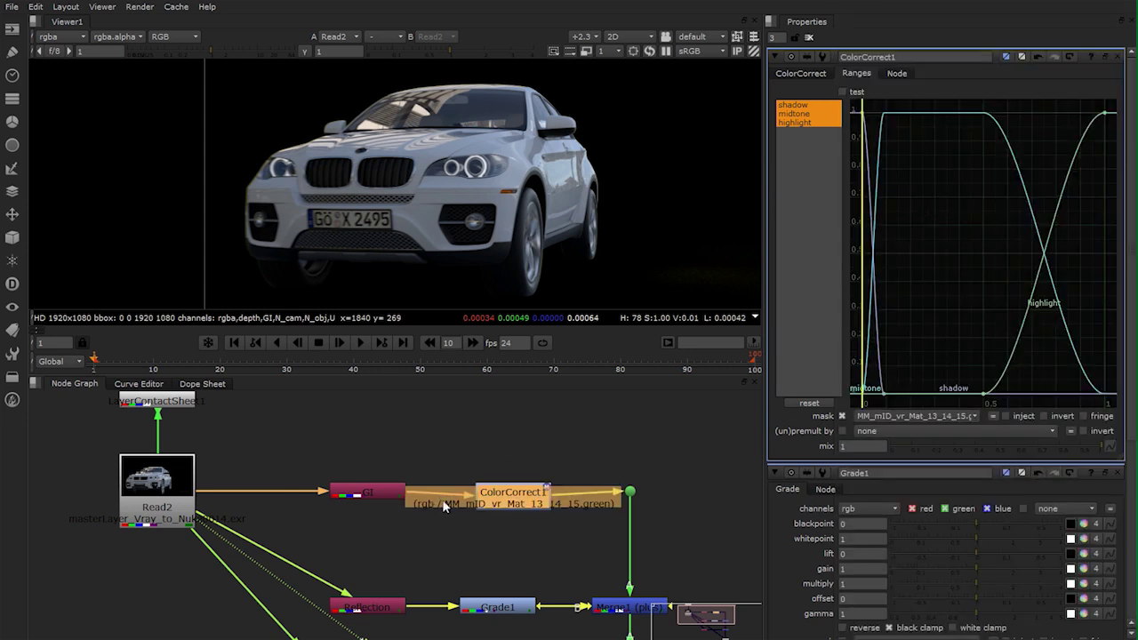
pyautogui.moveTo(512, 494); pyautogui.dragTo(517, 489)
# Raise ColorCorrect1's master gain to 4 and view the effect on the car paint at Merge2
pyautogui.click(802, 68)
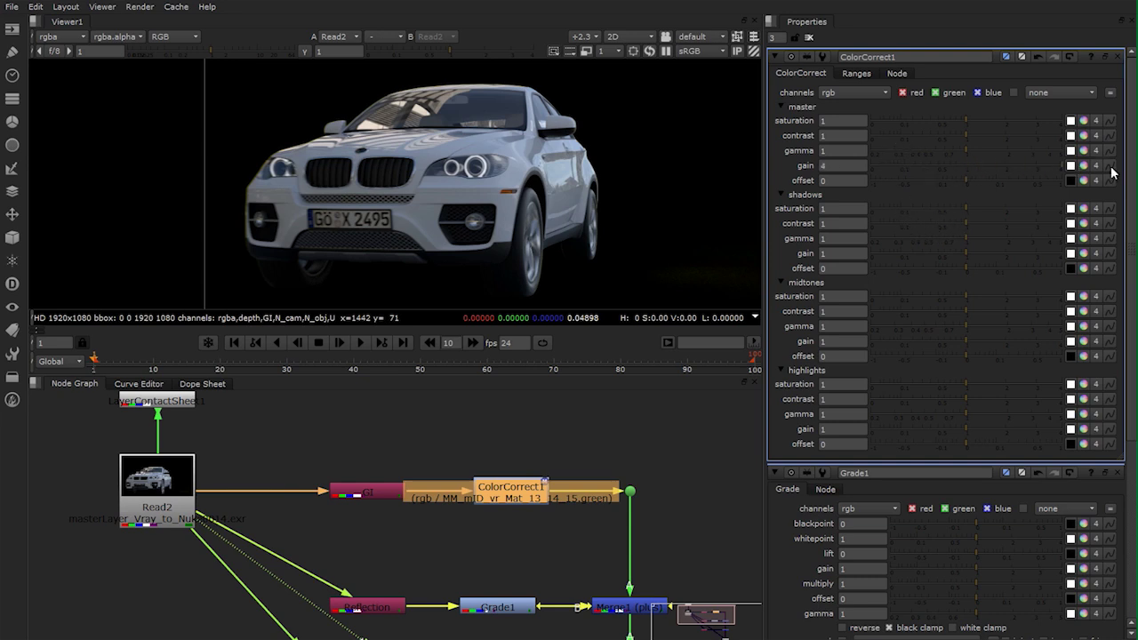
pyautogui.moveTo(636, 499); pyautogui.dragTo(620, 319, button='middle')
pyautogui.click(619, 540)
pyautogui.press('1')
pyautogui.moveTo(622, 435); pyautogui.dragTo(629, 633, button='middle')
pyautogui.moveTo(719, 442); pyautogui.dragTo(734, 384, button='middle')
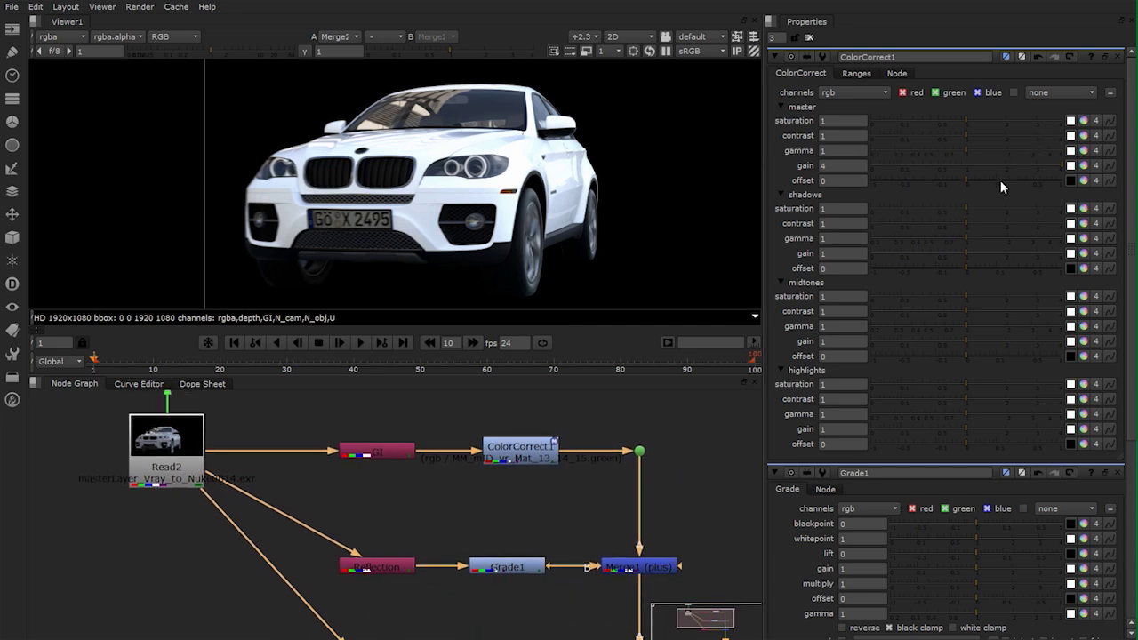
# Set ColorCorrect1's master gain back to 1
pyautogui.moveTo(1046, 163); pyautogui.dragTo(965, 168)
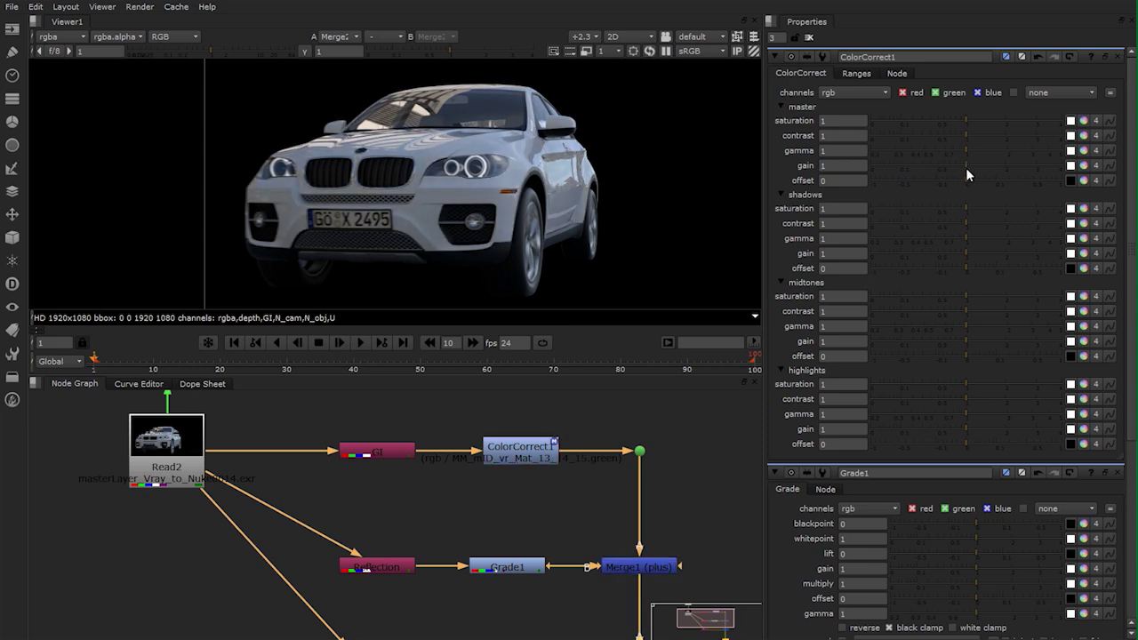
pyautogui.doubleClick(845, 165)
pyautogui.write('1')
pyautogui.click(845, 180)
pyautogui.click(842, 168)
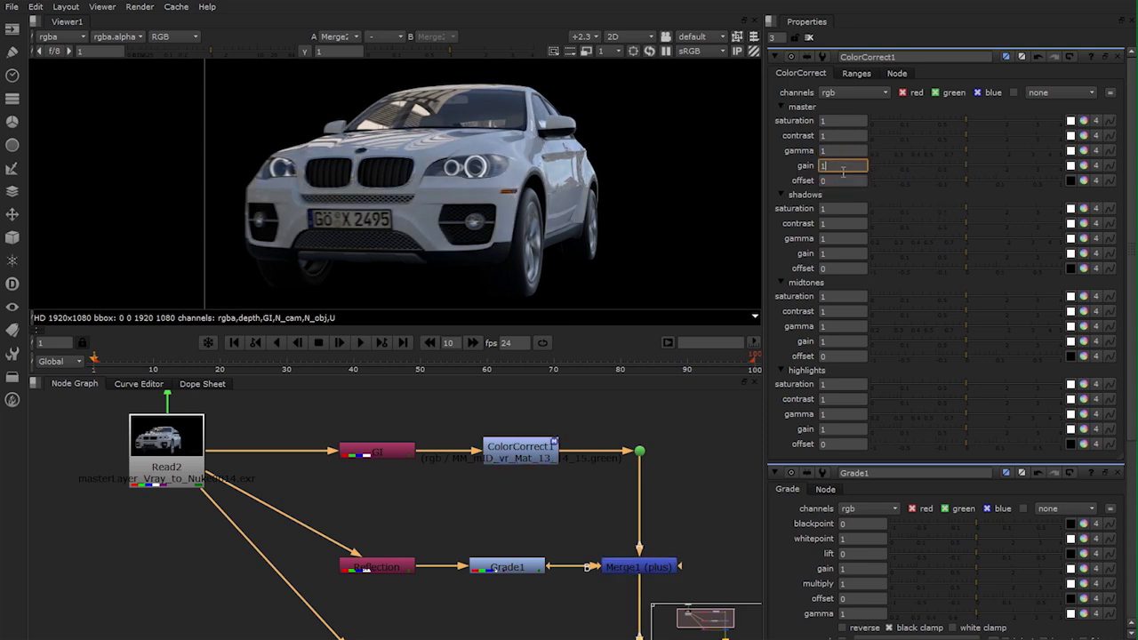
# Try tinting the car paint by adjusting ColorCorrect1's master gain with the colour wheel
pyautogui.click(1083, 165)
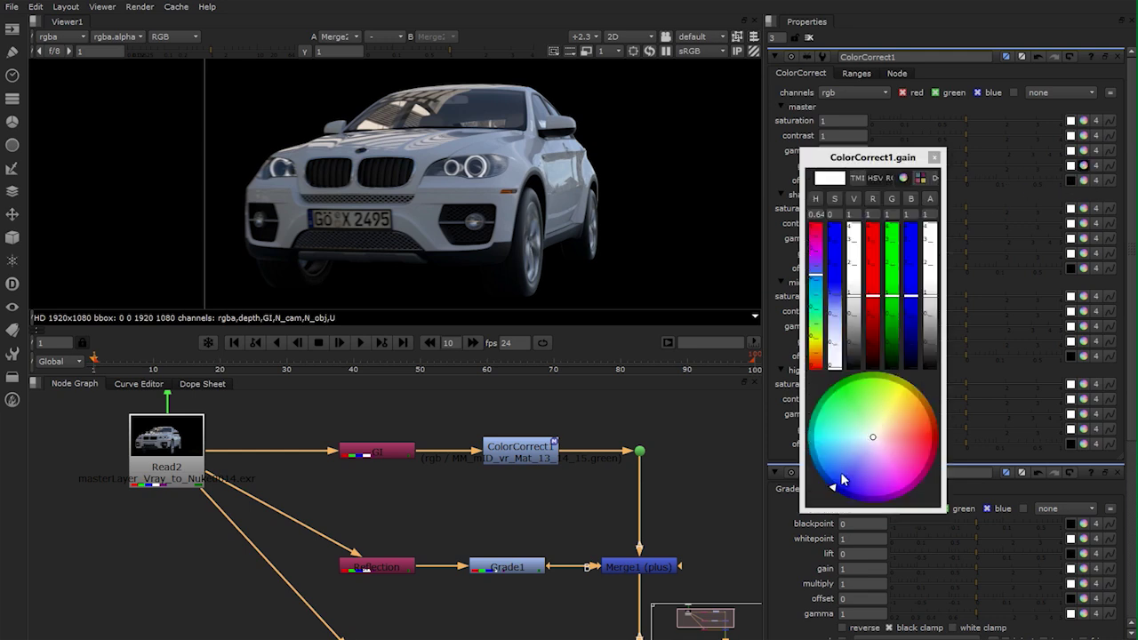
pyautogui.moveTo(868, 449); pyautogui.dragTo(844, 397)
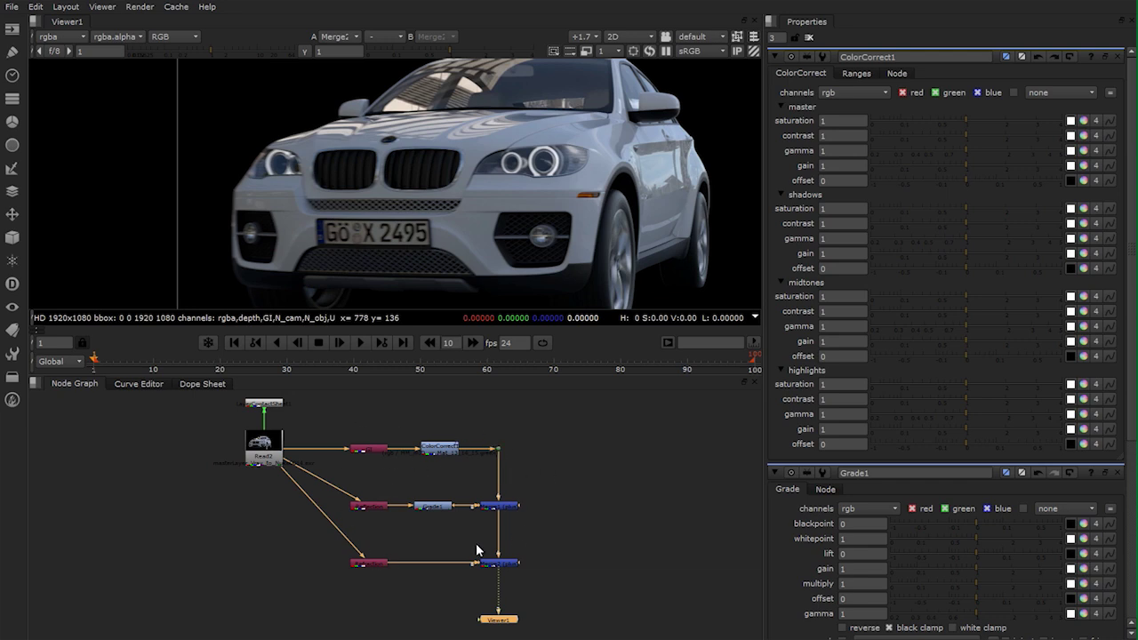
pyautogui.scroll(3, 410, 515)
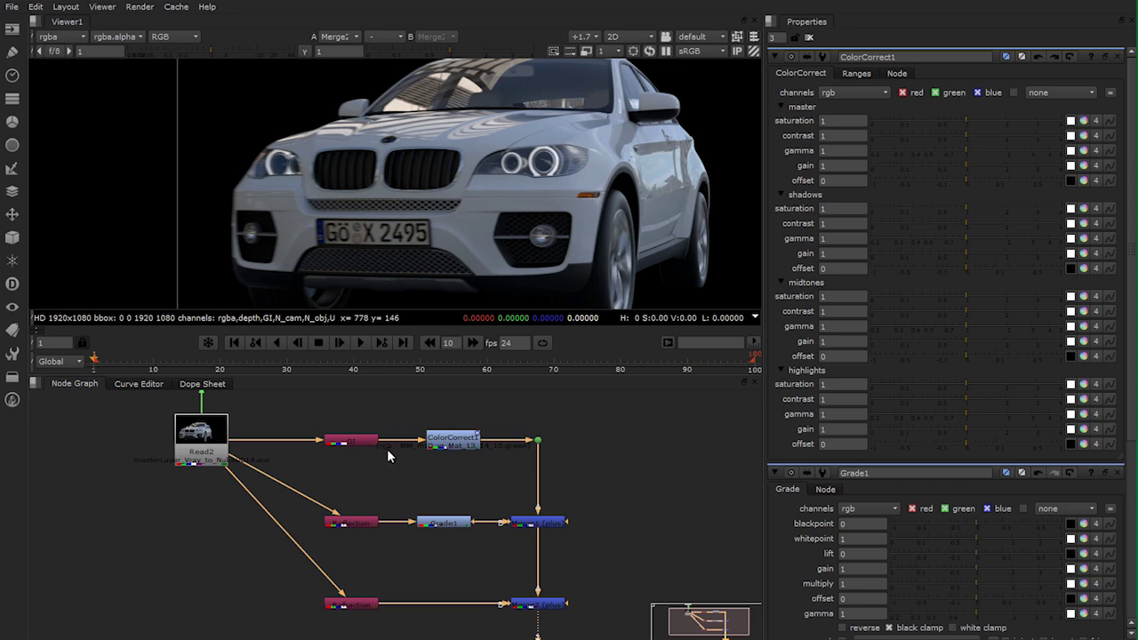
pyautogui.scroll(-2, 605, 451)
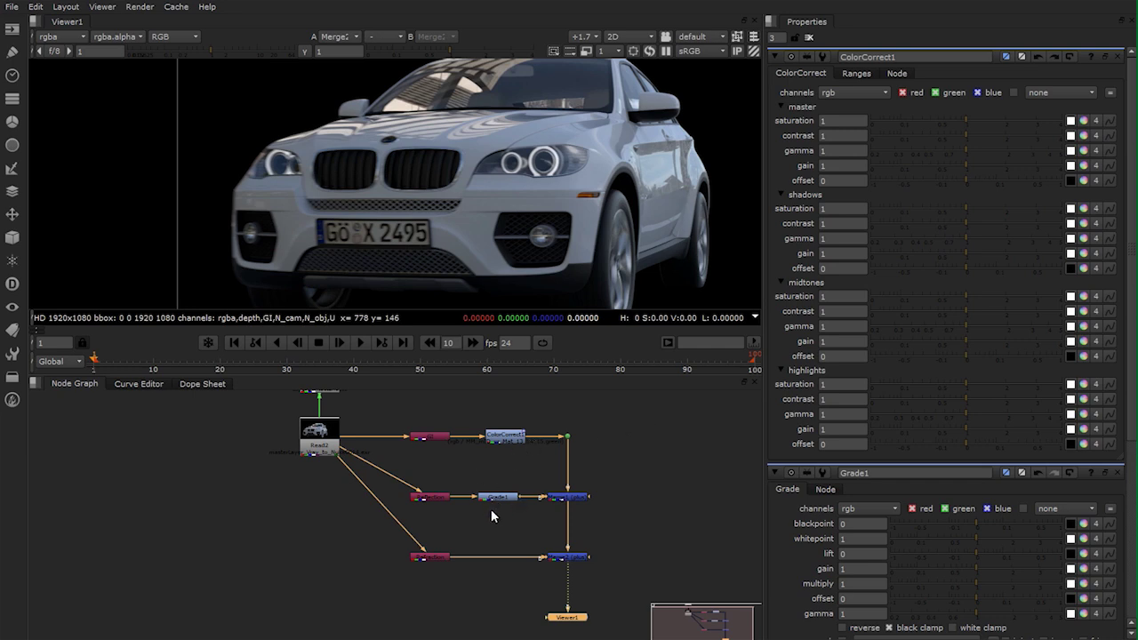
pyautogui.moveTo(661, 406); pyautogui.dragTo(406, 578)
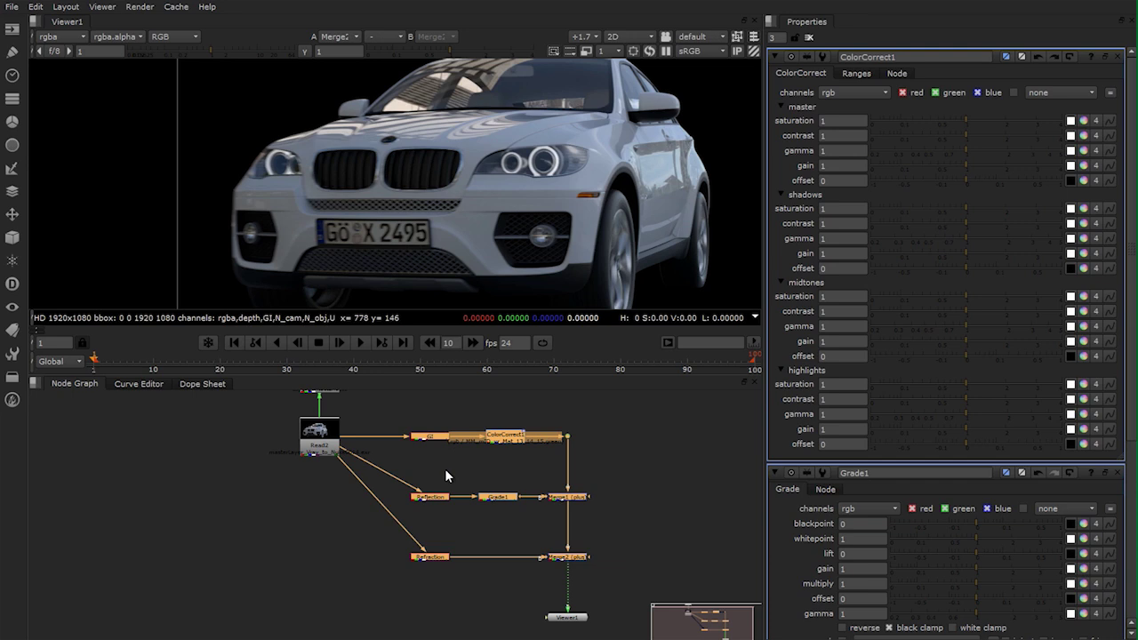
pyautogui.click(530, 474)
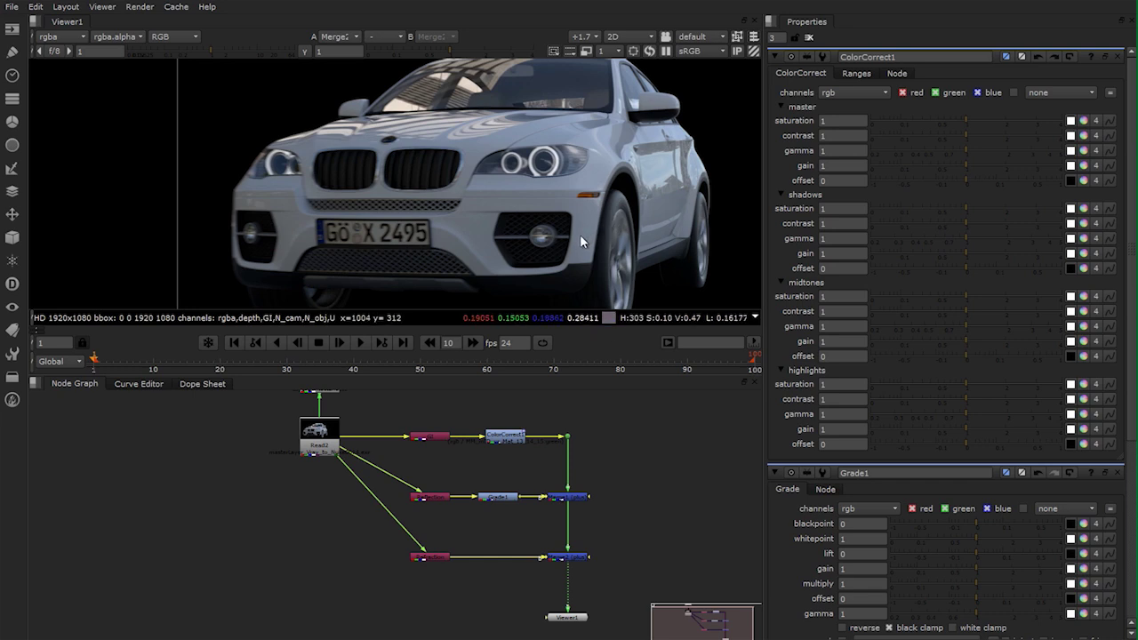
pyautogui.moveTo(592, 447); pyautogui.dragTo(585, 551)
pyautogui.click(474, 522)
# Move the GI, Reflection and Refraction branches with their merges closer to Read2
pyautogui.moveTo(503, 491); pyautogui.dragTo(397, 463, button='middle')
pyautogui.moveTo(559, 433); pyautogui.dragTo(594, 454, button='middle')
pyautogui.scroll(-2, 594, 459)
pyautogui.moveTo(506, 404); pyautogui.dragTo(676, 619)
pyautogui.moveTo(587, 433); pyautogui.dragTo(457, 438)
pyautogui.click(445, 461)
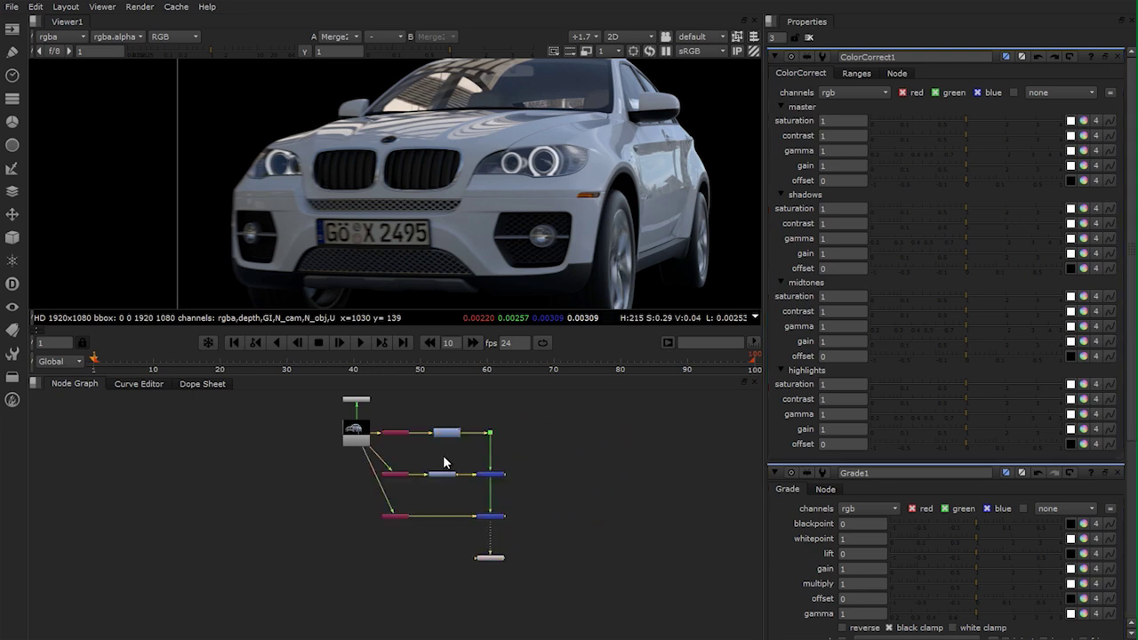
# Paste a copy of the car EXR Read node into the empty area beside the existing node tree
pyautogui.moveTo(444, 460); pyautogui.dragTo(420, 513, button='middle')
pyautogui.click(605, 486)
pyautogui.hotkey('ctrl', 'v')
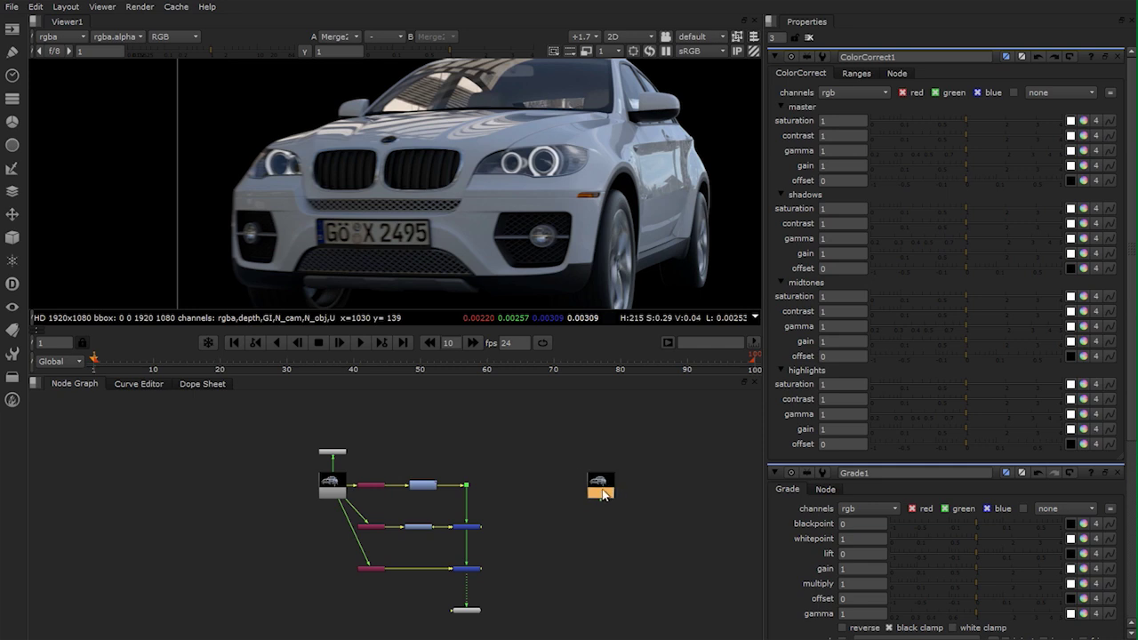
# Add a Shuffle node connected to the new Read1 node
pyautogui.moveTo(496, 483); pyautogui.dragTo(369, 453, button='middle')
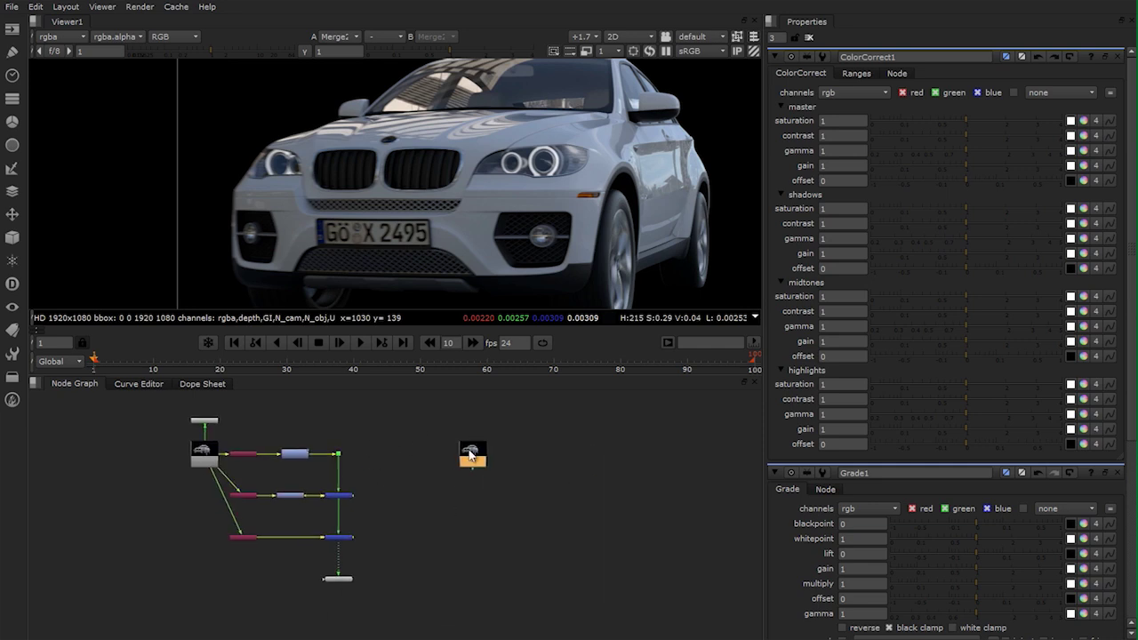
pyautogui.moveTo(438, 522); pyautogui.dragTo(499, 503, button='middle')
pyautogui.scroll(3, 501, 495)
pyautogui.moveTo(359, 440); pyautogui.dragTo(441, 514, button='middle')
pyautogui.moveTo(315, 489); pyautogui.dragTo(409, 514, button='middle')
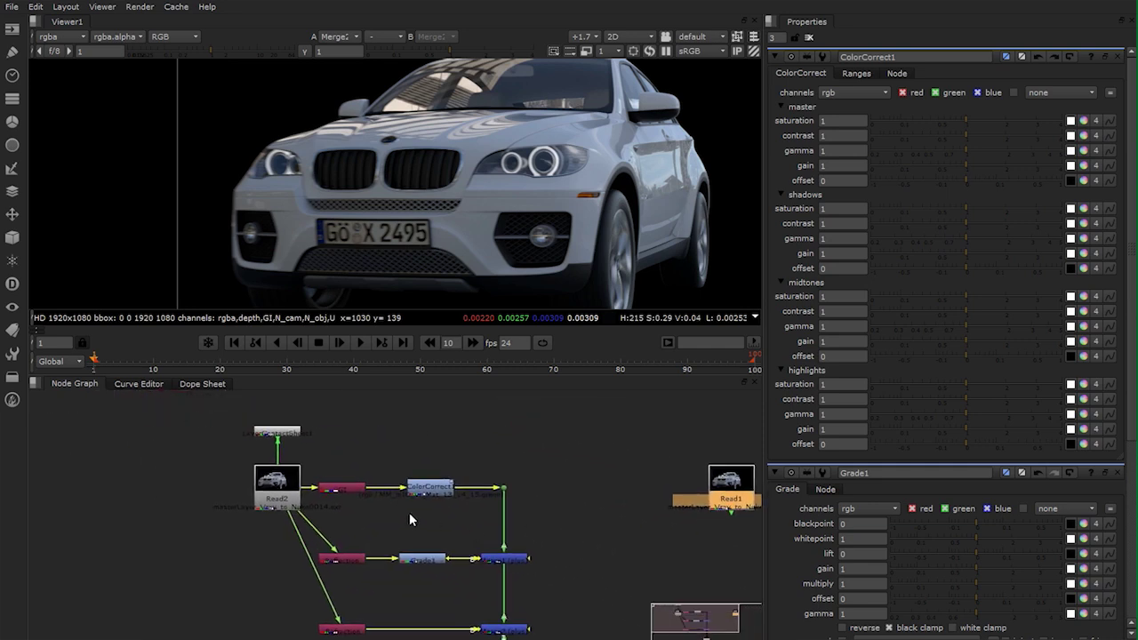
pyautogui.moveTo(649, 491); pyautogui.dragTo(452, 450, button='middle')
pyautogui.moveTo(553, 461); pyautogui.dragTo(574, 471, button='middle')
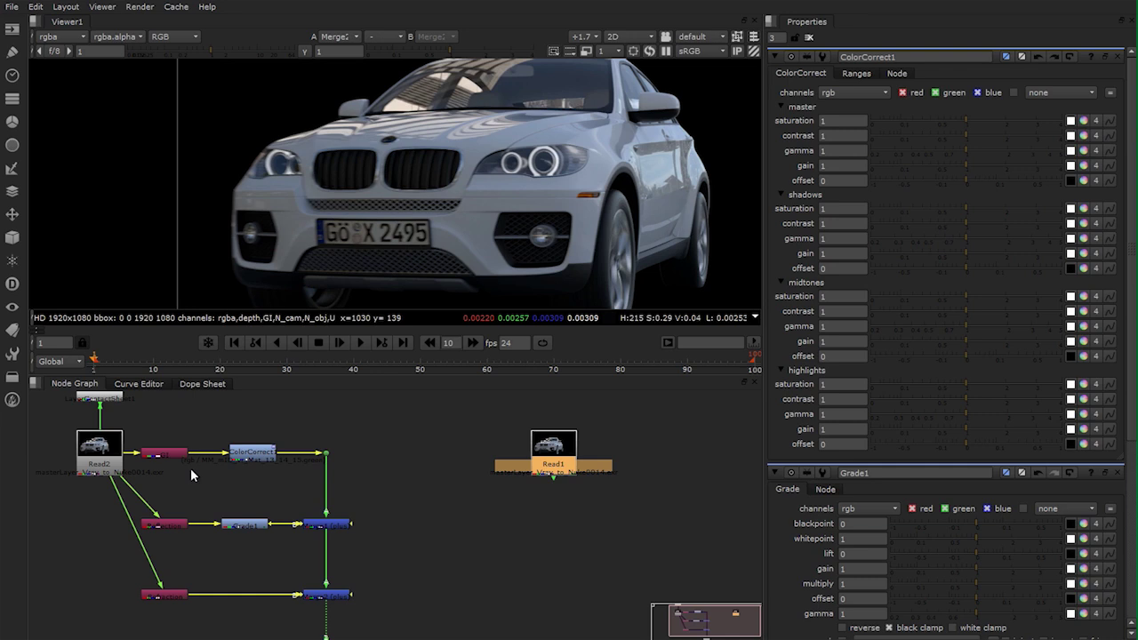
pyautogui.click(643, 458)
pyautogui.press('Tab')
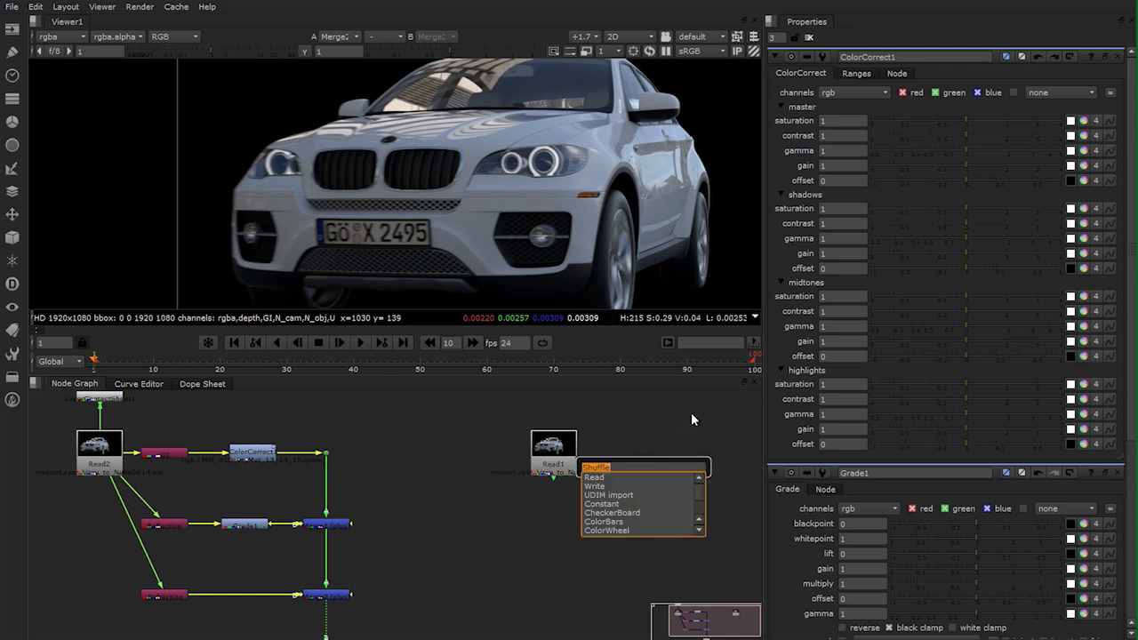
pyautogui.press('Return')
pyautogui.click(615, 442)
# Set Shuffle1's first input layer to rawGI and view the whole car in that pass
pyautogui.click(822, 96)
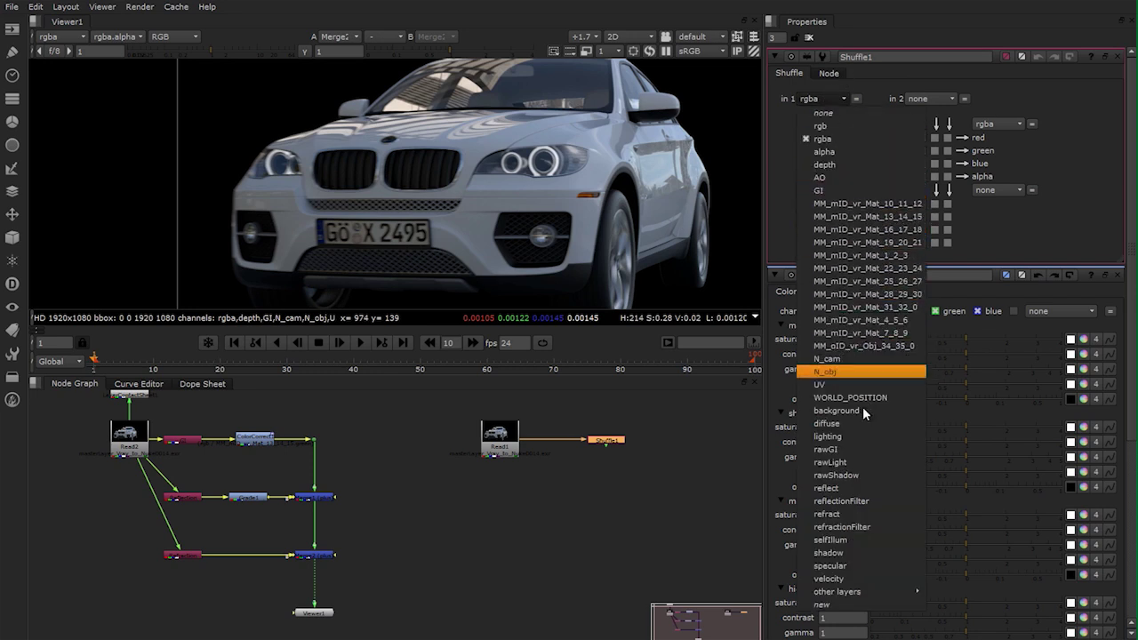
pyautogui.click(831, 449)
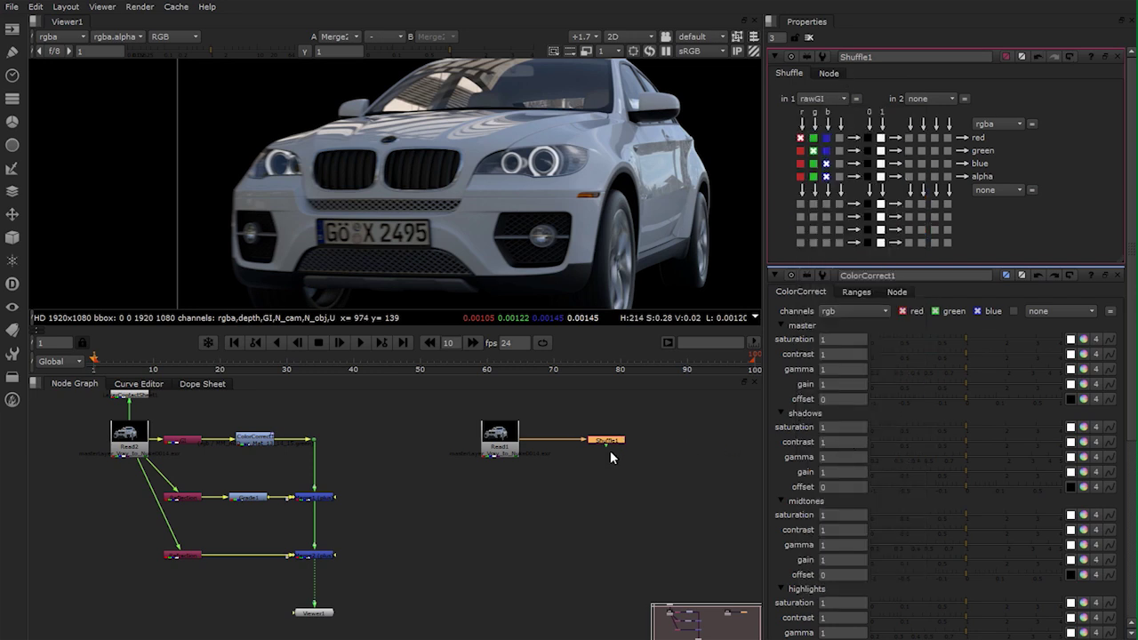
pyautogui.press('1')
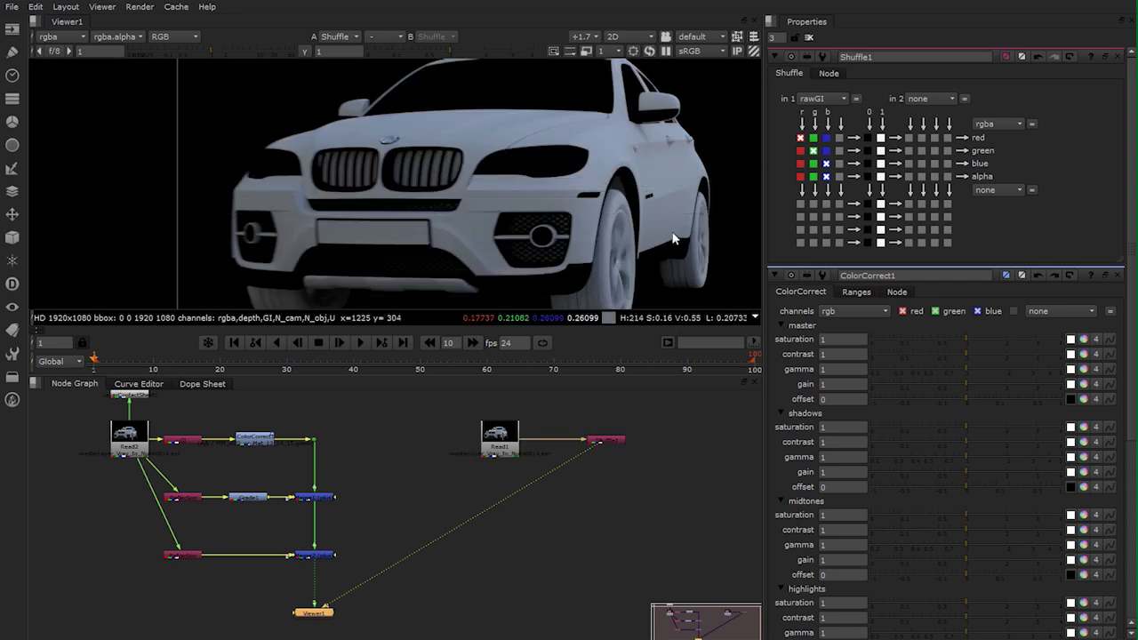
pyautogui.scroll(-1, 646, 251)
pyautogui.scroll(-2, 646, 252)
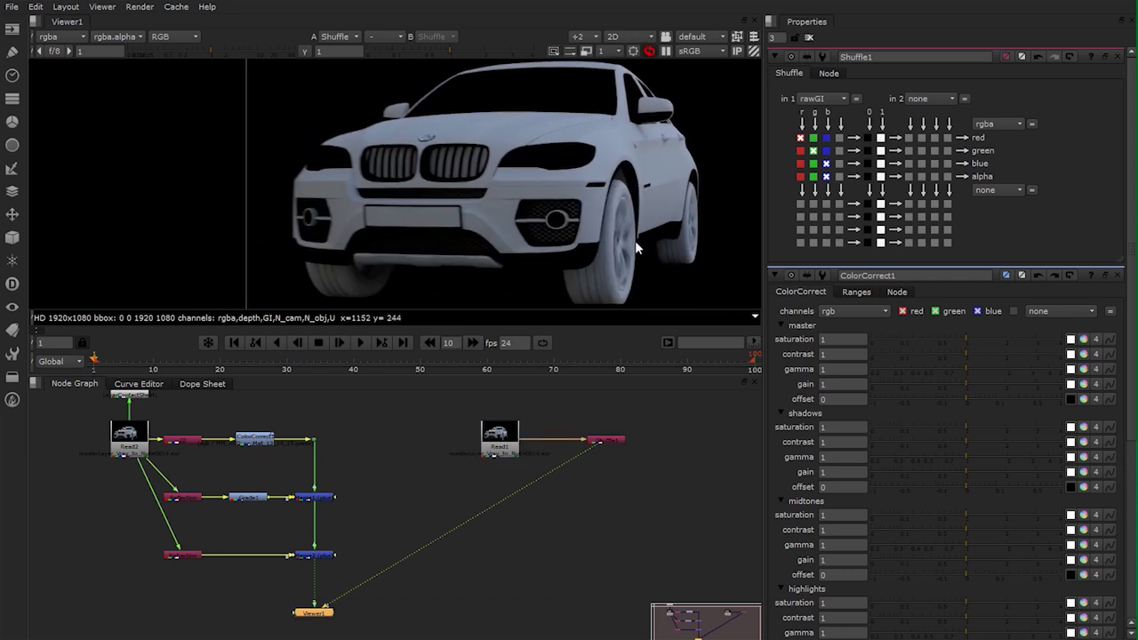
# Rename the Shuffle1 node connected to Read1 as Raw_Gi
pyautogui.moveTo(583, 475); pyautogui.dragTo(496, 473, button='middle')
pyautogui.click(528, 437)
pyautogui.press('n')
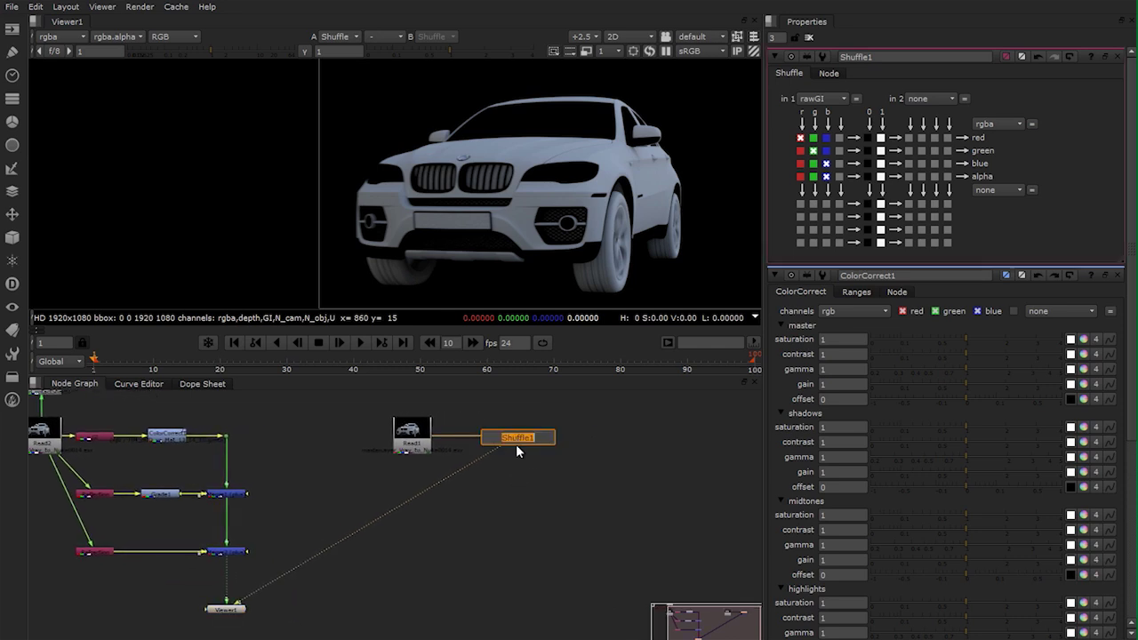
pyautogui.write('Raw_GI')
pyautogui.press('Return')
pyautogui.scroll(2, 522, 478)
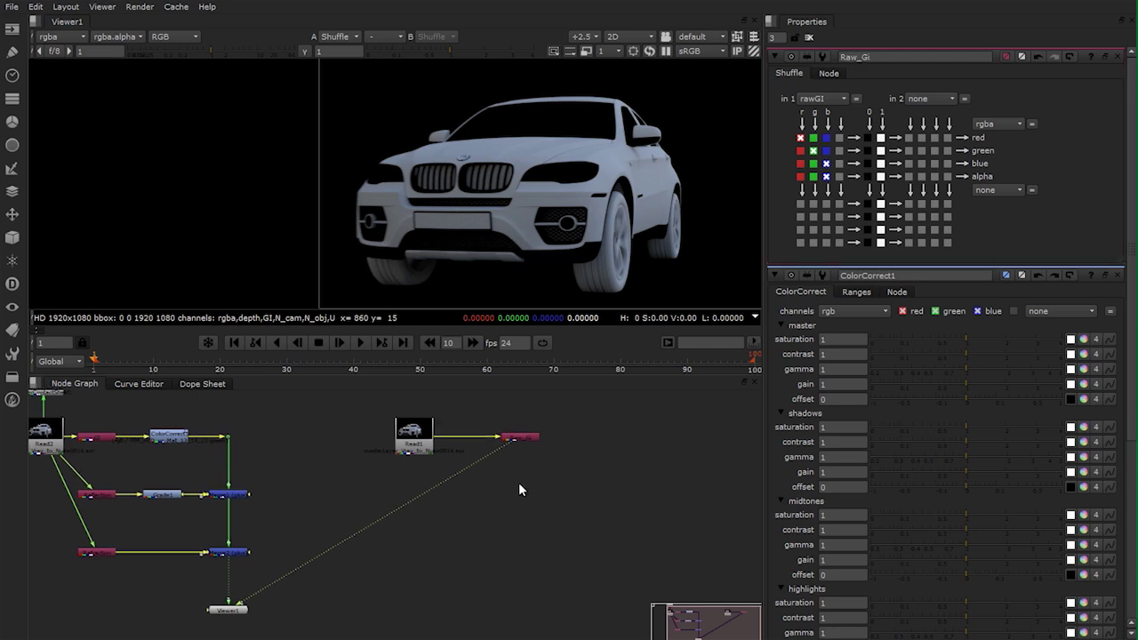
# Paste a copy of the Raw_Gi shuffle below it and set the copy's first input layer to diffuse
pyautogui.click(526, 415)
pyautogui.click(538, 460)
pyautogui.hotkey('ctrl', 'v')
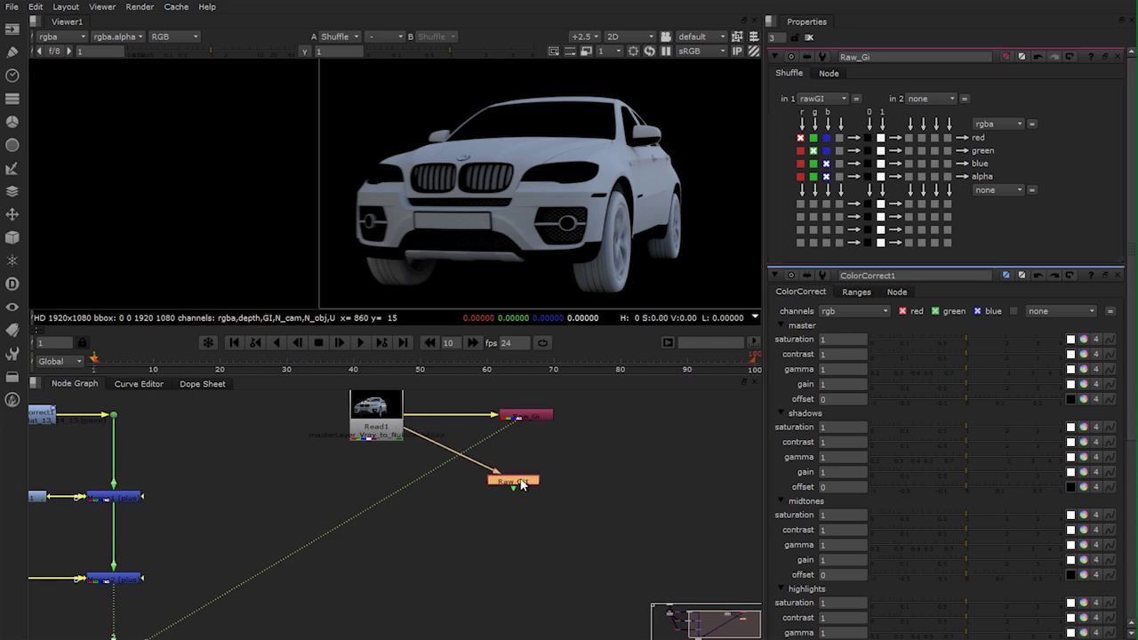
pyautogui.doubleClick(534, 482)
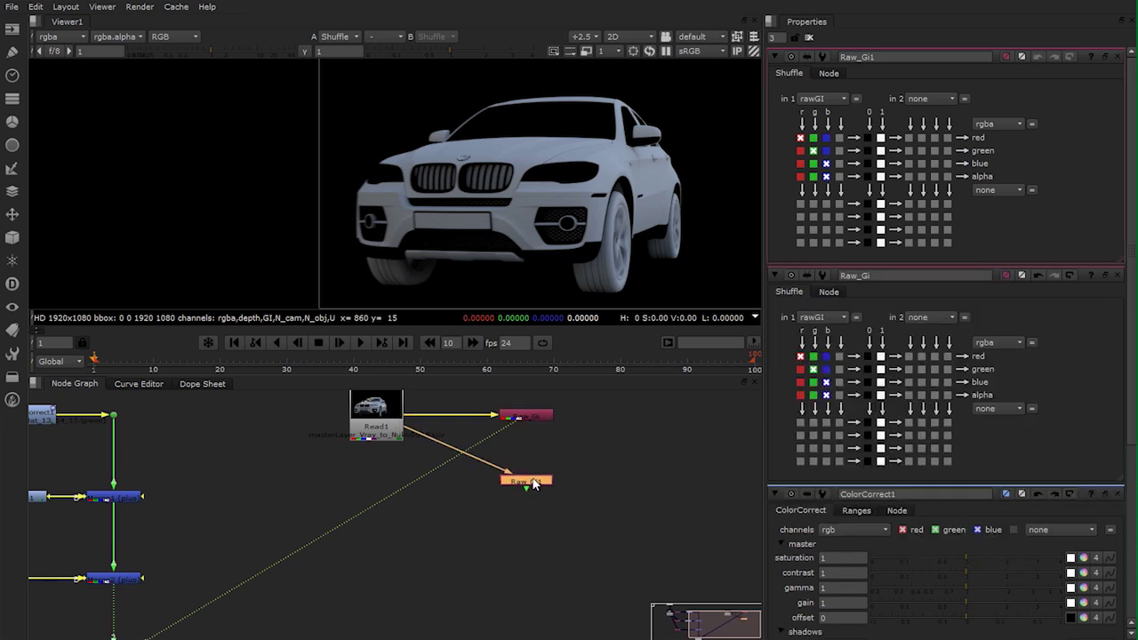
pyautogui.click(827, 99)
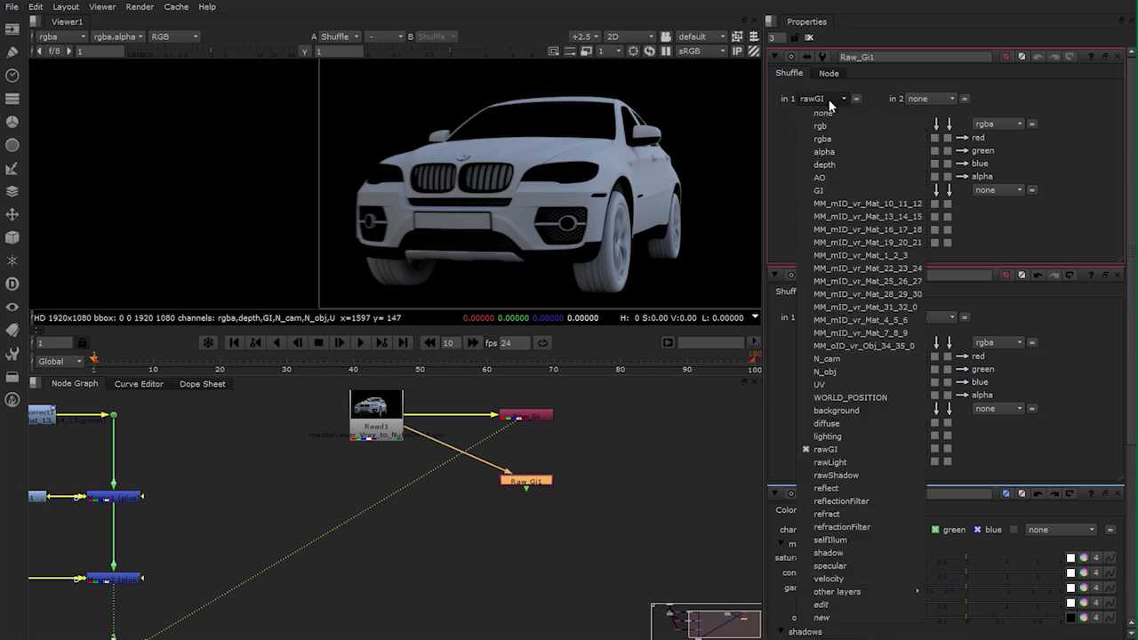
pyautogui.click(876, 424)
# Rename the copied shuffle as Diffuse and view its pass with the whole car in frame
pyautogui.doubleClick(893, 53)
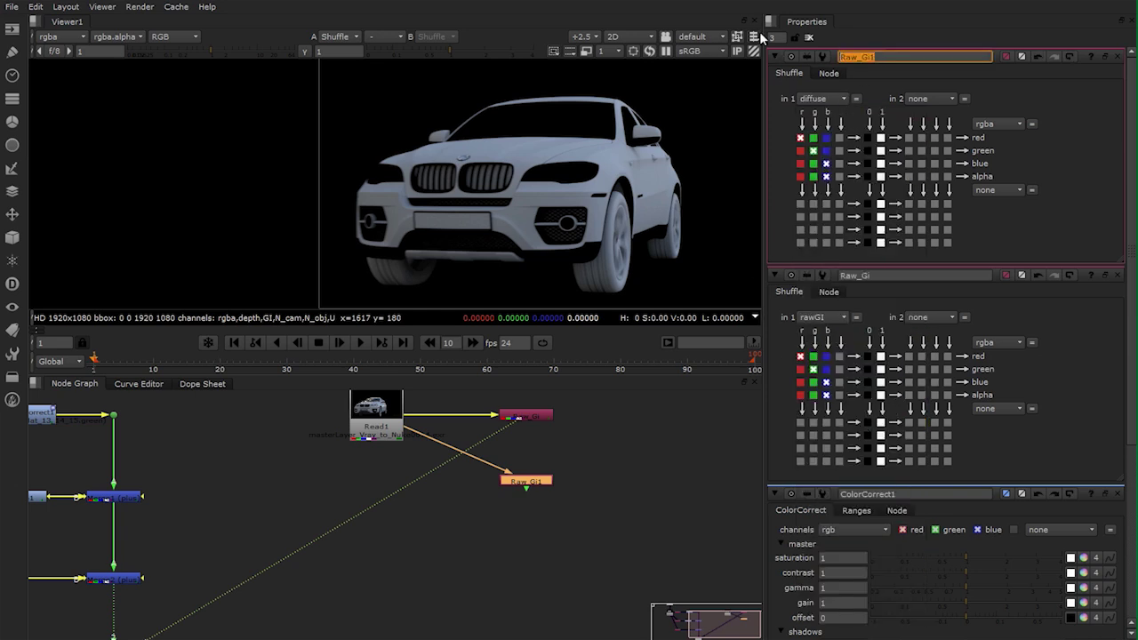
pyautogui.write('Diffuse')
pyautogui.click(526, 480)
pyautogui.press('1')
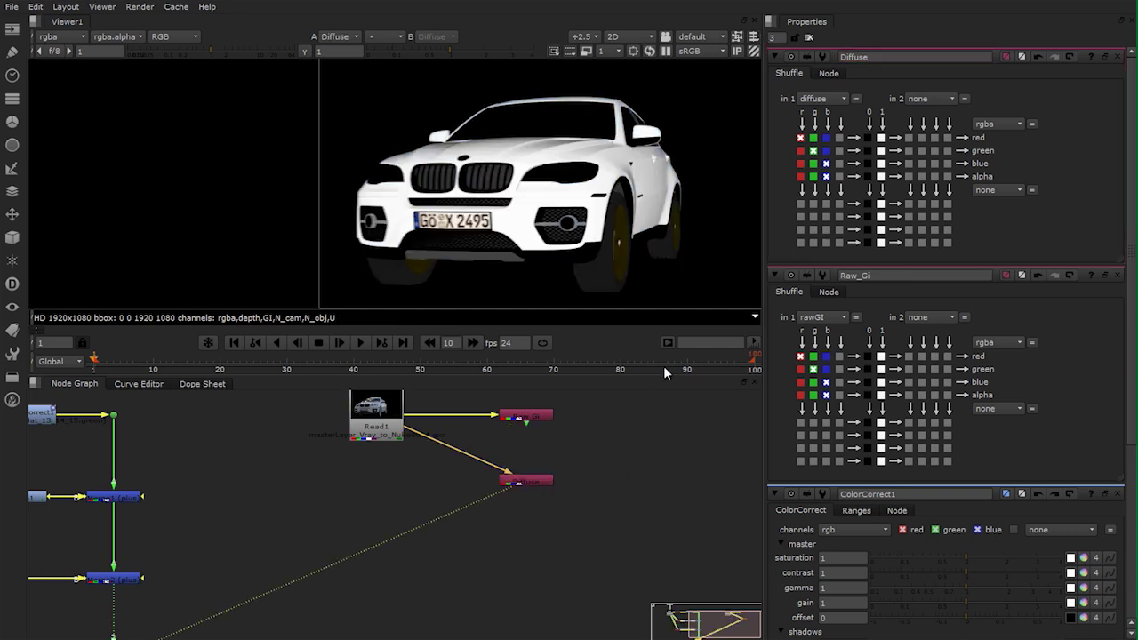
pyautogui.moveTo(639, 250); pyautogui.dragTo(527, 238, button='middle')
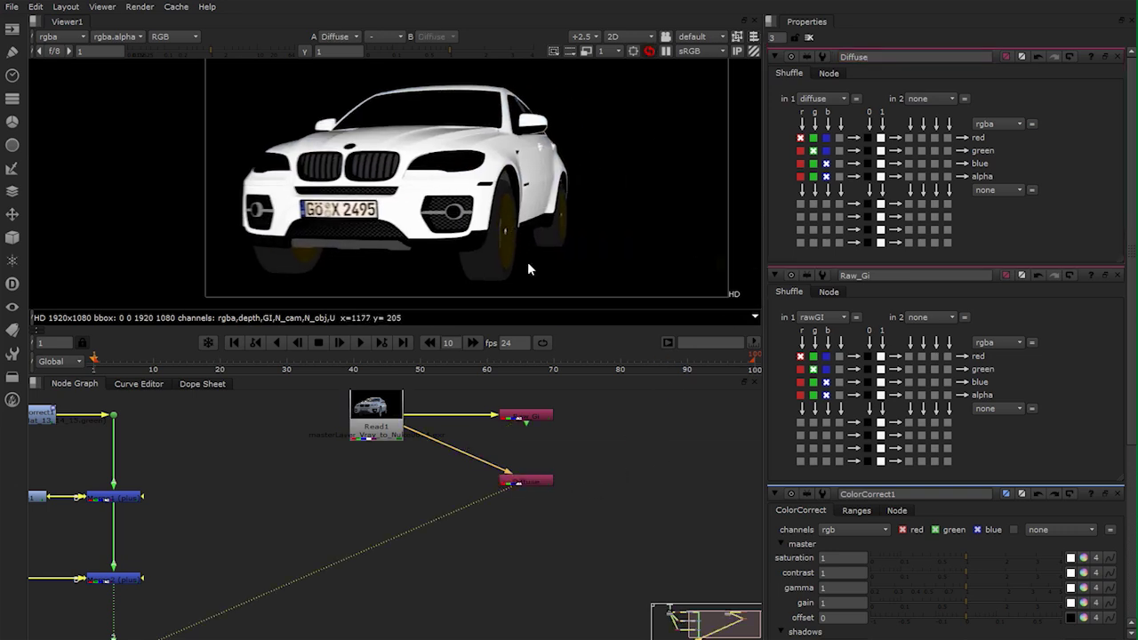
# Merge the Diffuse and Raw_Gi nodes, place the merge in line with Raw_Gi, and set its operation to multiply
pyautogui.moveTo(609, 538); pyautogui.dragTo(507, 402)
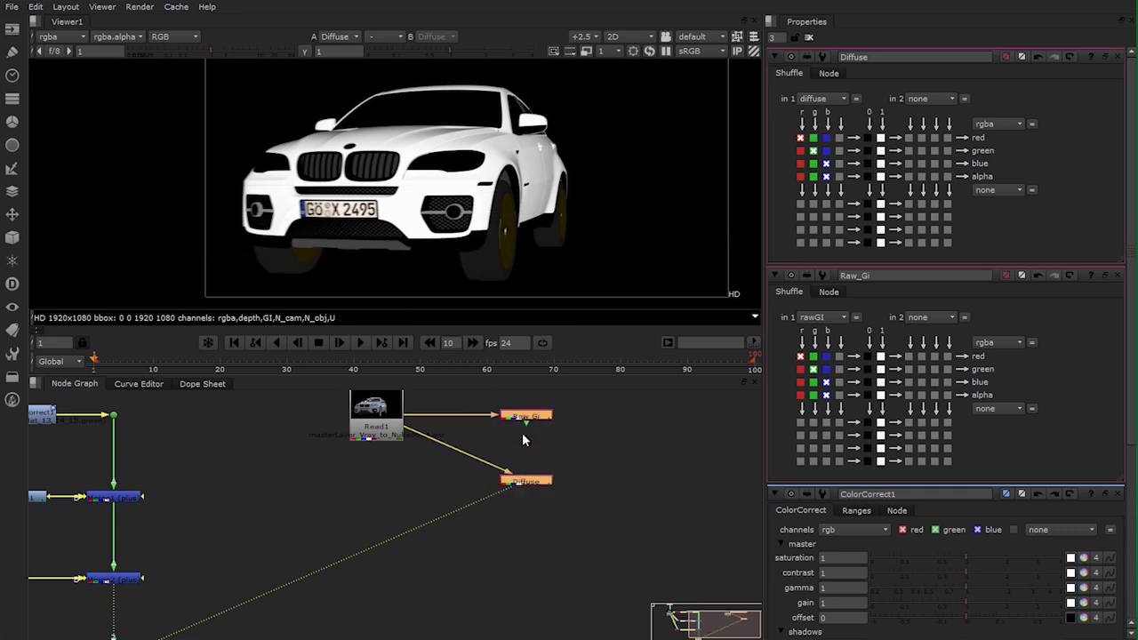
pyautogui.press('m')
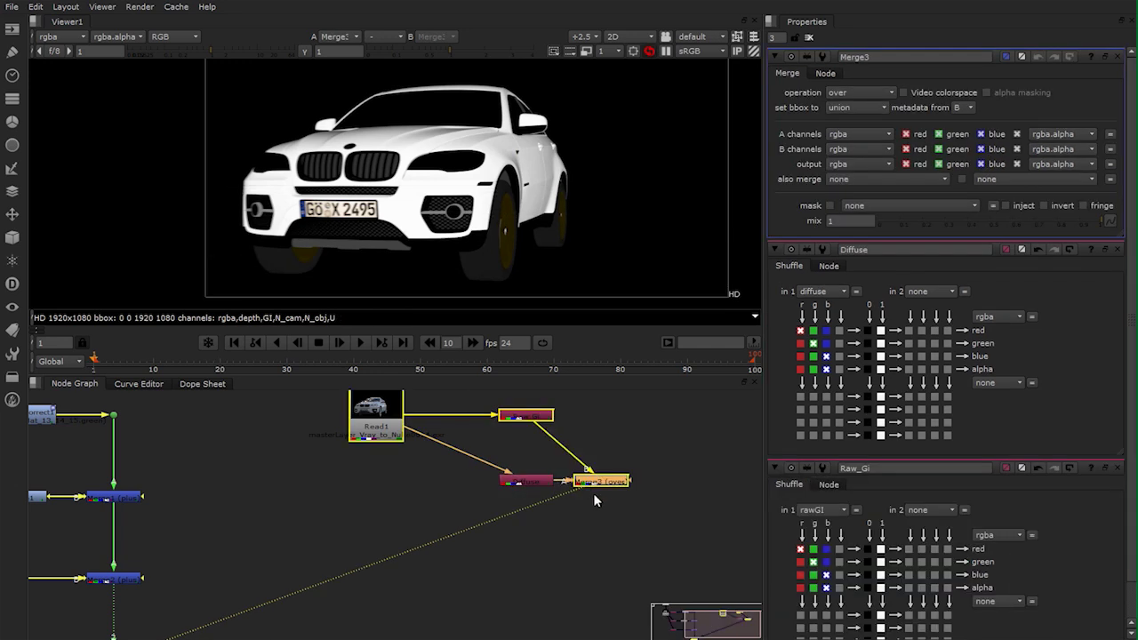
pyautogui.moveTo(595, 478); pyautogui.dragTo(681, 421)
pyautogui.click(682, 428)
pyautogui.click(684, 418)
pyautogui.click(859, 91)
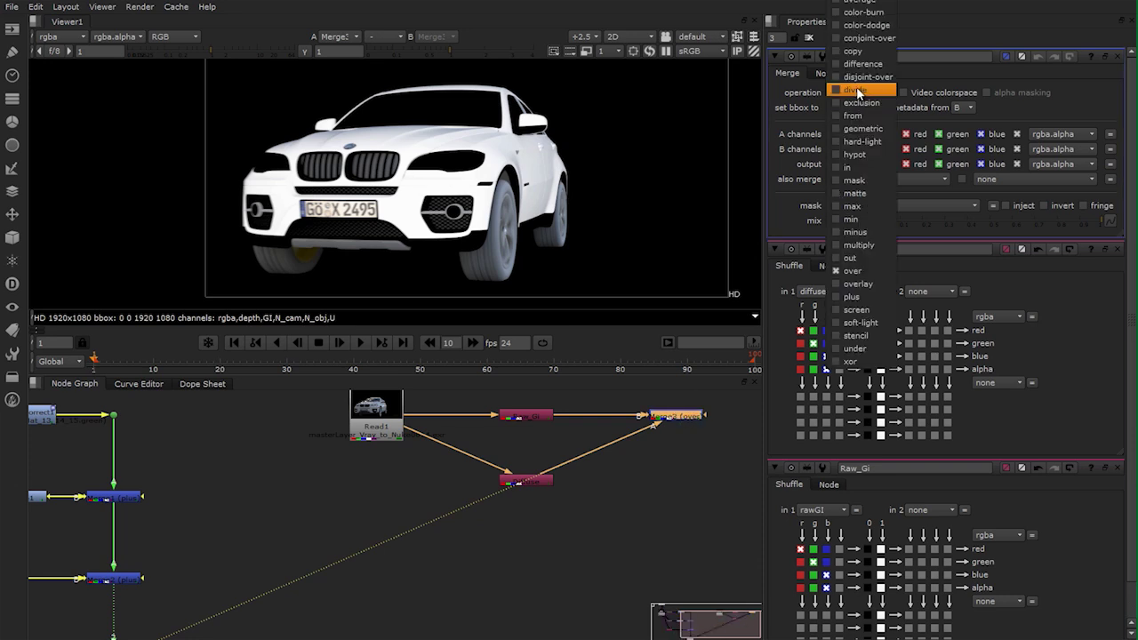
pyautogui.click(876, 247)
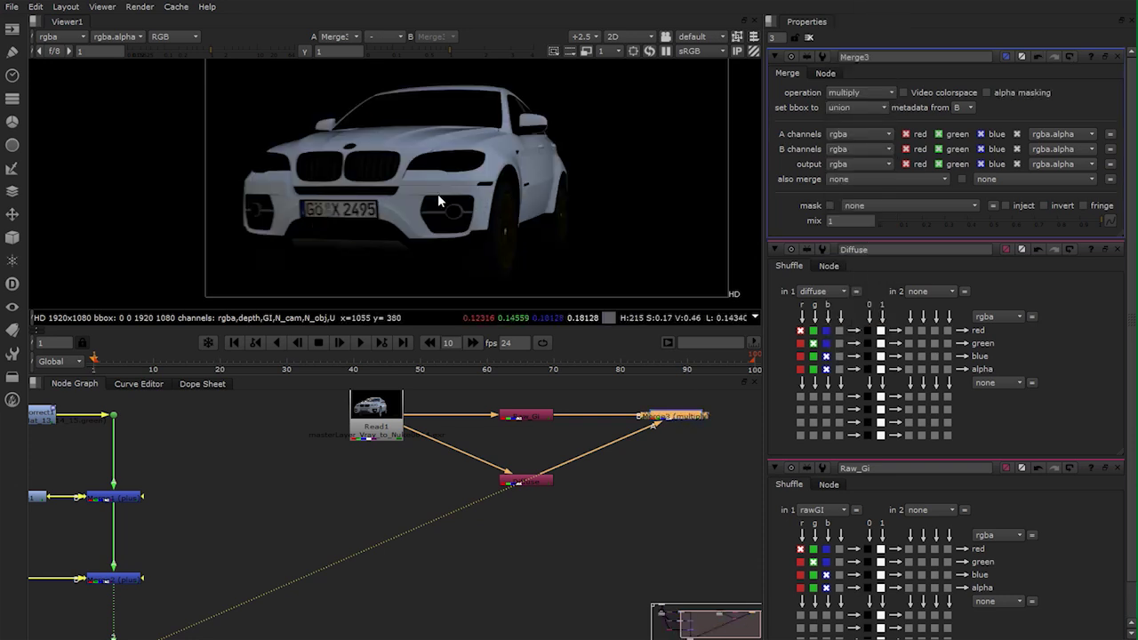
# Compare the original GI pass from Read2 with the multiplied Raw_Gi and Diffuse result on the front bumper and fog light
pyautogui.moveTo(379, 511); pyautogui.dragTo(485, 511, button='middle')
pyautogui.scroll(-2, 486, 511)
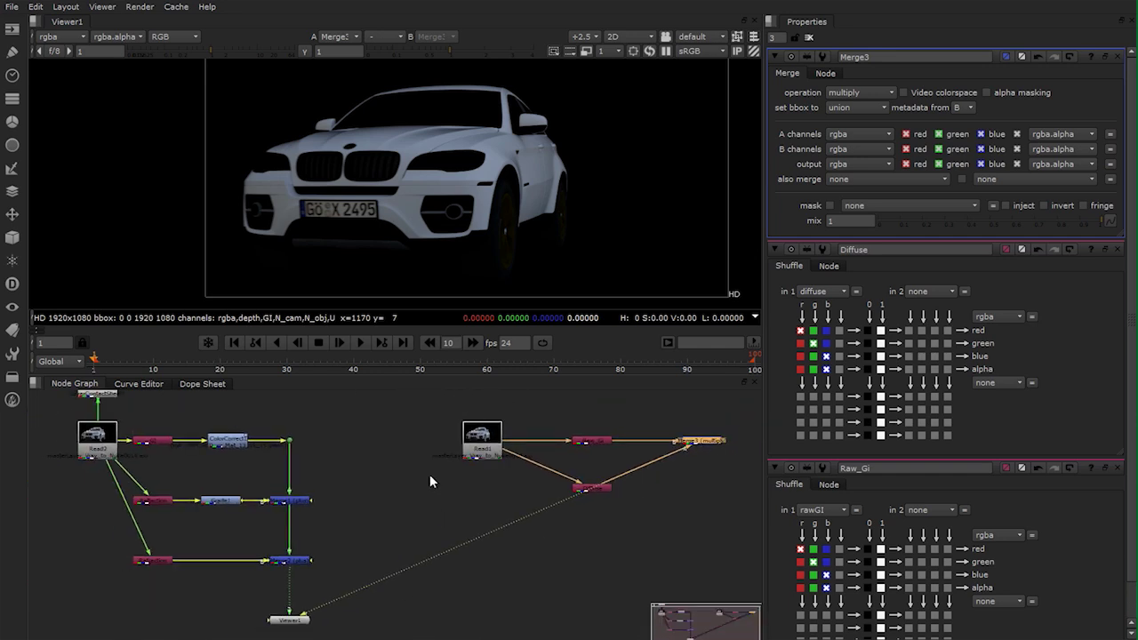
pyautogui.click(154, 442)
pyautogui.press('1')
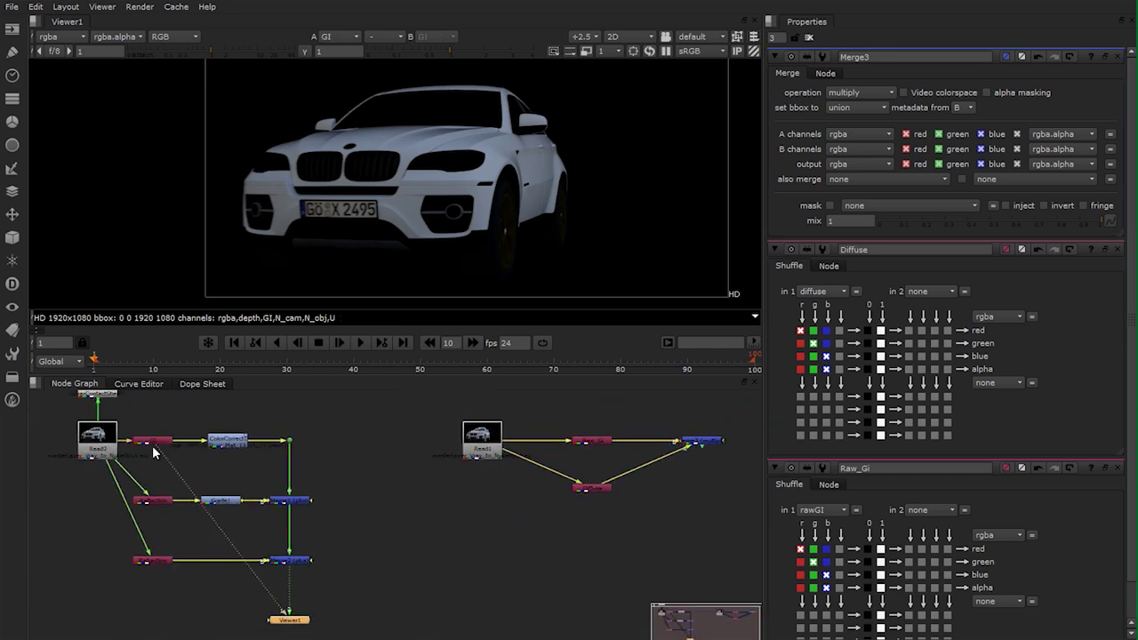
pyautogui.click(701, 440)
pyautogui.press('1')
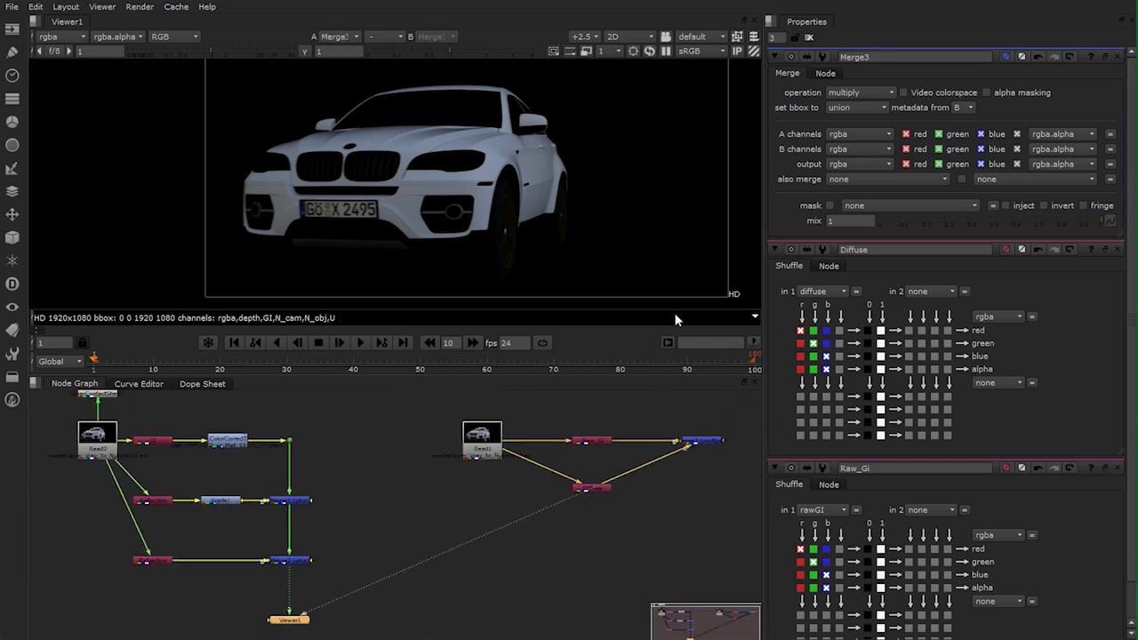
pyautogui.scroll(5, 500, 179)
pyautogui.scroll(4, 500, 180)
pyautogui.click(154, 441)
pyautogui.press('1')
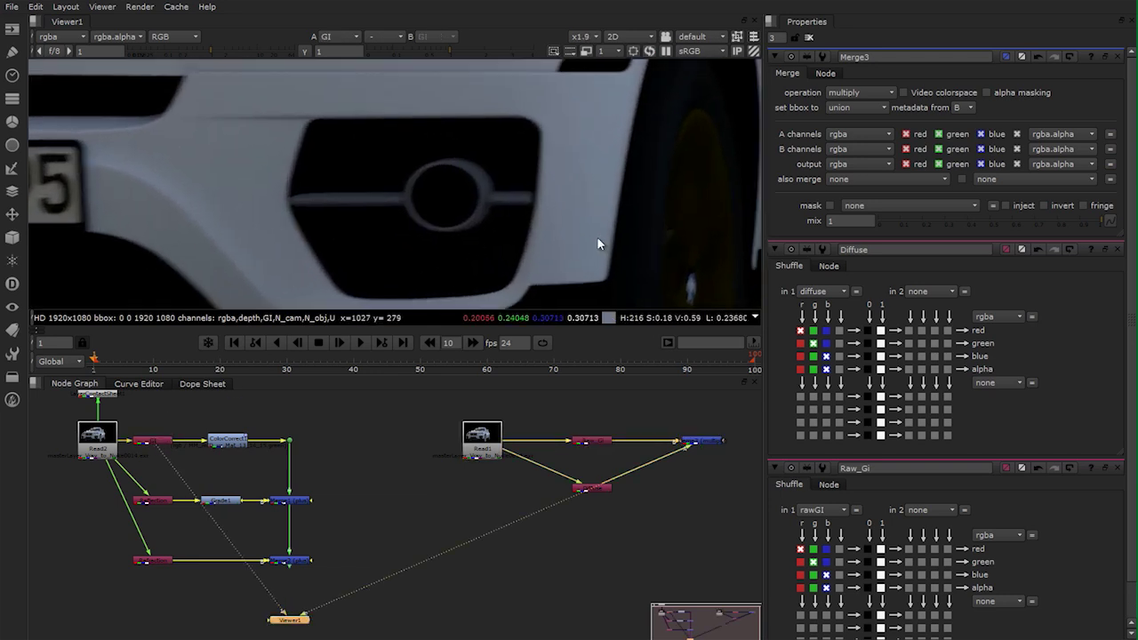
pyautogui.moveTo(614, 181); pyautogui.dragTo(546, 301, button='middle')
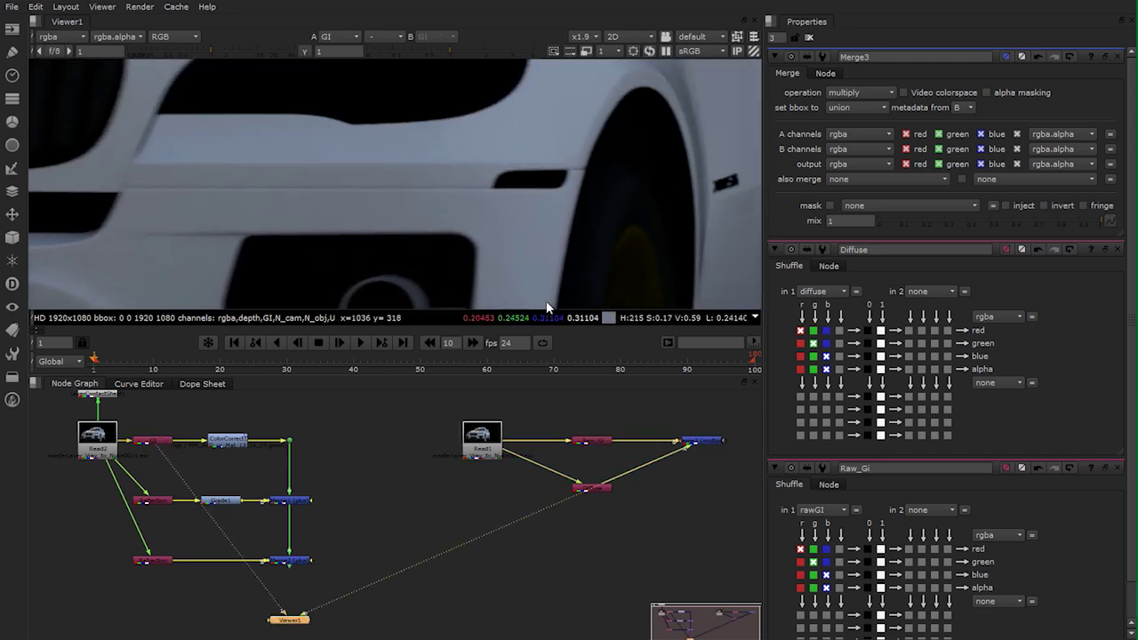
pyautogui.press('f')
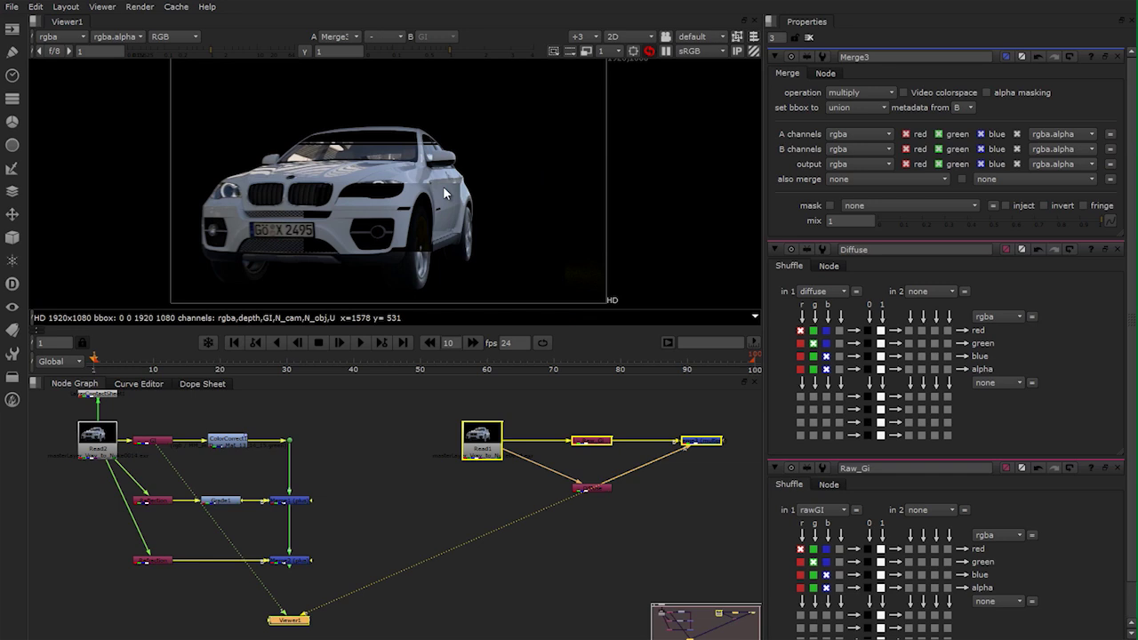
# Compare the multiplied result with the original GI pass up close around the car's front door and side mirror
pyautogui.scroll(6, 462, 185)
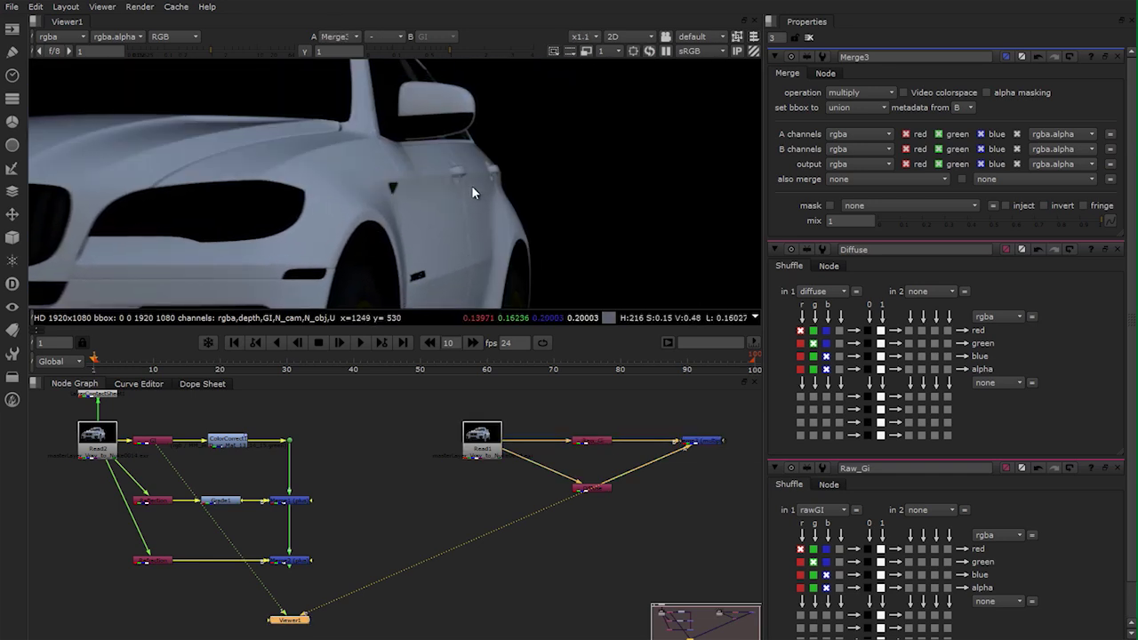
pyautogui.scroll(4, 471, 187)
pyautogui.press('1')
pyautogui.press('2')
pyautogui.press('1')
pyautogui.press('2')
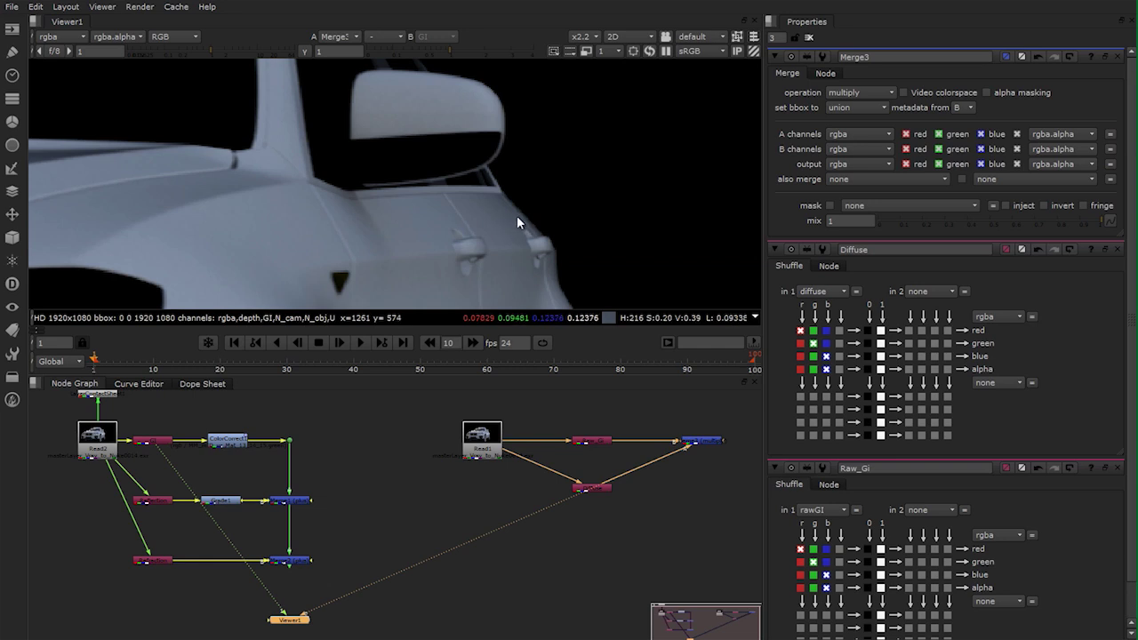
pyautogui.moveTo(579, 450); pyautogui.dragTo(534, 457, button='middle')
pyautogui.scroll(1, 535, 458)
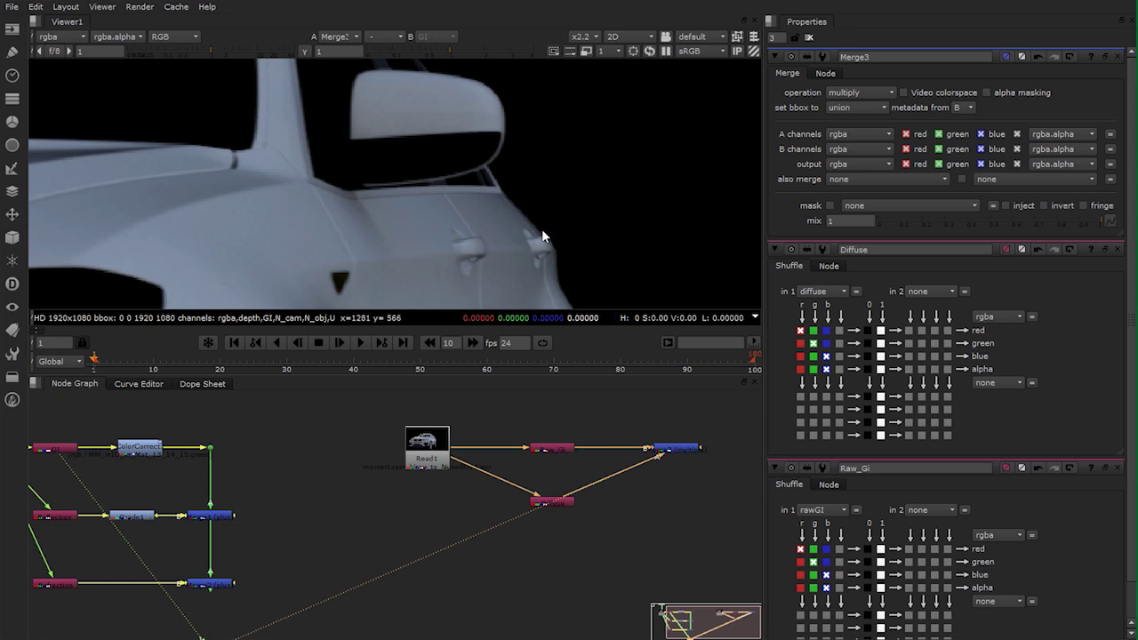
# Switch between the GI pass and the multiplied result to examine the edges of the side mirror and windshield pillar
pyautogui.scroll(2, 546, 225)
pyautogui.press('1')
pyautogui.moveTo(447, 139); pyautogui.dragTo(484, 228, button='middle')
pyautogui.press('2')
pyautogui.press('1')
pyautogui.press('2')
pyautogui.press('1')
pyautogui.press('1')
pyautogui.moveTo(447, 231); pyautogui.dragTo(587, 236, button='middle')
pyautogui.press('2')
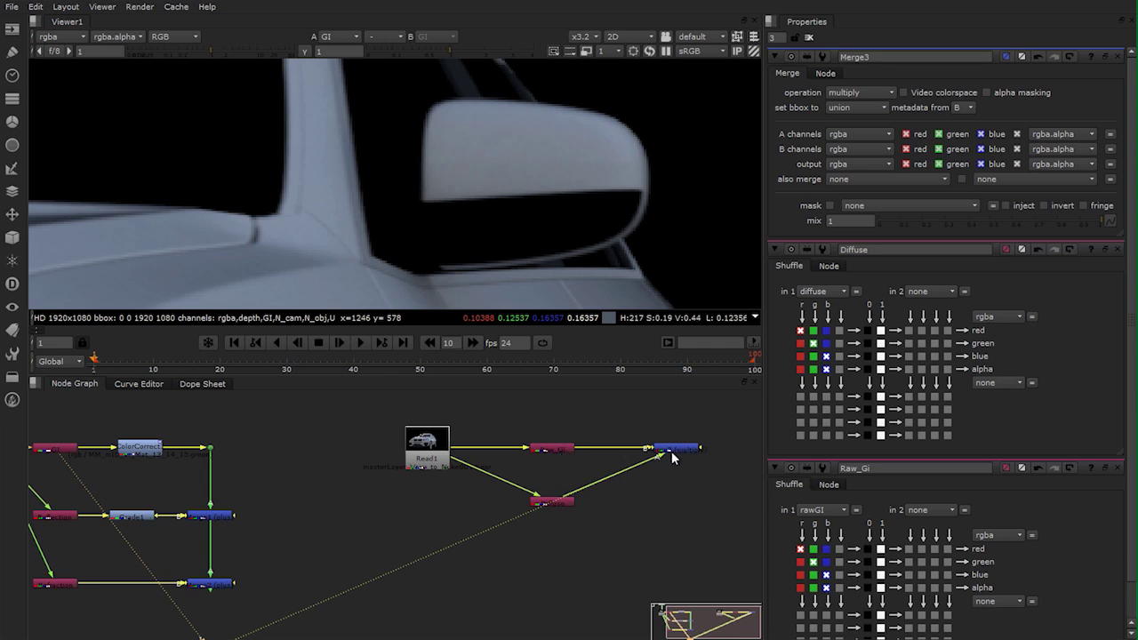
# Move the Raw_Gi, Diffuse and multiply merge nodes together farther away from Read1
pyautogui.scroll(-3, 671, 450)
pyautogui.moveTo(698, 416); pyautogui.dragTo(496, 528)
pyautogui.moveTo(551, 435); pyautogui.dragTo(647, 435)
pyautogui.click(628, 459)
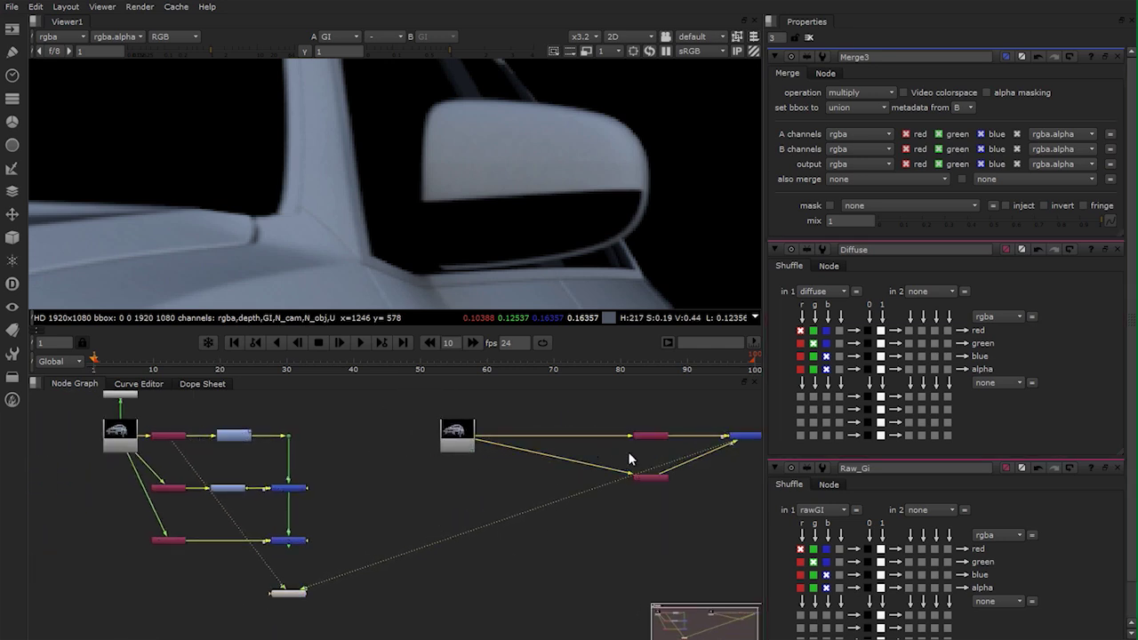
# Rename the multiply merge node as GI_passes
pyautogui.scroll(3, 498, 466)
pyautogui.click(593, 447)
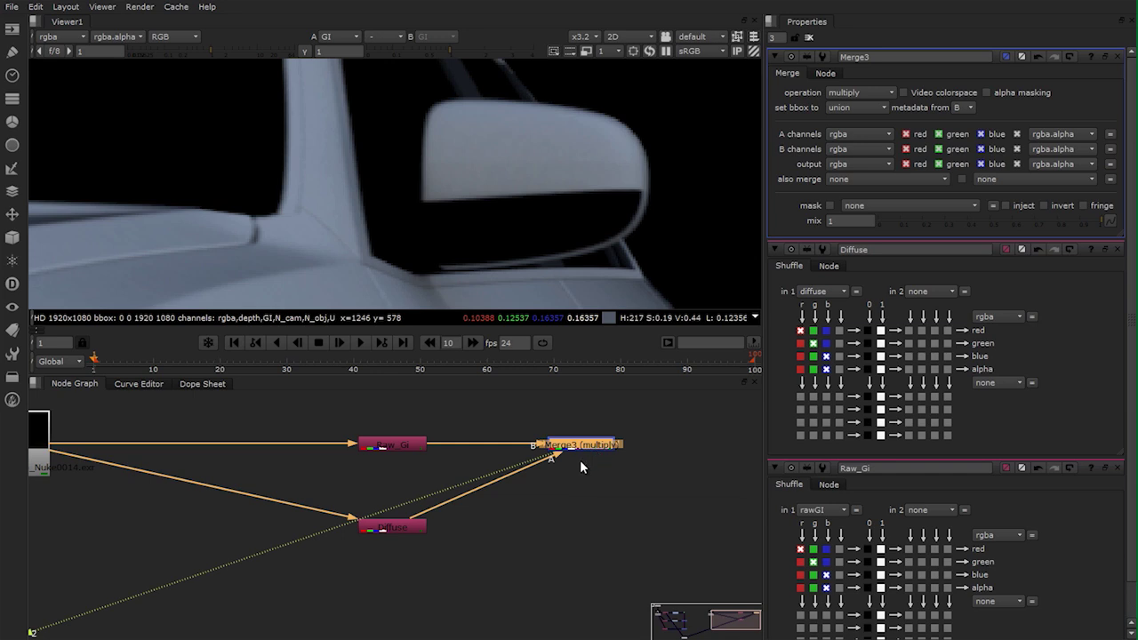
pyautogui.press('n')
pyautogui.write('GI_')
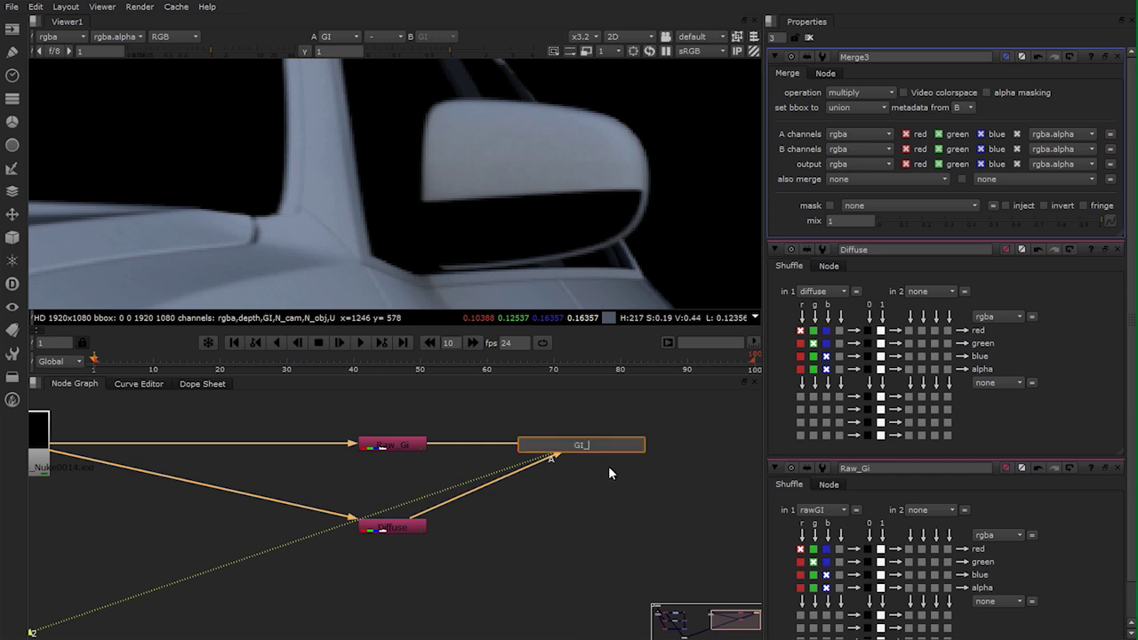
pyautogui.write('passes')
pyautogui.press('Return')
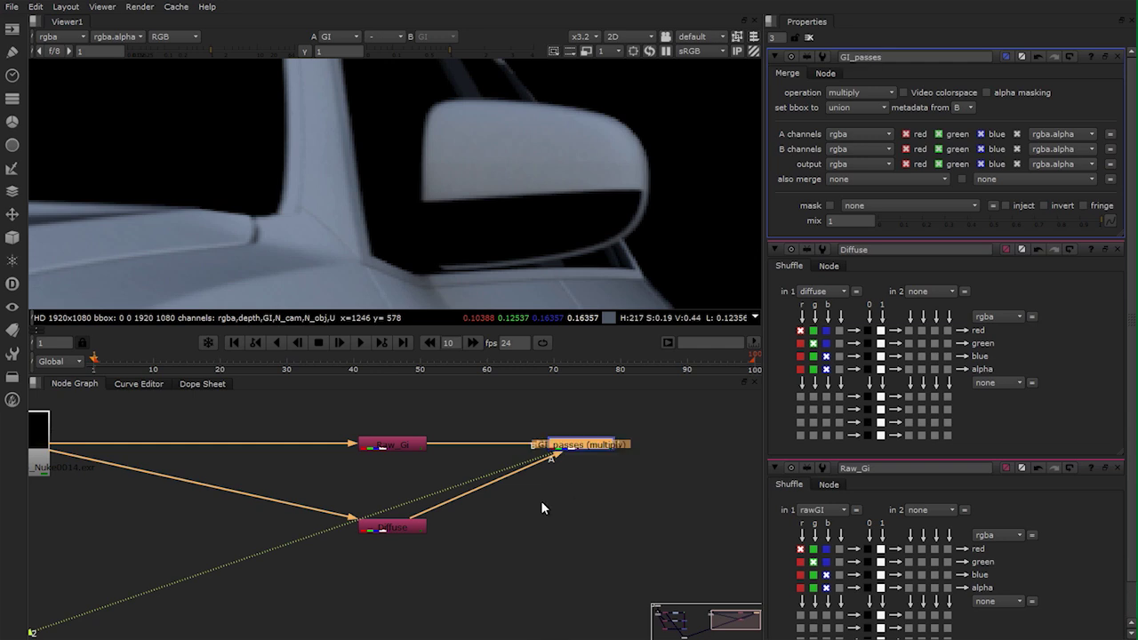
pyautogui.click(525, 498)
# Delete the Raw_Gi shuffle between Read1 and GI_passes
pyautogui.moveTo(420, 484); pyautogui.dragTo(561, 459, button='middle')
pyautogui.scroll(-2, 635, 476)
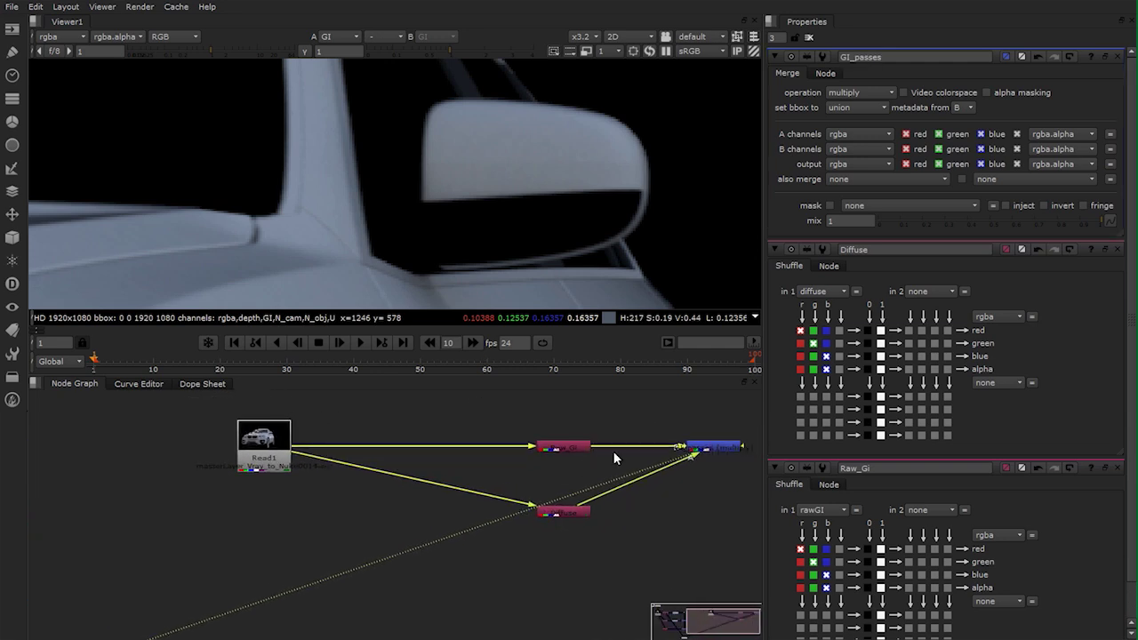
pyautogui.doubleClick(563, 446)
pyautogui.click(556, 462)
pyautogui.click(573, 448)
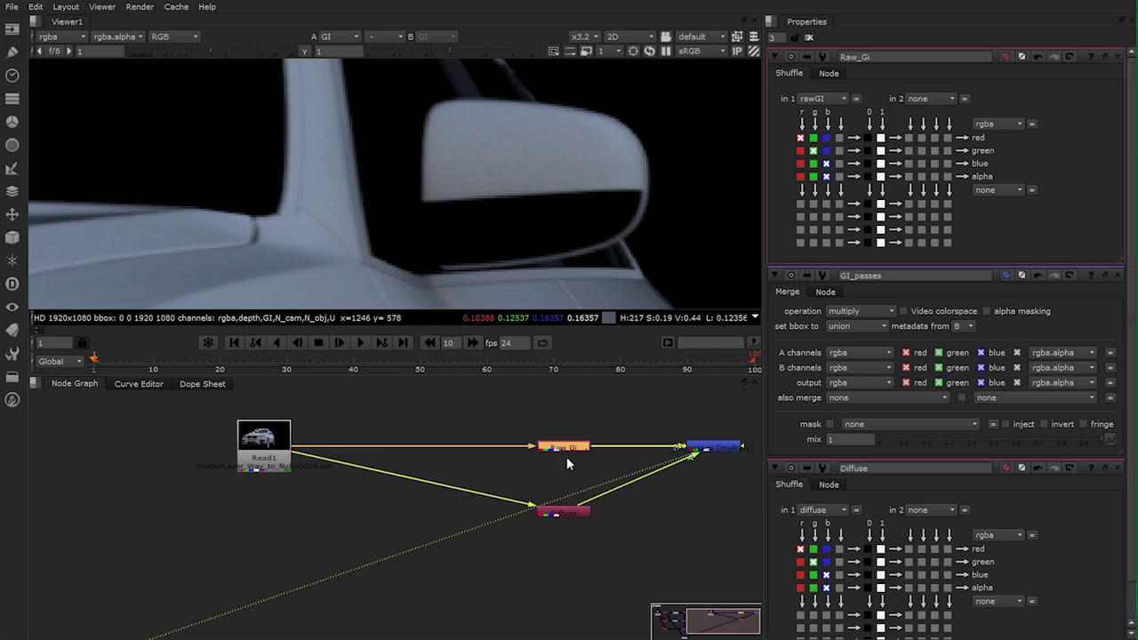
pyautogui.click(564, 470)
pyautogui.click(568, 451)
pyautogui.press('Delete')
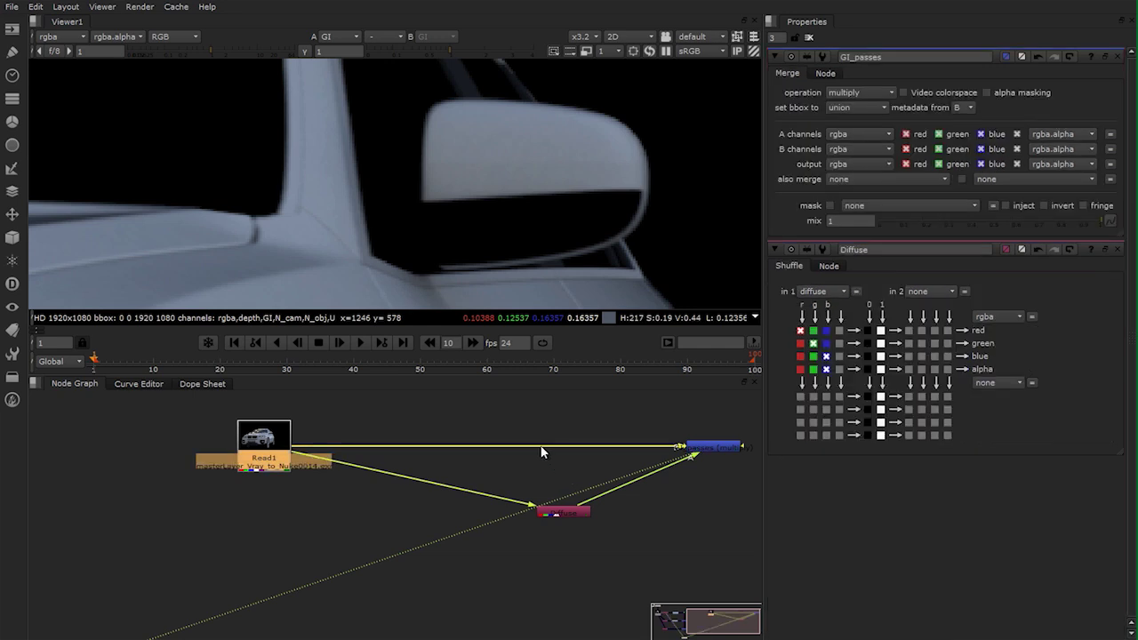
# Paste an unconnected copy of the Diffuse shuffle above Read1's connection and rename it as GI_original
pyautogui.click(565, 510)
pyautogui.moveTo(523, 493); pyautogui.dragTo(581, 533, button='middle')
pyautogui.click(564, 468)
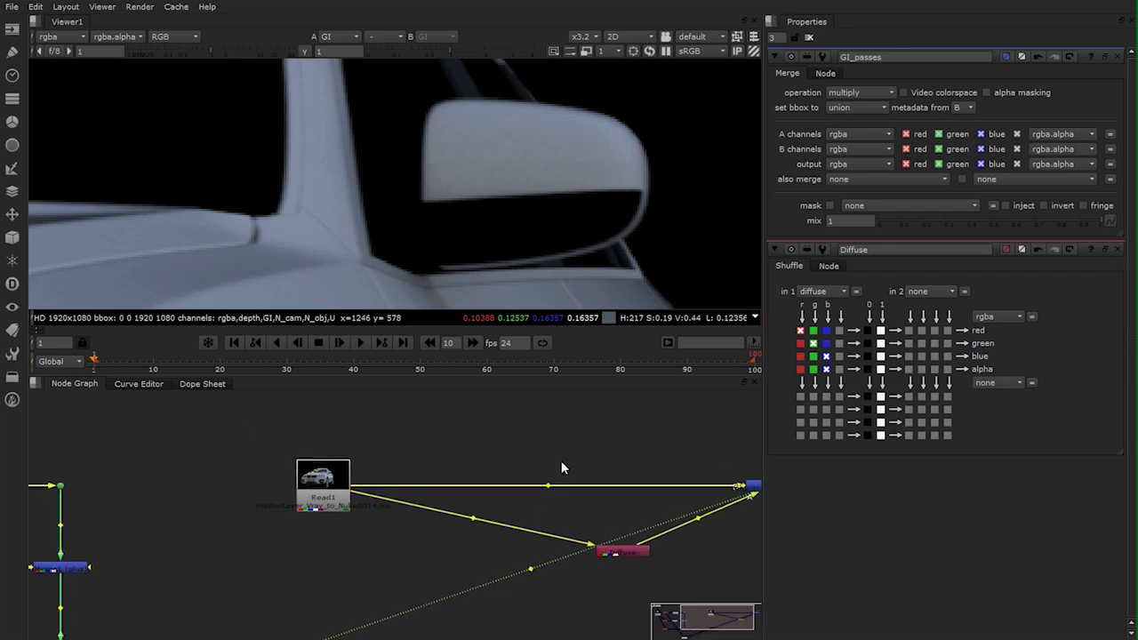
pyautogui.hotkey('ctrl', 'v')
pyautogui.doubleClick(565, 457)
pyautogui.doubleClick(839, 56)
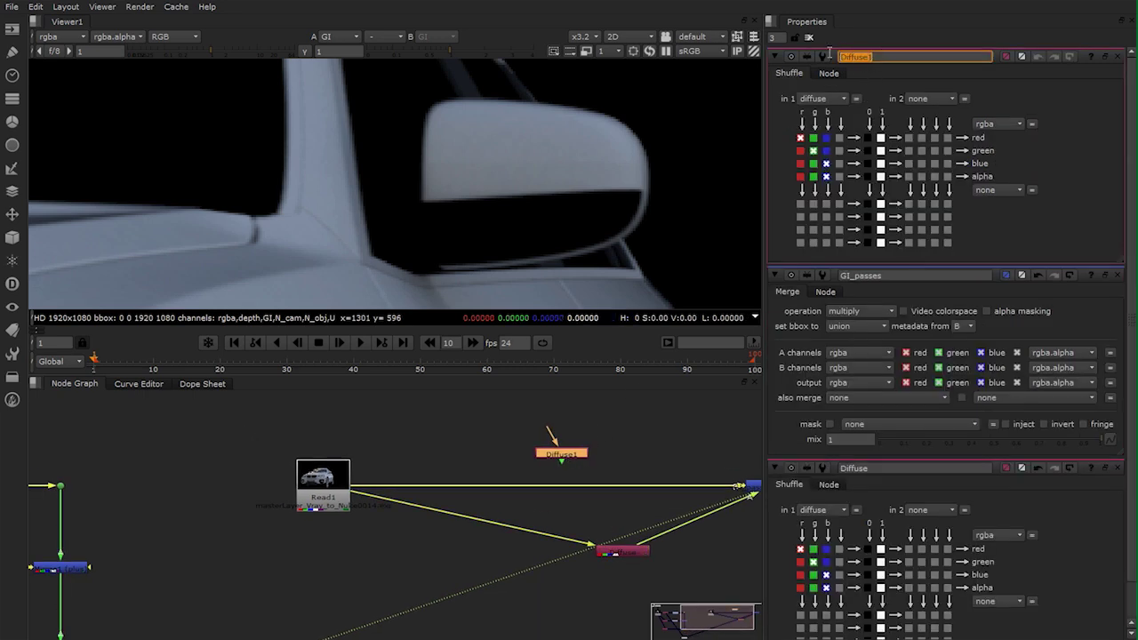
pyautogui.write('GI_original')
pyautogui.press('Return')
# Detach Read1's direct link to GI_passes, connect GI_original to Read1, and align GI_original and Diffuse closer to Read1
pyautogui.moveTo(387, 483); pyautogui.dragTo(426, 476)
pyautogui.moveTo(559, 454); pyautogui.dragTo(329, 476)
pyautogui.moveTo(612, 554); pyautogui.dragTo(481, 538)
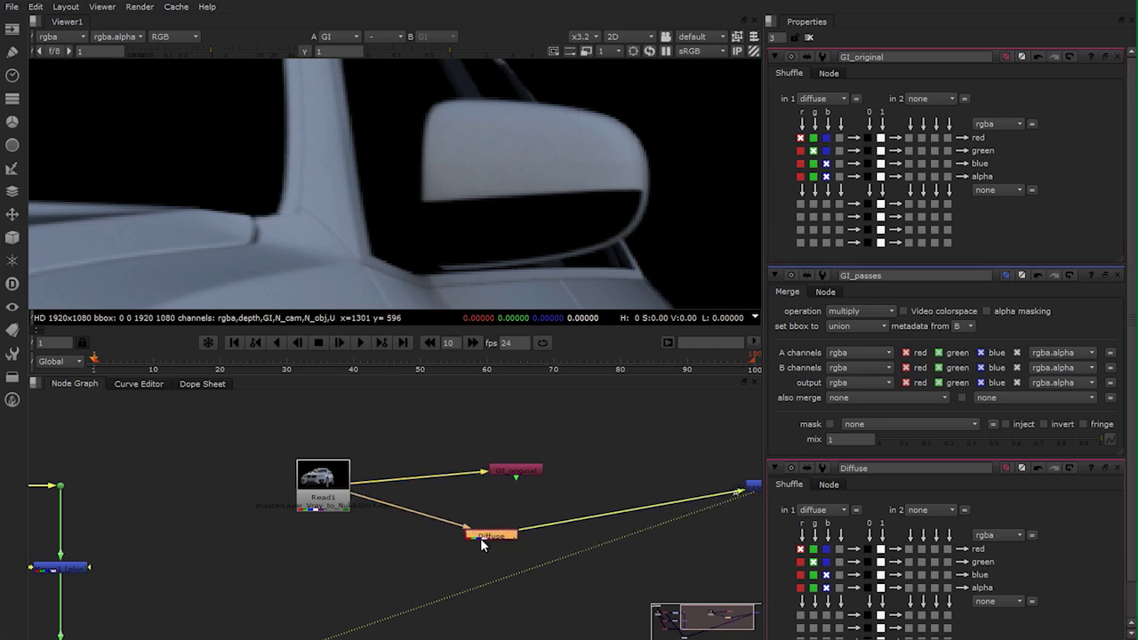
pyautogui.moveTo(520, 471); pyautogui.dragTo(477, 472)
pyautogui.moveTo(489, 538); pyautogui.dragTo(468, 537)
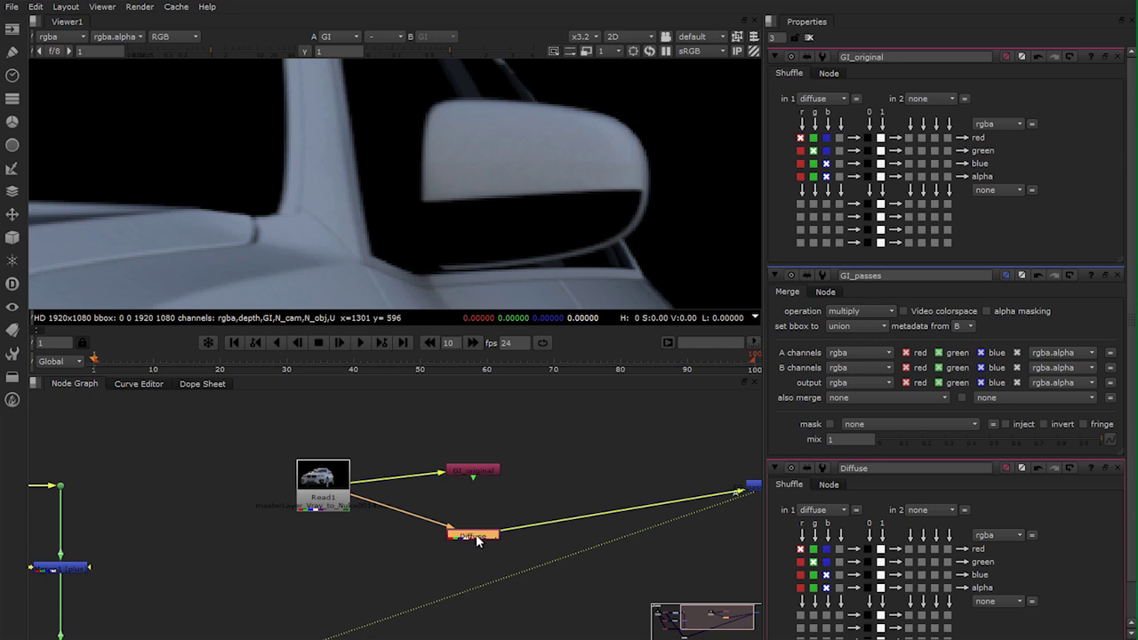
# Insert a Merge node ahead of GI_passes that takes GI_original and Diffuse as its two inputs
pyautogui.click(534, 491)
pyautogui.moveTo(568, 413); pyautogui.dragTo(423, 572)
pyautogui.press('m')
pyautogui.moveTo(549, 540); pyautogui.dragTo(564, 494)
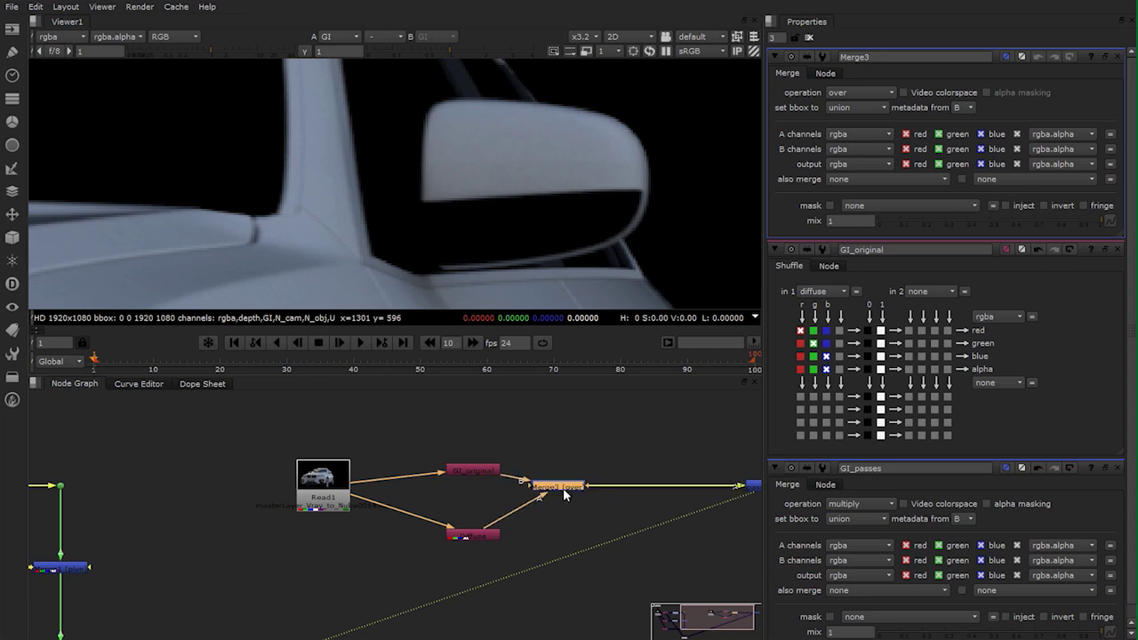
# Set the new merge's operation to divide and align the node with GI_original
pyautogui.click(858, 92)
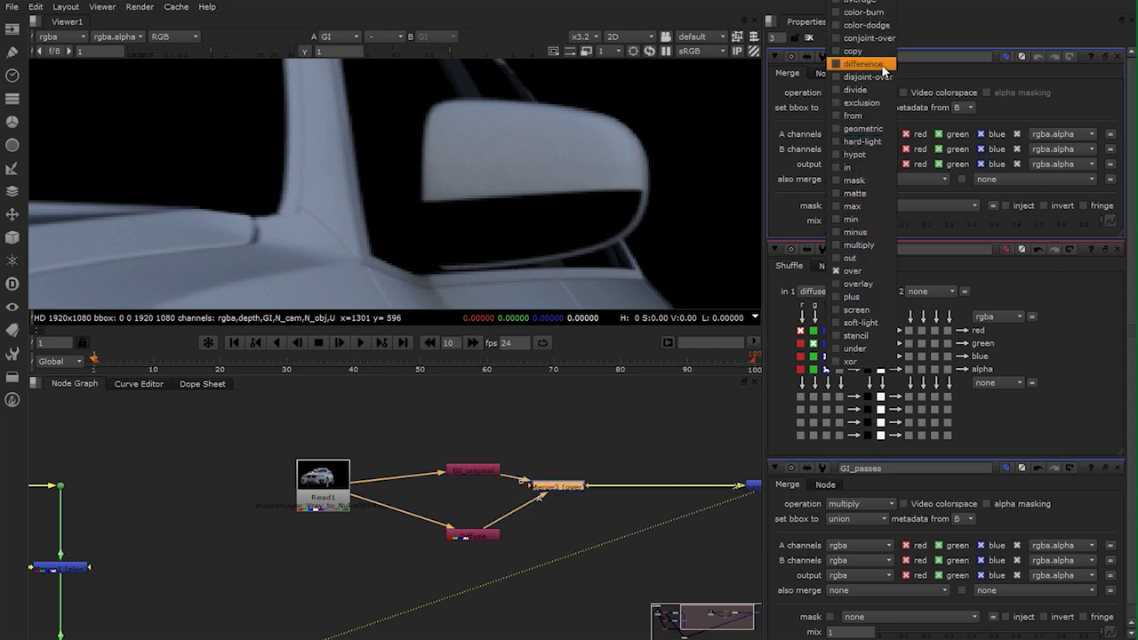
pyautogui.click(859, 89)
pyautogui.moveTo(555, 485); pyautogui.dragTo(584, 468)
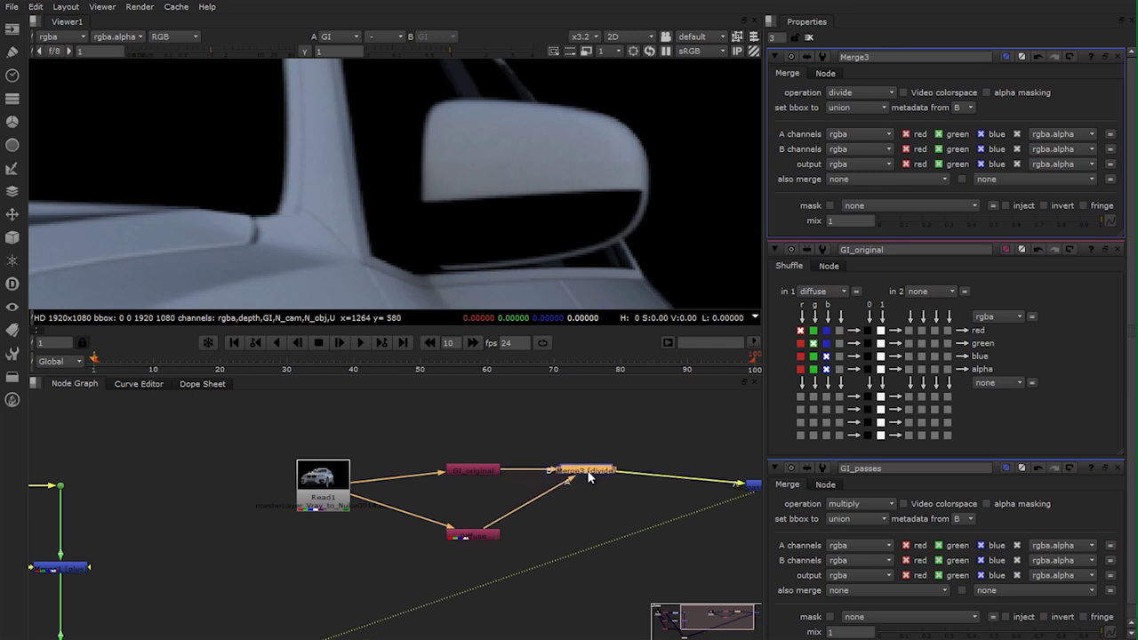
# View the divide merge's output in the viewer and examine the car image
pyautogui.press('1')
pyautogui.click(633, 415)
pyautogui.moveTo(684, 235); pyautogui.dragTo(685, 222, button='middle')
pyautogui.scroll(-4, 686, 223)
pyautogui.moveTo(610, 255); pyautogui.dragTo(641, 223, button='middle')
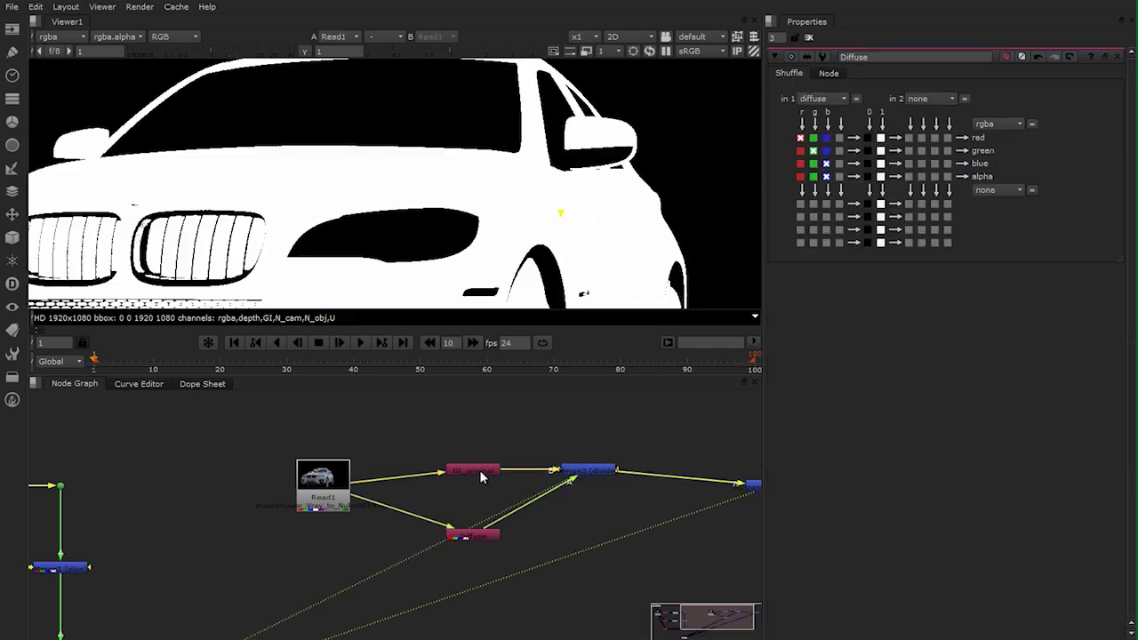
# Set the first input layer of the GI_original shuffle to GI
pyautogui.doubleClick(484, 472)
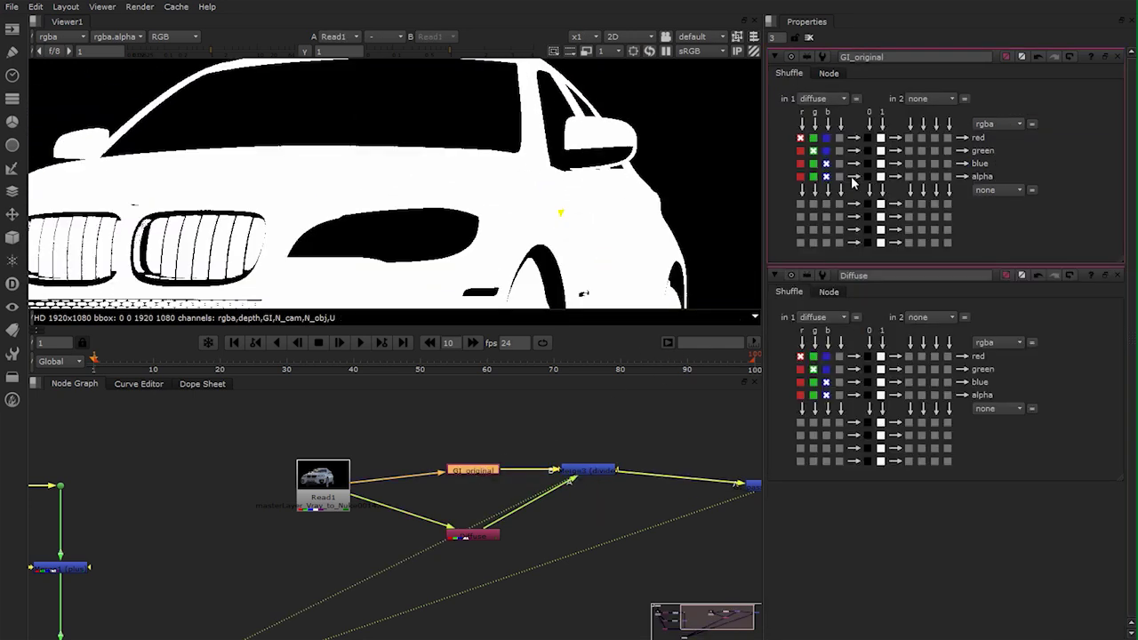
pyautogui.click(824, 99)
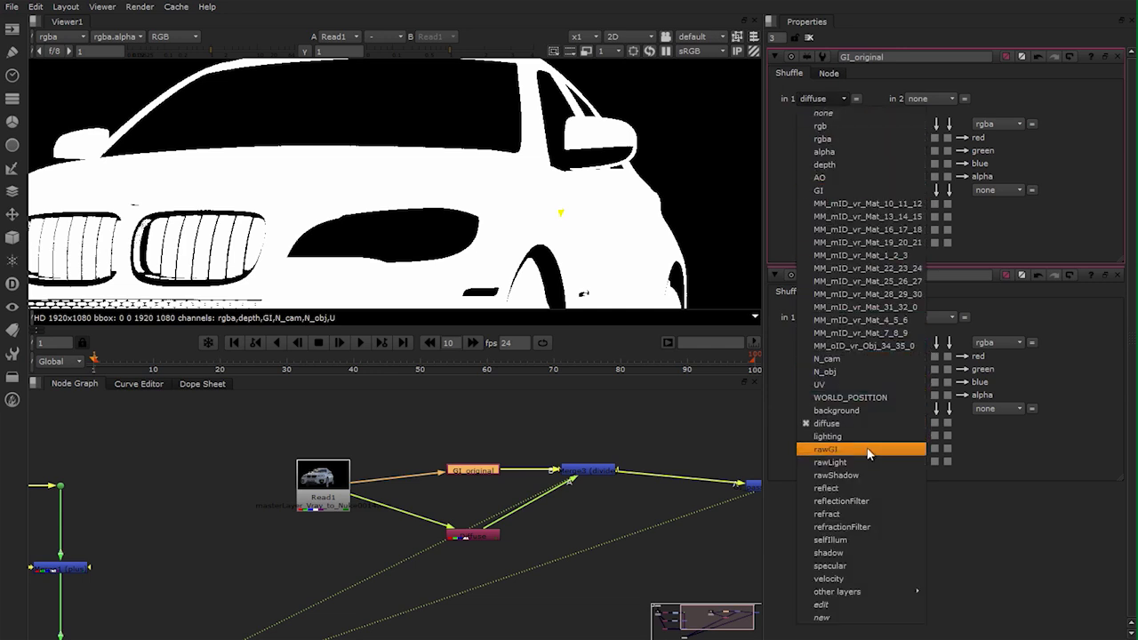
pyautogui.click(822, 190)
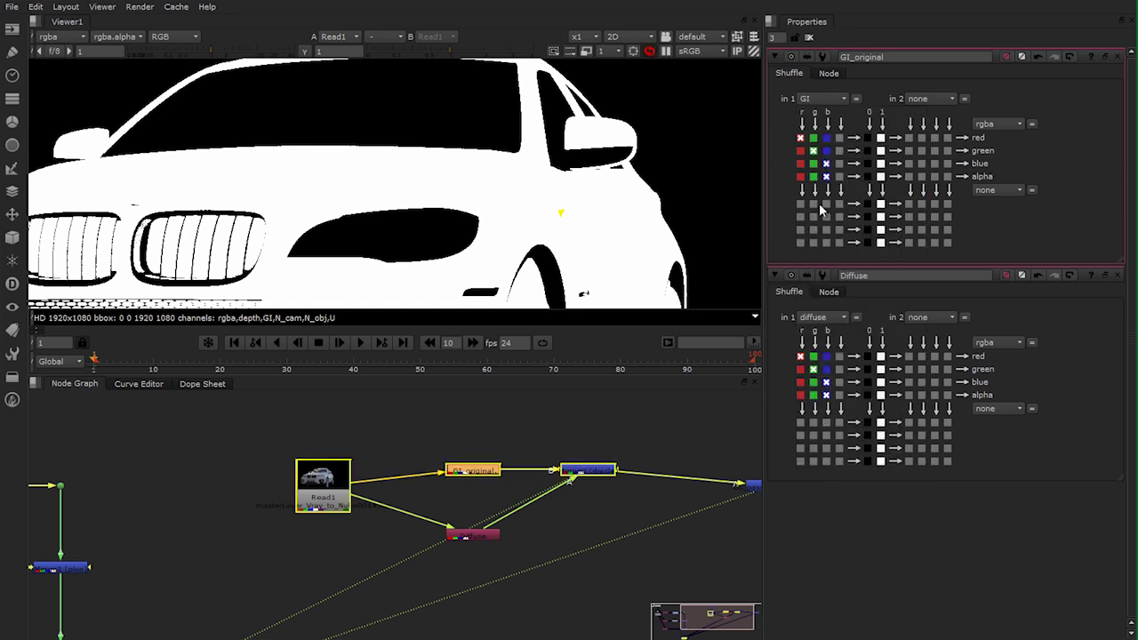
# Swap the A and B inputs of the divide merge and inspect the resulting image up close
pyautogui.click(480, 536)
pyautogui.click(592, 472)
pyautogui.doubleClick(586, 477)
pyautogui.click(576, 478)
pyautogui.click(584, 473)
pyautogui.hotkey('shift', 'x')
pyautogui.scroll(-2, 632, 284)
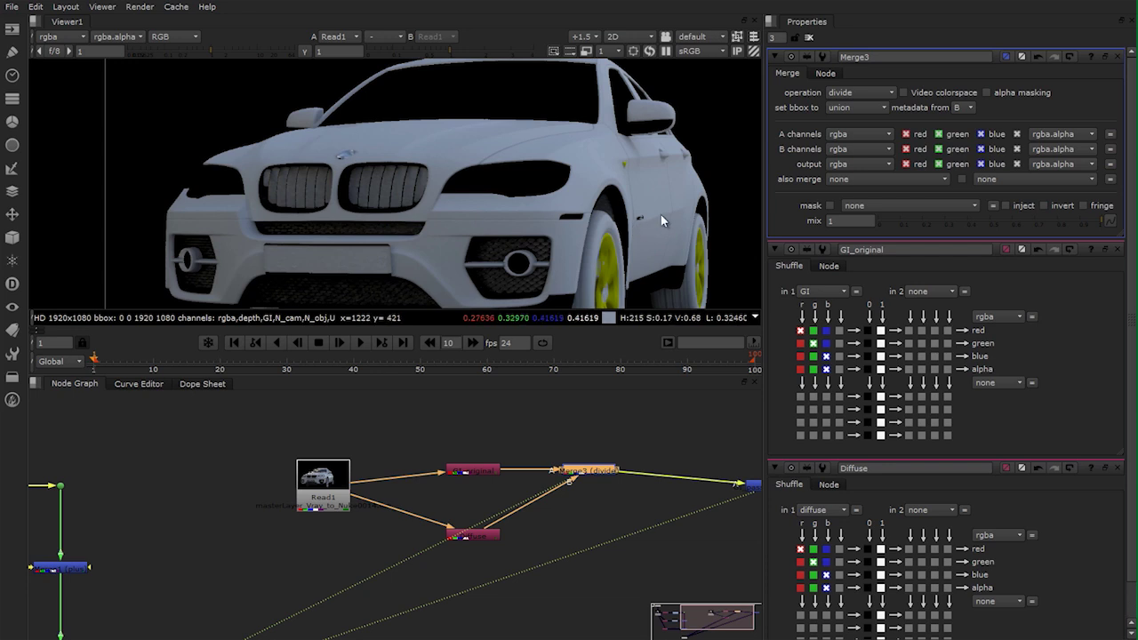
pyautogui.scroll(3, 661, 215)
pyautogui.scroll(5, 613, 218)
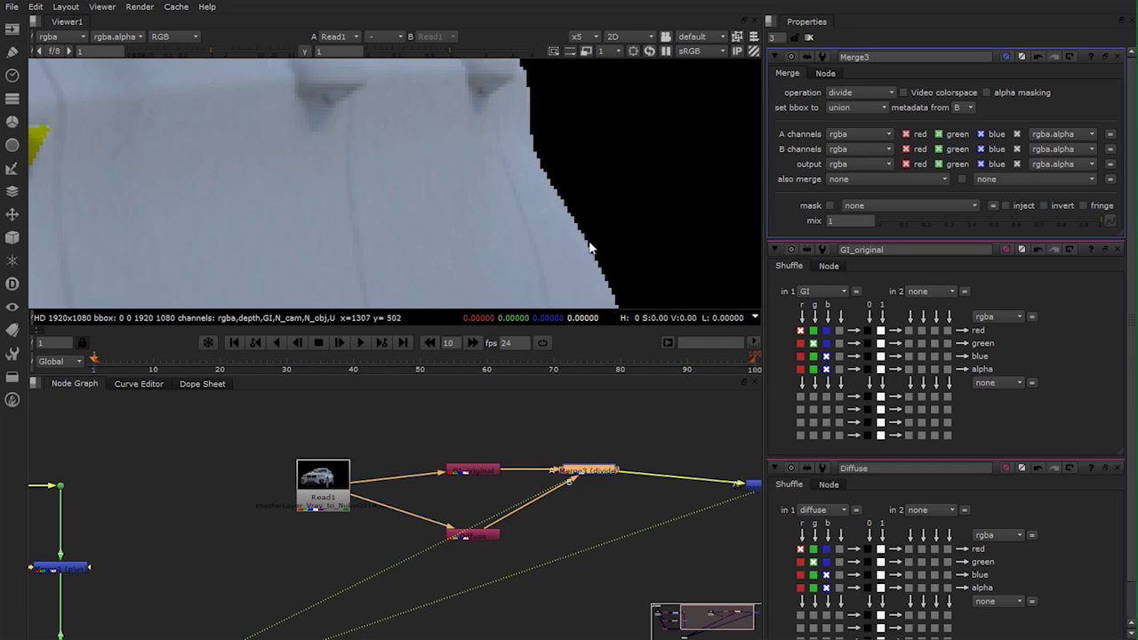
# View the GI shuffle in the Read2 branch for comparison with the divide result
pyautogui.moveTo(567, 541); pyautogui.dragTo(596, 534, button='middle')
pyautogui.scroll(-2, 508, 540)
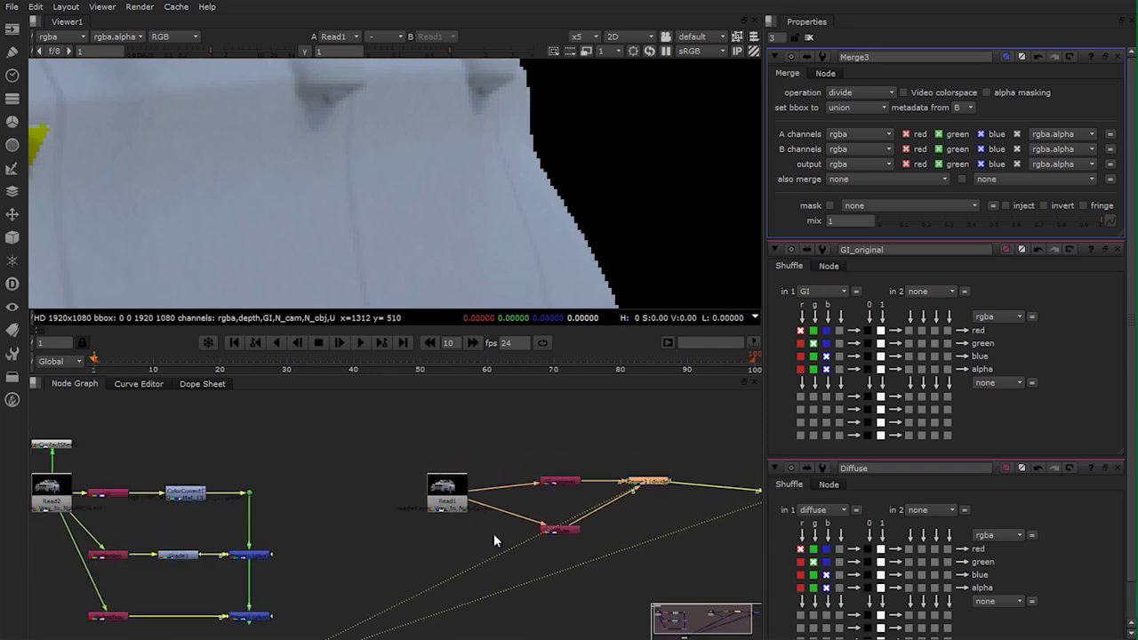
pyautogui.click(107, 492)
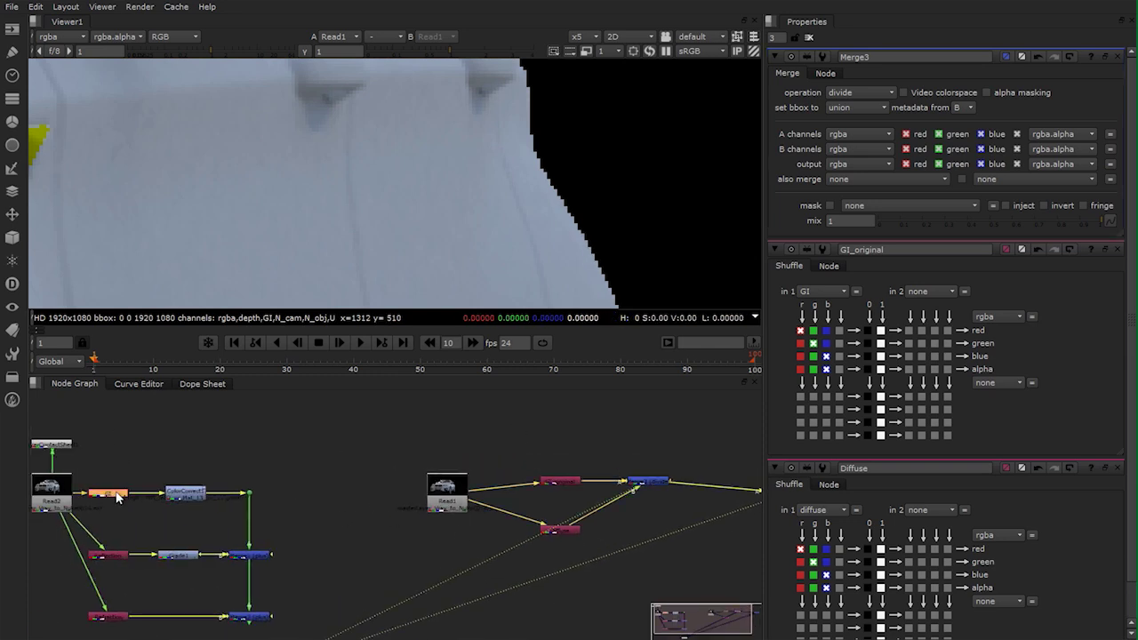
pyautogui.press('1')
pyautogui.scroll(-4, 577, 229)
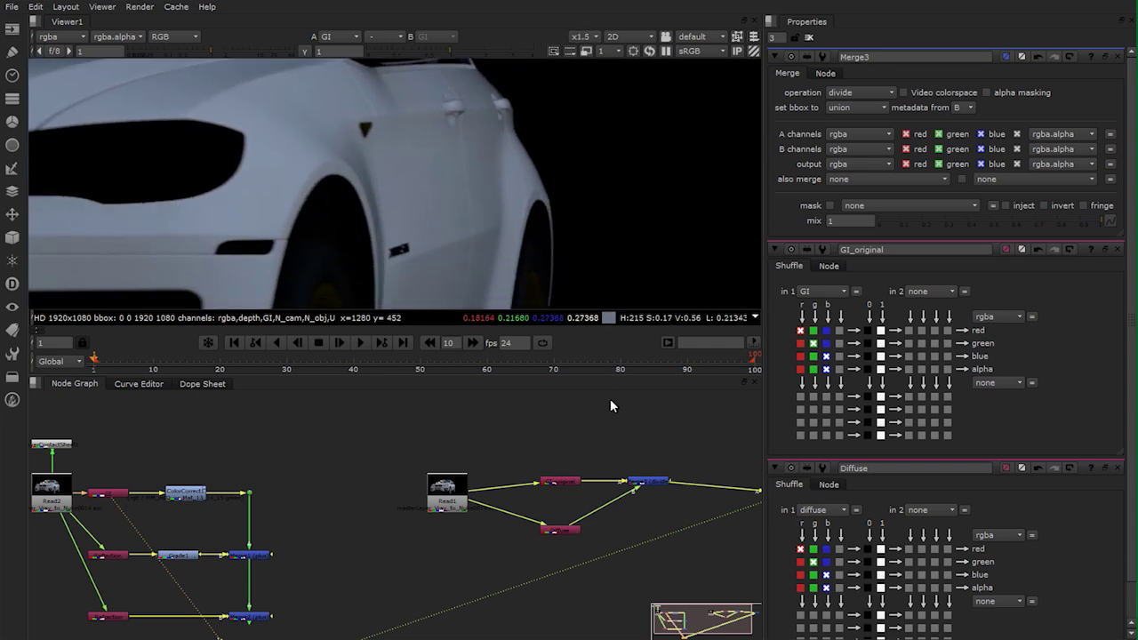
# Add a Shuffle node above GI_original, connect it to Read1, set its input layer to rawGI, and view it
pyautogui.scroll(2, 513, 440)
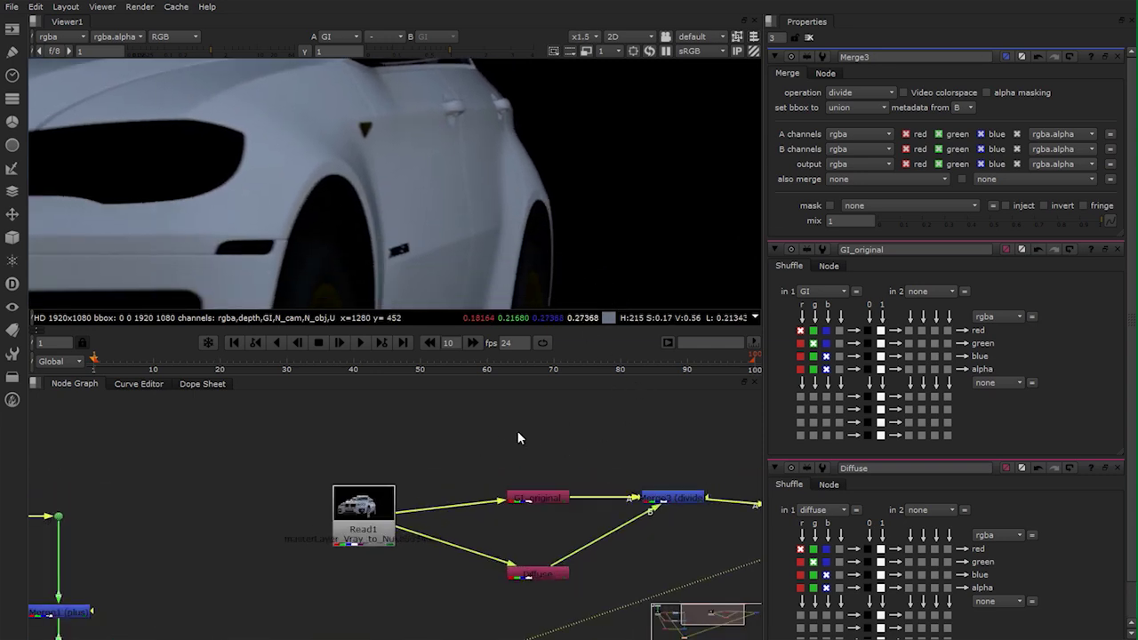
pyautogui.press('Tab')
pyautogui.write('sh')
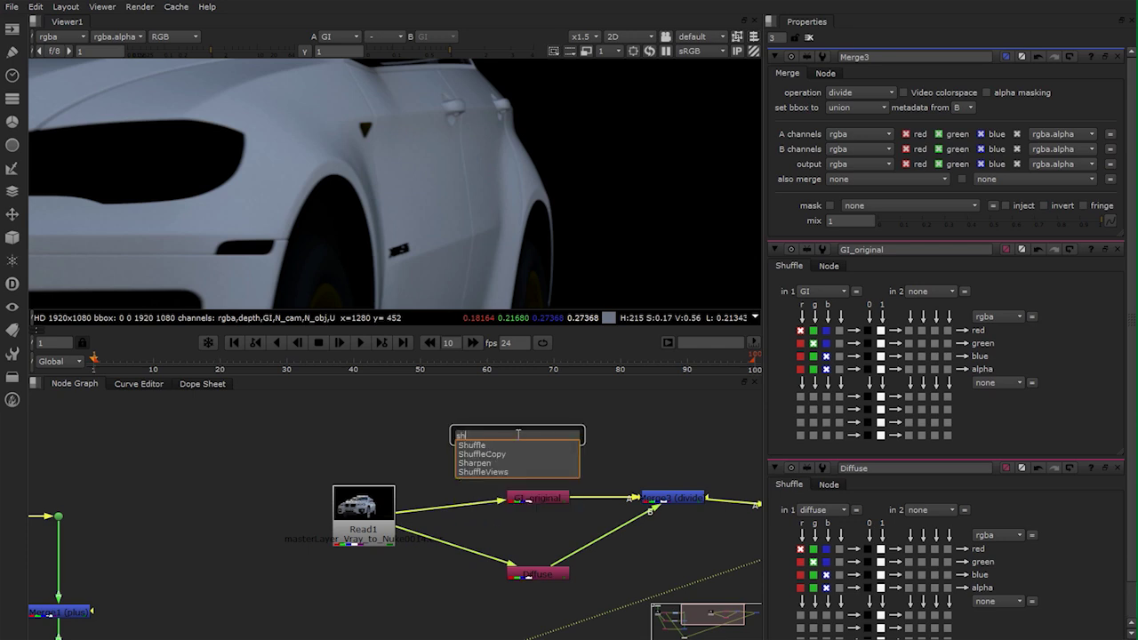
pyautogui.press('Return')
pyautogui.moveTo(542, 418); pyautogui.dragTo(377, 493)
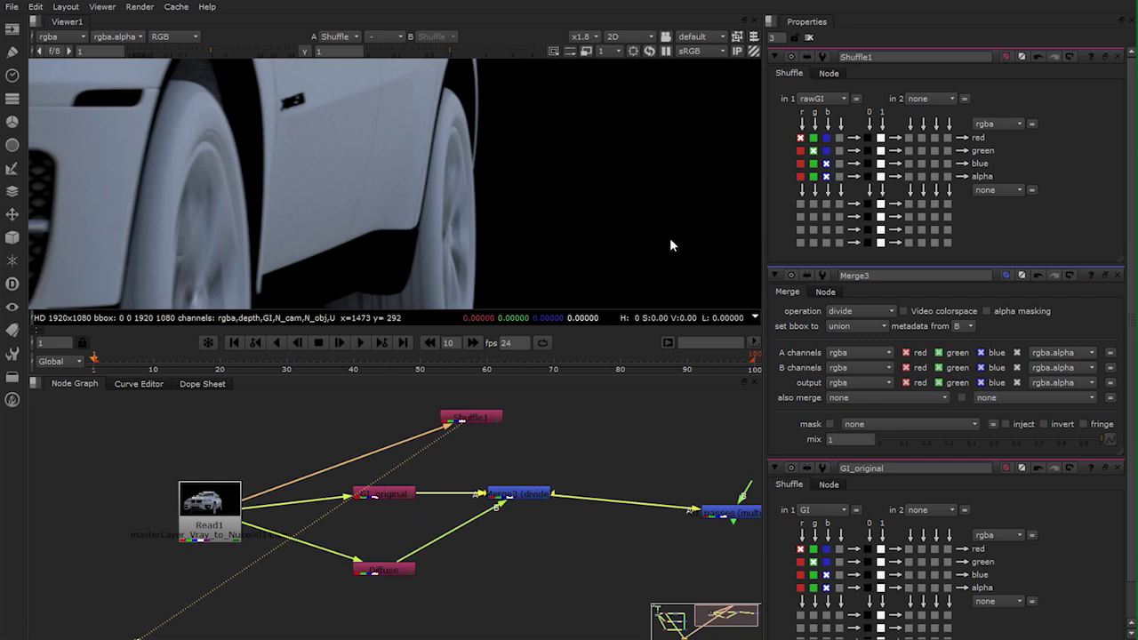
pyautogui.moveTo(408, 398); pyautogui.dragTo(517, 427, button='middle')
pyautogui.scroll(-8, 635, 195)
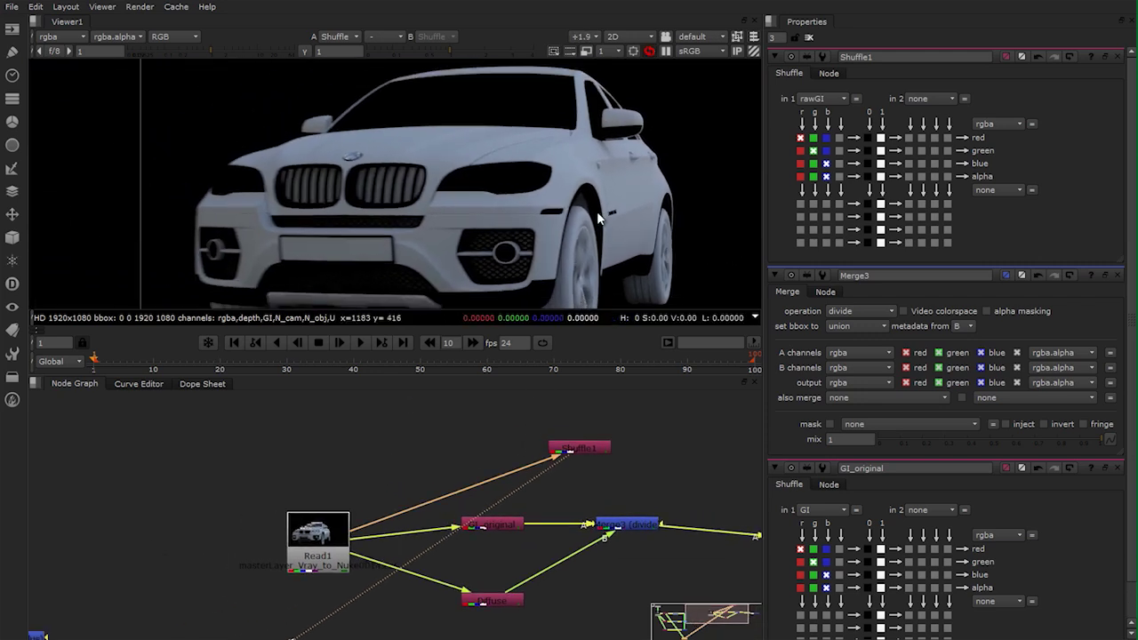
# Compare the divide merge's output with the rawGI shuffle by viewing them alternately
pyautogui.click(484, 531)
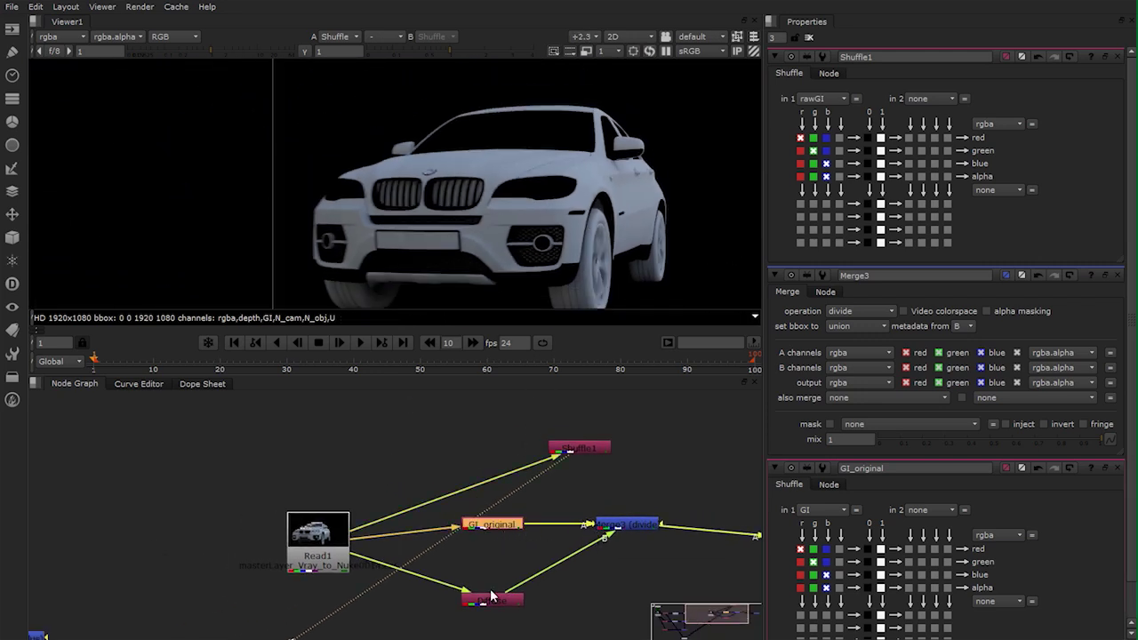
pyautogui.click(636, 525)
pyautogui.press('1')
pyautogui.moveTo(671, 261); pyautogui.dragTo(616, 230, button='middle')
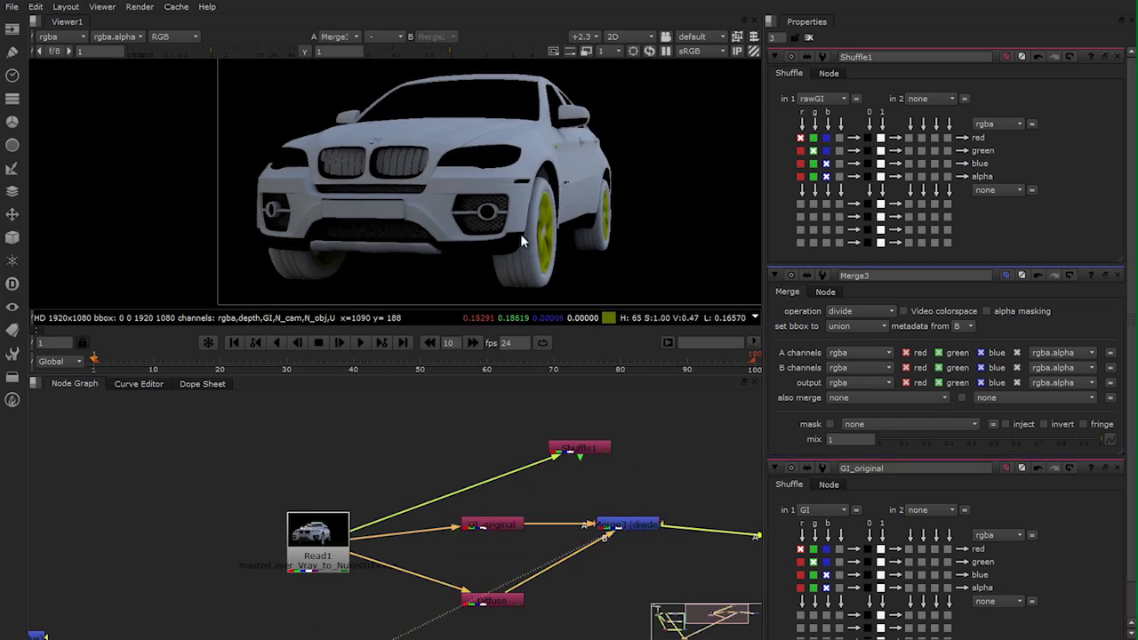
pyautogui.click(579, 449)
pyautogui.press('1')
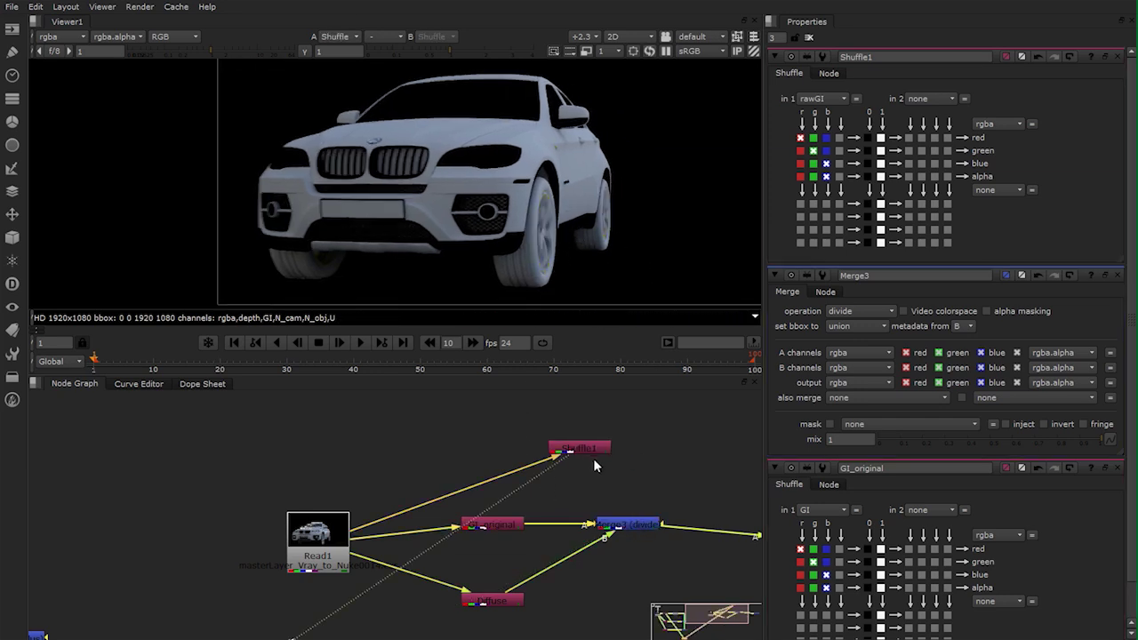
pyautogui.click(632, 528)
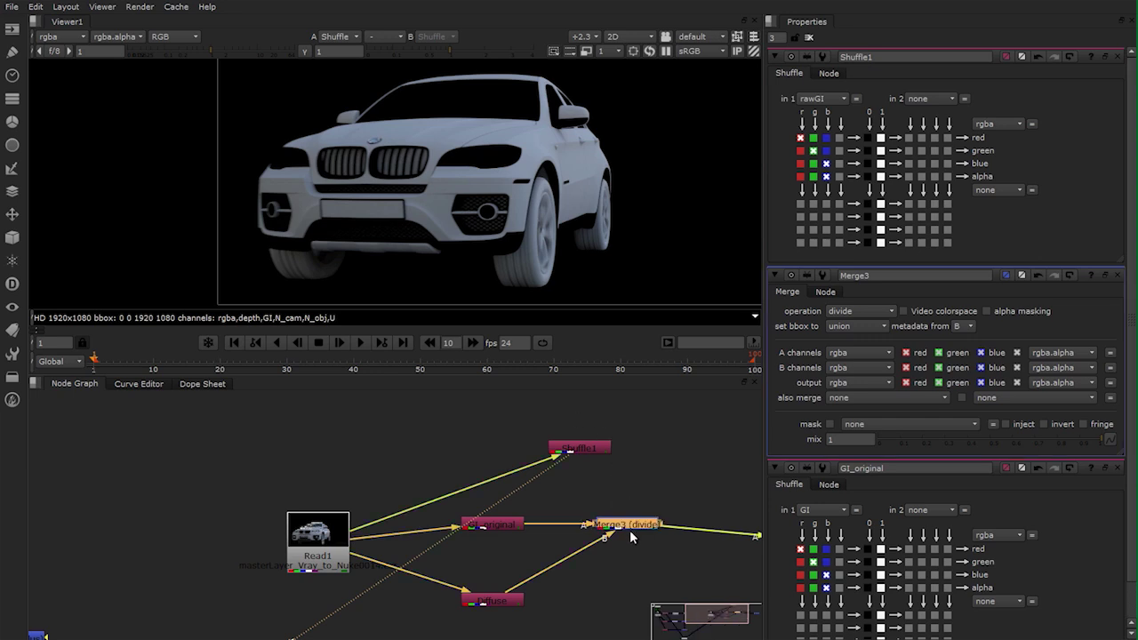
pyautogui.press('1')
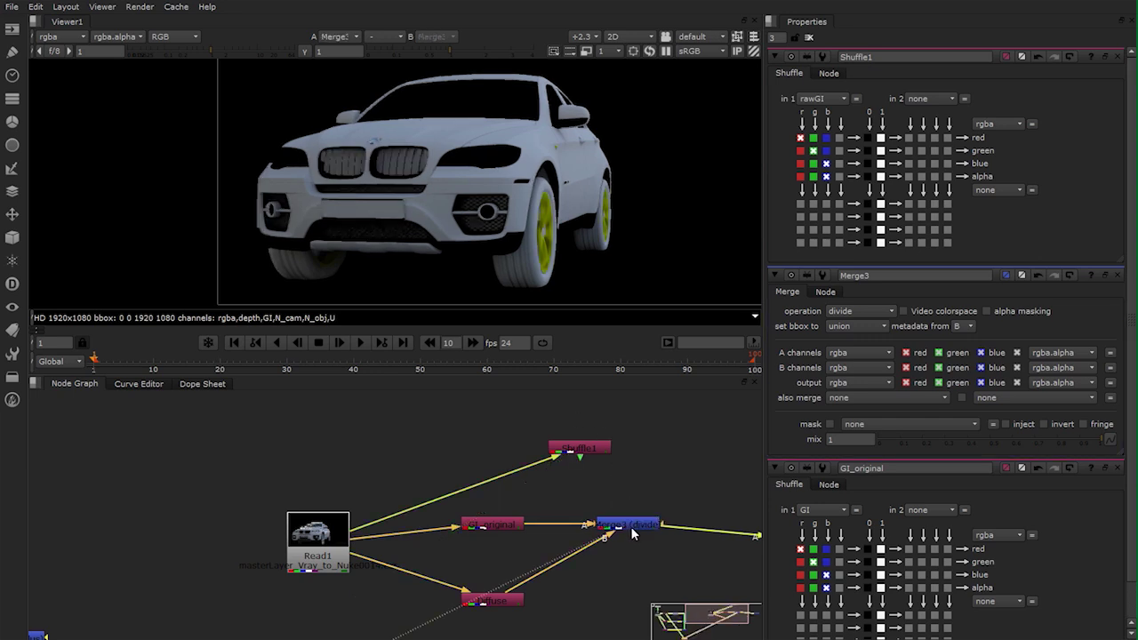
# Swap the divide merge's A and B inputs to show the wrong order, review the GI_original and Diffuse settings, and restore the order
pyautogui.click(633, 529)
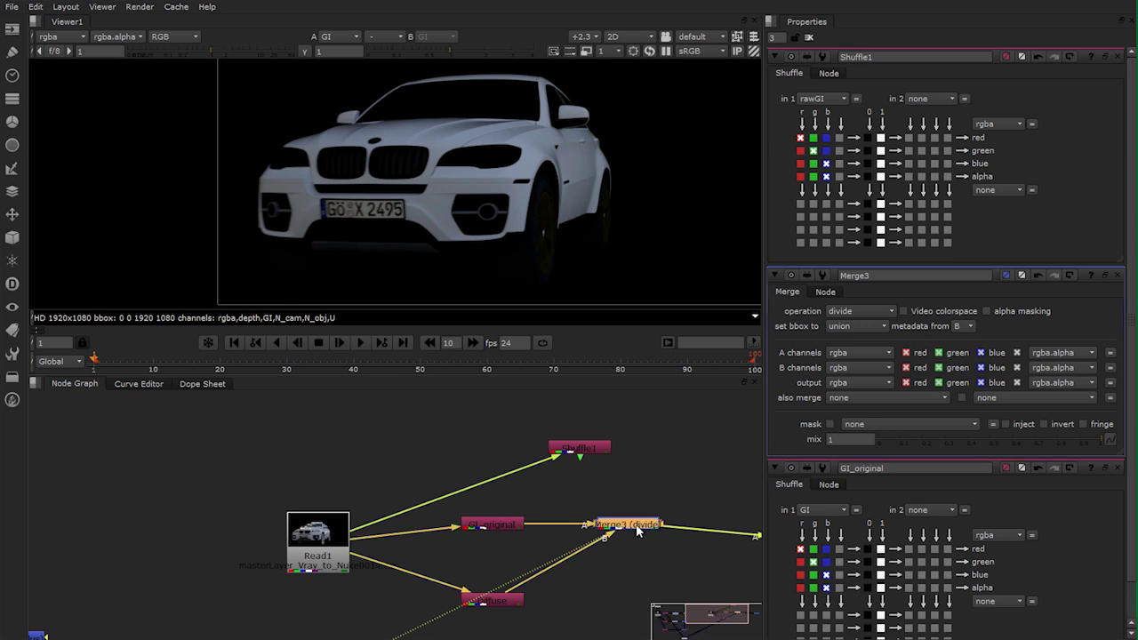
pyautogui.press('1')
pyautogui.click(635, 531)
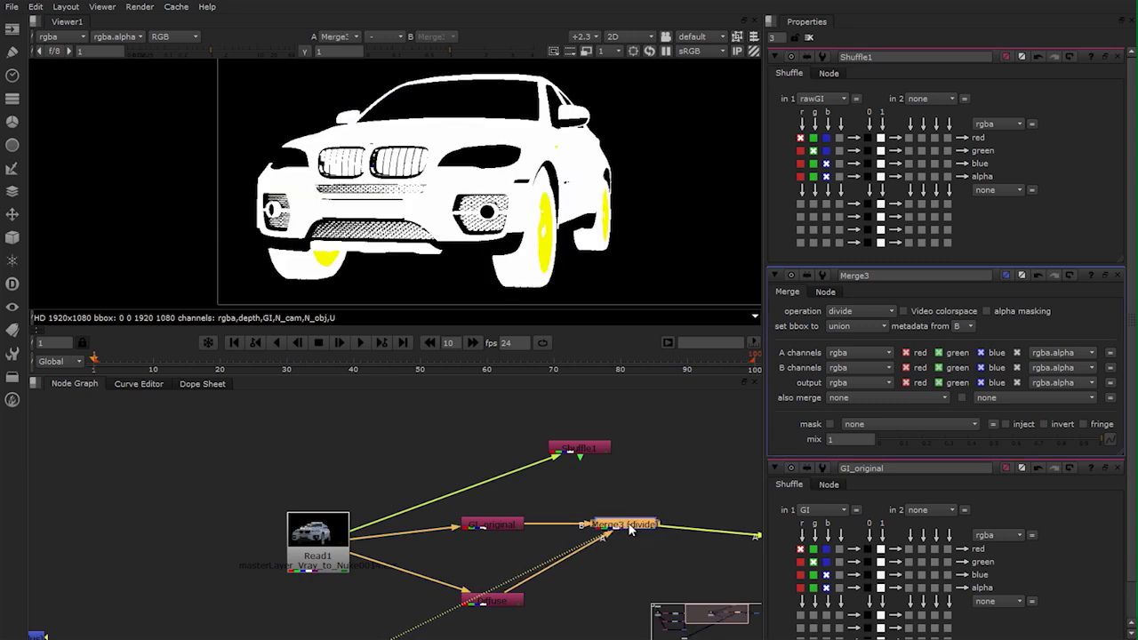
pyautogui.doubleClick(629, 526)
pyautogui.doubleClick(503, 525)
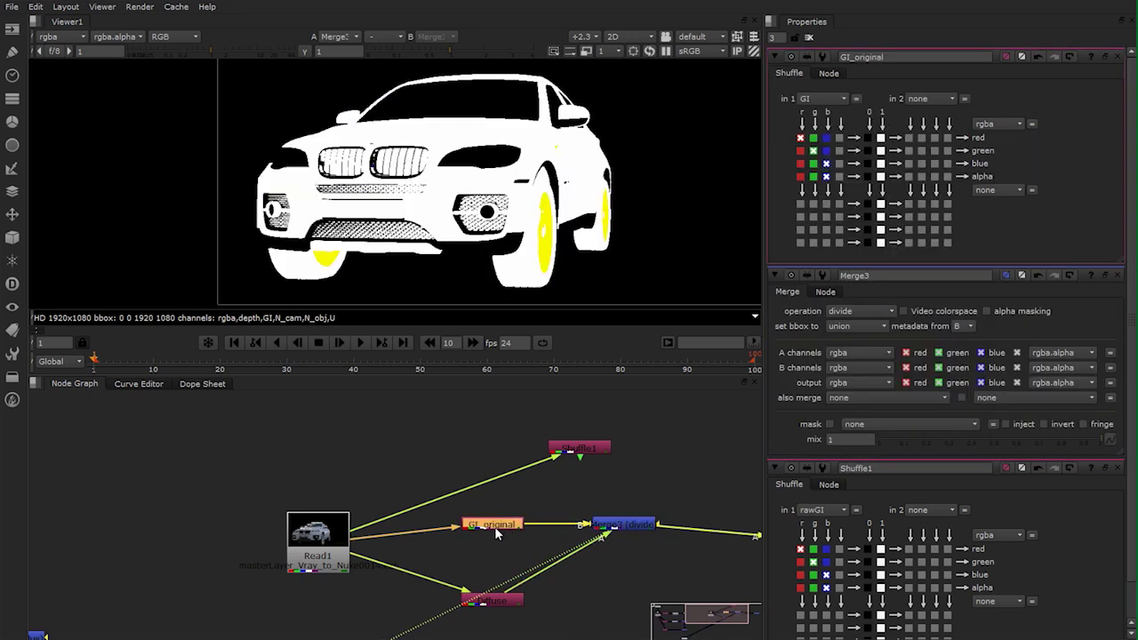
pyautogui.click(495, 602)
pyautogui.doubleClick(495, 602)
pyautogui.click(627, 527)
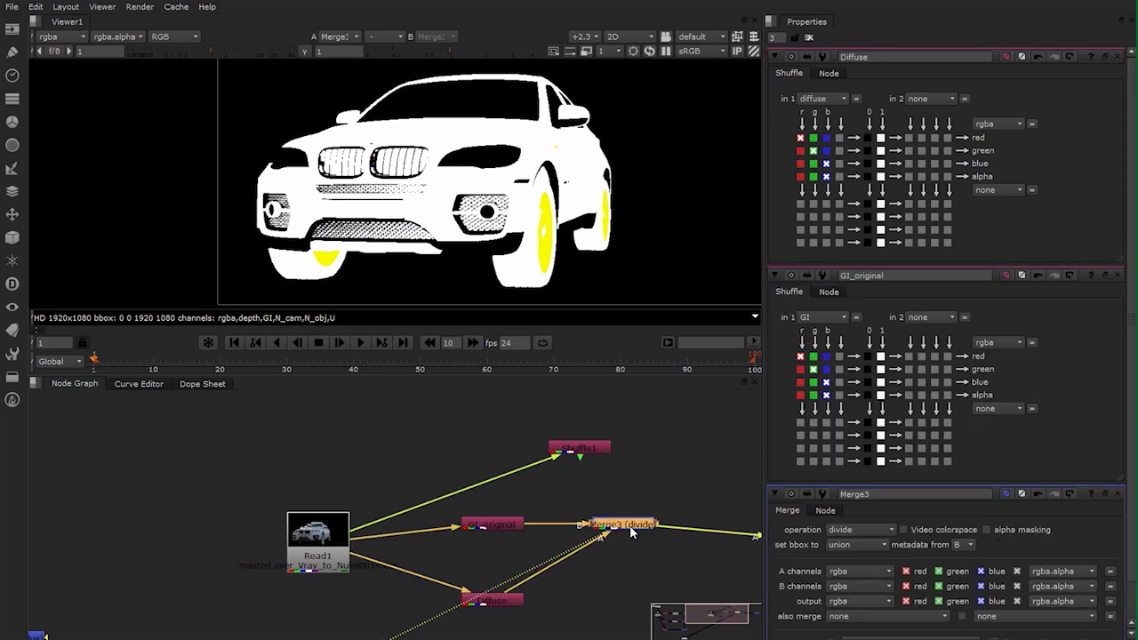
pyautogui.hotkey('shift', 'x')
# Align GI_passes horizontally with the divide merge and place the Diffuse shuffle directly below that merge
pyautogui.moveTo(630, 524); pyautogui.dragTo(562, 496, button='middle')
pyautogui.moveTo(591, 433); pyautogui.dragTo(588, 411, button='middle')
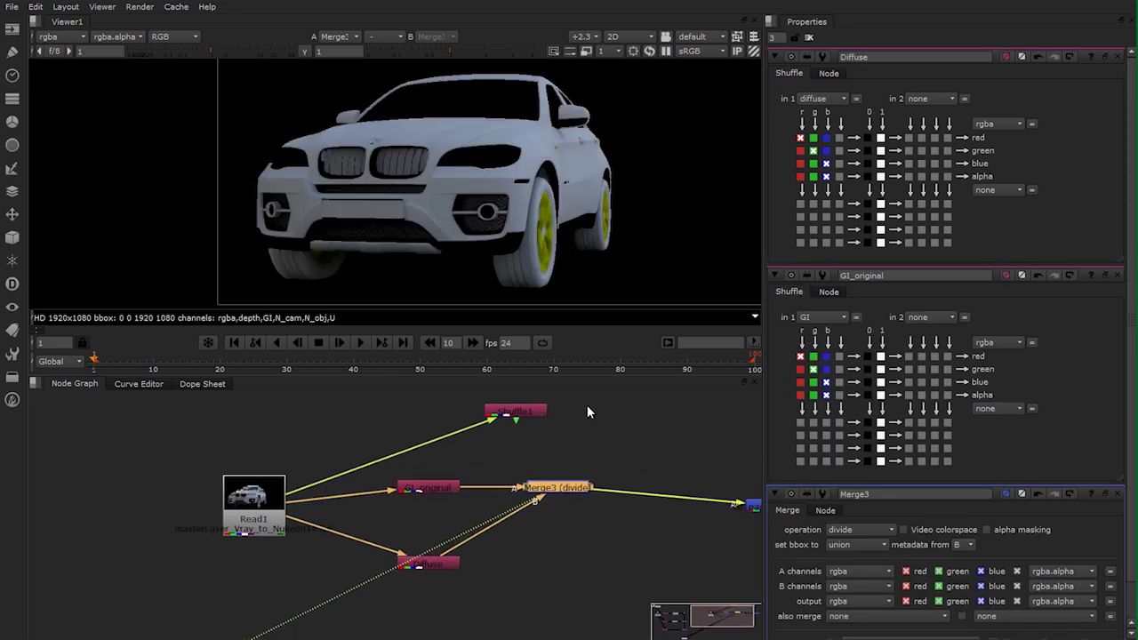
pyautogui.moveTo(652, 453); pyautogui.dragTo(538, 428, button='middle')
pyautogui.moveTo(666, 470); pyautogui.dragTo(677, 467)
pyautogui.moveTo(566, 495); pyautogui.dragTo(633, 501, button='middle')
pyautogui.click(632, 501)
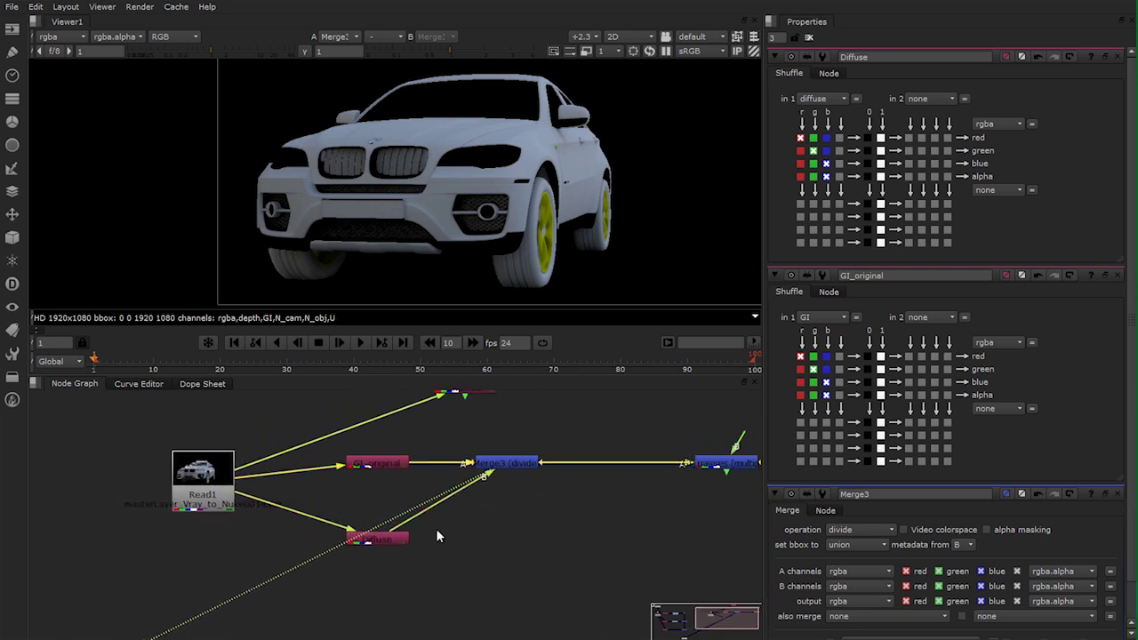
pyautogui.moveTo(386, 538); pyautogui.dragTo(509, 537)
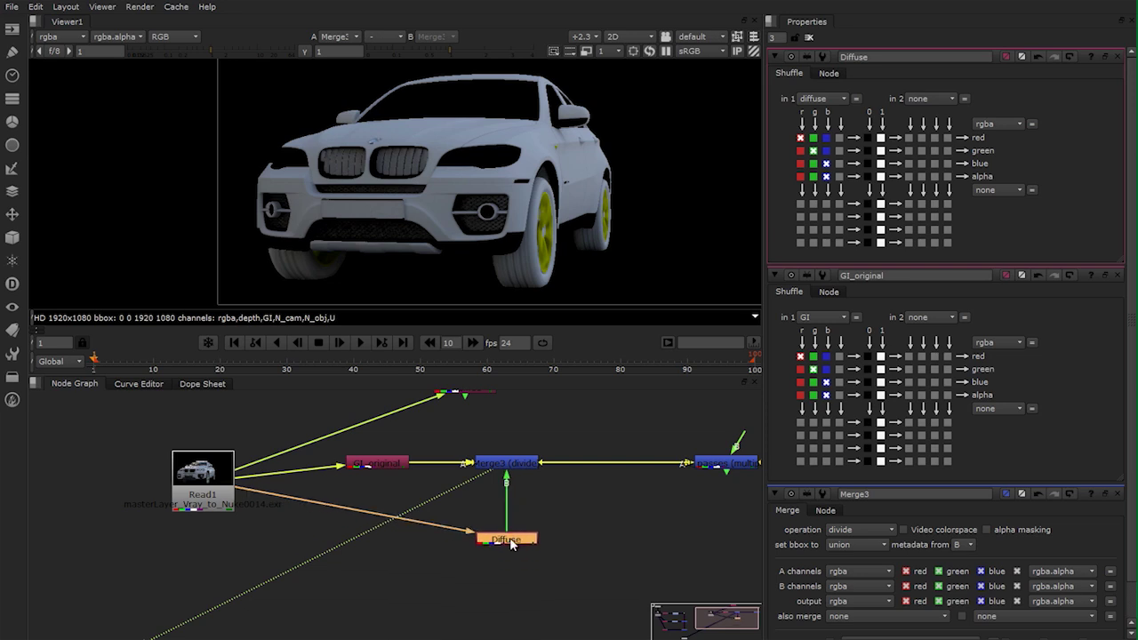
# Rename the divide merge node as Raw_Gi
pyautogui.moveTo(703, 478); pyautogui.dragTo(606, 487, button='middle')
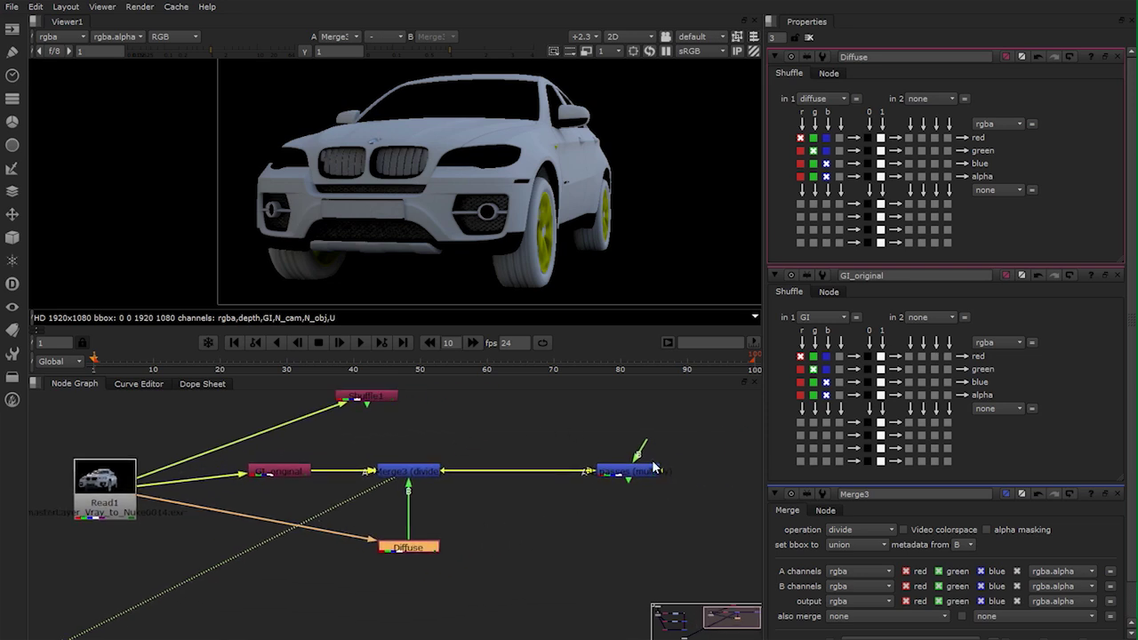
pyautogui.doubleClick(423, 471)
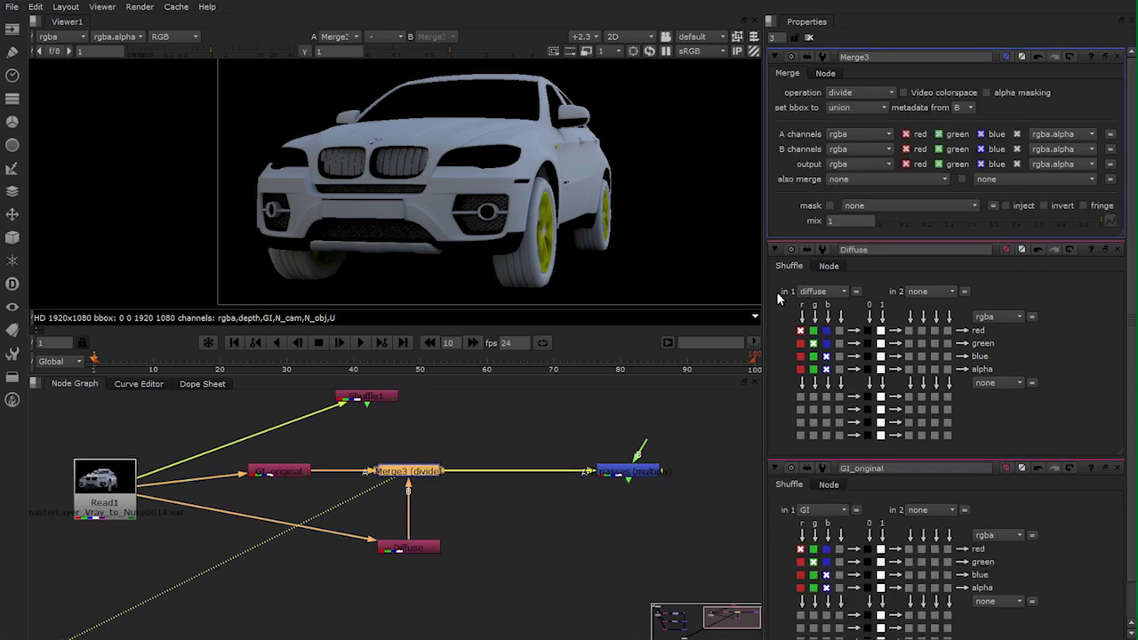
pyautogui.write('Raw_Gi')
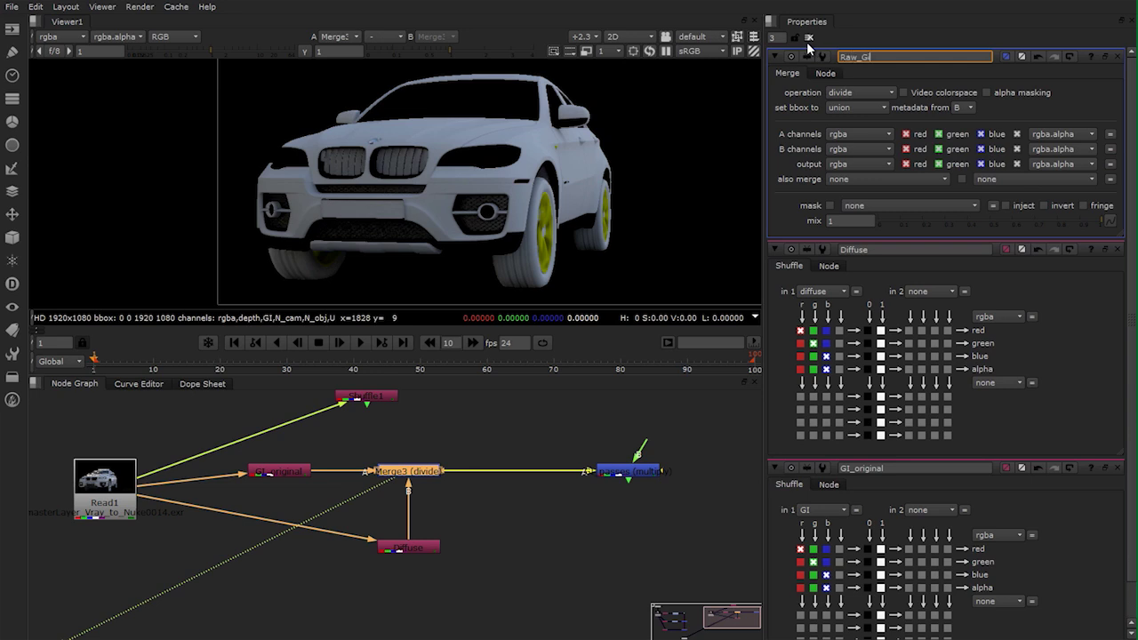
pyautogui.click(499, 504)
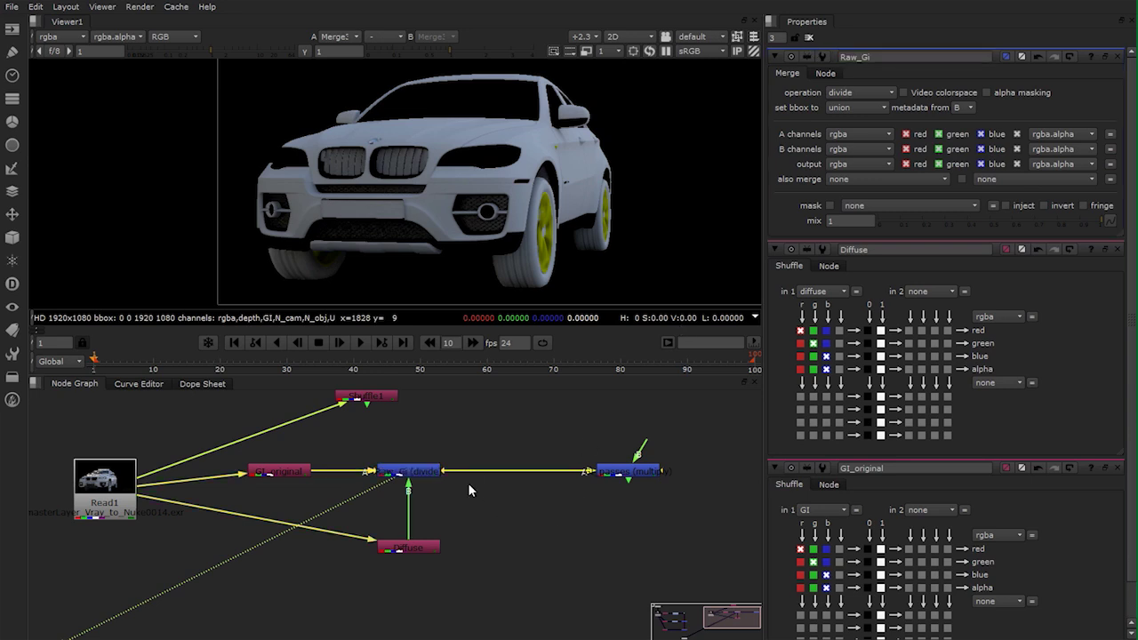
# Connect the B input of GI_passes to the Diffuse shuffle and view the multiplied result
pyautogui.moveTo(635, 463); pyautogui.dragTo(422, 551)
pyautogui.click(636, 480)
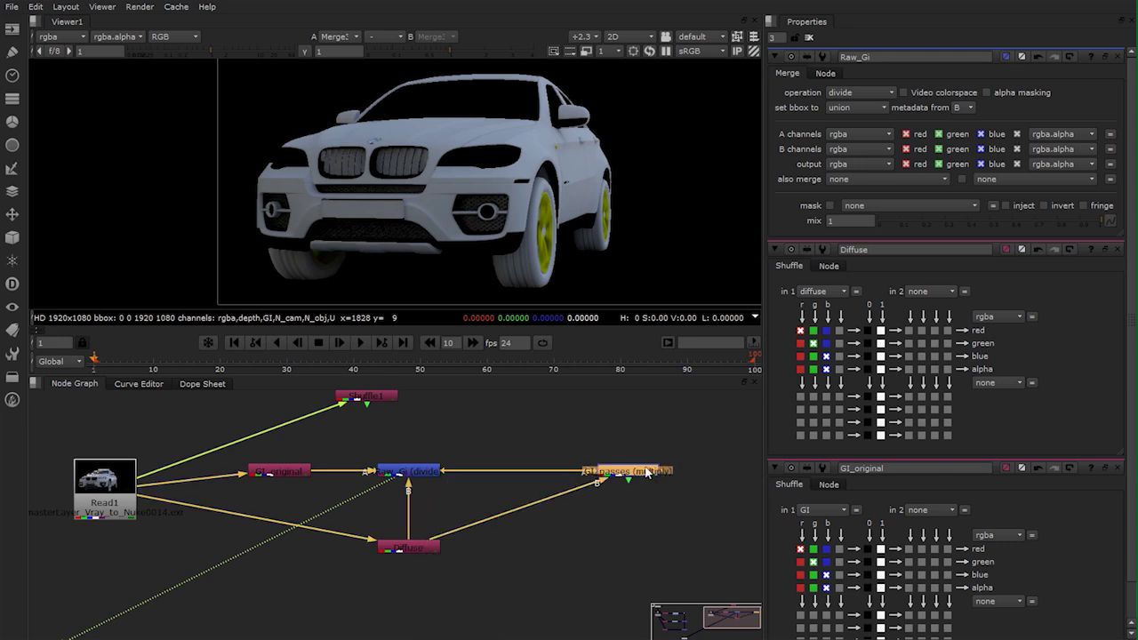
pyautogui.press('1')
pyautogui.moveTo(506, 203); pyautogui.dragTo(567, 176, button='middle')
pyautogui.scroll(-1, 565, 176)
# Set Shuffle1's first input layer to GI and view the node, placing it slightly higher in the graph
pyautogui.moveTo(393, 409); pyautogui.dragTo(517, 461, button='middle')
pyautogui.click(511, 447)
pyautogui.doubleClick(511, 447)
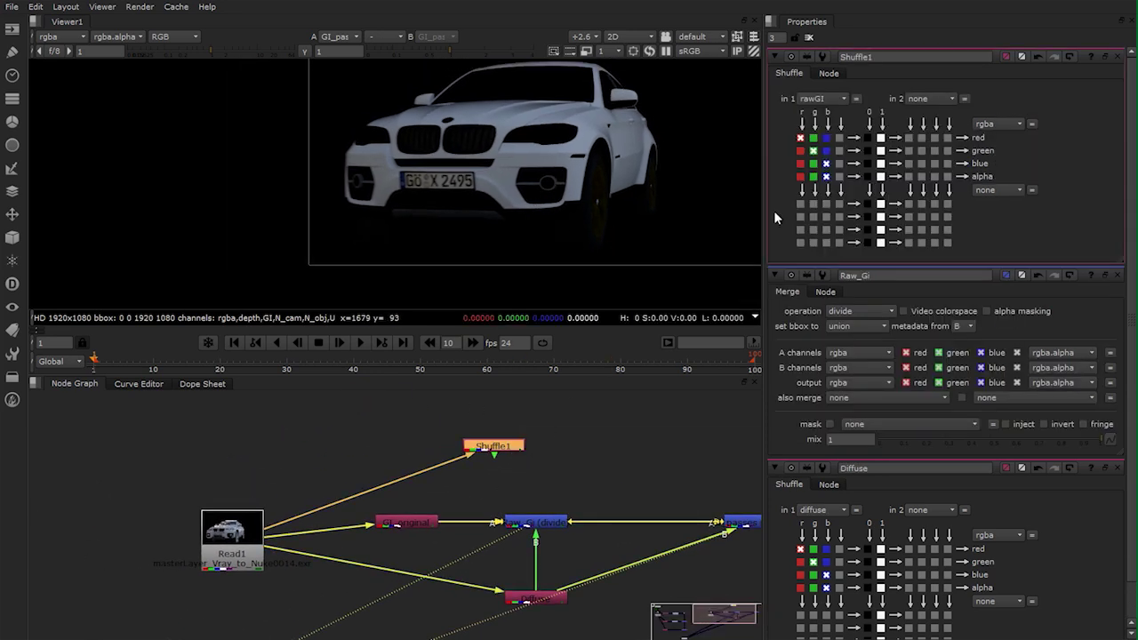
pyautogui.click(822, 99)
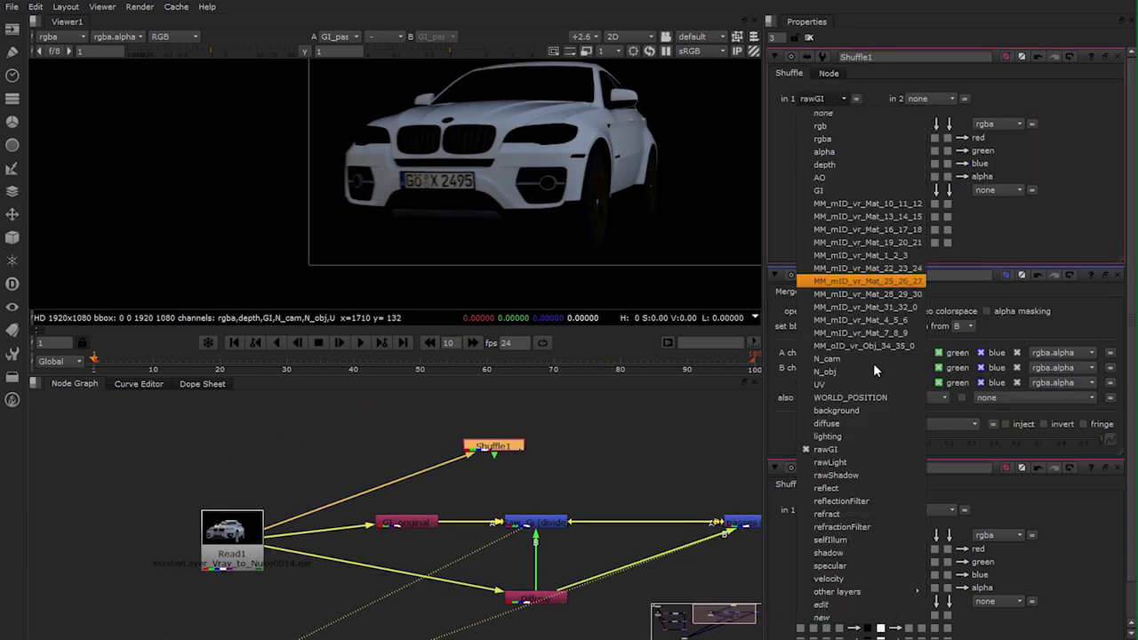
pyautogui.click(866, 191)
pyautogui.click(509, 444)
pyautogui.press('1')
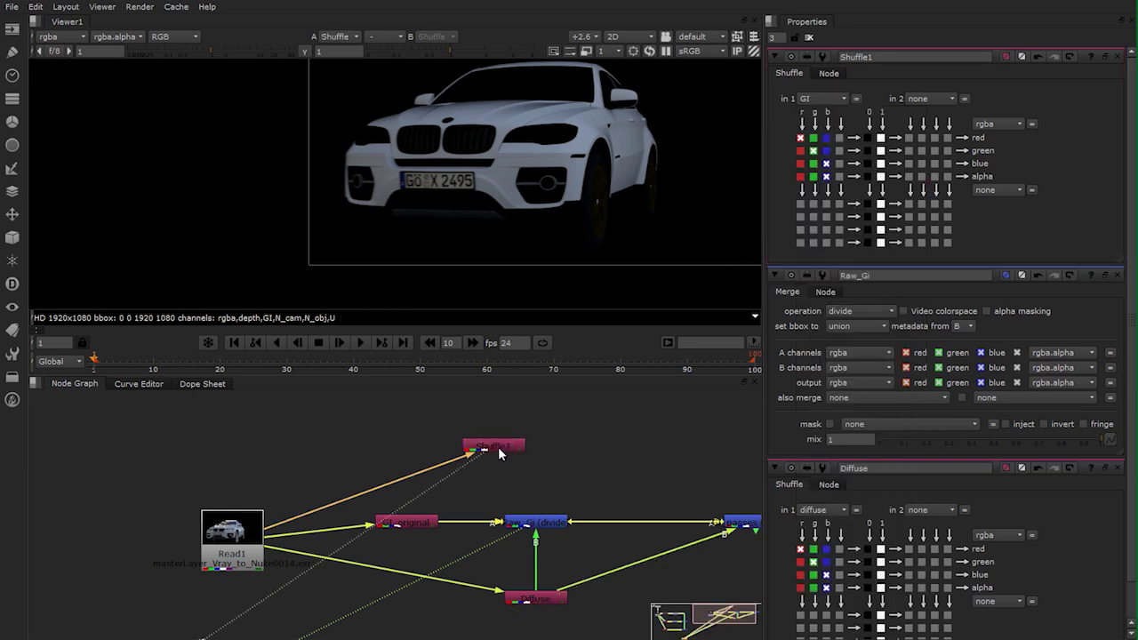
pyautogui.moveTo(491, 446); pyautogui.dragTo(533, 428)
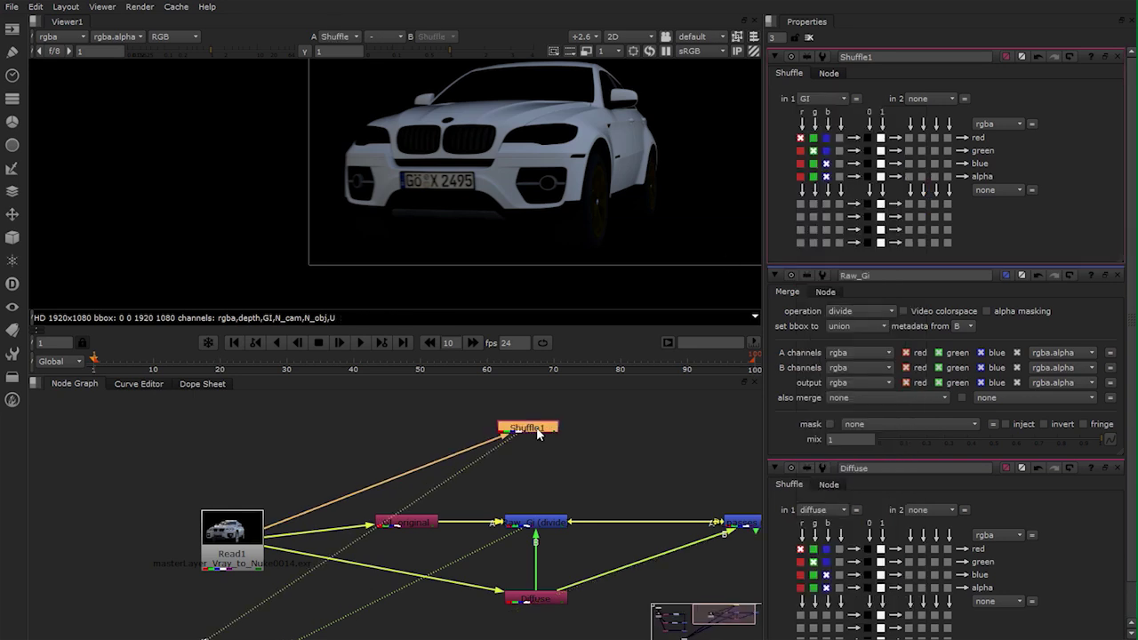
# Load GI_passes as the first viewer input and Shuffle1 as the second, framing the car's front closely
pyautogui.moveTo(604, 412); pyautogui.dragTo(494, 409, button='middle')
pyautogui.click(653, 521)
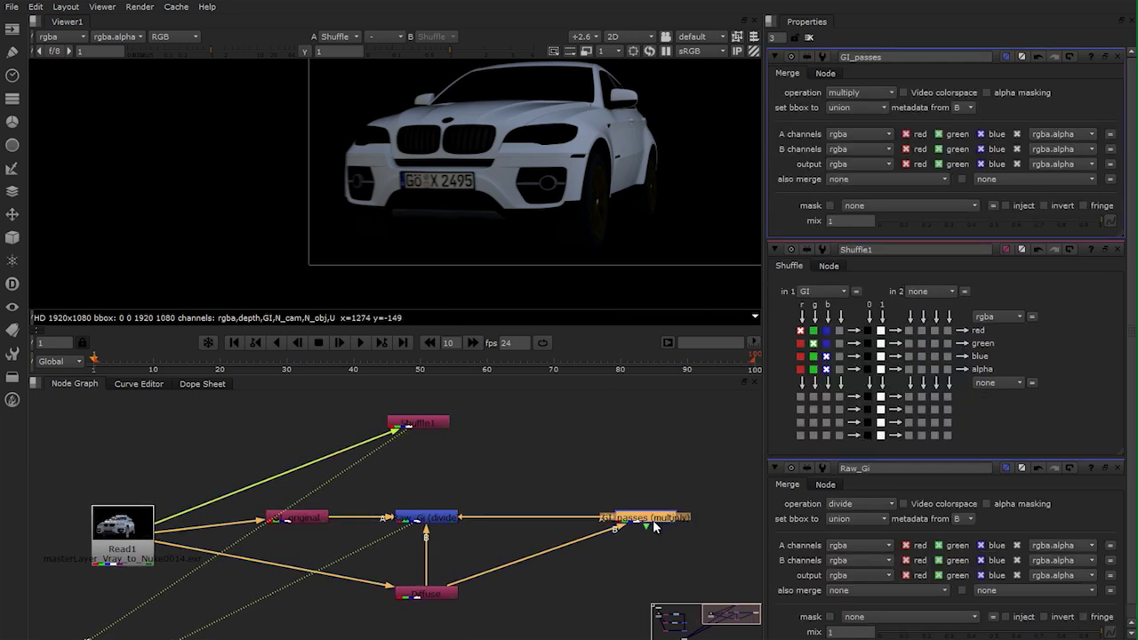
pyautogui.press('1')
pyautogui.click(628, 420)
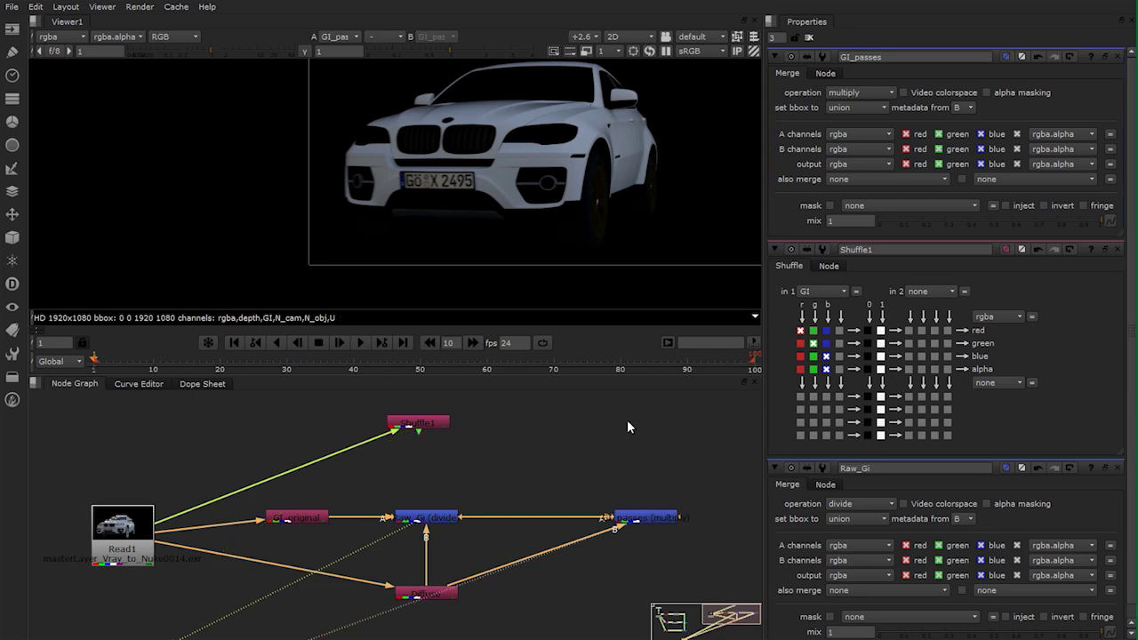
pyautogui.click(421, 425)
pyautogui.press('2')
pyautogui.scroll(6, 573, 214)
pyautogui.moveTo(571, 214); pyautogui.dragTo(531, 299, button='middle')
pyautogui.click(436, 422)
pyautogui.press('2')
# Alternate the viewer between Shuffle1 and GI_passes and compare the front bumper and fog light area up close
pyautogui.click(652, 515)
pyautogui.press('1')
pyautogui.click(444, 425)
pyautogui.press('1')
pyautogui.click(646, 526)
pyautogui.press('1')
pyautogui.click(646, 528)
pyautogui.scroll(3, 642, 208)
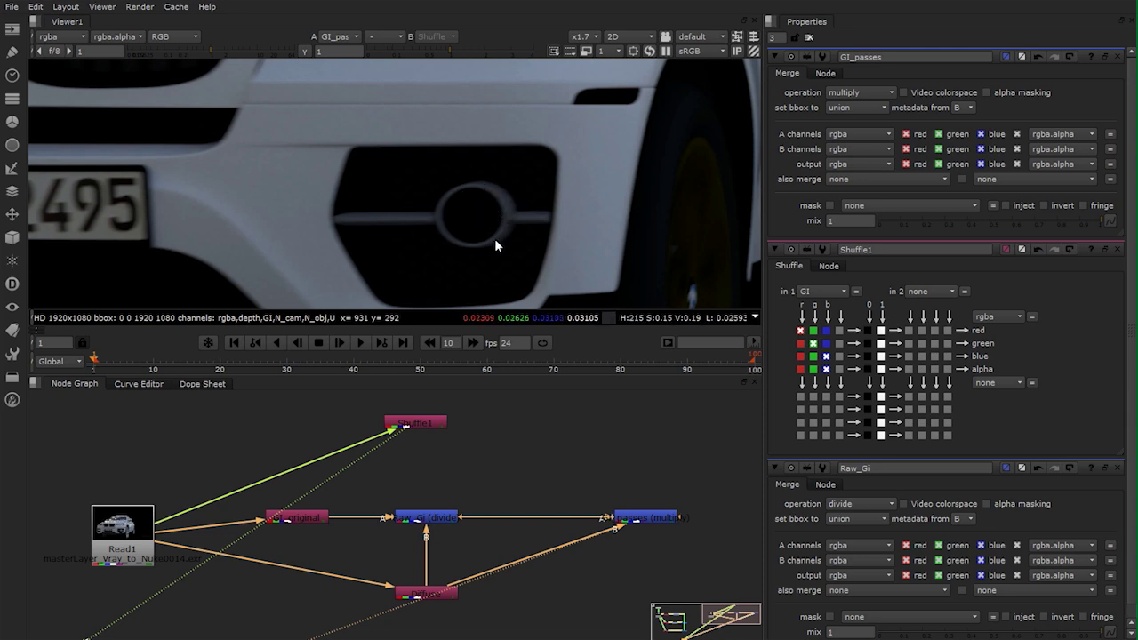
# Delete the Shuffle1 comparison node and review the earlier plus-merge network built from Read2
pyautogui.click(431, 425)
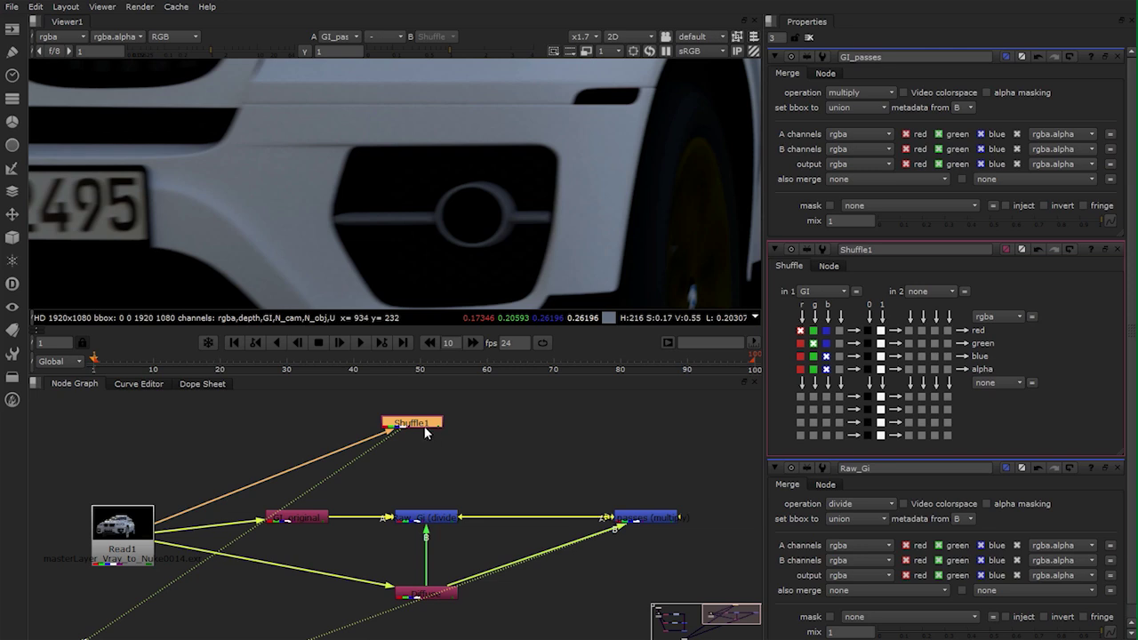
pyautogui.press('Delete')
pyautogui.scroll(-4, 648, 444)
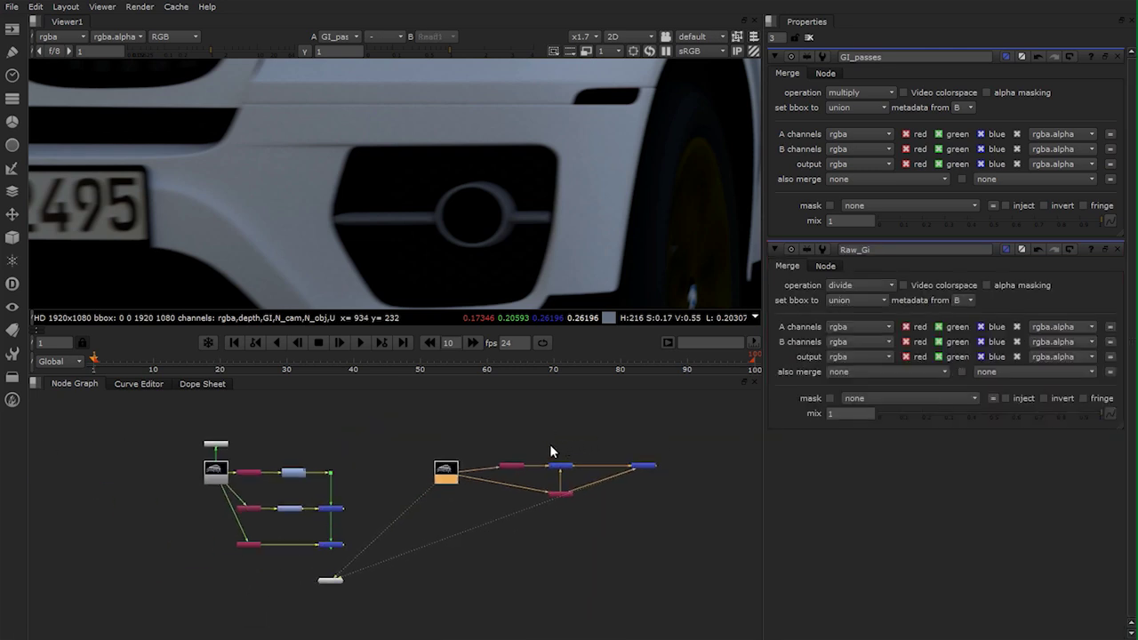
pyautogui.moveTo(320, 479); pyautogui.dragTo(522, 471, button='middle')
pyautogui.scroll(5, 525, 482)
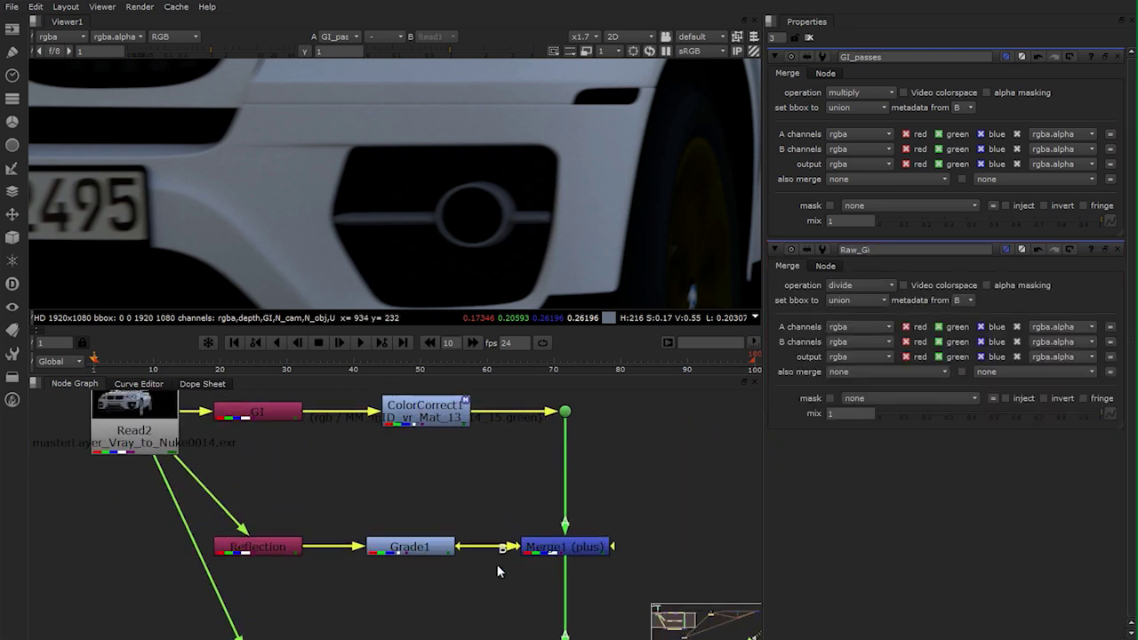
pyautogui.moveTo(401, 608); pyautogui.dragTo(464, 409, button='middle')
pyautogui.scroll(-1, 604, 470)
pyautogui.scroll(-4, 364, 515)
pyautogui.moveTo(693, 430); pyautogui.dragTo(388, 507, button='middle')
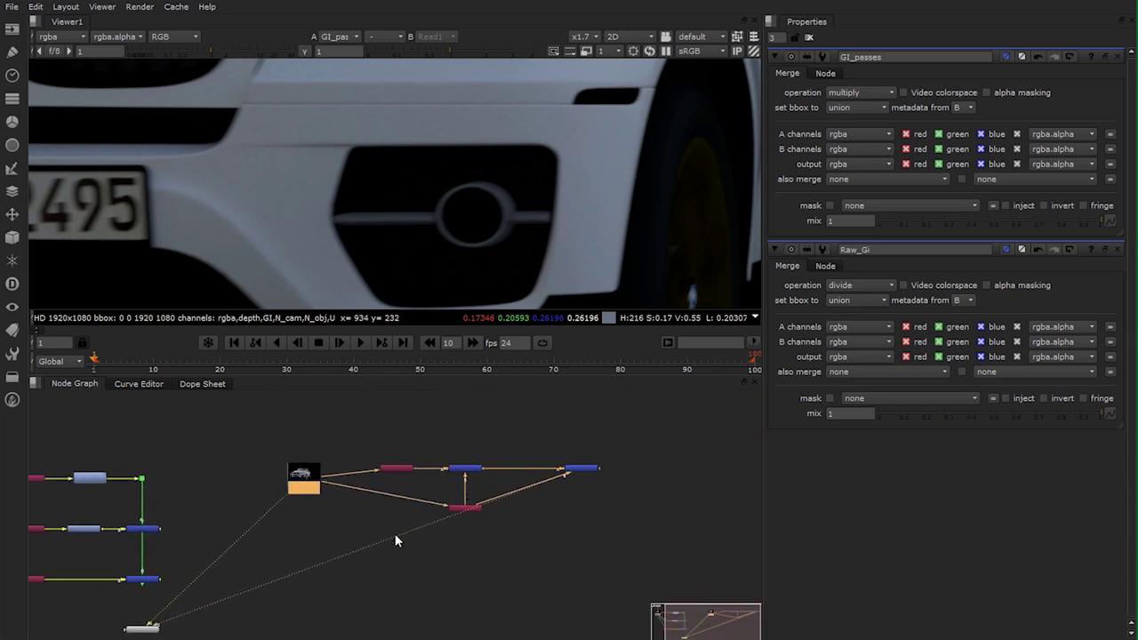
# Disconnect the viewer's inputs from GI_passes and Read1
pyautogui.scroll(3, 427, 534)
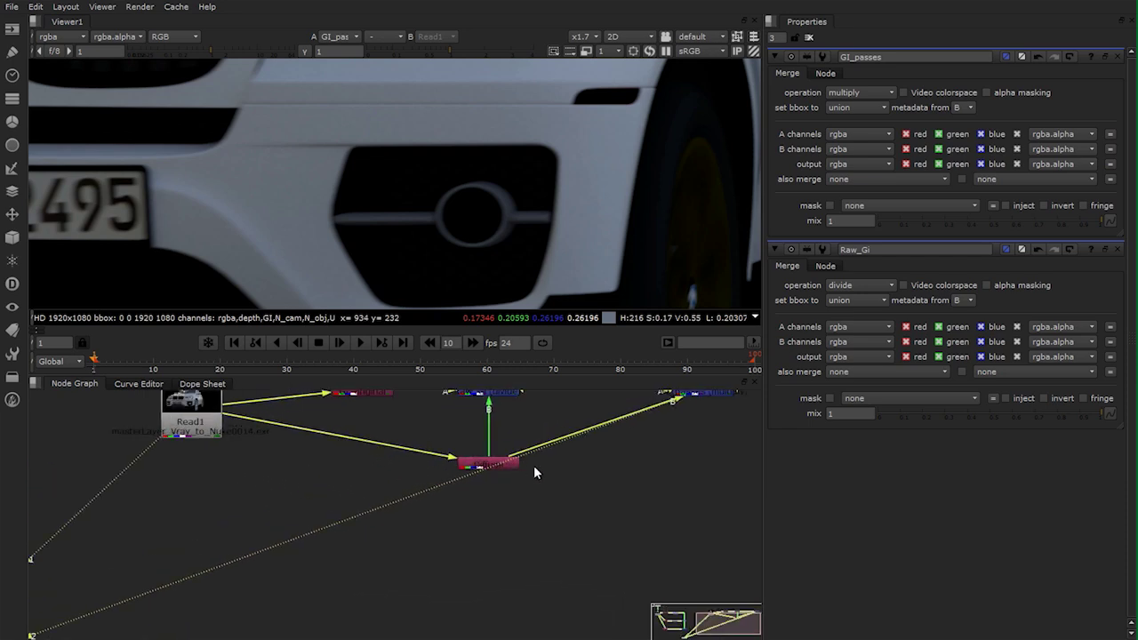
pyautogui.moveTo(629, 446); pyautogui.dragTo(622, 455)
pyautogui.moveTo(176, 447); pyautogui.dragTo(158, 481)
pyautogui.moveTo(243, 579); pyautogui.dragTo(278, 558, button='middle')
pyautogui.scroll(-4, 278, 558)
pyautogui.scroll(3, 394, 480)
# Duplicate the GI_original, Raw_Gi, Diffuse and GI_passes group twice, placing the copies one below the other under the original
pyautogui.moveTo(567, 435); pyautogui.dragTo(249, 587)
pyautogui.click(351, 598)
pyautogui.hotkey('ctrl', 'v')
pyautogui.moveTo(351, 598); pyautogui.dragTo(457, 502, button='middle')
pyautogui.moveTo(434, 492); pyautogui.dragTo(358, 498)
pyautogui.click(493, 578)
pyautogui.moveTo(526, 576); pyautogui.dragTo(499, 542, button='middle')
pyautogui.hotkey('ctrl', 'v')
pyautogui.moveTo(491, 546); pyautogui.dragTo(320, 569)
pyautogui.moveTo(443, 522); pyautogui.dragTo(540, 575, button='middle')
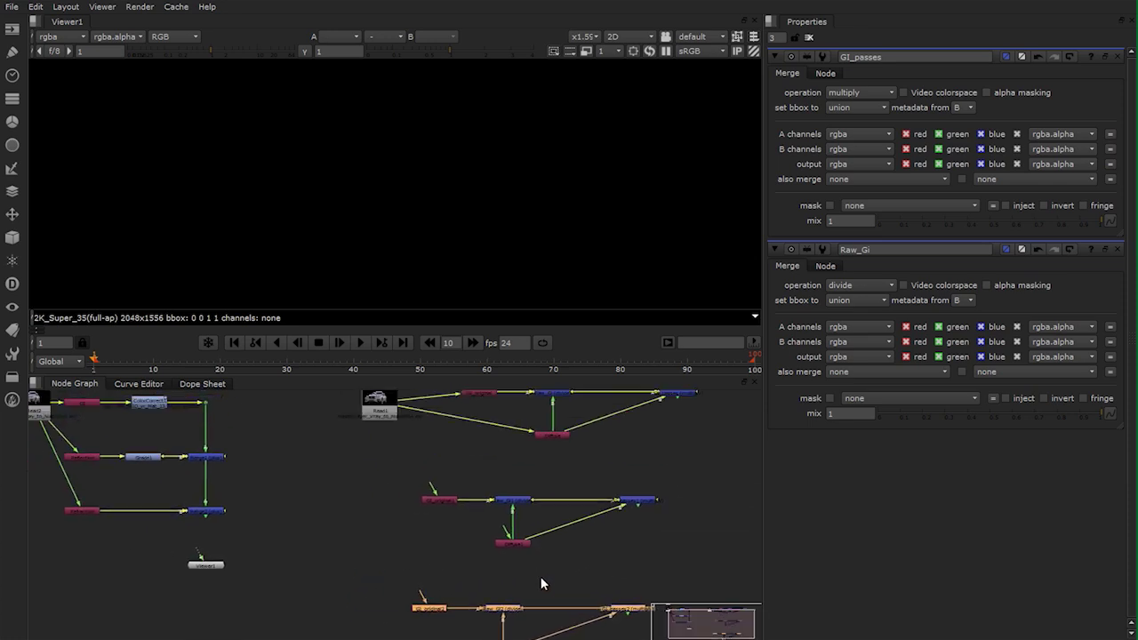
# Connect the first copied group's GI_original1 and Diffuse1 shuffles to Read1
pyautogui.click(480, 482)
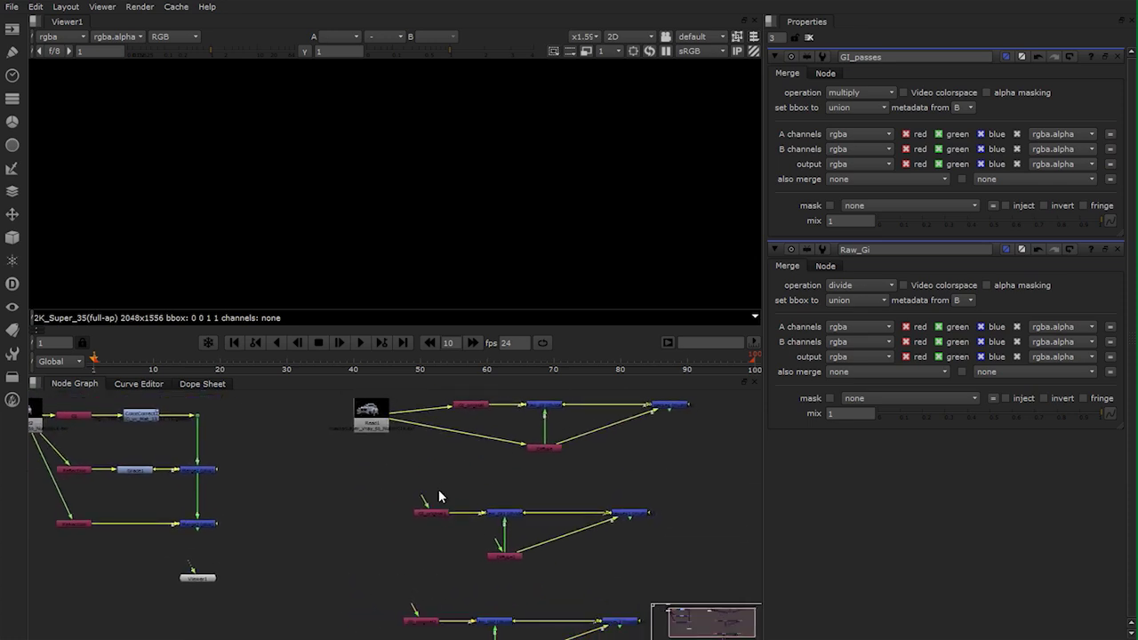
pyautogui.moveTo(409, 463); pyautogui.dragTo(391, 470, button='middle')
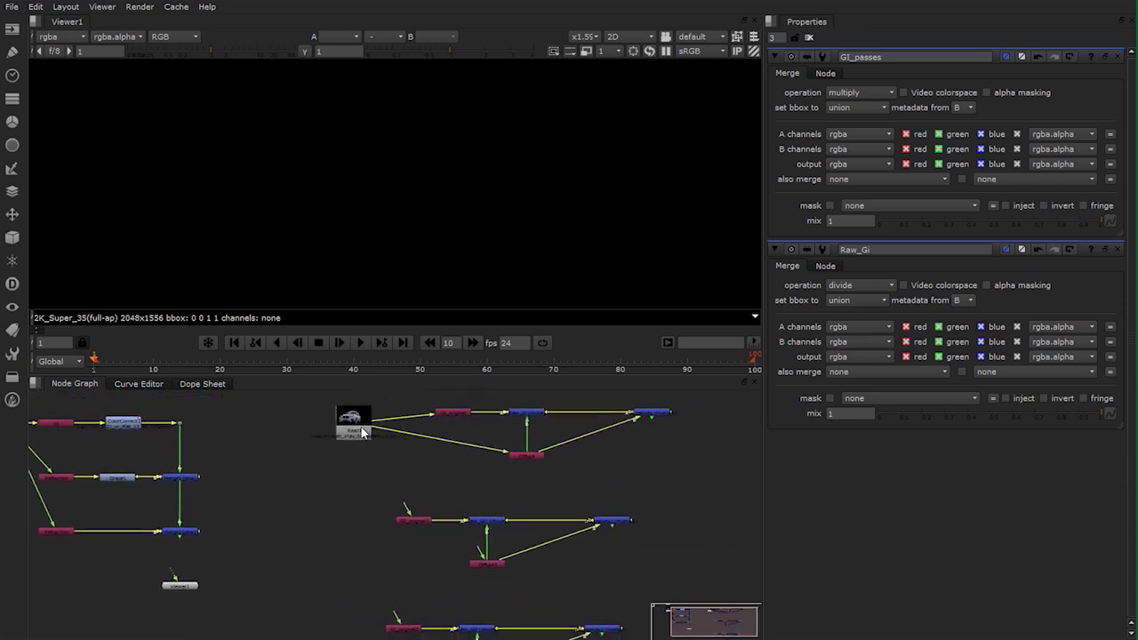
pyautogui.moveTo(399, 508); pyautogui.dragTo(360, 434)
pyautogui.moveTo(478, 554); pyautogui.dragTo(353, 433)
pyautogui.moveTo(412, 499); pyautogui.dragTo(442, 495, button='middle')
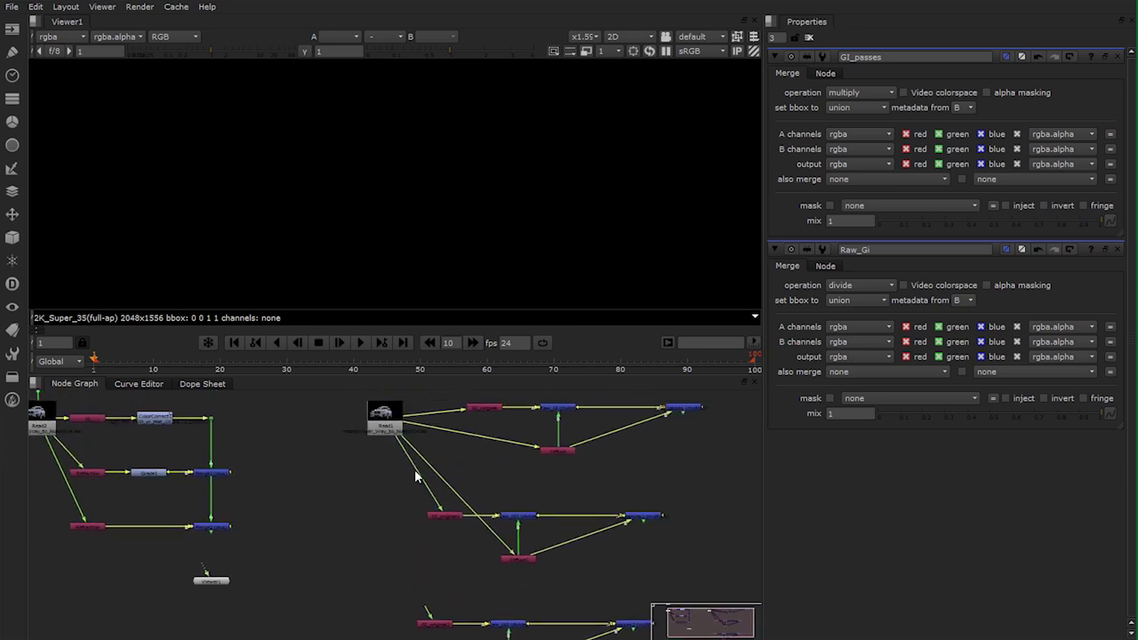
# Add dots to the wires of GI_original1 and Diffuse1 and align them vertically below Read1
pyautogui.keyDown('ctrl'); pyautogui.moveTo(414, 477); pyautogui.dragTo(380, 517); pyautogui.keyUp('ctrl')
pyautogui.keyDown('ctrl'); pyautogui.moveTo(477, 511); pyautogui.dragTo(380, 562); pyautogui.keyUp('ctrl')
pyautogui.moveTo(380, 517); pyautogui.dragTo(385, 519)
pyautogui.moveTo(420, 572); pyautogui.dragTo(425, 489, button='middle')
# Connect the second copied group's two shuffles to Read1 and route their wires through dots aligned below it
pyautogui.moveTo(434, 531); pyautogui.dragTo(387, 461)
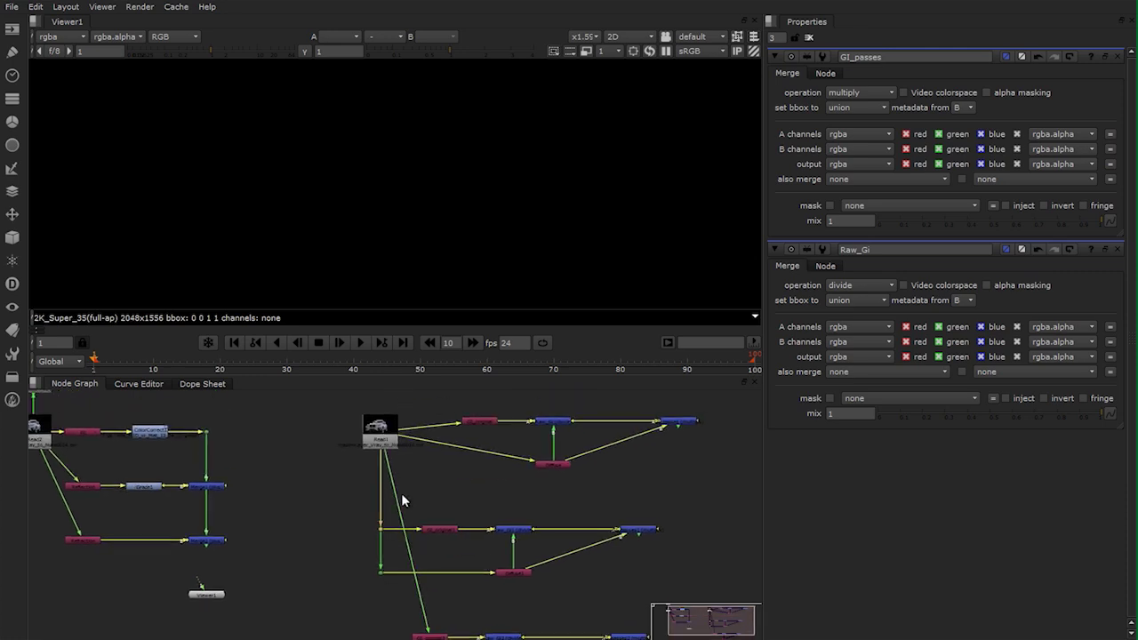
pyautogui.moveTo(430, 622); pyautogui.dragTo(433, 477, button='middle')
pyautogui.moveTo(497, 524); pyautogui.dragTo(426, 449)
pyautogui.moveTo(426, 455); pyautogui.dragTo(424, 550, button='middle')
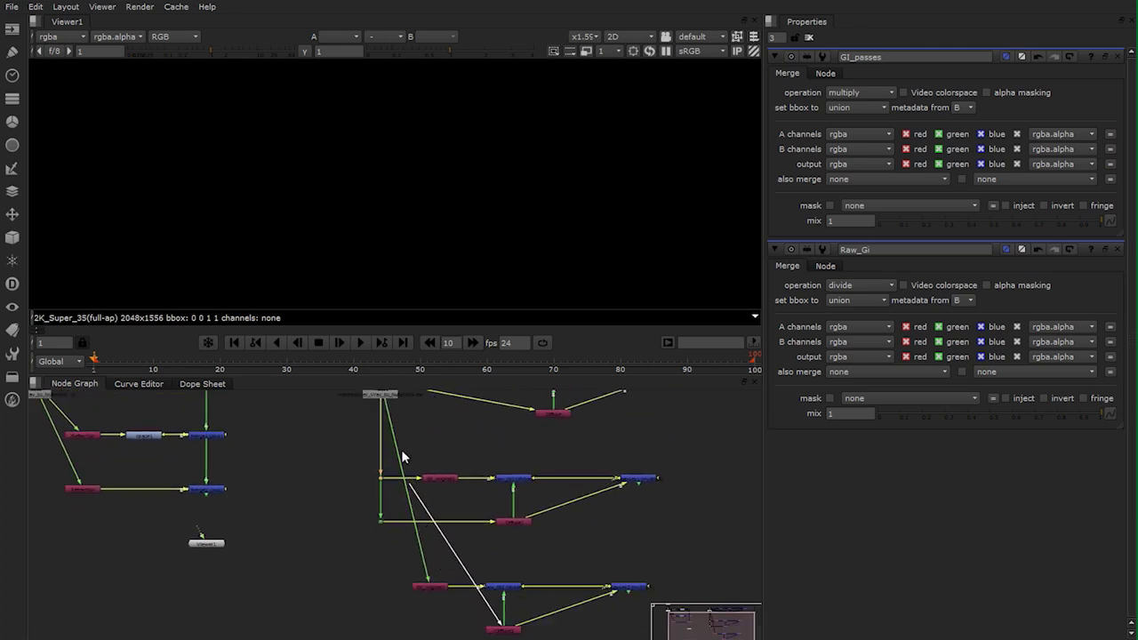
pyautogui.keyDown('ctrl'); pyautogui.moveTo(449, 524); pyautogui.dragTo(382, 634); pyautogui.keyUp('ctrl')
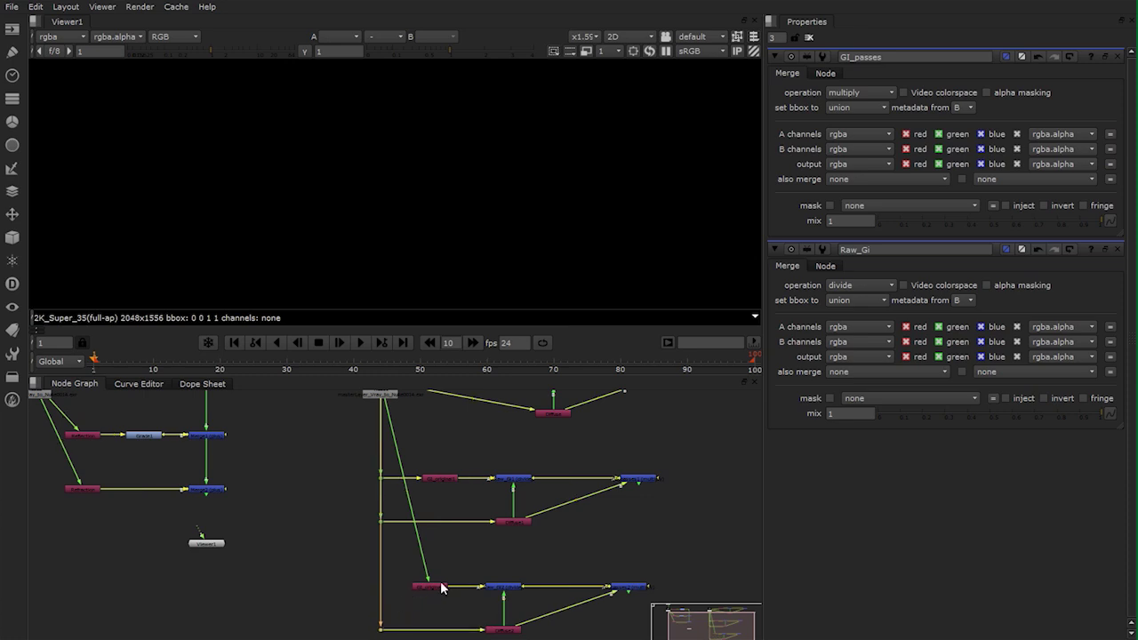
pyautogui.keyDown('ctrl'); pyautogui.moveTo(414, 493); pyautogui.dragTo(382, 587); pyautogui.keyUp('ctrl')
pyautogui.moveTo(508, 469); pyautogui.dragTo(482, 578, button='middle')
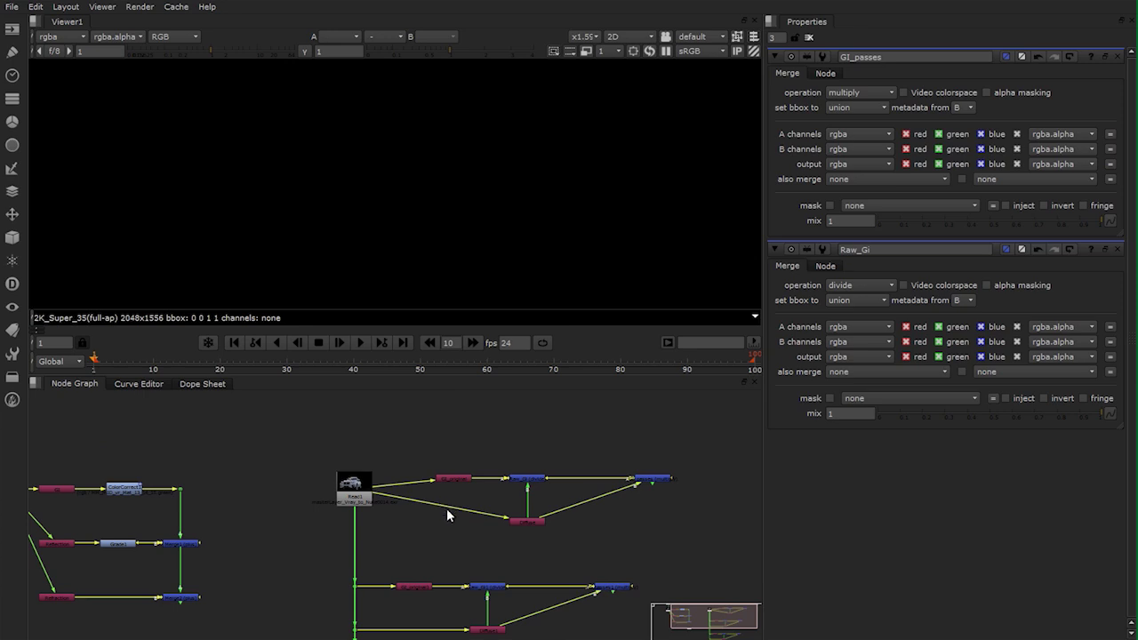
# Move Read1 above the original group and route the GI_original and Diffuse wires through dots on the vertical line
pyautogui.moveTo(365, 498); pyautogui.dragTo(358, 423)
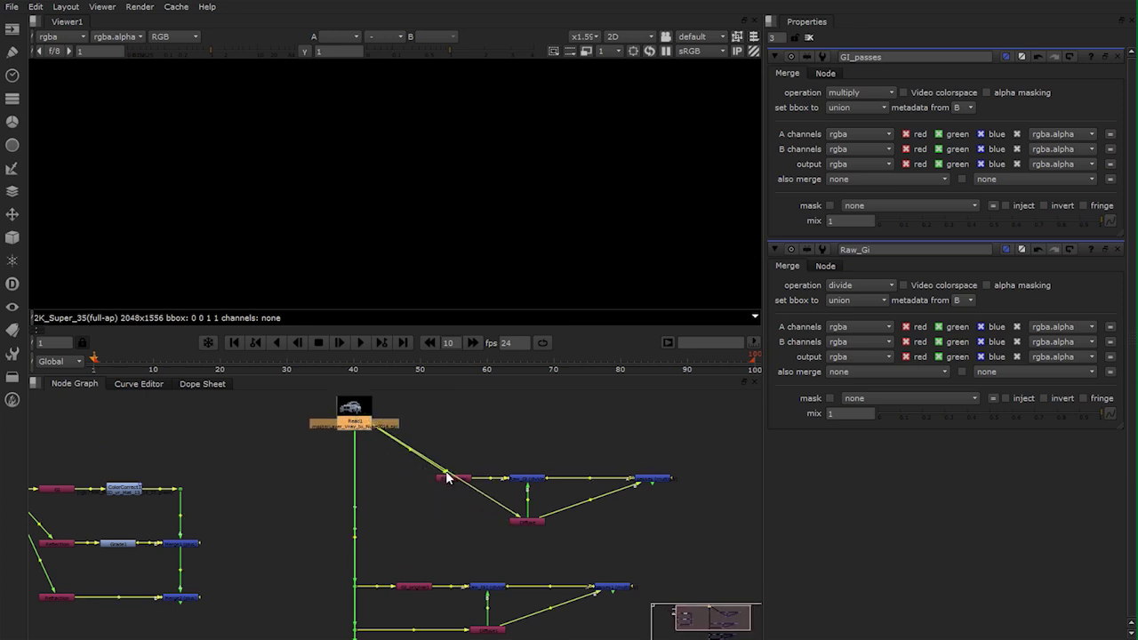
pyautogui.keyDown('ctrl'); pyautogui.moveTo(444, 477); pyautogui.dragTo(355, 529); pyautogui.keyUp('ctrl')
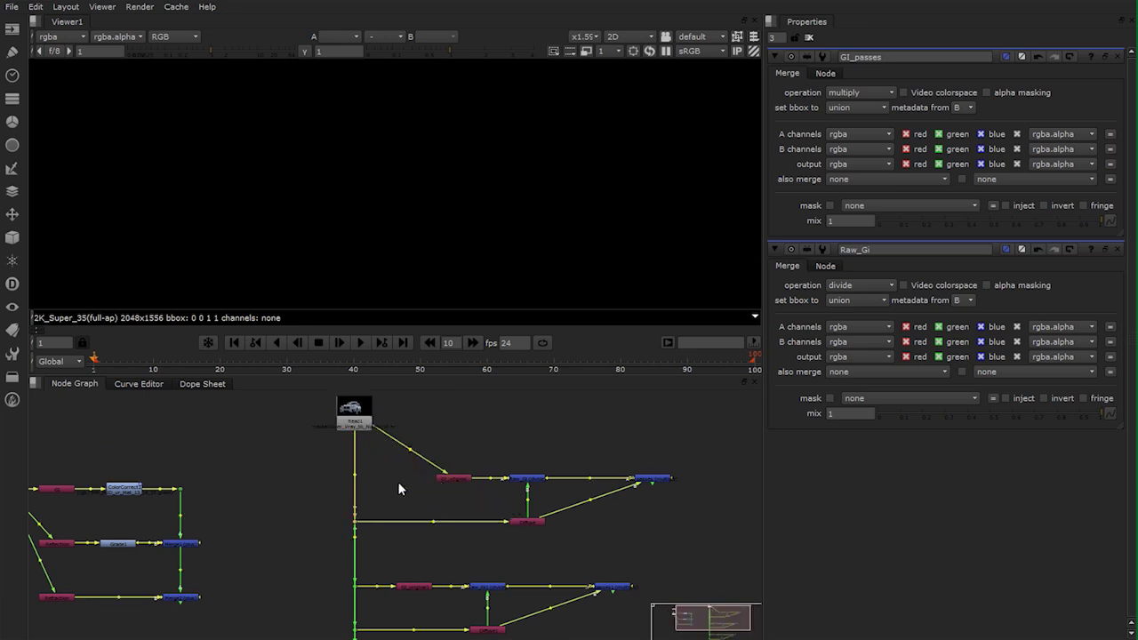
pyautogui.keyDown('ctrl'); pyautogui.moveTo(386, 459); pyautogui.dragTo(352, 470); pyautogui.keyUp('ctrl')
pyautogui.doubleClick(353, 468)
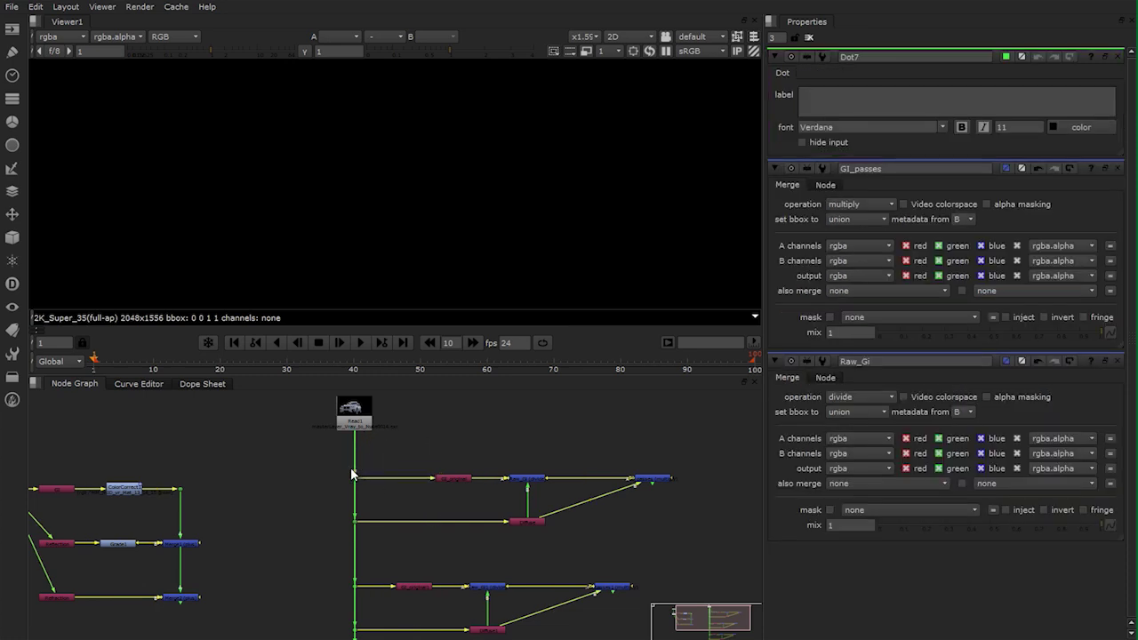
# Examine the layout of the three divide/multiply branches and the settings of GI_passes
pyautogui.press('f')
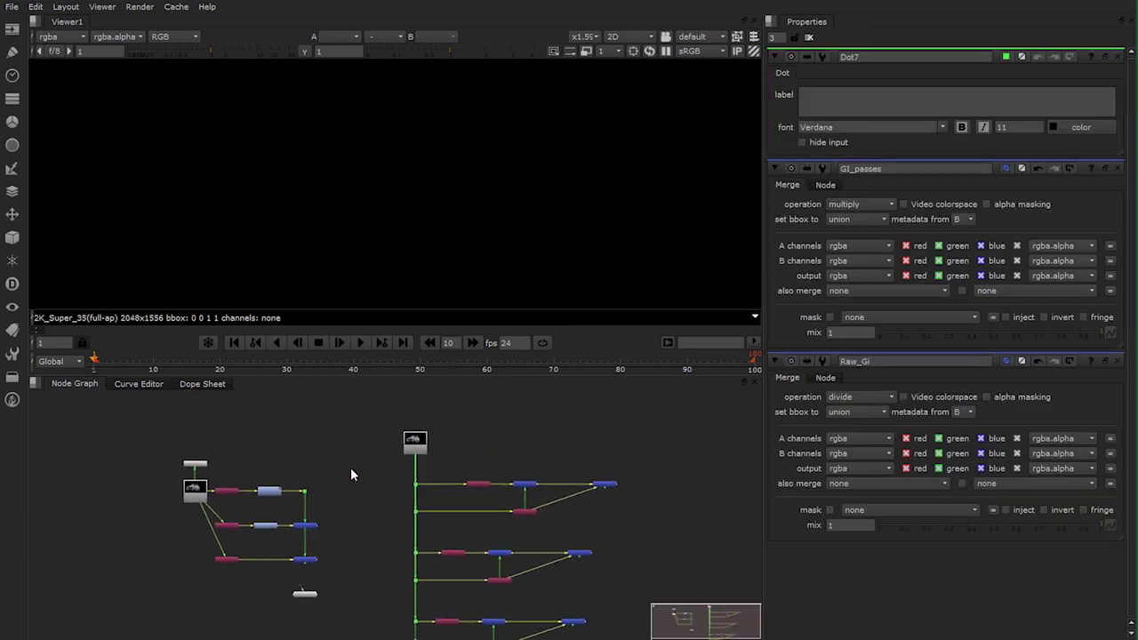
pyautogui.moveTo(350, 467); pyautogui.dragTo(329, 412, button='middle')
pyautogui.scroll(5, 350, 468)
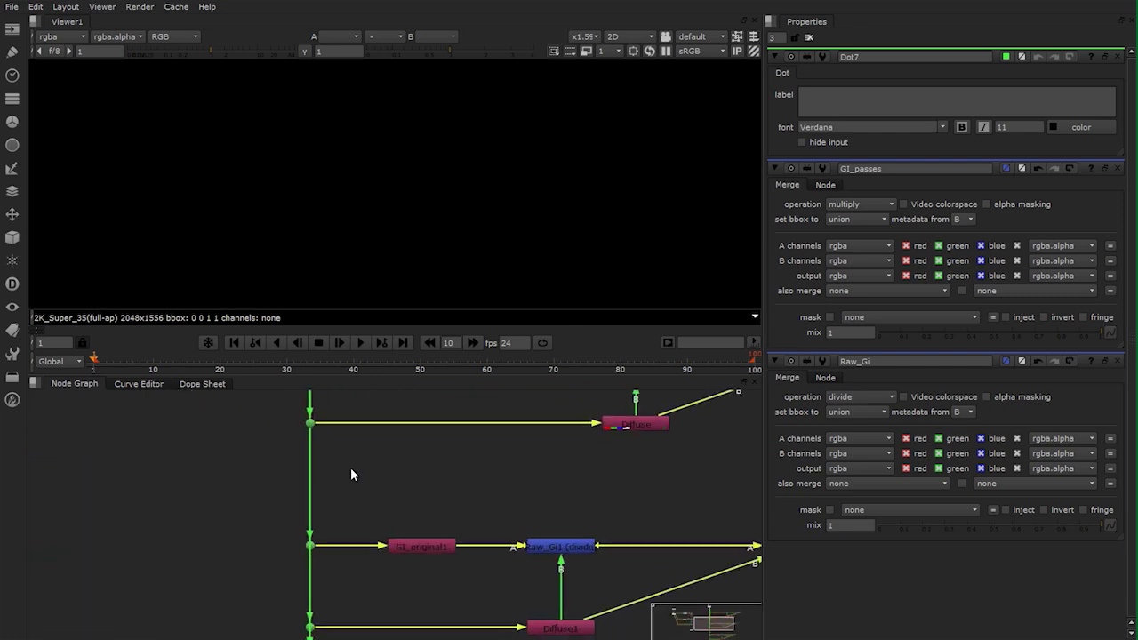
pyautogui.moveTo(350, 468); pyautogui.dragTo(358, 412, button='middle')
pyautogui.press('f')
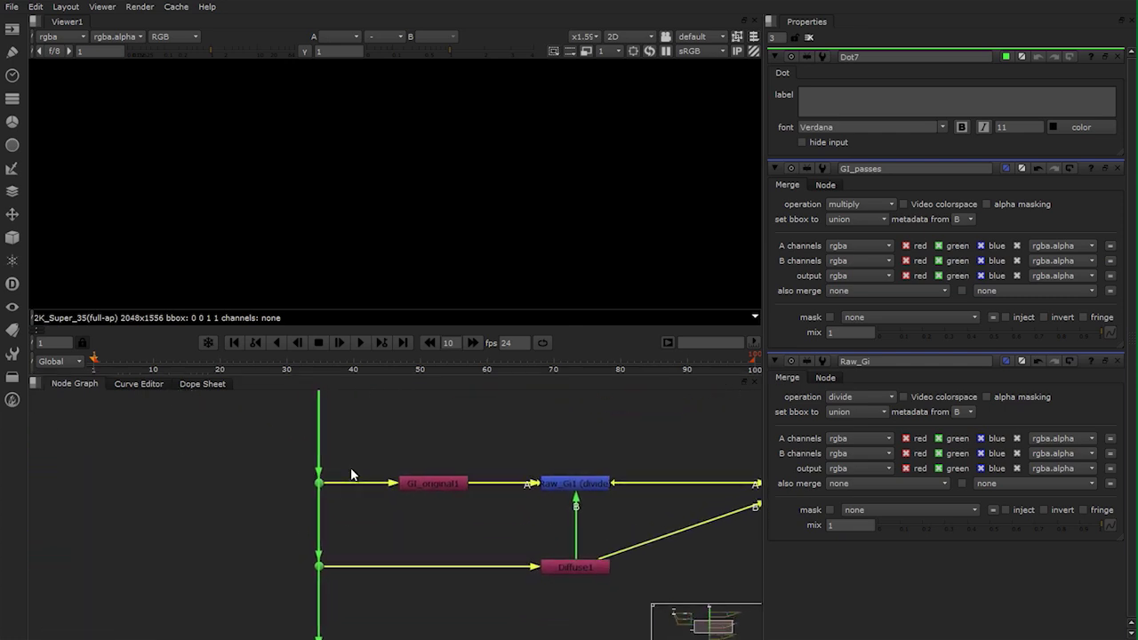
pyautogui.press('f')
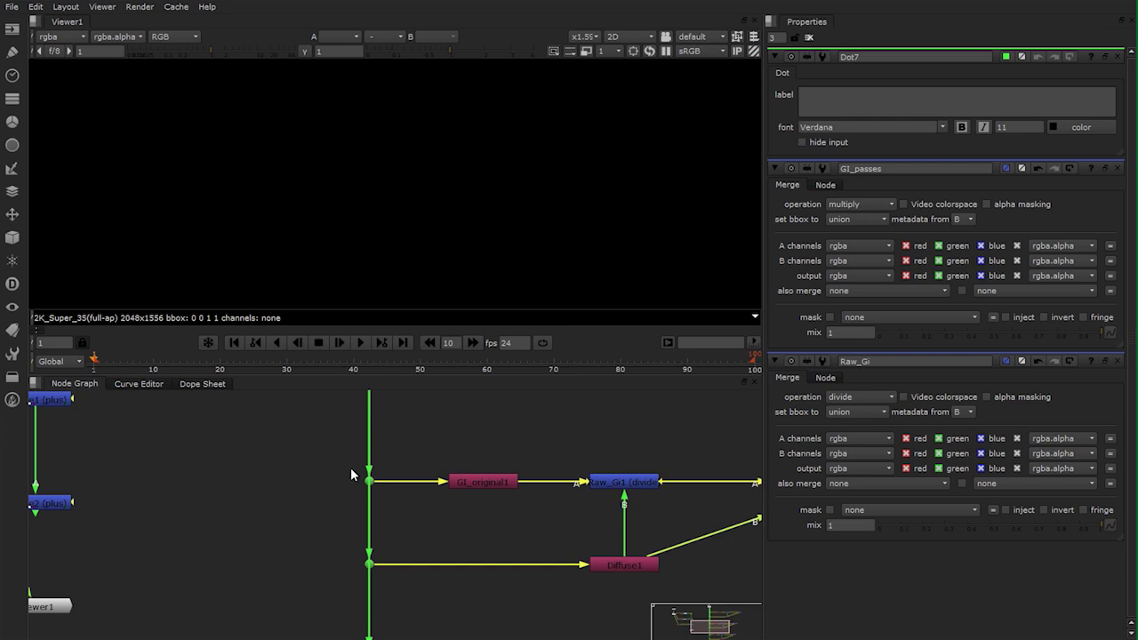
pyautogui.press('f')
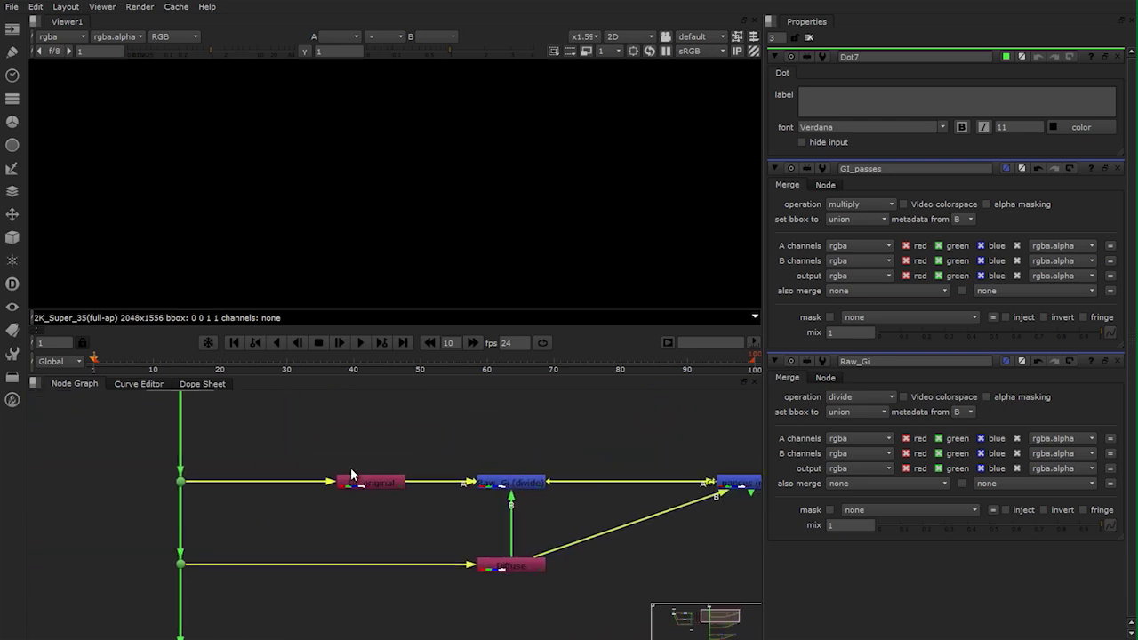
pyautogui.moveTo(351, 475); pyautogui.dragTo(178, 498, button='middle')
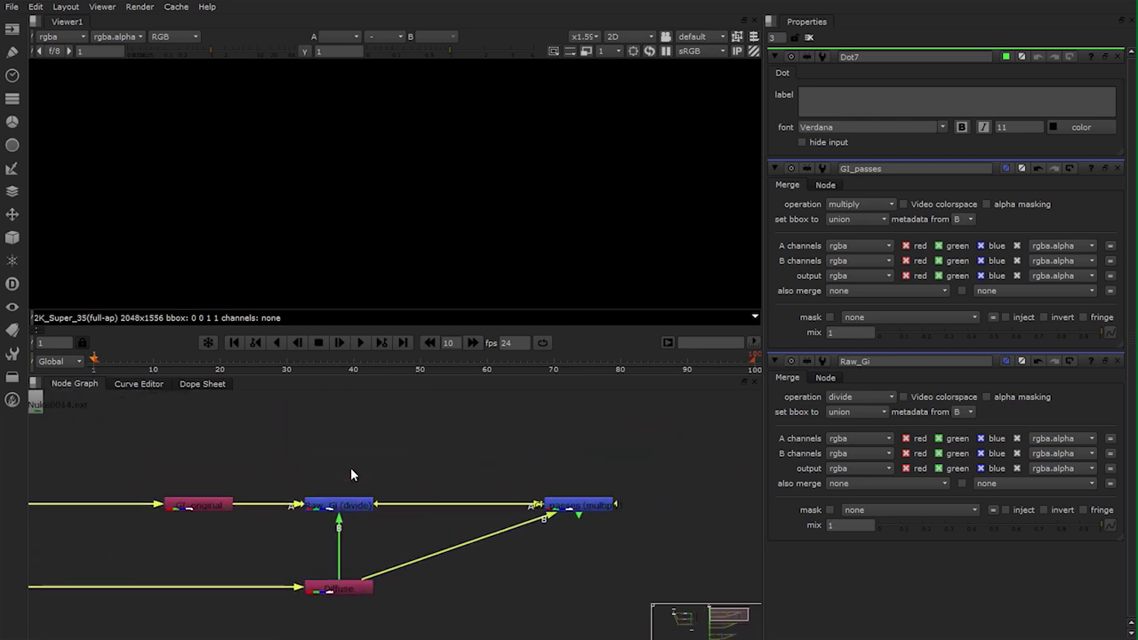
pyautogui.doubleClick(577, 505)
pyautogui.hotkey('ctrl', 'a')
pyautogui.press('f')
pyautogui.scroll(-4, 351, 474)
pyautogui.moveTo(351, 475); pyautogui.dragTo(428, 420, button='middle')
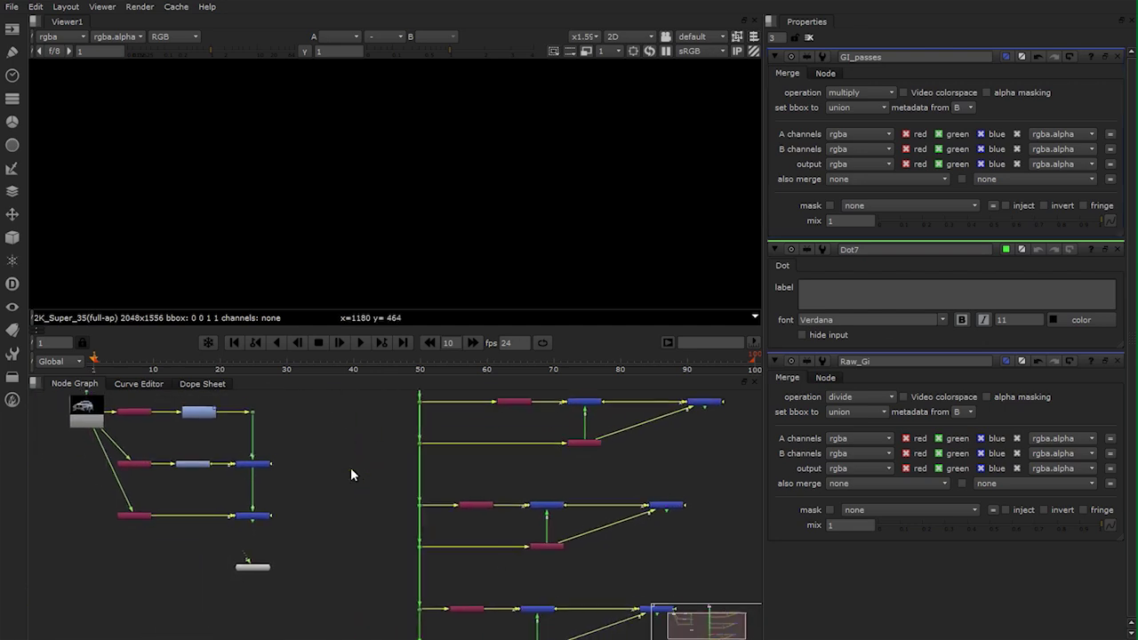
# Rename the GI_original1 shuffle in the second branch as Reflection_Original
pyautogui.scroll(3, 351, 475)
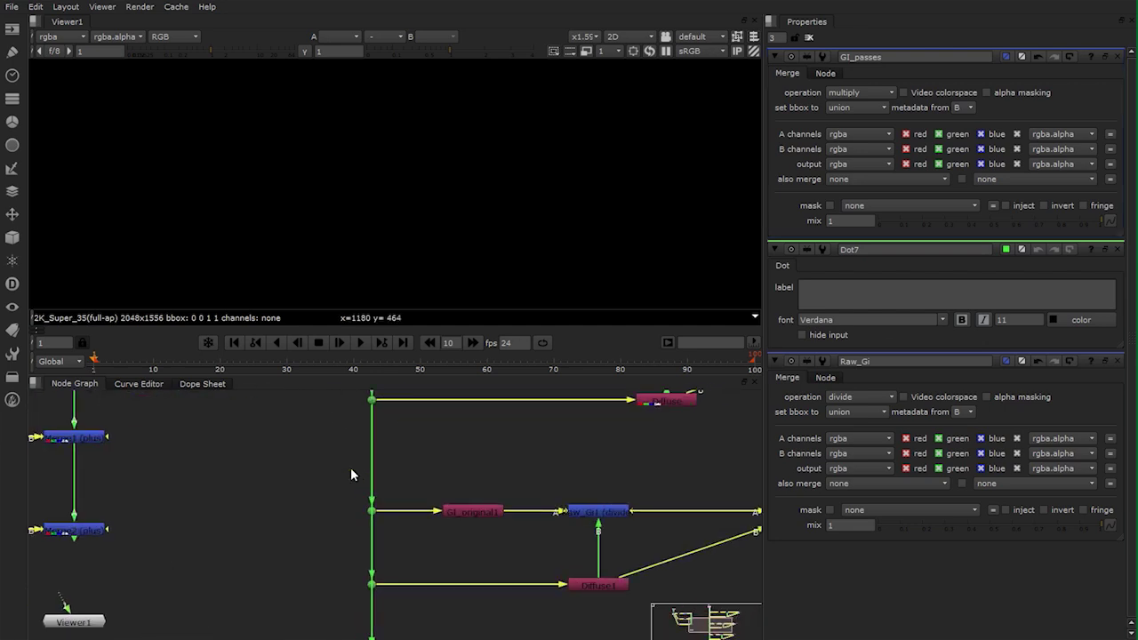
pyautogui.moveTo(351, 474); pyautogui.dragTo(346, 451, button='middle')
pyautogui.click(475, 488)
pyautogui.write('nR')
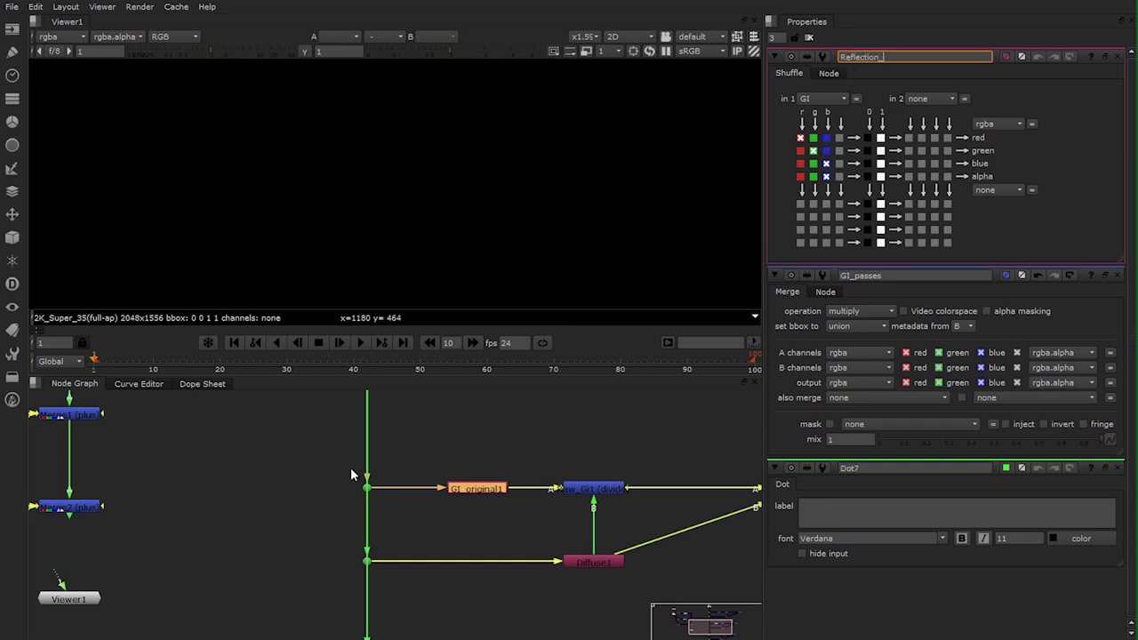
pyautogui.write('eflection_Original')
pyautogui.press('Return')
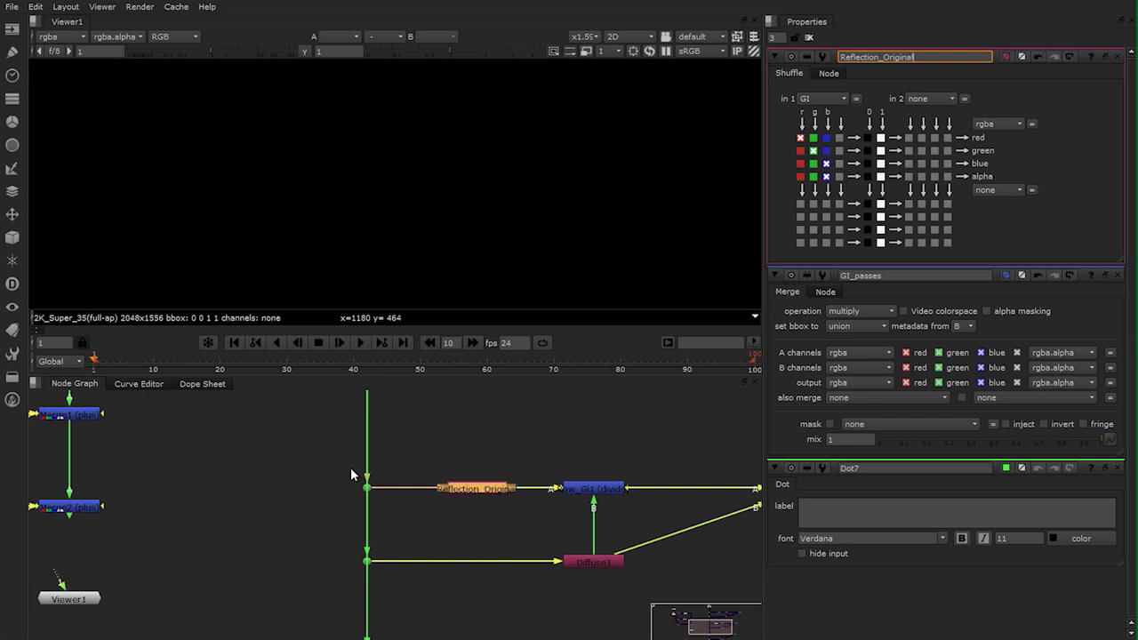
# Set the first input layer of Reflection_Original to reflect
pyautogui.click(823, 99)
pyautogui.press('Down')
pyautogui.press('Down')
pyautogui.press('Down')
pyautogui.press('Down')
pyautogui.press('Return')
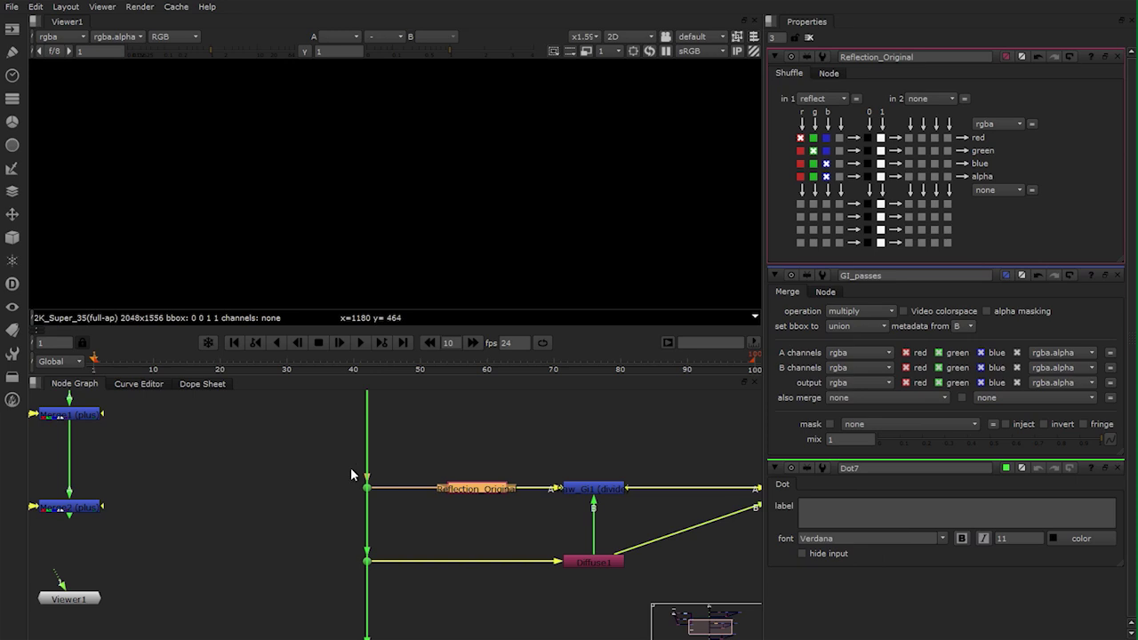
# Rename the Diffuse1 shuffle in the second branch as Reflection_Filter and set its first input layer to reflectionFilter
pyautogui.doubleClick(593, 562)
pyautogui.write('n')
pyautogui.write('Reflectio')
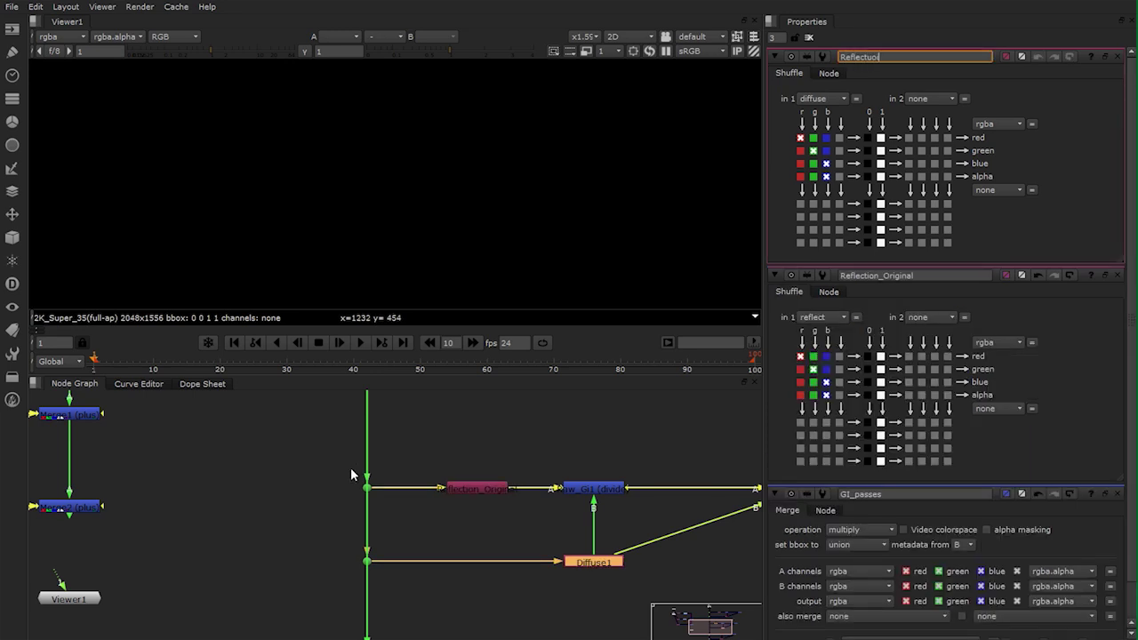
pyautogui.write('n_Filter')
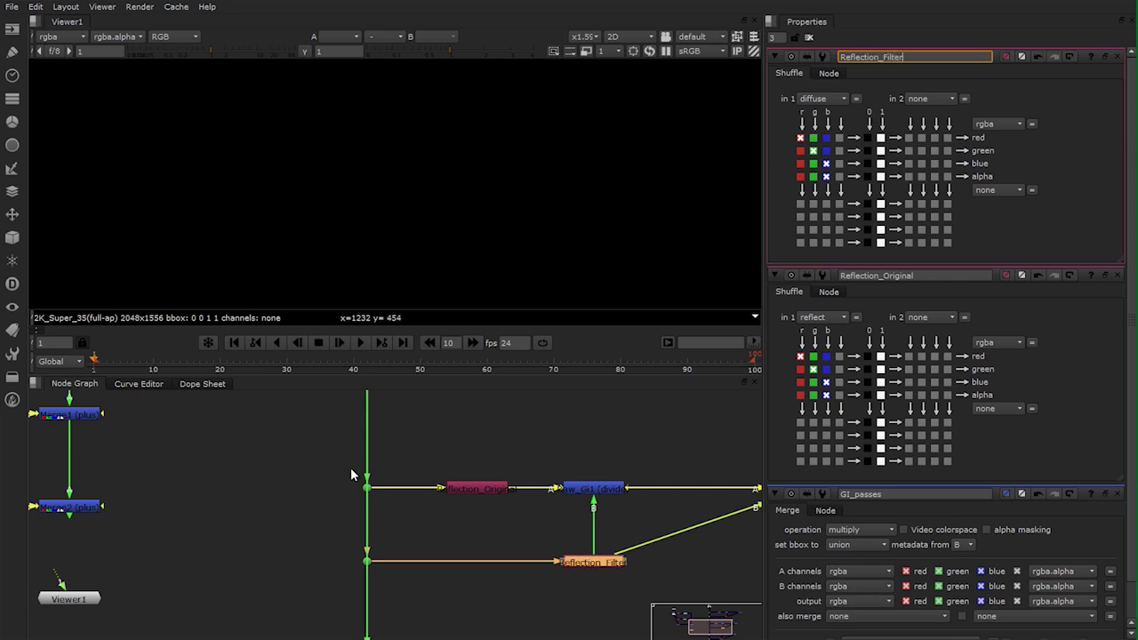
pyautogui.click(821, 99)
pyautogui.press('Down')
pyautogui.press('Down')
pyautogui.press('Down')
pyautogui.press('Return')
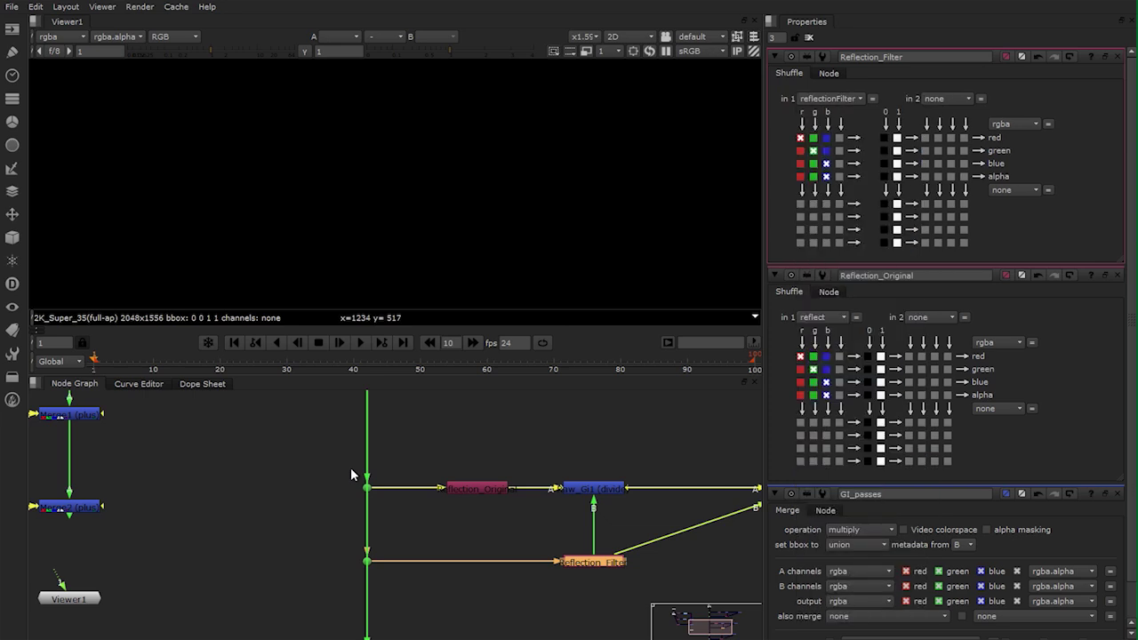
# View the Raw_Gi1 divide result and inspect the raw reflection around the car's mirror, window edges and front
pyautogui.doubleClick(593, 489)
pyautogui.moveTo(594, 489); pyautogui.dragTo(514, 513, button='middle')
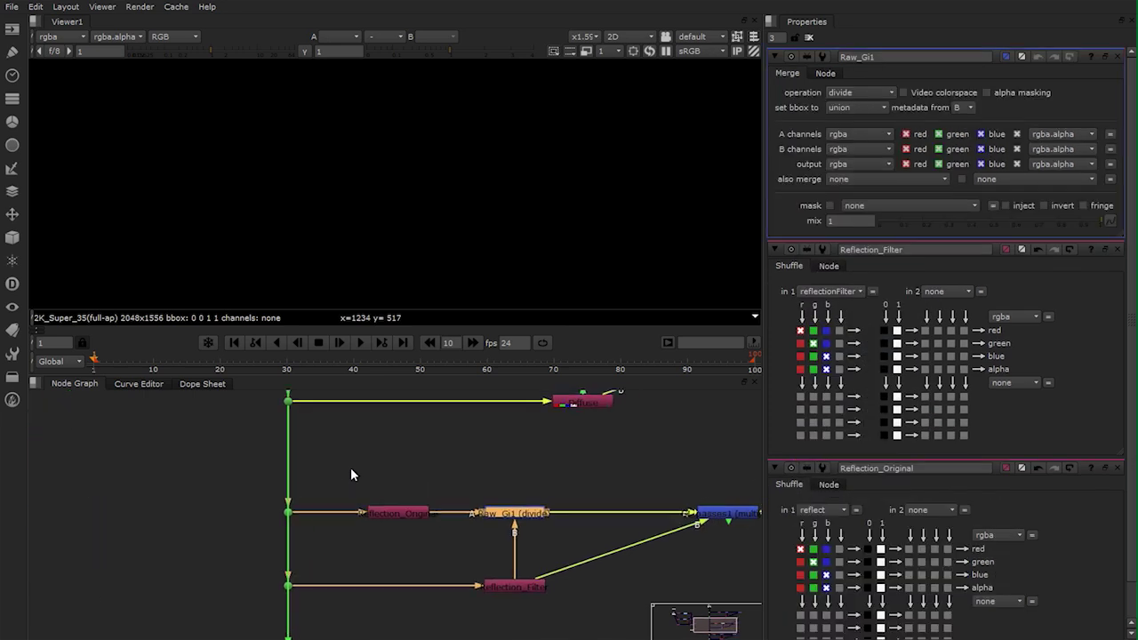
pyautogui.press('1')
pyautogui.scroll(-6, 715, 230)
pyautogui.moveTo(713, 236); pyautogui.dragTo(538, 294, button='middle')
pyautogui.scroll(6, 552, 185)
pyautogui.moveTo(553, 185)
pyautogui.mouseDown(button='middle')
pyautogui.moveTo(356, 191)
pyautogui.moveTo(406, 253)
pyautogui.mouseUp(button='middle')
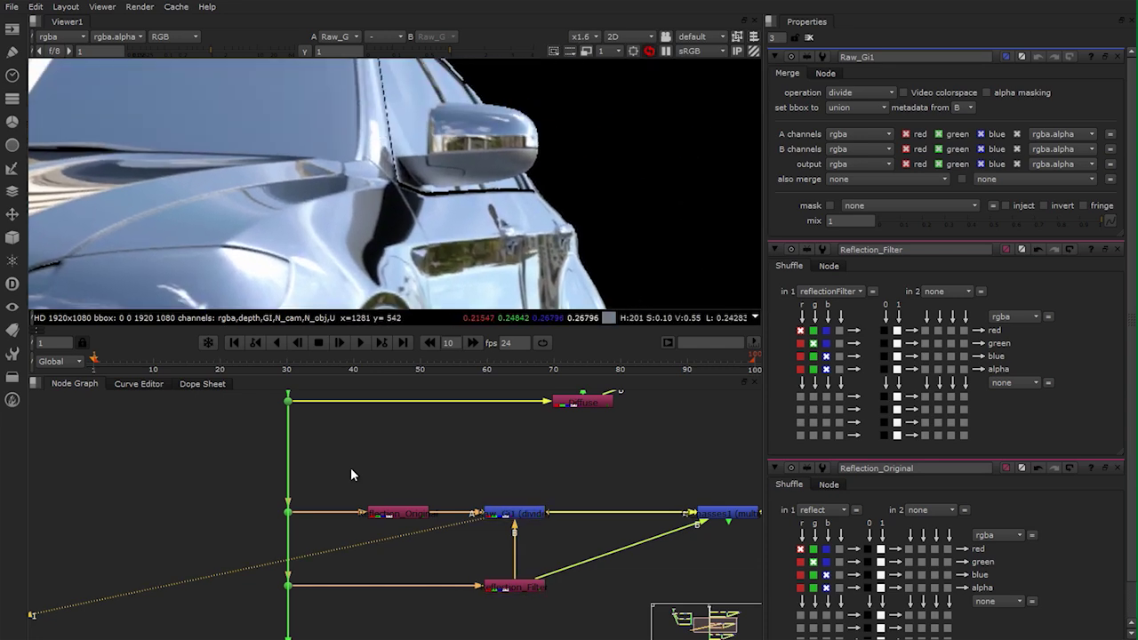
pyautogui.scroll(3, 498, 214)
pyautogui.moveTo(302, 192); pyautogui.dragTo(315, 271, button='middle')
pyautogui.moveTo(244, 111)
pyautogui.mouseDown(button='middle')
pyautogui.moveTo(238, 147)
pyautogui.moveTo(297, 200)
pyautogui.mouseUp(button='middle')
pyautogui.moveTo(197, 106); pyautogui.dragTo(348, 198, button='middle')
pyautogui.moveTo(360, 134); pyautogui.dragTo(356, 138, button='middle')
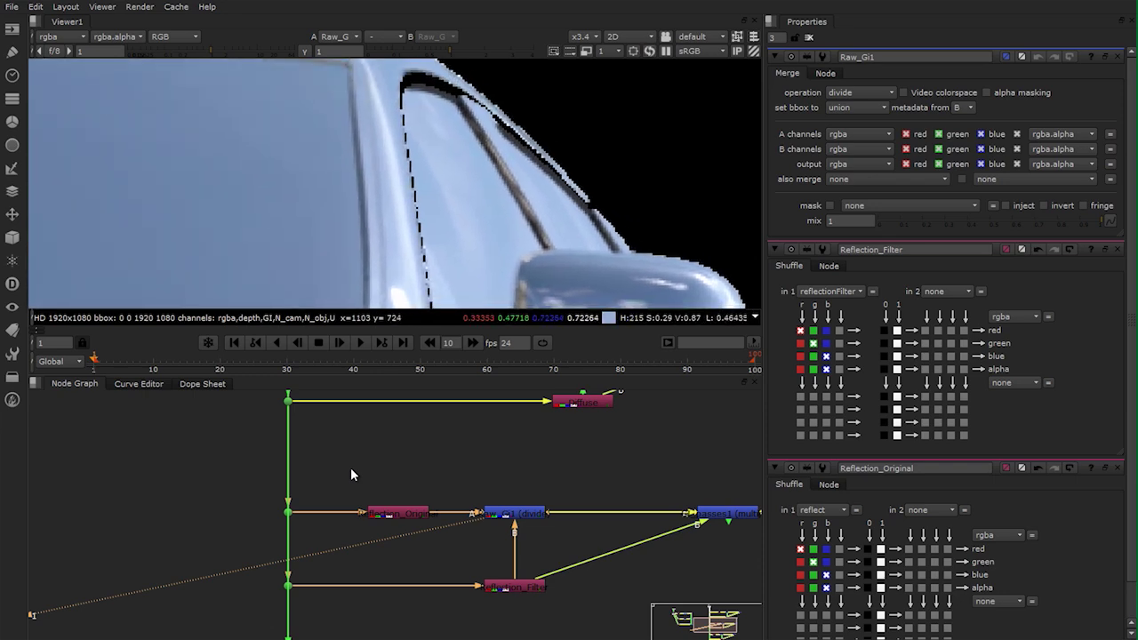
pyautogui.scroll(-4, 413, 142)
pyautogui.moveTo(445, 257); pyautogui.dragTo(582, 183, button='middle')
pyautogui.scroll(-4, 577, 177)
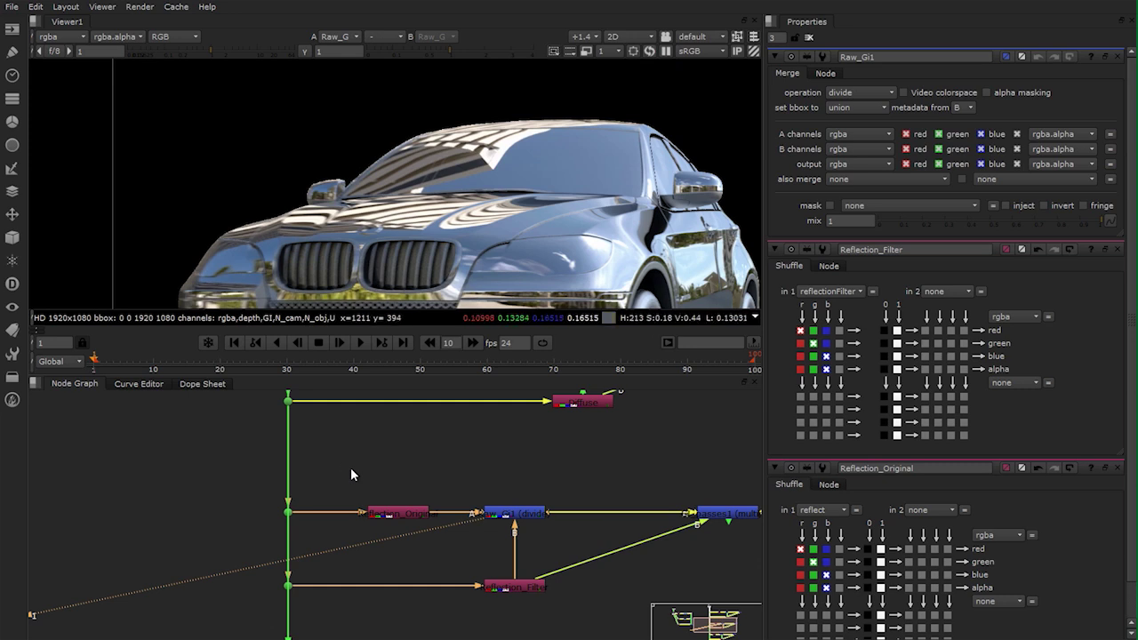
pyautogui.moveTo(582, 210); pyautogui.dragTo(570, 155, button='middle')
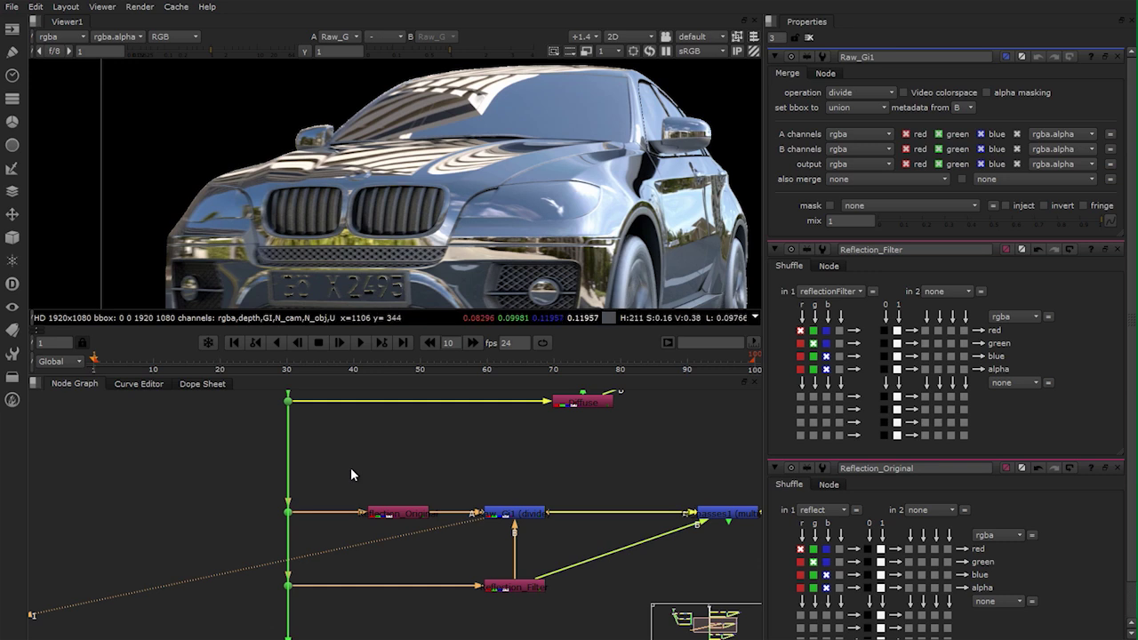
# Rename the Raw_Gi1 divide merge in the second branch as Raw_Reflection
pyautogui.click(513, 512)
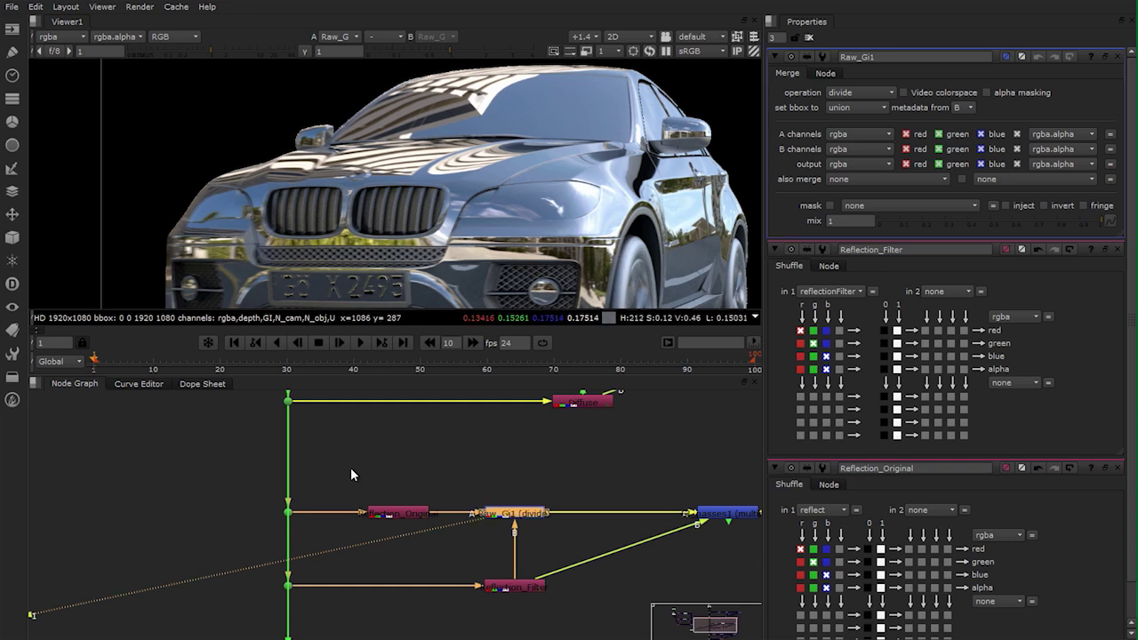
pyautogui.doubleClick(857, 57)
pyautogui.write('Raw_R')
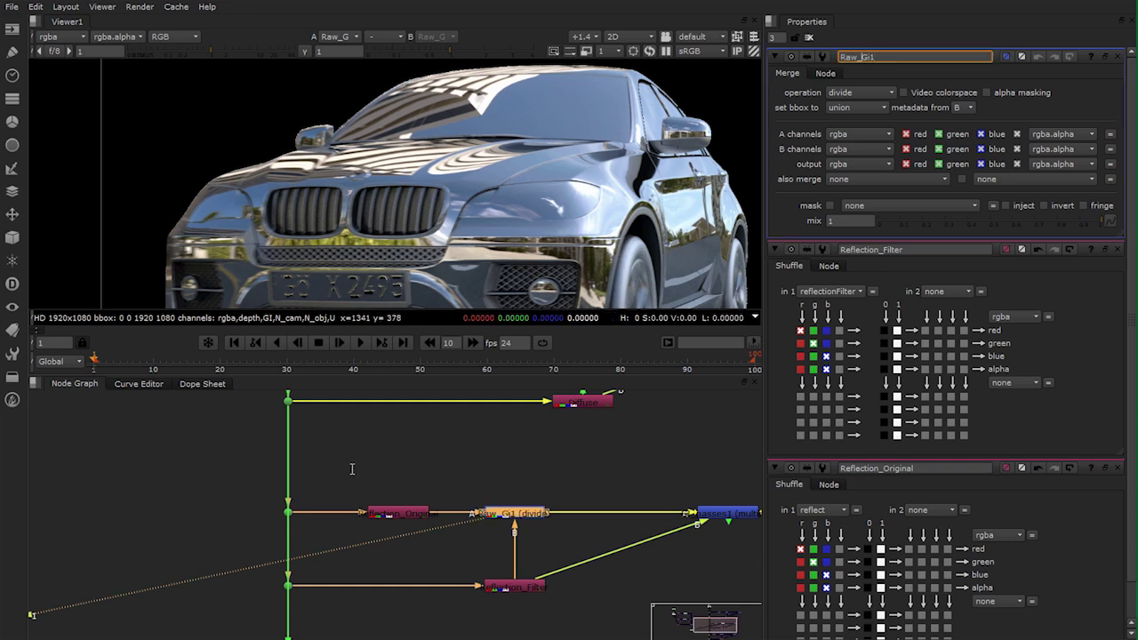
pyautogui.write('eflectu')
pyautogui.write('on')
pyautogui.press('Return')
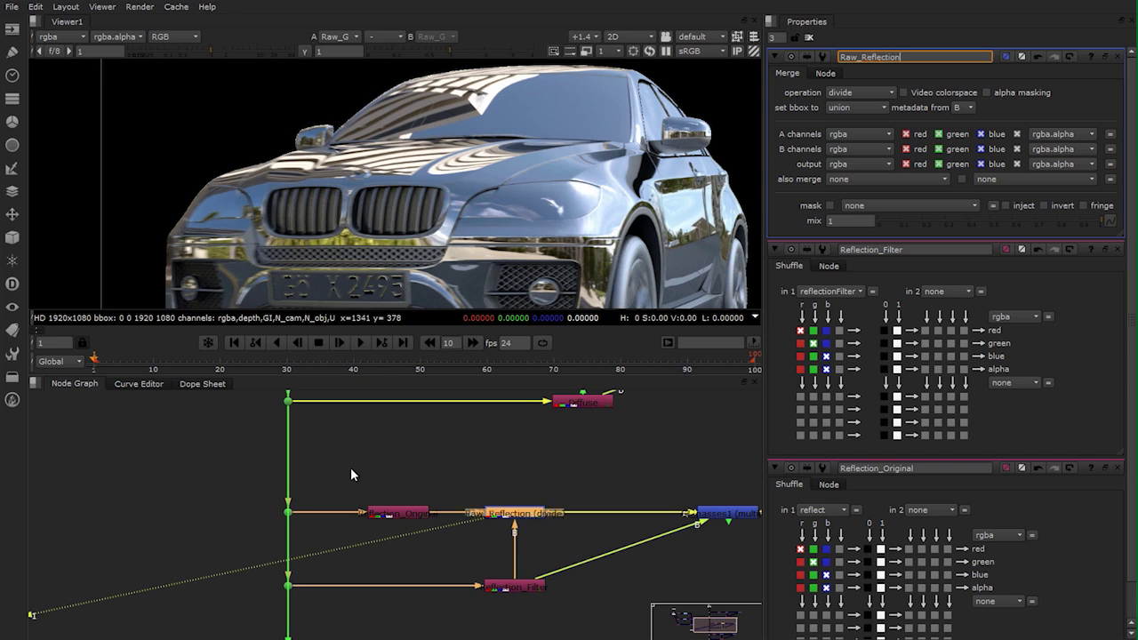
# View the result of the GI_passes1 multiply merge at the end of the reflection branch
pyautogui.moveTo(351, 474); pyautogui.dragTo(258, 457, button='middle')
pyautogui.click(351, 475)
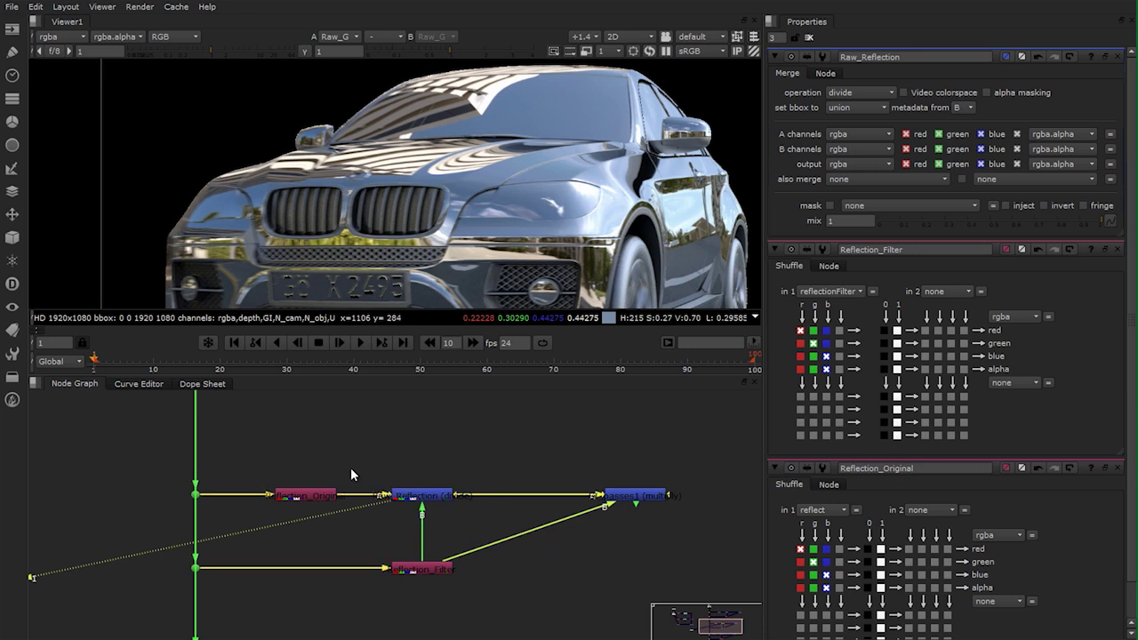
pyautogui.doubleClick(634, 494)
pyautogui.press('1')
pyautogui.click(351, 475)
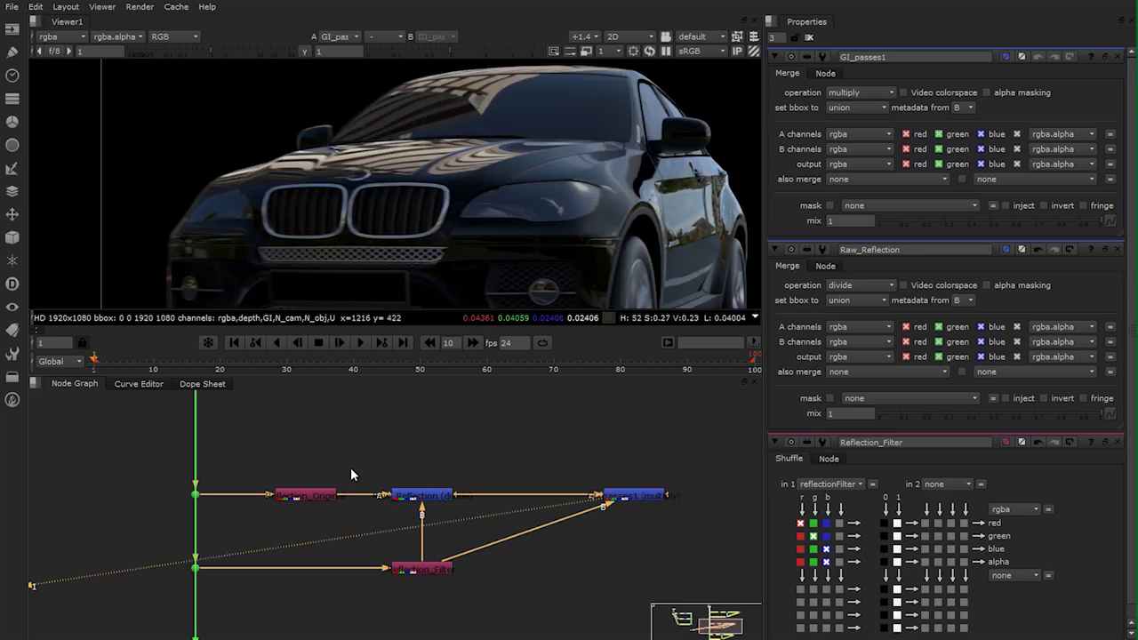
pyautogui.scroll(-3, 613, 205)
pyautogui.scroll(-4, 351, 476)
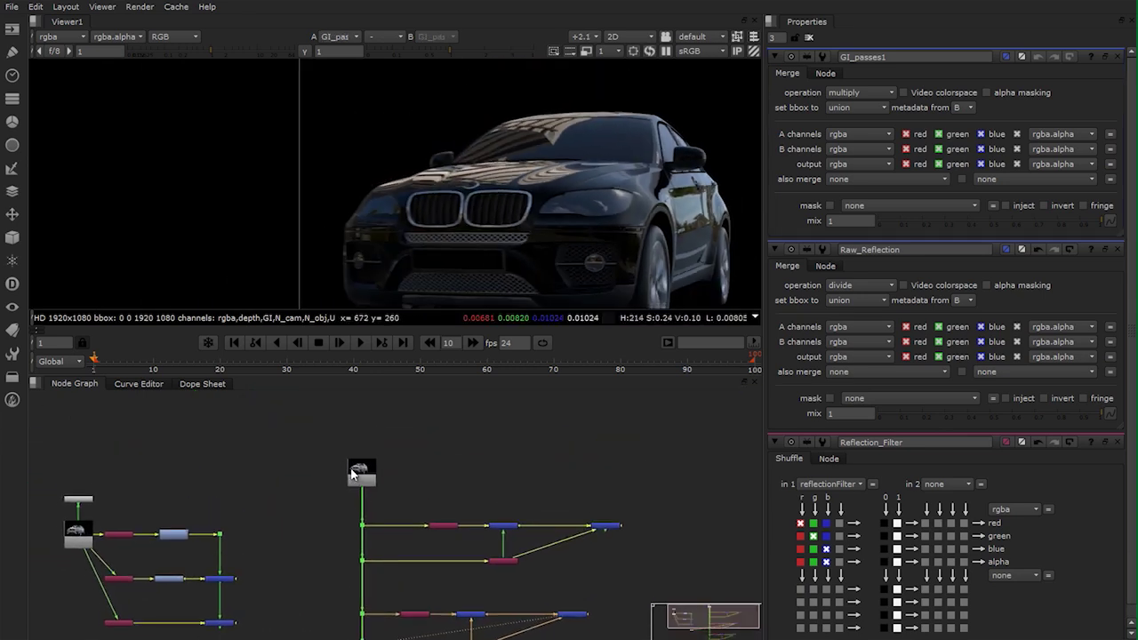
# Compare the Reflection_Original shuffle with the GI_passes1 multiply result in the viewer
pyautogui.scroll(5, 351, 475)
pyautogui.moveTo(351, 475)
pyautogui.mouseDown(button='middle')
pyautogui.moveTo(381, 496)
pyautogui.moveTo(18, 403)
pyautogui.moveTo(248, 448)
pyautogui.mouseUp(button='middle')
pyautogui.click(275, 501)
pyautogui.press('1')
pyautogui.click(351, 474)
pyautogui.click(608, 440)
pyautogui.press('1')
pyautogui.click(351, 475)
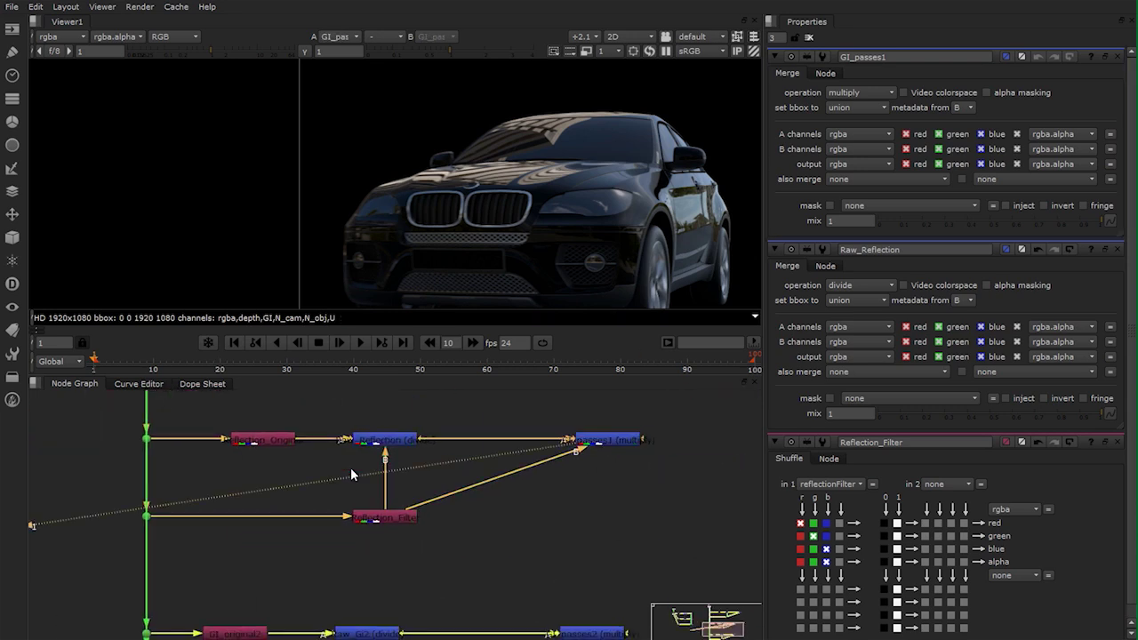
# Rename the GI_original2 shuffle in the third branch as Refraction_Original
pyautogui.moveTo(351, 475); pyautogui.dragTo(300, 499, button='middle')
pyautogui.scroll(-3, 351, 476)
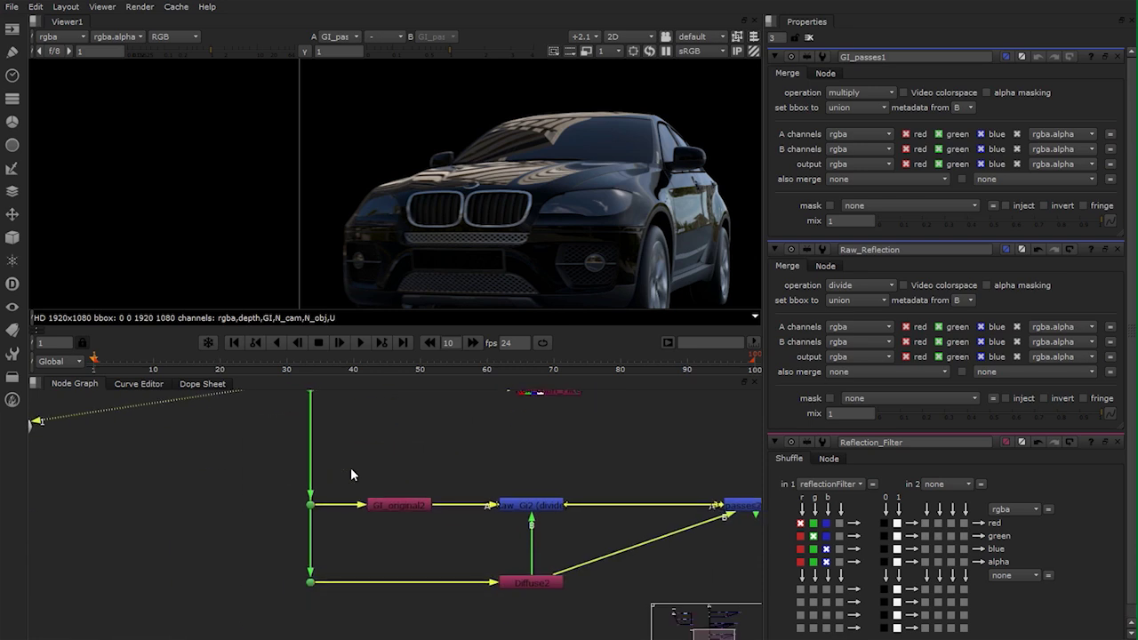
pyautogui.doubleClick(351, 479)
pyautogui.scroll(3, 351, 475)
pyautogui.write('nRefl')
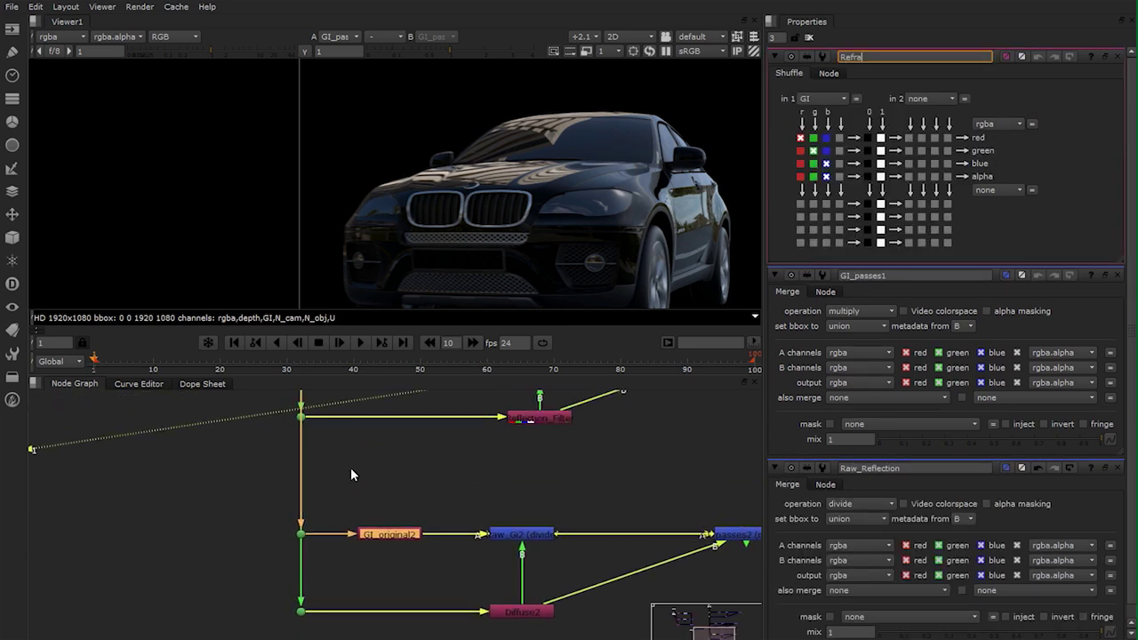
pyautogui.write('action_Original')
pyautogui.press('Return')
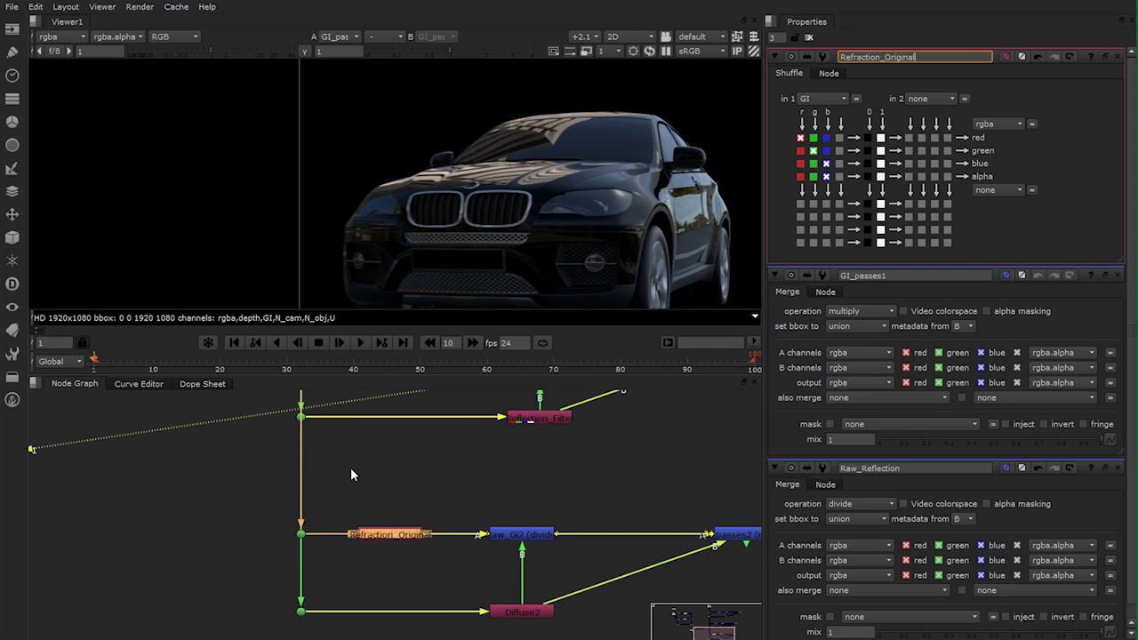
# Open the settings of the Diffuse2 shuffle in the third branch
pyautogui.moveTo(358, 497); pyautogui.dragTo(352, 475, button='middle')
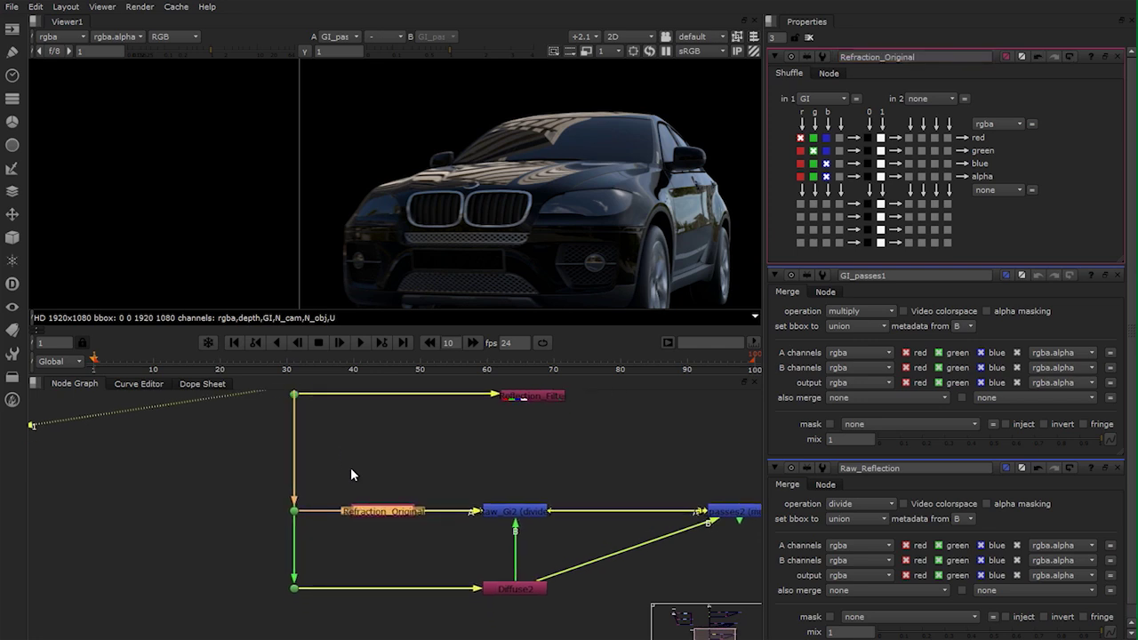
pyautogui.doubleClick(515, 589)
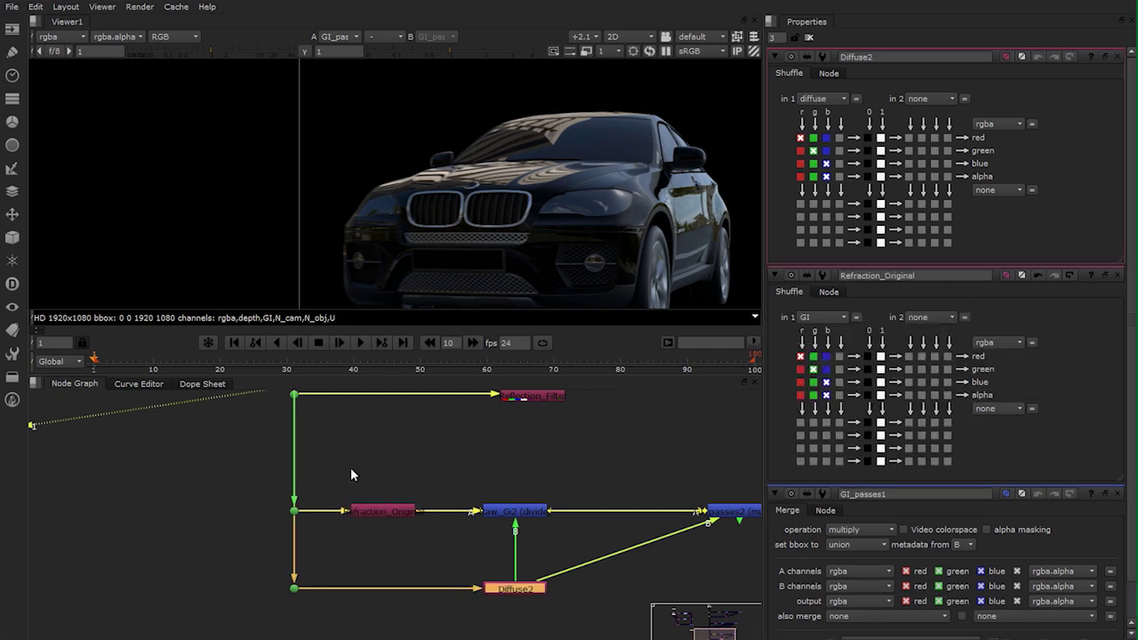
# Set the first input layer of the Refraction_Original shuffle to refract
pyautogui.doubleClick(382, 511)
pyautogui.click(822, 99)
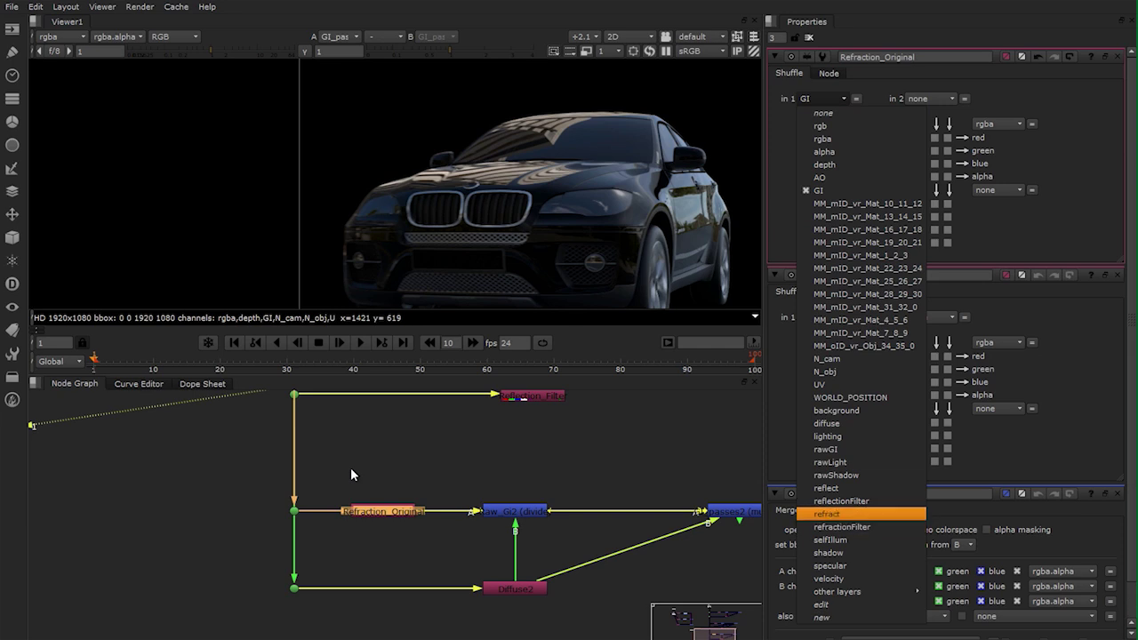
pyautogui.press('Return')
# Rename the Diffuse2 shuffle node to Refraction_Filter
pyautogui.press('Down')
pyautogui.write('n')
pyautogui.write('Refra')
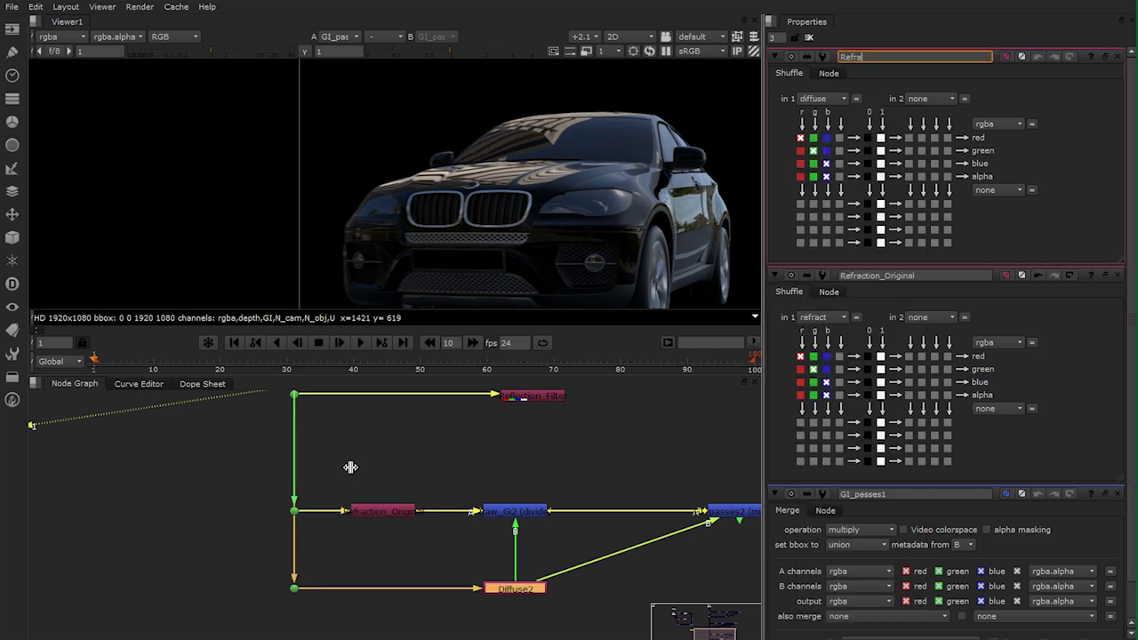
pyautogui.write('ction_Filter')
pyautogui.press('Return')
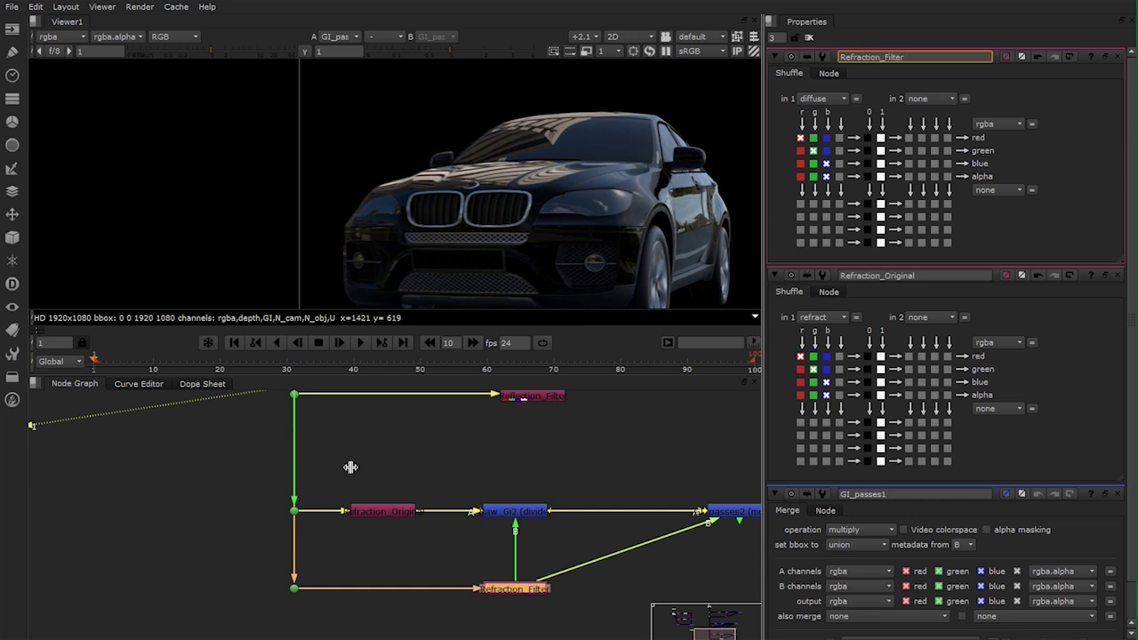
# Rename the Raw_Gi2 merge node to Raw_Refraction and keep its operation on divide
pyautogui.doubleClick(516, 511)
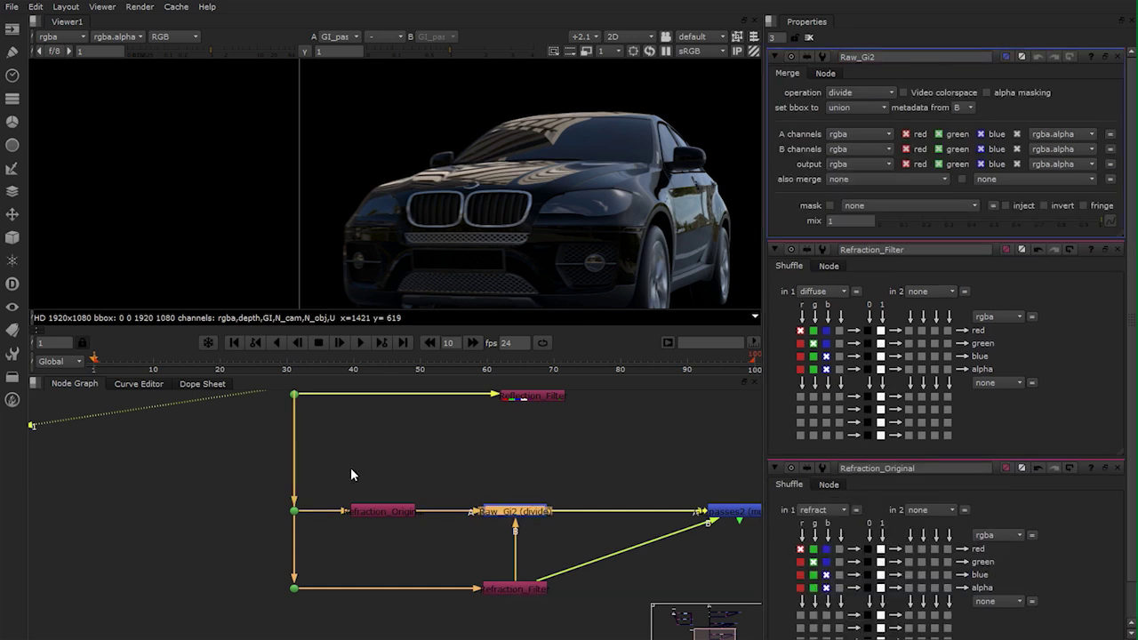
pyautogui.moveTo(878, 57); pyautogui.dragTo(861, 57)
pyautogui.write('Ref')
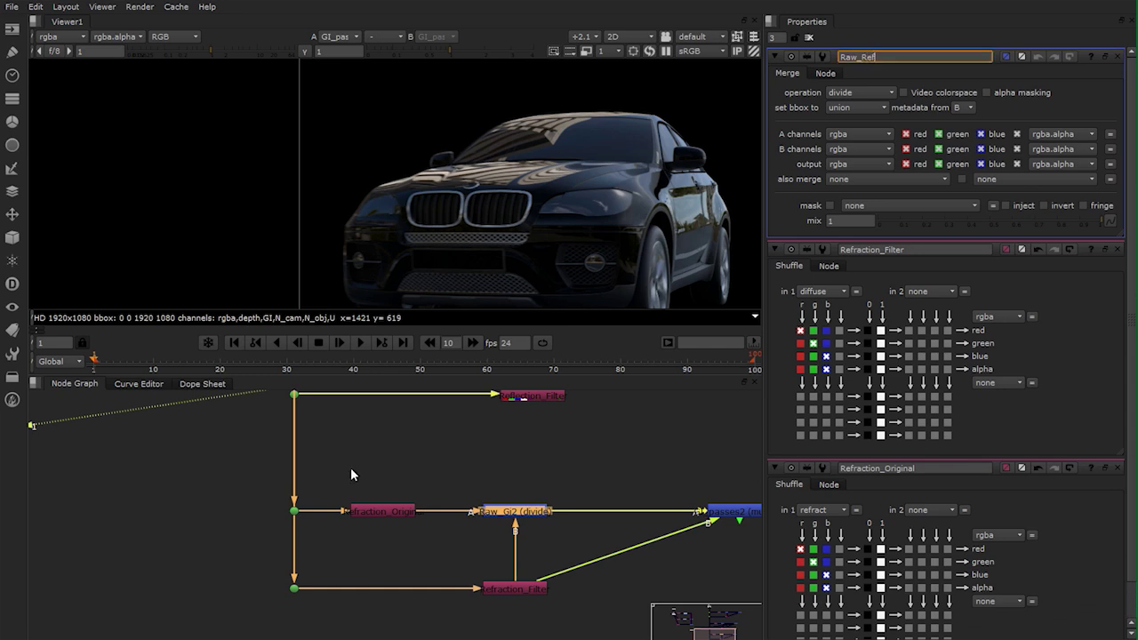
pyautogui.write('raction')
pyautogui.press('Return')
pyautogui.click(860, 92)
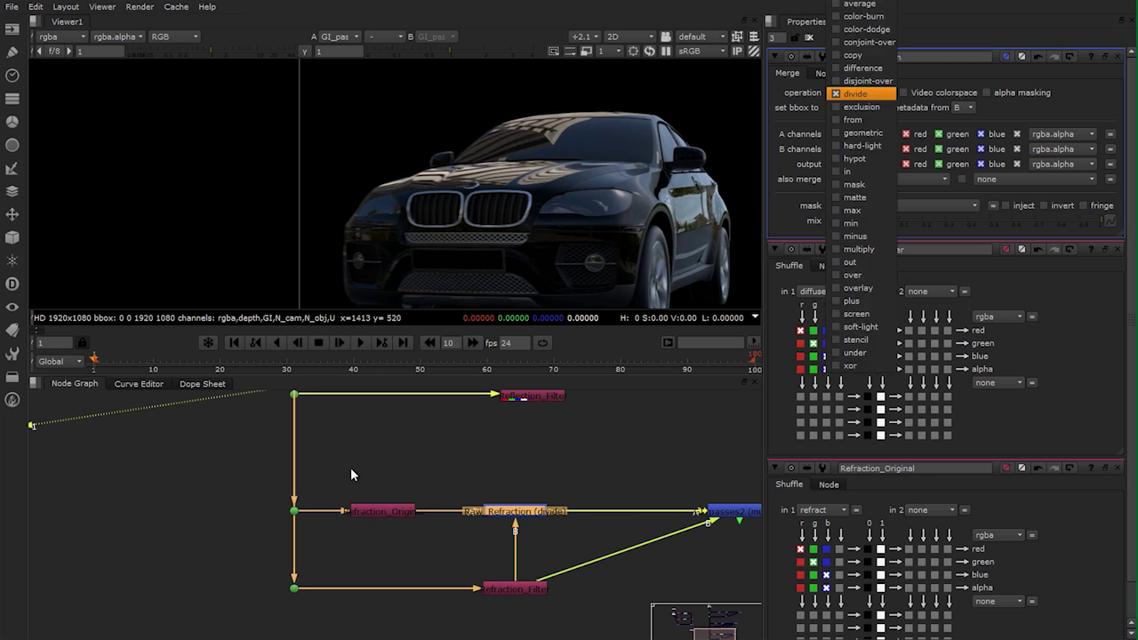
pyautogui.click(855, 93)
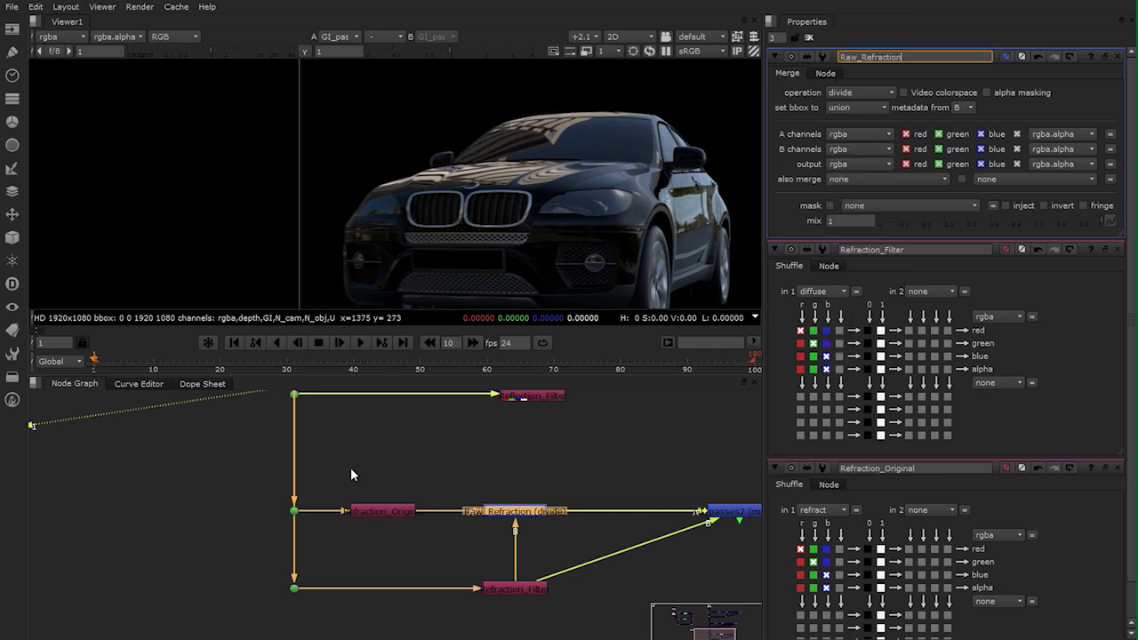
# Show the Raw_Refraction output in the viewer and inspect the headlight up close
pyautogui.moveTo(622, 462); pyautogui.dragTo(570, 467, button='middle')
pyautogui.press('1')
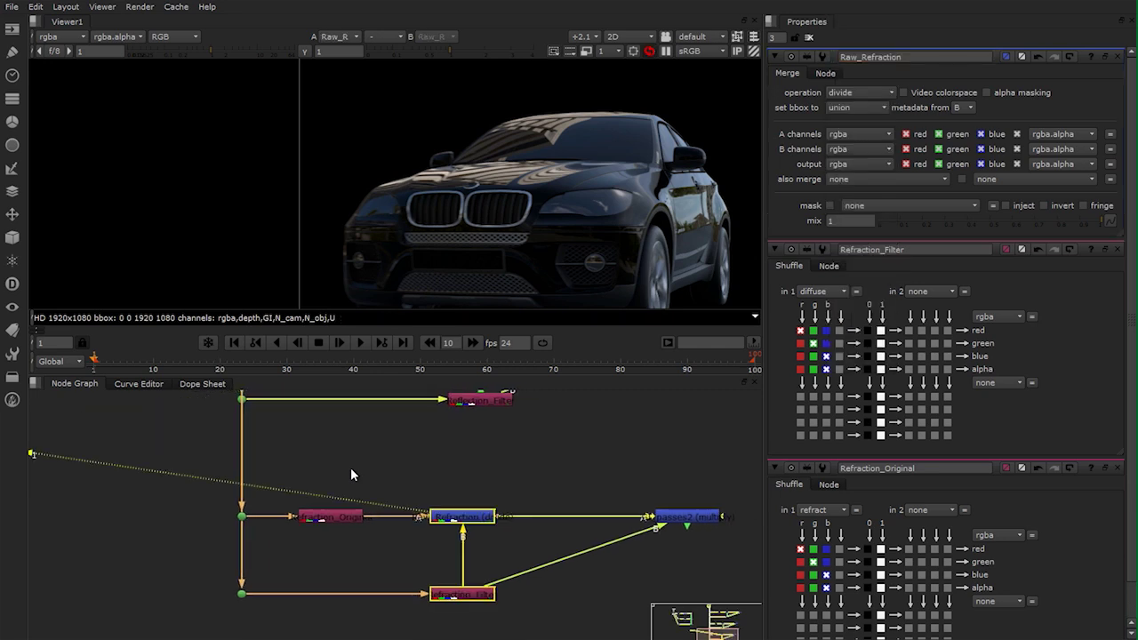
pyautogui.scroll(1, 592, 224)
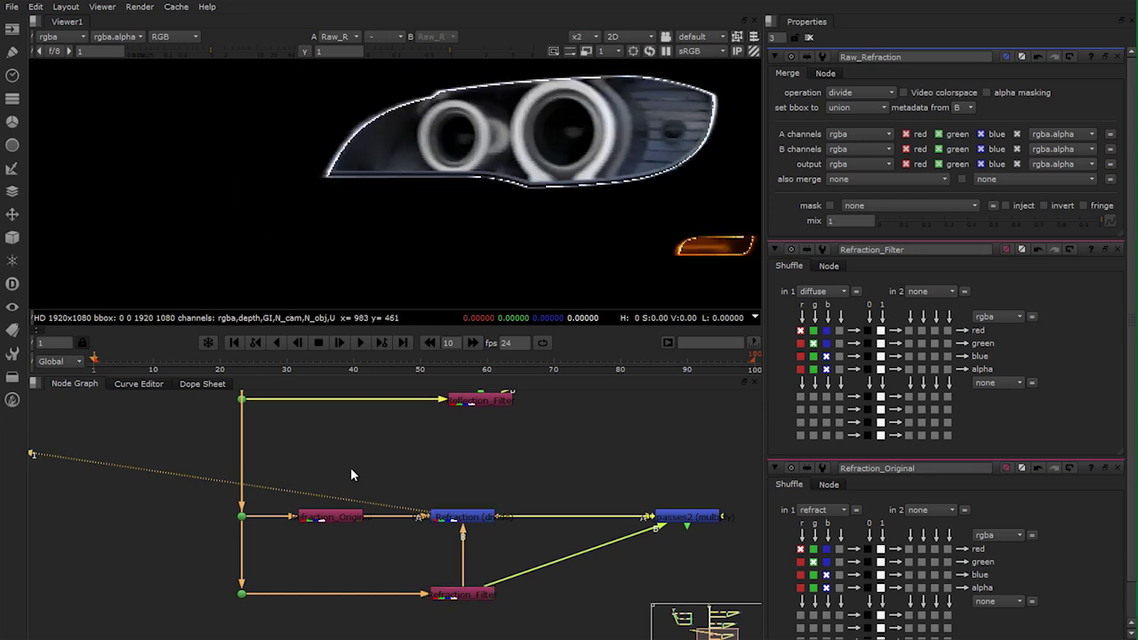
pyautogui.moveTo(712, 178); pyautogui.dragTo(687, 235, button='middle')
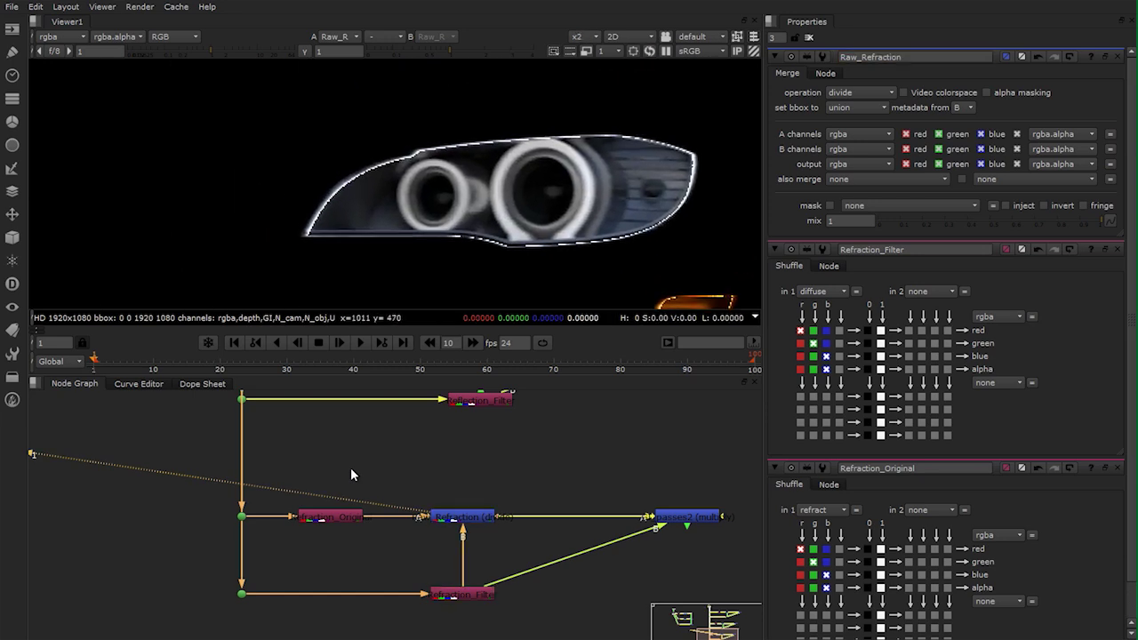
pyautogui.scroll(-3, 687, 235)
# Rename the GI_passes2 multiply node to Refraction_pass
pyautogui.doubleClick(687, 517)
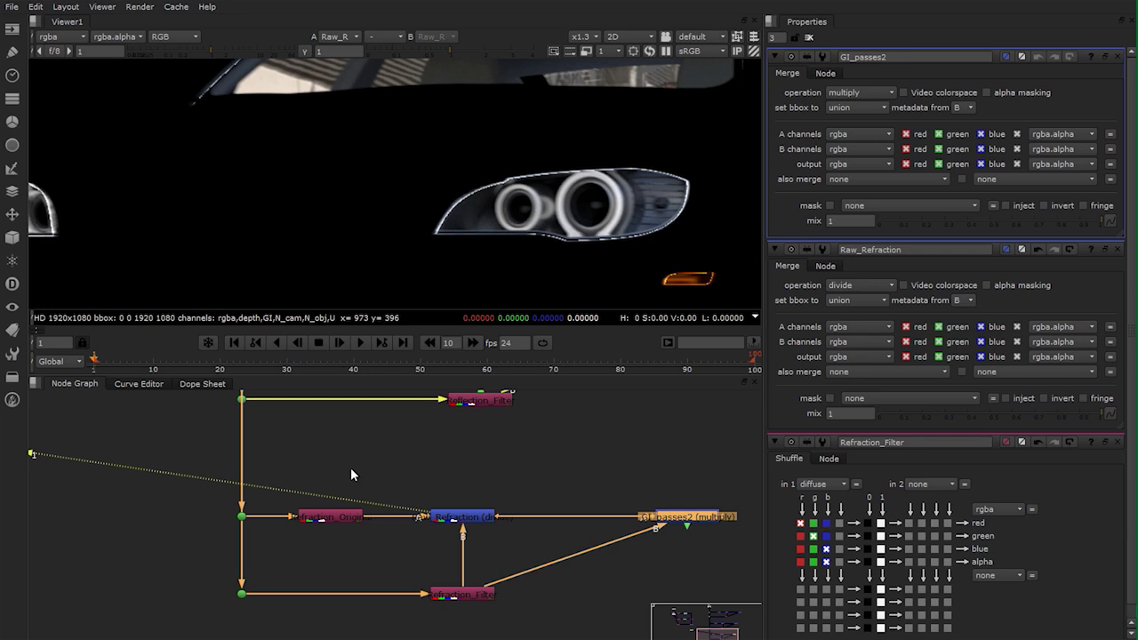
pyautogui.moveTo(351, 475); pyautogui.dragTo(242, 491, button='middle')
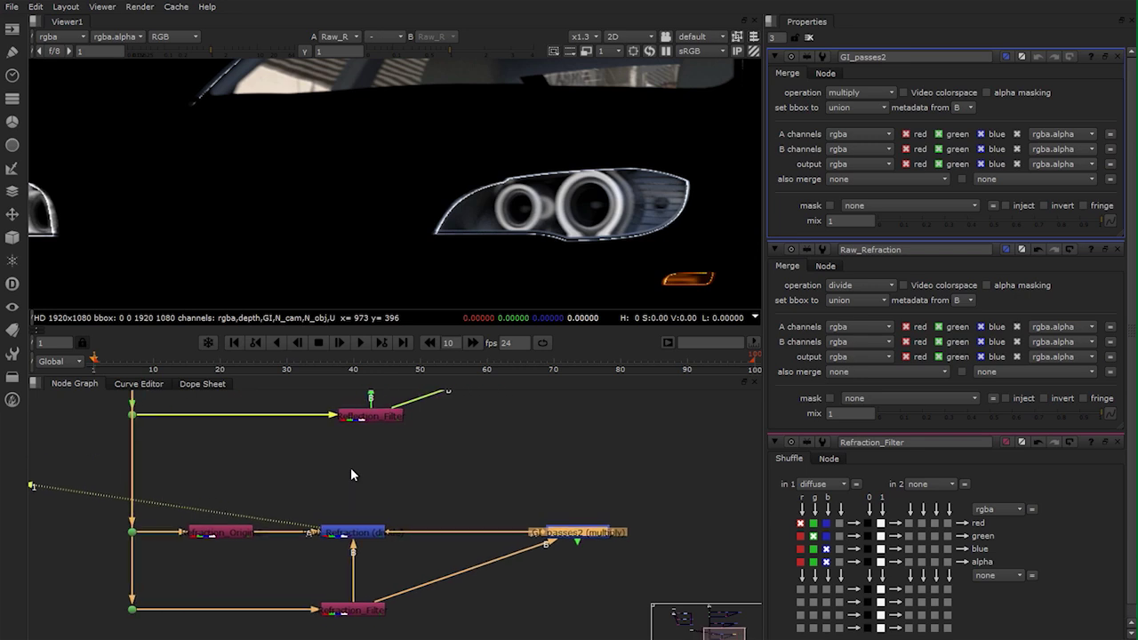
pyautogui.press('n')
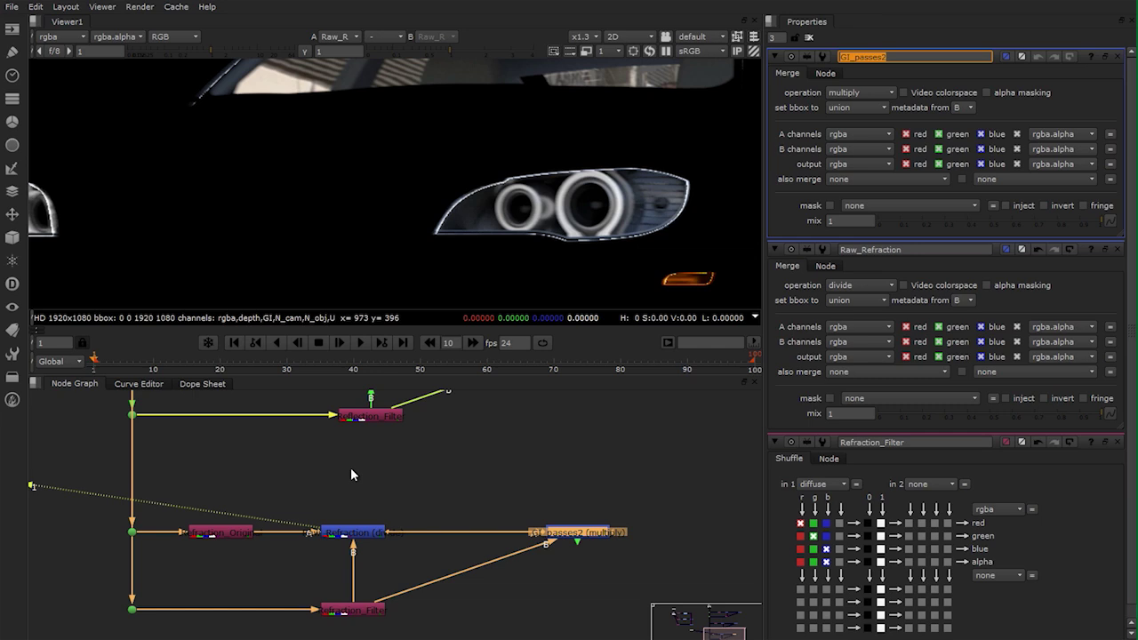
pyautogui.write('Ref')
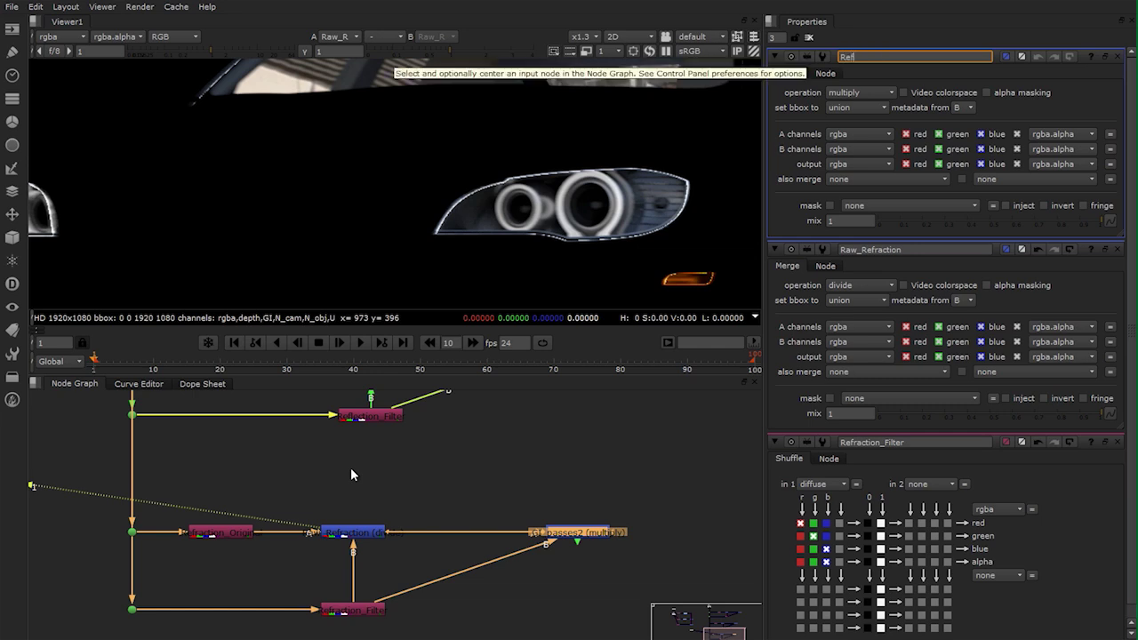
pyautogui.write('raction_pass')
pyautogui.press('Return')
# Rename the GI_passes1 multiply node in the branch above to Reflection_pass
pyautogui.moveTo(655, 531); pyautogui.dragTo(604, 572, button='middle')
pyautogui.scroll(-3, 599, 569)
pyautogui.scroll(2, 563, 444)
pyautogui.doubleClick(577, 465)
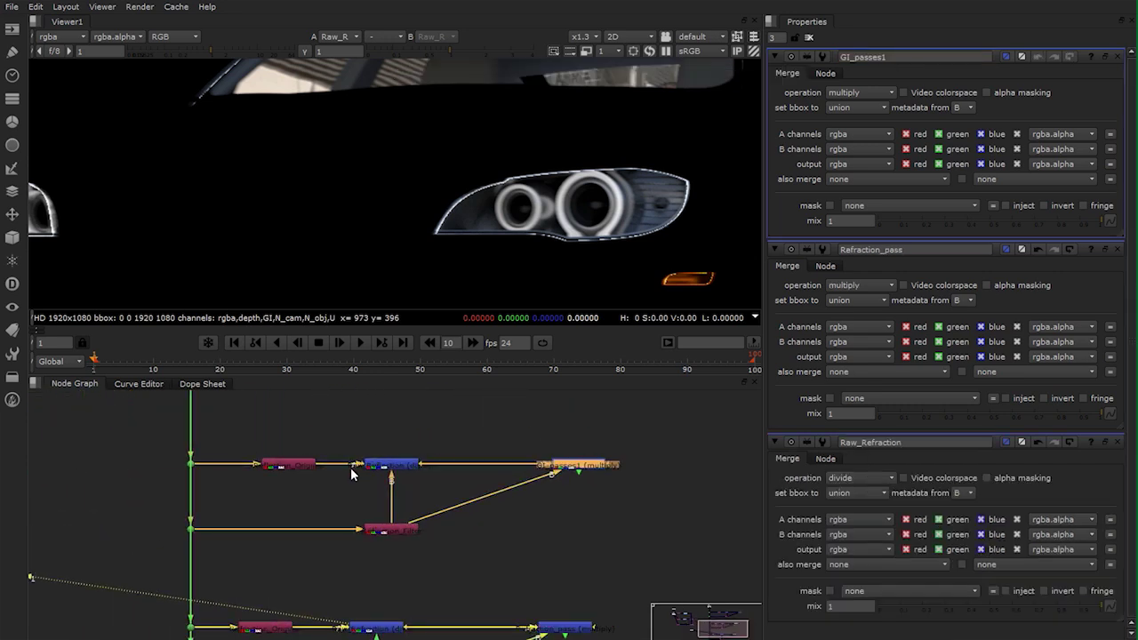
pyautogui.moveTo(889, 56); pyautogui.dragTo(837, 57)
pyautogui.write('Reflection')
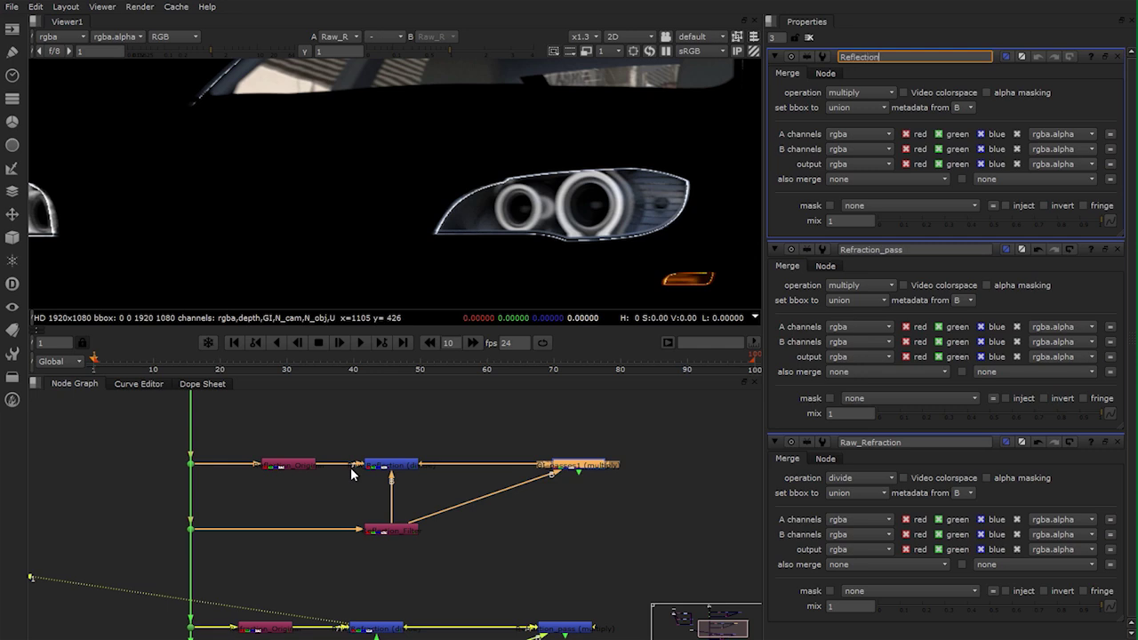
pyautogui.write('_pass')
pyautogui.press('Return')
# Show the Refraction_pass output in the viewer and check the whole frame
pyautogui.moveTo(351, 474); pyautogui.dragTo(437, 370, button='middle')
pyautogui.click(558, 626)
pyautogui.press('1')
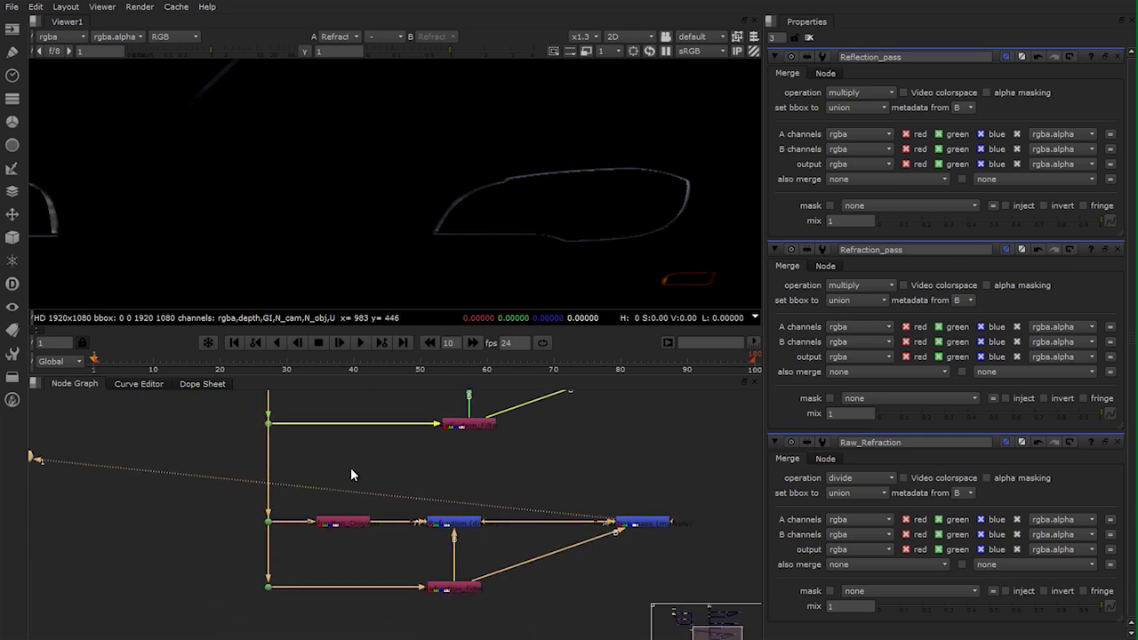
pyautogui.press('f')
pyautogui.moveTo(351, 474); pyautogui.dragTo(378, 429, button='middle')
pyautogui.scroll(4, 351, 474)
pyautogui.scroll(-2, 351, 475)
# Set the first input layer of the Refraction_Filter shuffle to refractionFilter and inspect the refraction pass on the windshield and headlights
pyautogui.doubleClick(492, 449)
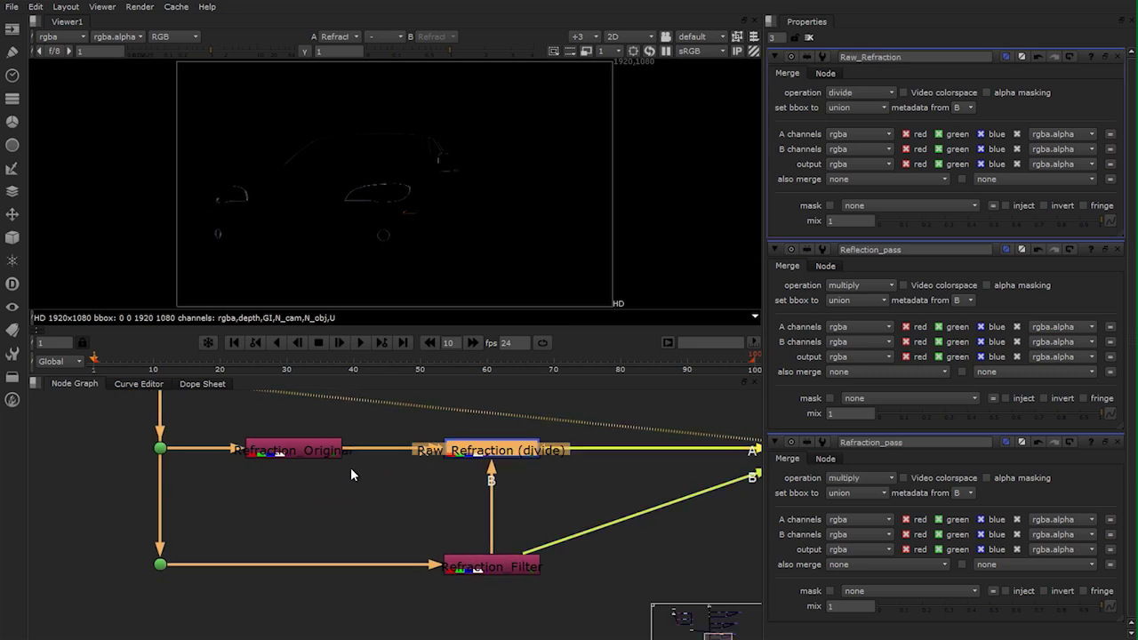
pyautogui.doubleClick(294, 449)
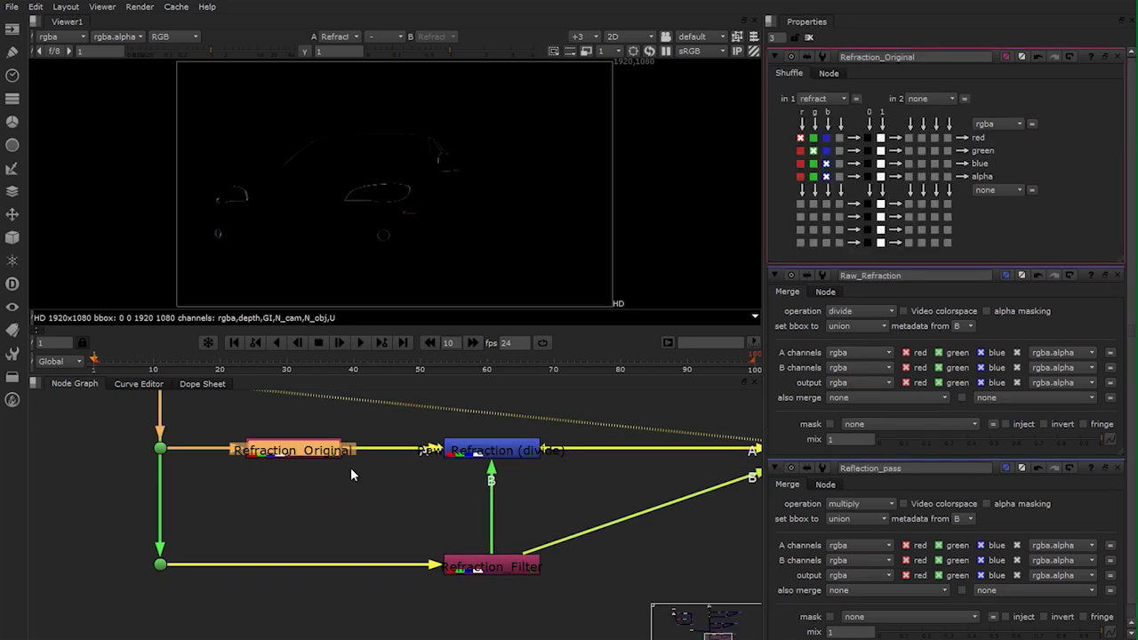
pyautogui.press('Down')
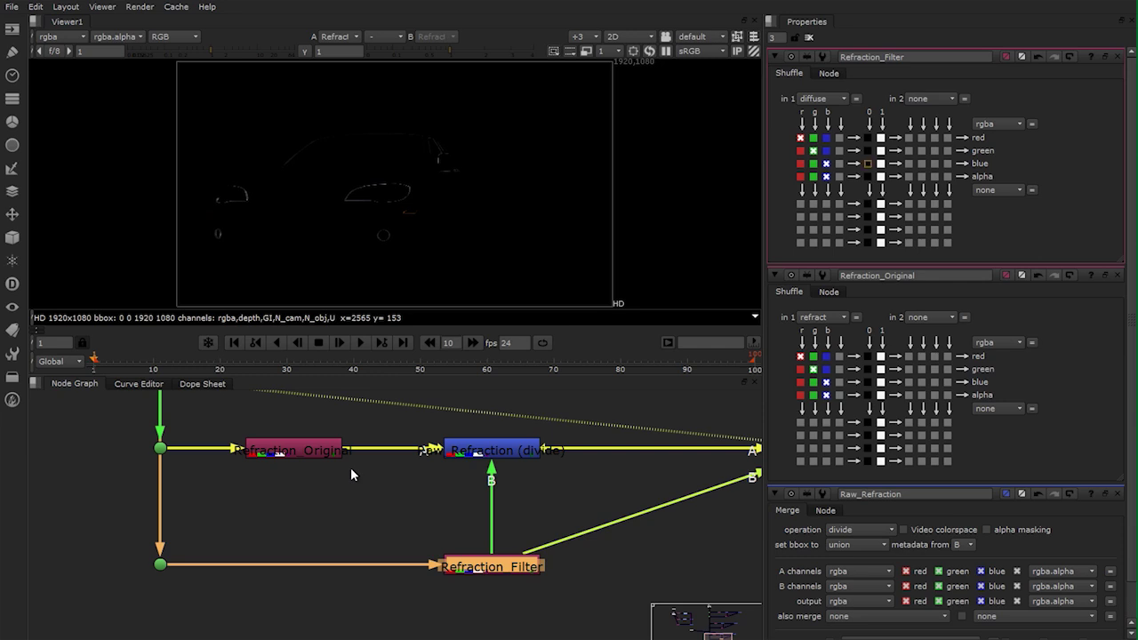
pyautogui.click(822, 99)
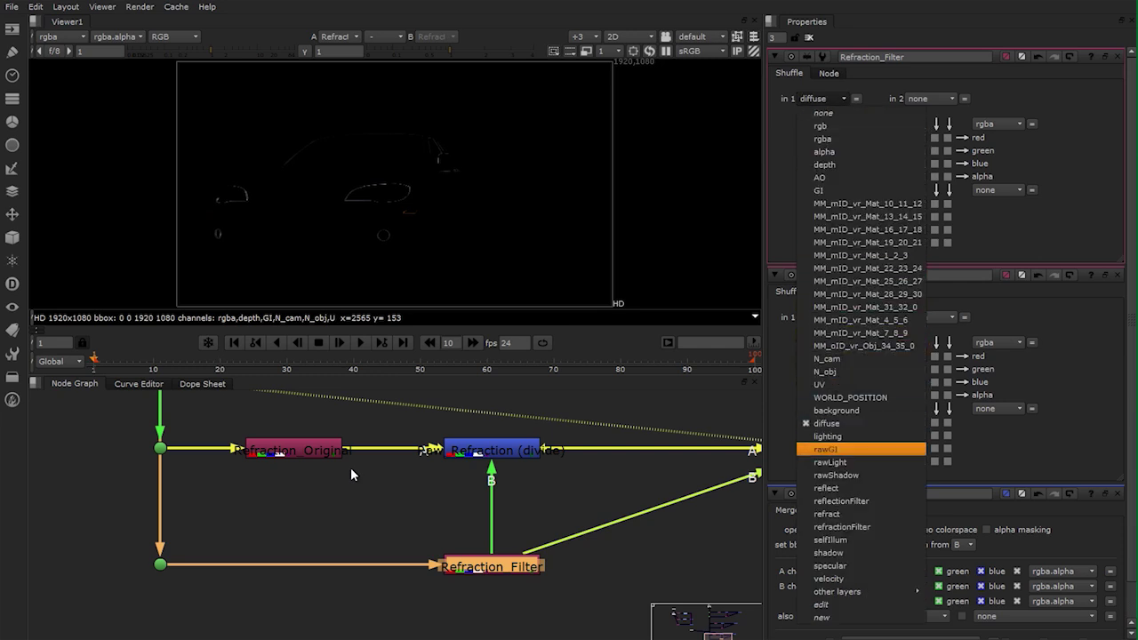
pyautogui.press('Down')
pyautogui.press('Down')
pyautogui.press('Return')
pyautogui.press('f')
pyautogui.moveTo(351, 474); pyautogui.dragTo(342, 467, button='middle')
pyautogui.scroll(5, 352, 170)
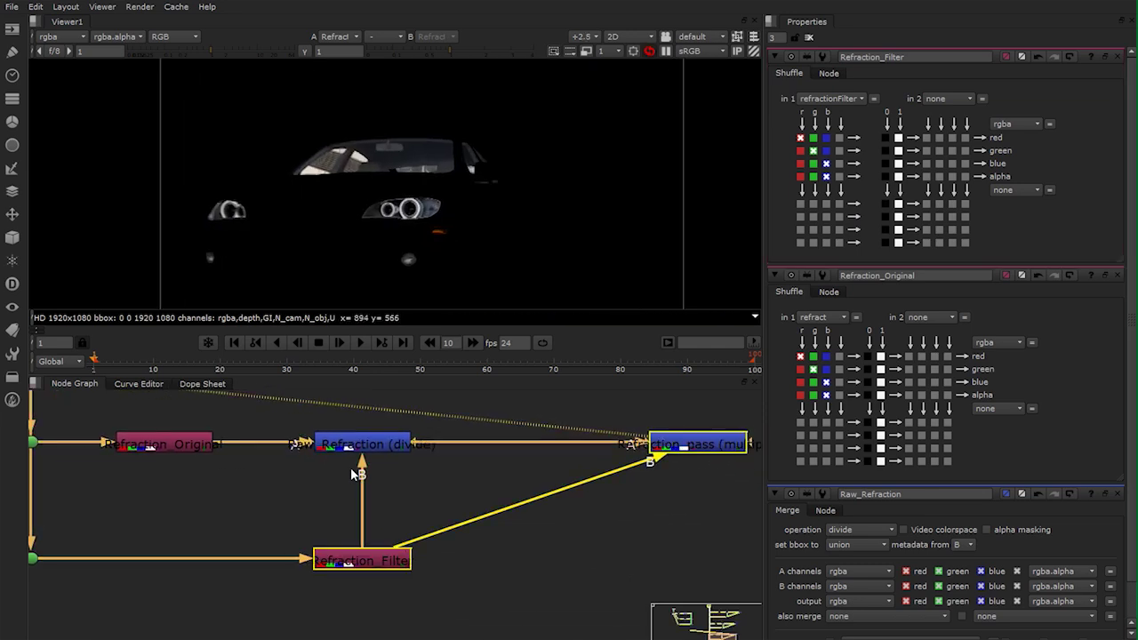
pyautogui.click(353, 474)
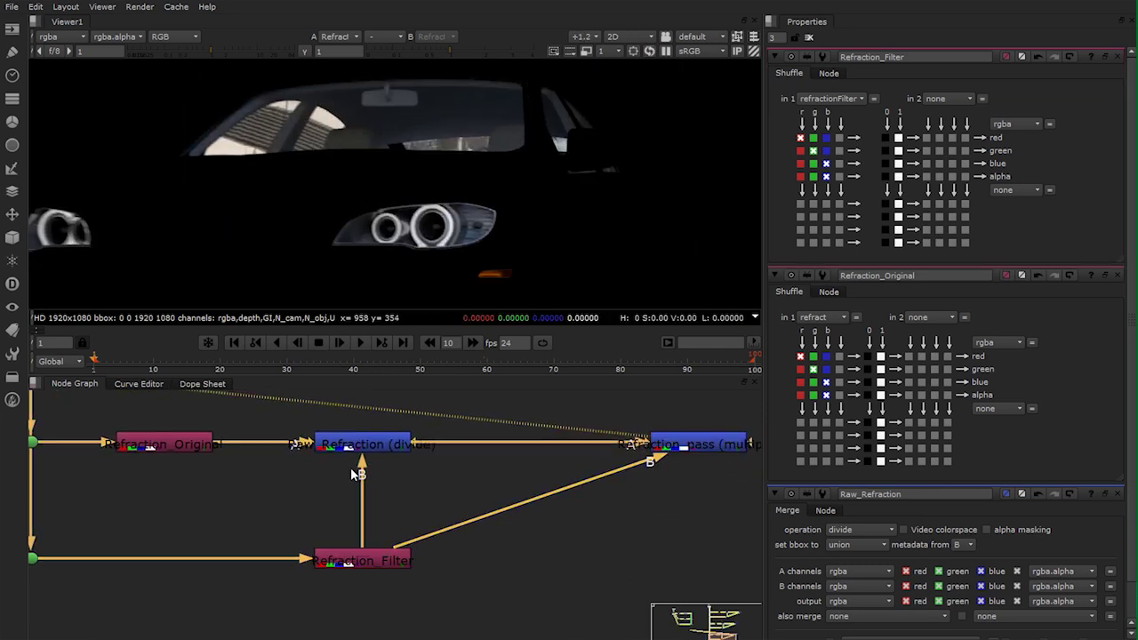
# Connect the viewer to the lowest shuffle node of the separate node tree beside the pass branches
pyautogui.press('f')
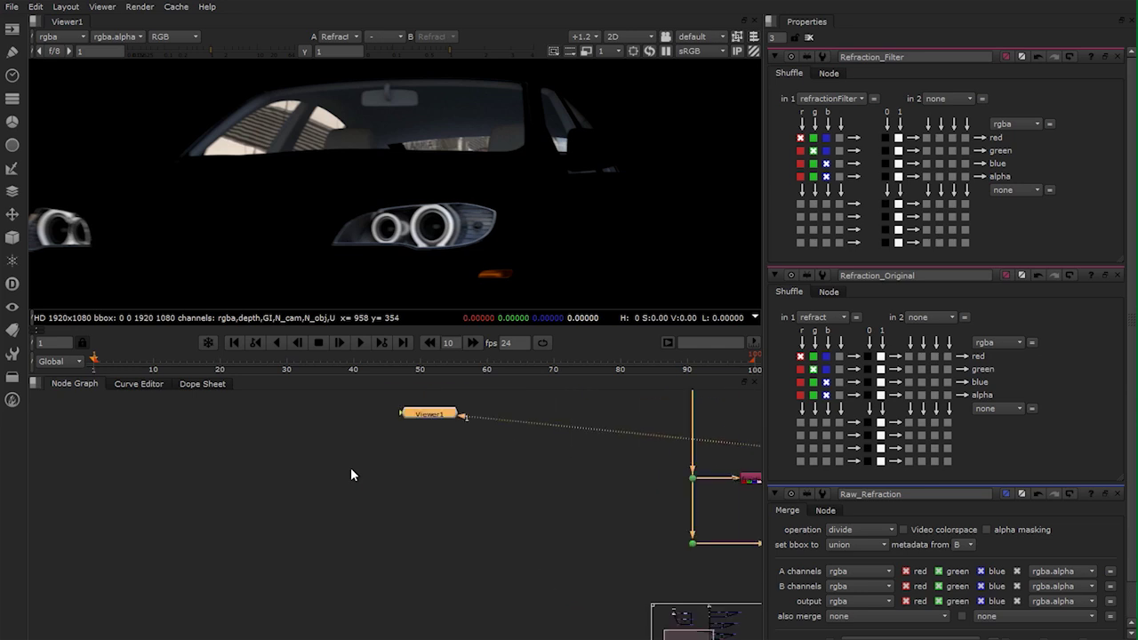
pyautogui.scroll(-4, 352, 475)
pyautogui.moveTo(351, 474); pyautogui.dragTo(132, 442, button='middle')
pyautogui.scroll(5, 351, 475)
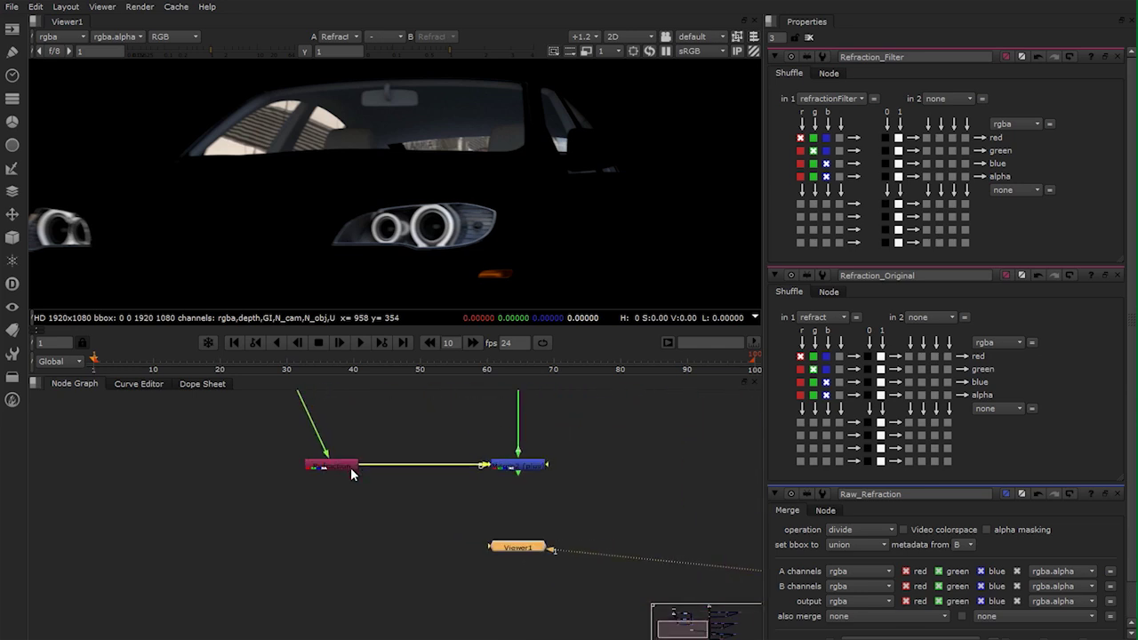
pyautogui.moveTo(351, 475); pyautogui.dragTo(304, 539, button='middle')
pyautogui.click(283, 530)
pyautogui.press('1')
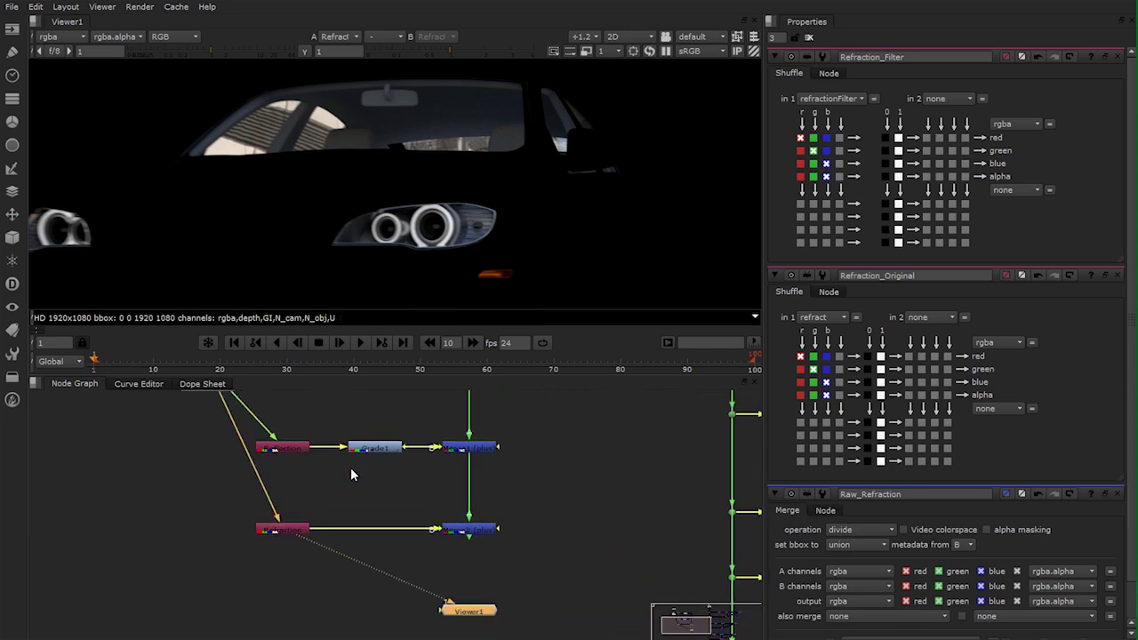
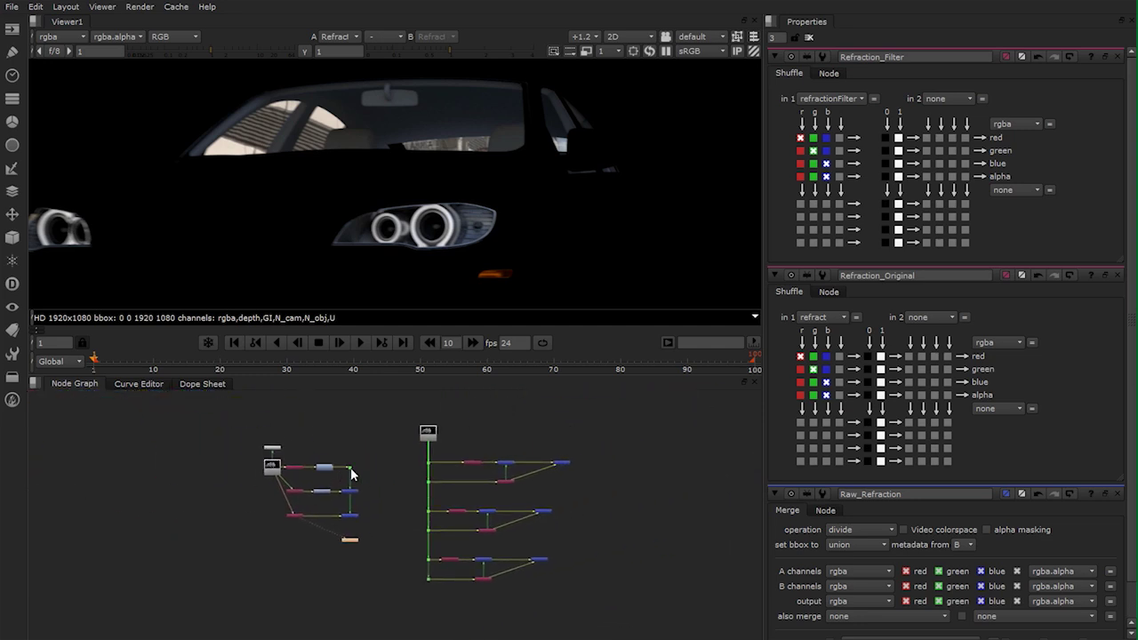
# Align the Reflection_pass and Refraction_pass nodes in a vertical column under the uppermost branch's multiply node
pyautogui.scroll(3, 490, 500)
pyautogui.moveTo(490, 500); pyautogui.dragTo(414, 489, button='middle')
pyautogui.click(529, 508)
pyautogui.moveTo(493, 588); pyautogui.dragTo(529, 588)
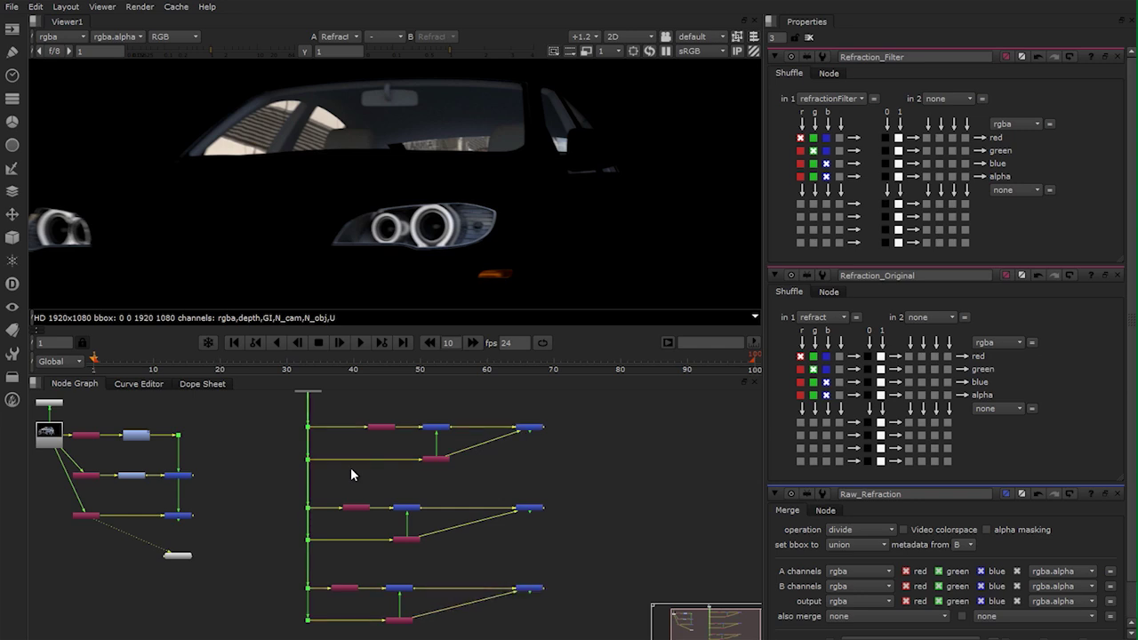
# Merge the outputs of the upper two pass branches with the plus operation and route the top connection through a dot
pyautogui.press('m')
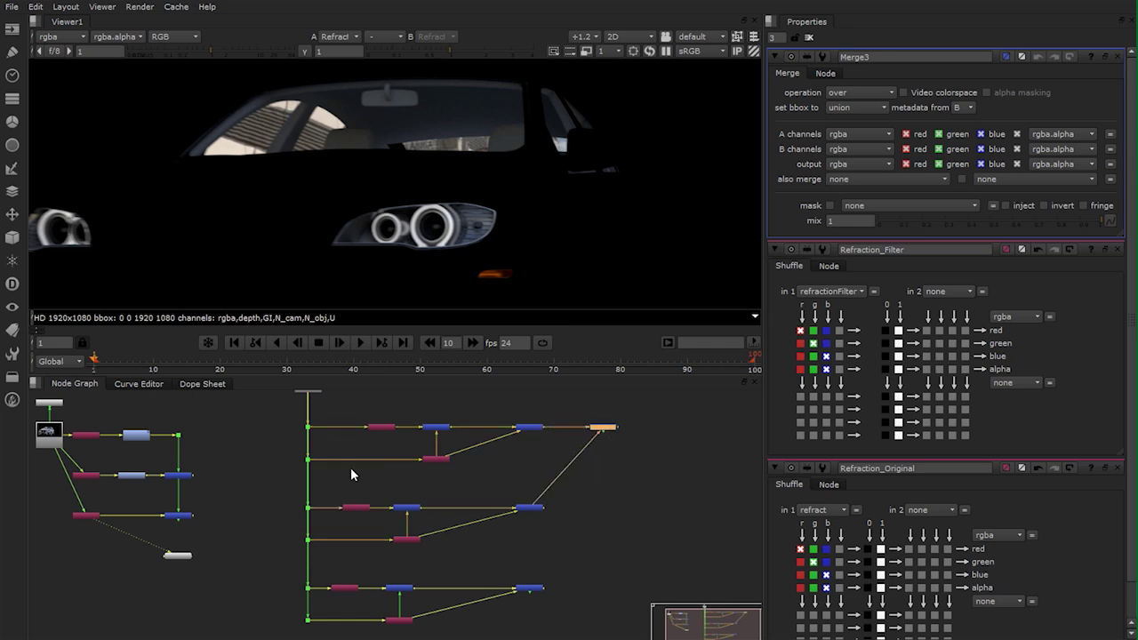
pyautogui.click(861, 92)
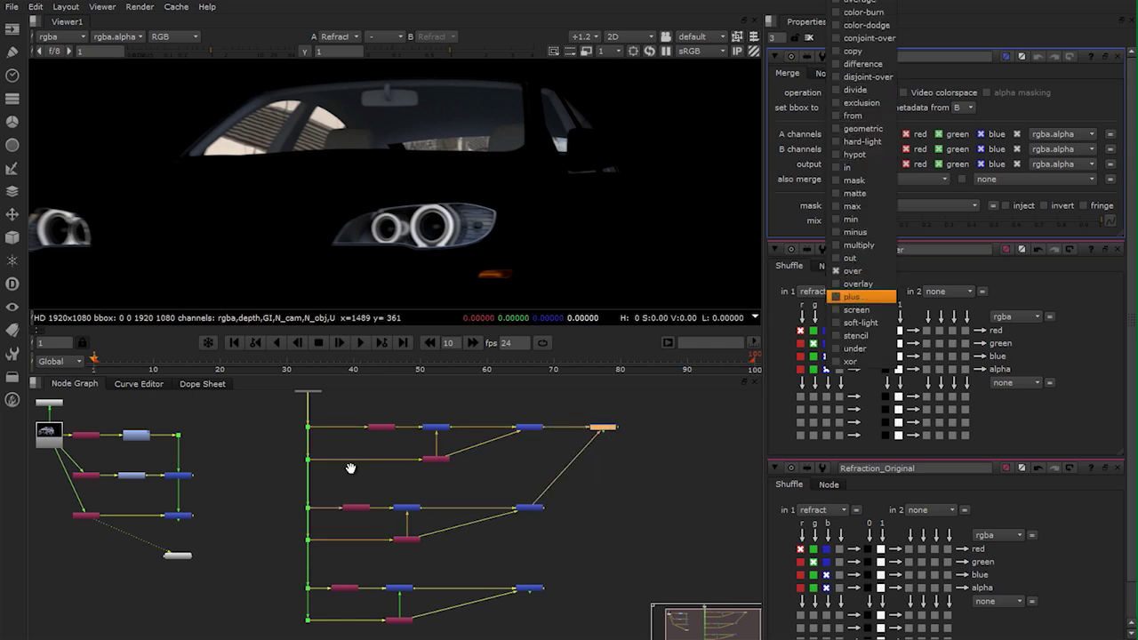
pyautogui.click(860, 297)
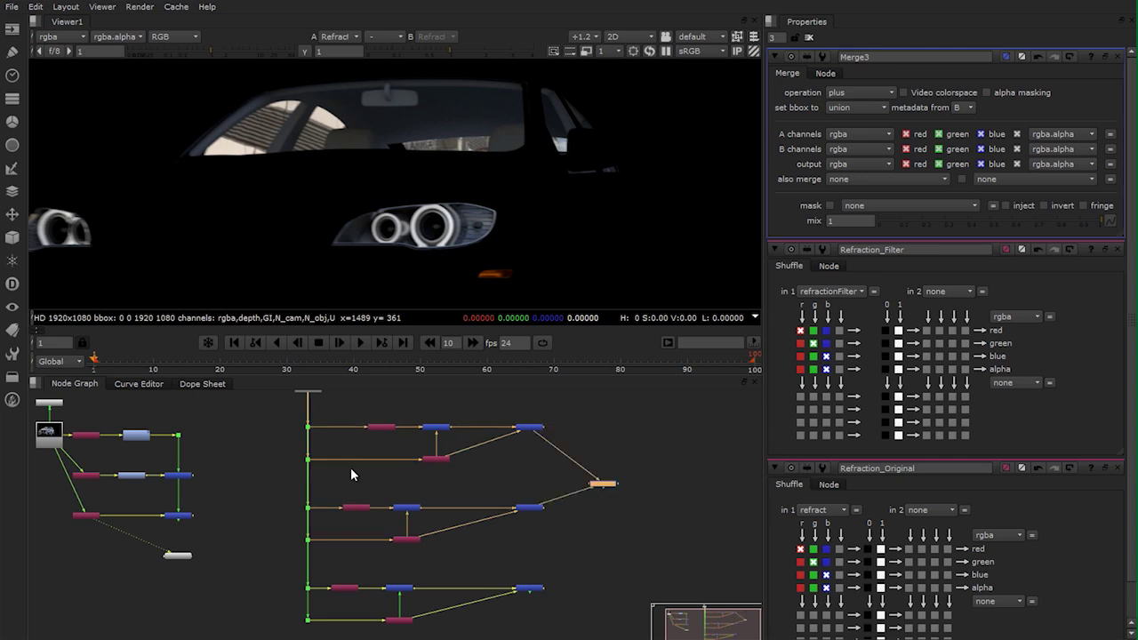
pyautogui.keyDown('ctrl'); pyautogui.moveTo(566, 468); pyautogui.dragTo(602, 426); pyautogui.keyUp('ctrl')
# Align the new plus merge with the Reflection_pass node and show its combined result in the viewer
pyautogui.click(602, 507)
pyautogui.press('1')
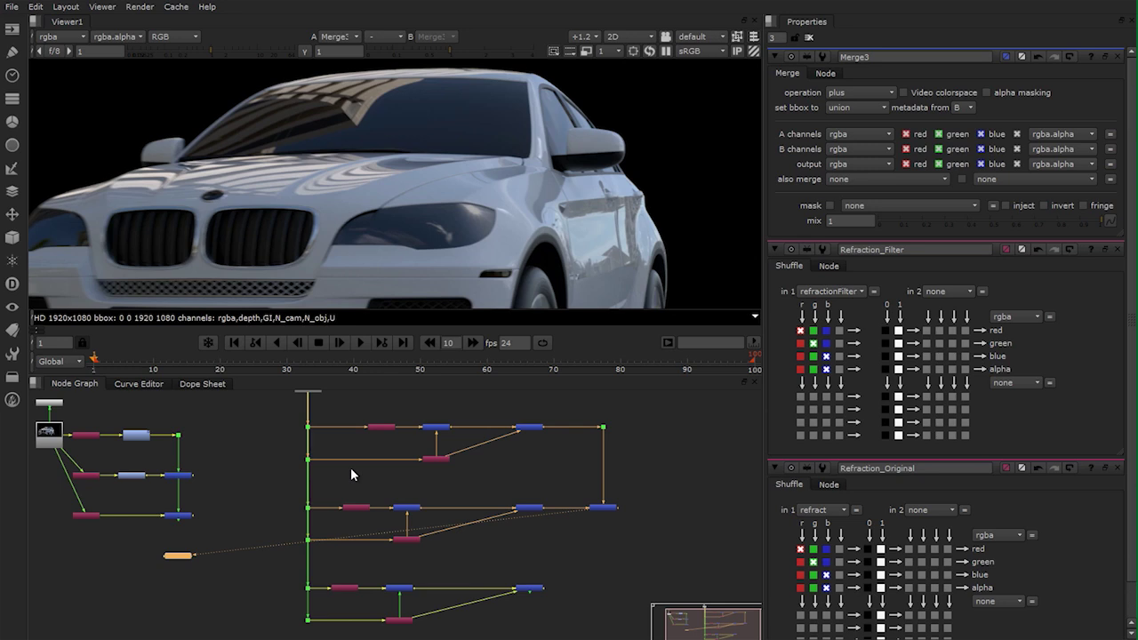
pyautogui.scroll(-2, 694, 169)
pyautogui.moveTo(666, 200); pyautogui.dragTo(633, 134, button='middle')
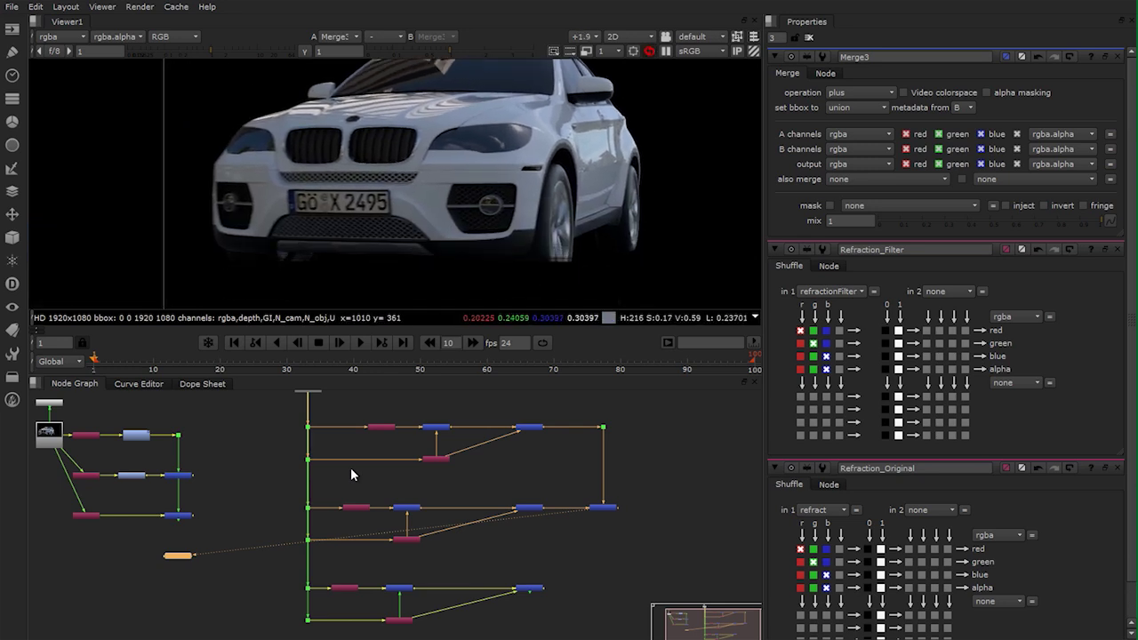
# Add a merge node that combines the refraction branch's multiply output with the existing reflection-row plus merge, and align it beneath that merge
pyautogui.moveTo(539, 573); pyautogui.dragTo(534, 498, button='middle')
pyautogui.scroll(2, 533, 498)
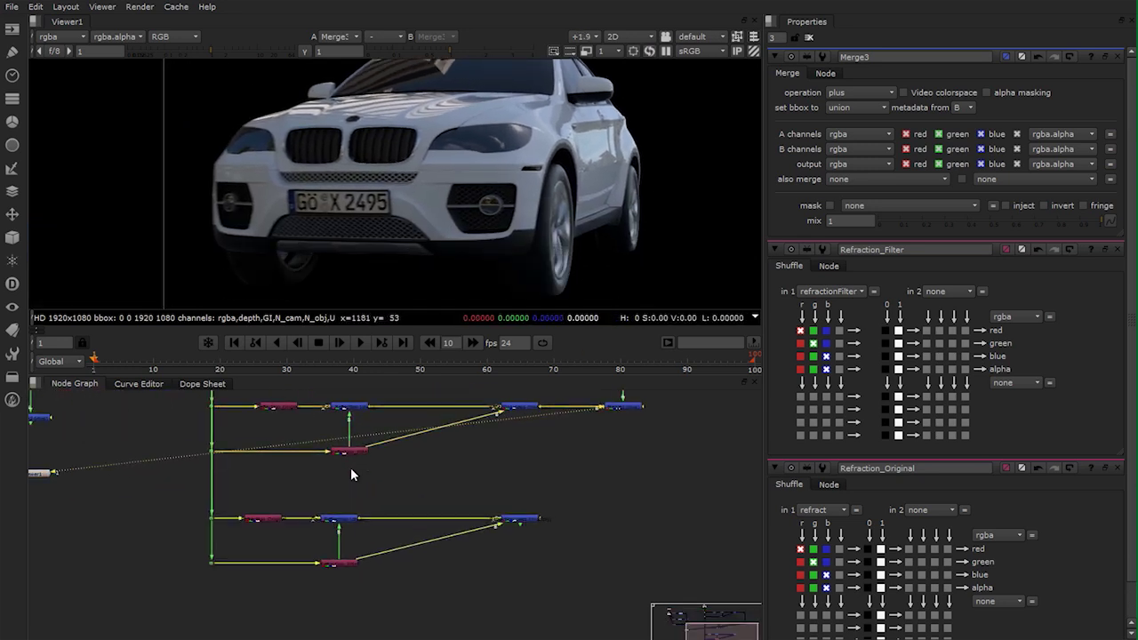
pyautogui.press('m')
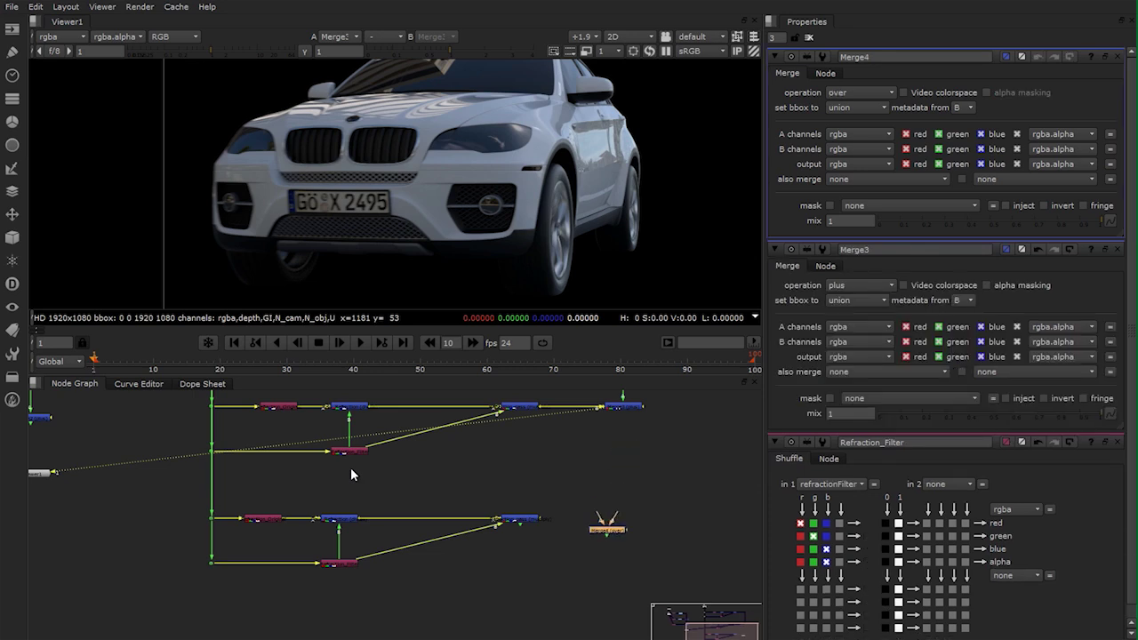
pyautogui.moveTo(546, 511); pyautogui.dragTo(523, 517)
pyautogui.moveTo(632, 503); pyautogui.dragTo(623, 407)
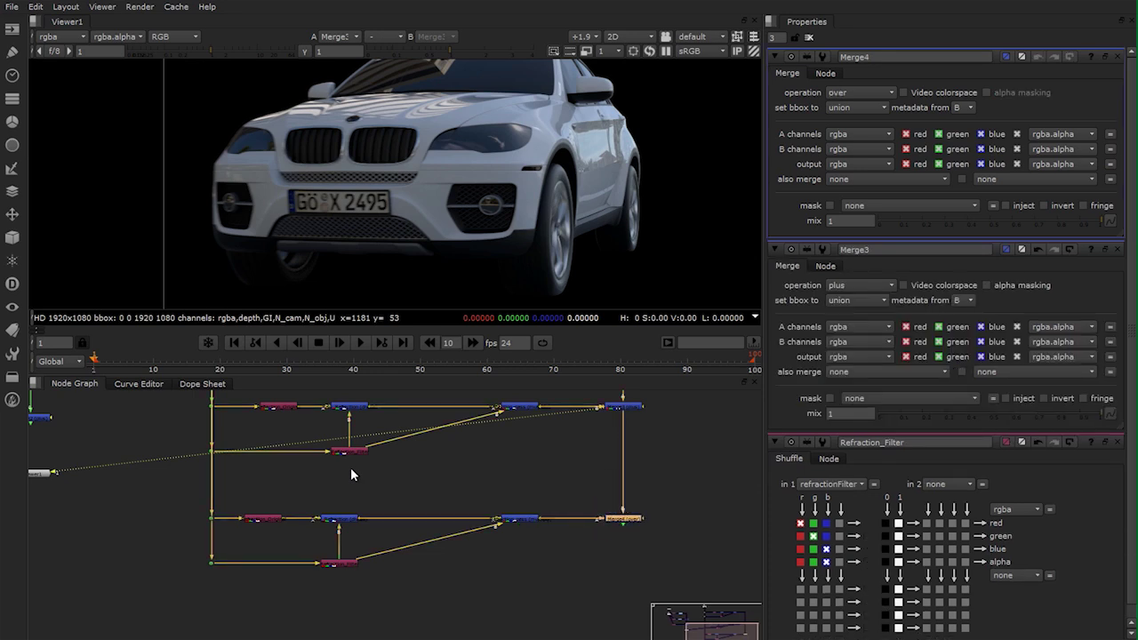
# Set the new merge's operation to plus and show its result in the viewer
pyautogui.click(860, 92)
pyautogui.click(860, 297)
pyautogui.press('1')
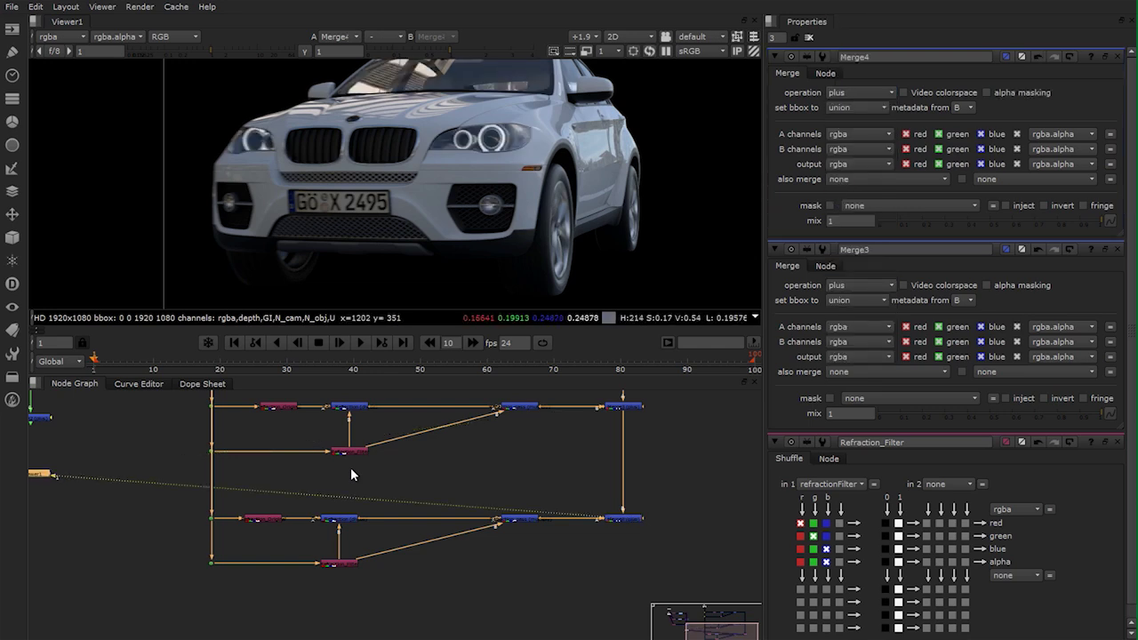
pyautogui.moveTo(521, 242); pyautogui.dragTo(510, 245, button='middle')
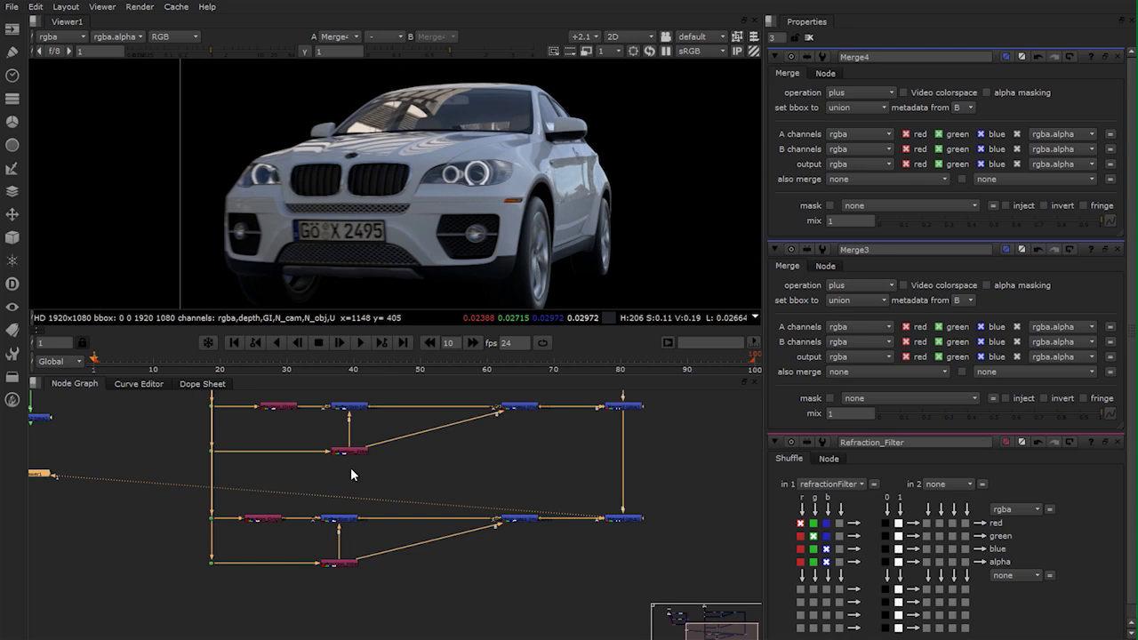
# Compare the original Read1 render with the final plus merge's result in the viewer
pyautogui.moveTo(351, 474)
pyautogui.mouseDown(button='middle')
pyautogui.moveTo(442, 500)
pyautogui.moveTo(642, 520)
pyautogui.mouseUp(button='middle')
pyautogui.moveTo(351, 426)
pyautogui.mouseDown(button='middle')
pyautogui.moveTo(364, 439)
pyautogui.moveTo(292, 624)
pyautogui.mouseUp(button='middle')
pyautogui.moveTo(351, 474); pyautogui.dragTo(360, 501, button='middle')
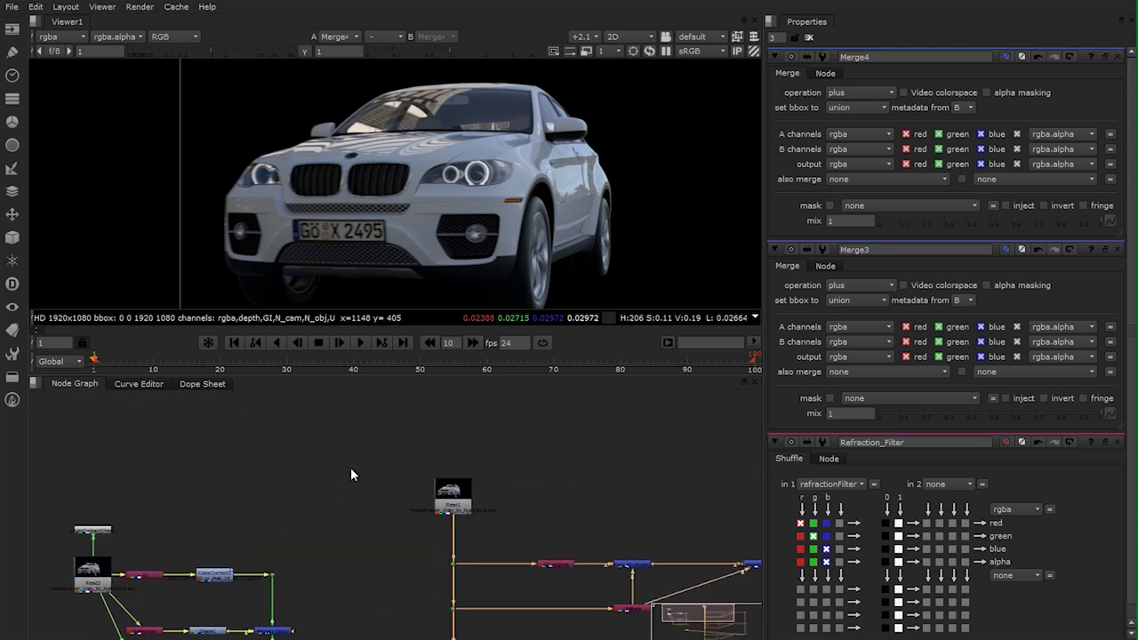
pyautogui.click(452, 503)
pyautogui.press('1')
pyautogui.moveTo(453, 504)
pyautogui.mouseDown(button='middle')
pyautogui.moveTo(88, 319)
pyautogui.moveTo(111, 215)
pyautogui.mouseUp(button='middle')
pyautogui.click(524, 496)
pyautogui.click(351, 474)
pyautogui.moveTo(352, 475)
pyautogui.mouseDown(button='middle')
pyautogui.moveTo(553, 521)
pyautogui.moveTo(529, 532)
pyautogui.mouseUp(button='middle')
pyautogui.scroll(-1, 553, 522)
pyautogui.scroll(-1, 525, 503)
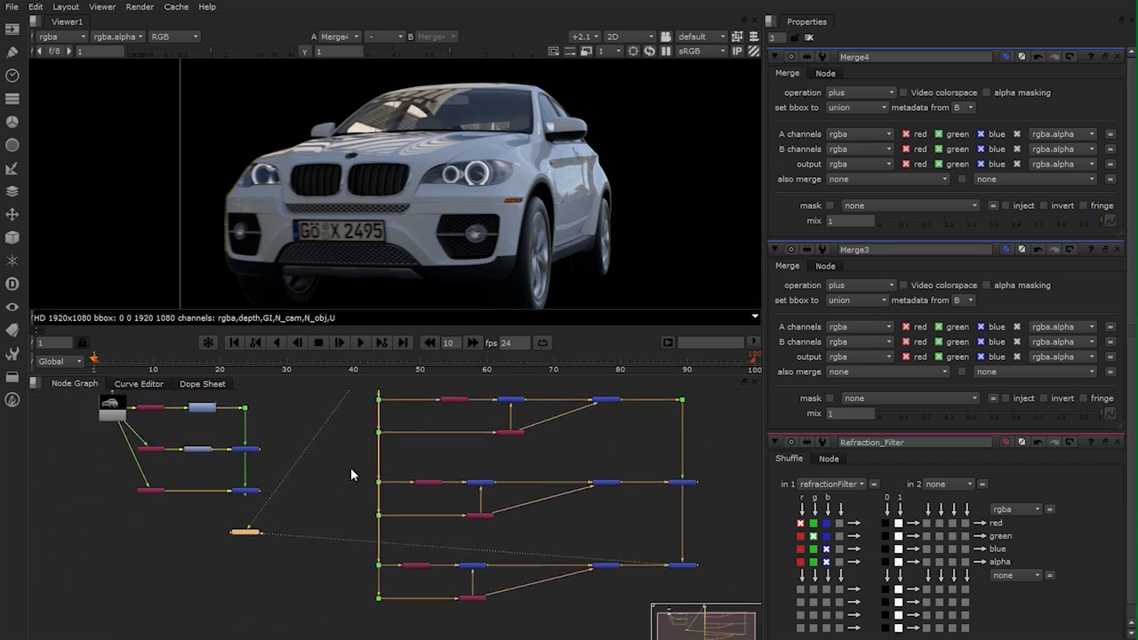
# Delete the viewer node from the node graph, leaving both pass trees in place
pyautogui.click(246, 491)
pyautogui.moveTo(246, 491)
pyautogui.mouseDown(button='middle')
pyautogui.moveTo(388, 519)
pyautogui.moveTo(373, 602)
pyautogui.moveTo(392, 514)
pyautogui.mouseUp(button='middle')
pyautogui.press('1')
pyautogui.moveTo(391, 556); pyautogui.dragTo(410, 589)
pyautogui.press('Delete')
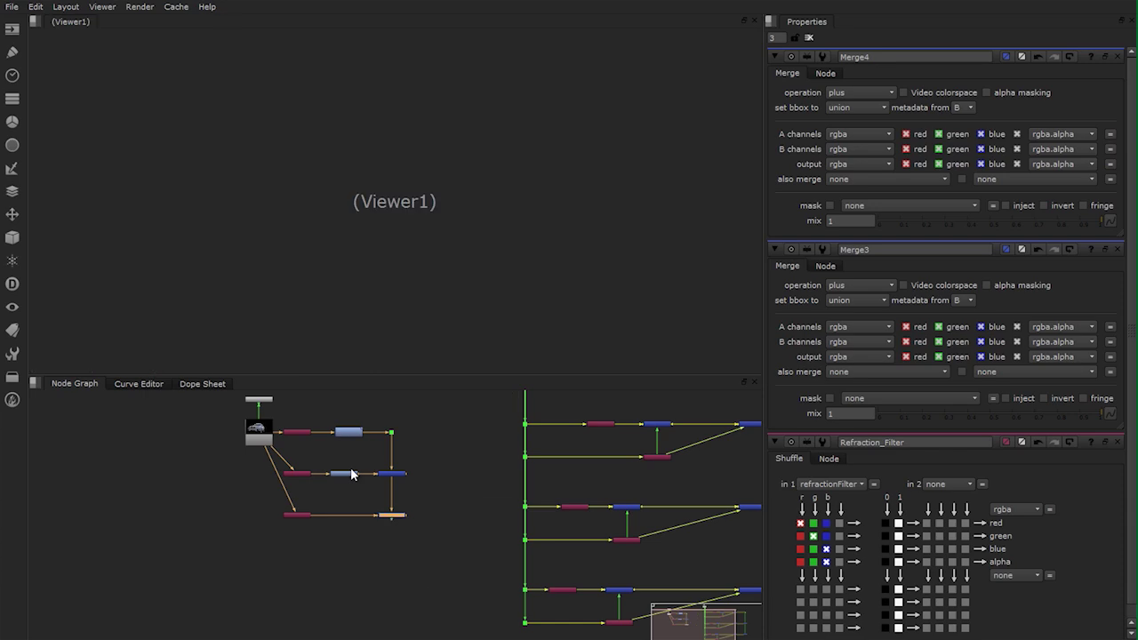
# Examine the simple Read2 pass tree and the Read1 divide/multiply tree in a maximized node graph
pyautogui.moveTo(351, 475); pyautogui.dragTo(339, 501, button='middle')
pyautogui.press('space')
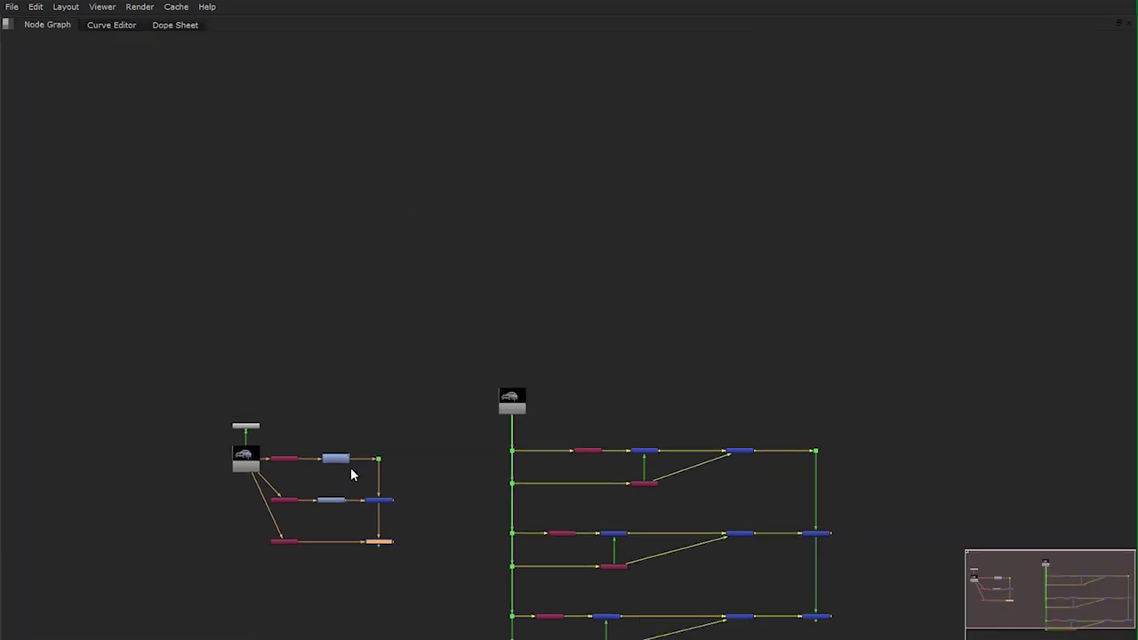
pyautogui.scroll(5, 351, 475)
pyautogui.moveTo(352, 475); pyautogui.dragTo(427, 525, button='middle')
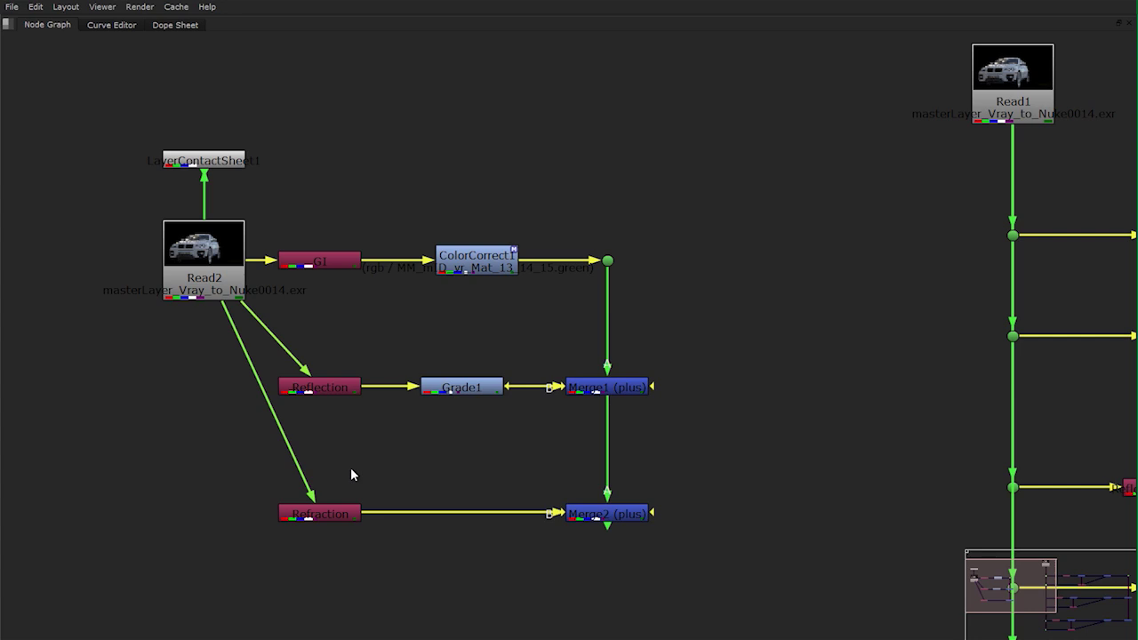
pyautogui.scroll(-4, 351, 474)
pyautogui.moveTo(351, 475); pyautogui.dragTo(61, 406, button='middle')
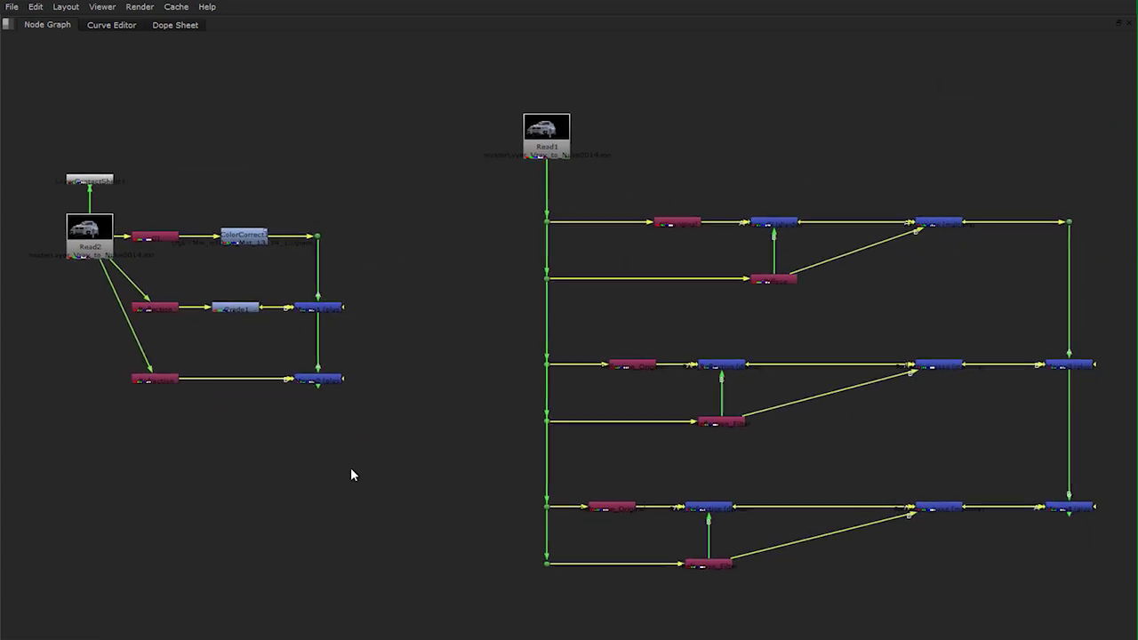
pyautogui.moveTo(351, 475); pyautogui.dragTo(174, 488, button='middle')
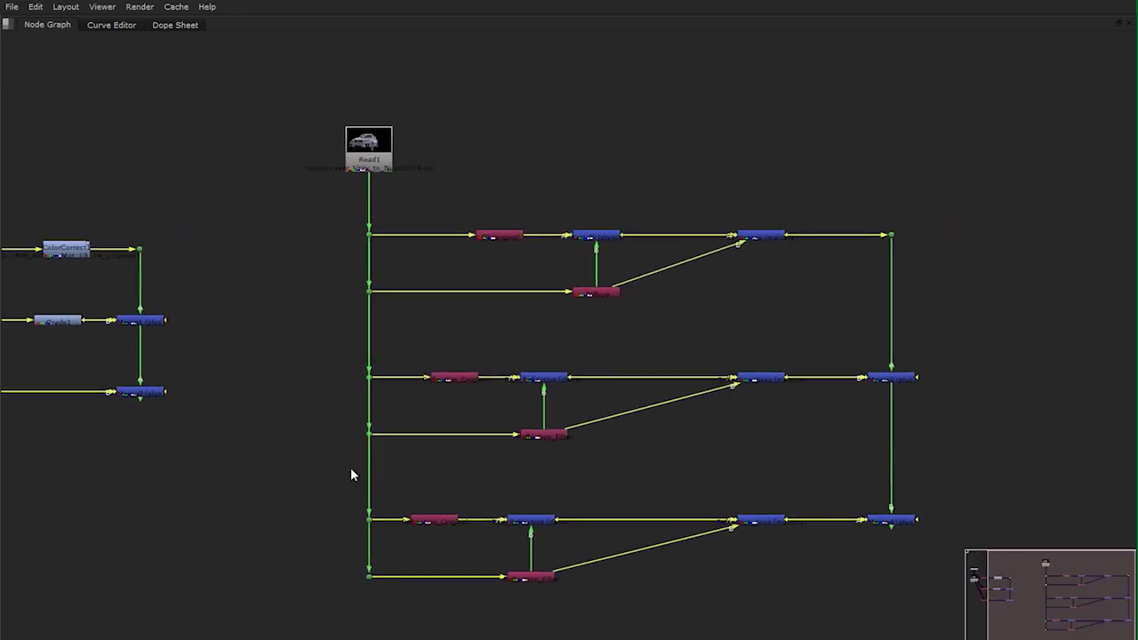
pyautogui.moveTo(351, 475); pyautogui.dragTo(367, 530, button='middle')
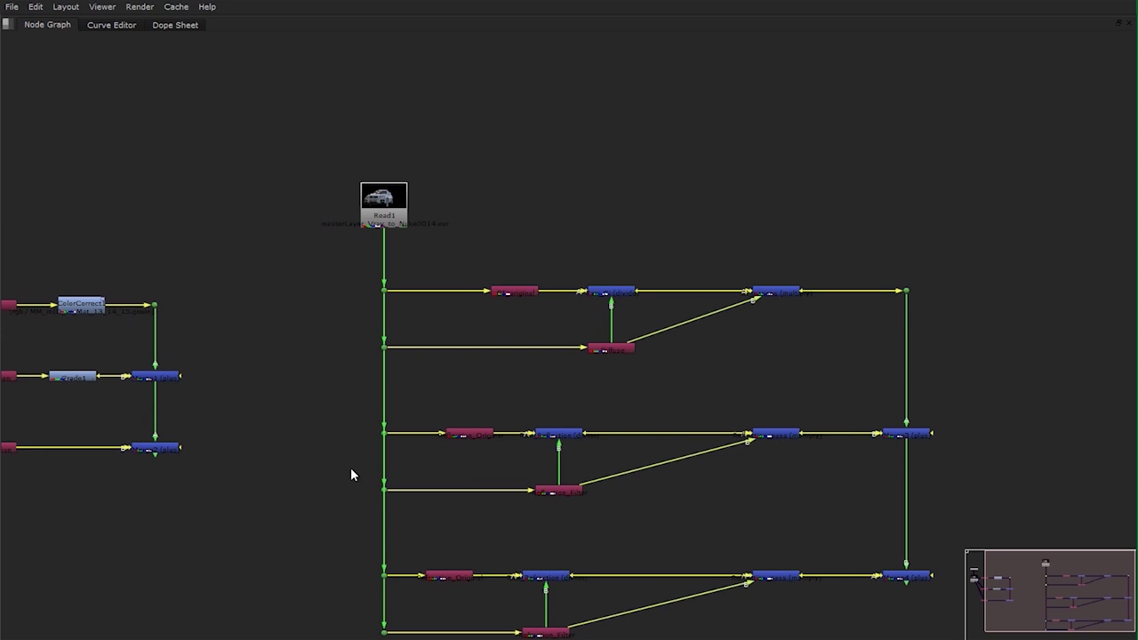
# Examine the GI and reflection branches up close, selecting the Reflection_Filter node to trace its connections
pyautogui.moveTo(351, 475); pyautogui.dragTo(357, 434, button='middle')
pyautogui.scroll(5, 351, 475)
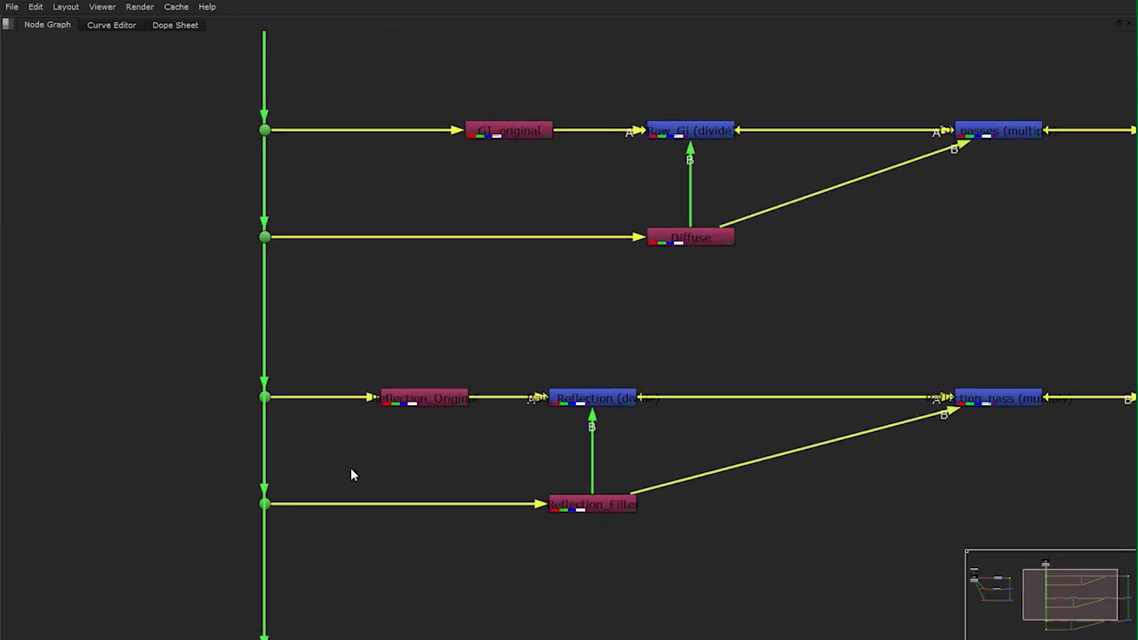
pyautogui.click(593, 504)
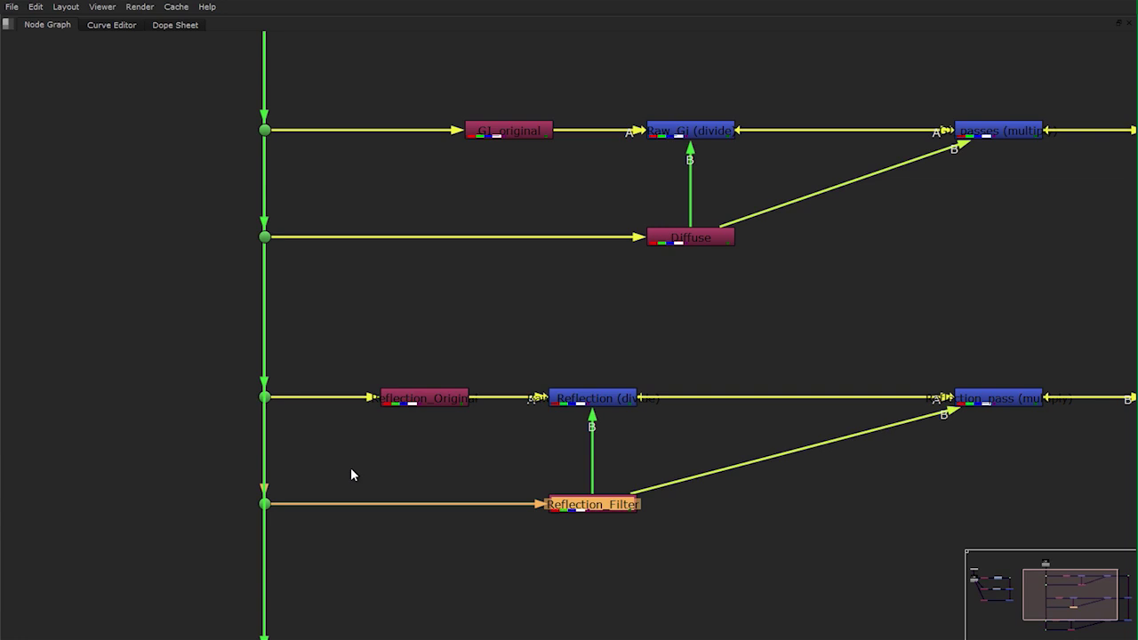
pyautogui.moveTo(351, 475); pyautogui.dragTo(236, 464, button='middle')
pyautogui.moveTo(351, 474); pyautogui.dragTo(360, 448, button='middle')
pyautogui.scroll(-5, 351, 474)
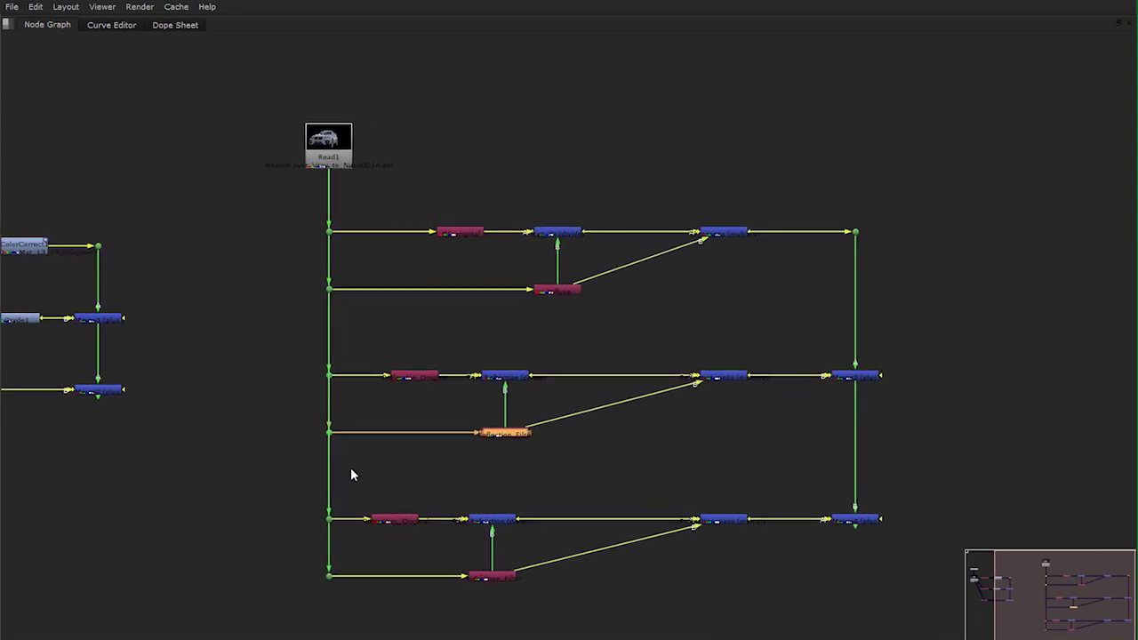
# Restore the full panel layout and show the combined plus merge output in a new viewer
pyautogui.press('space')
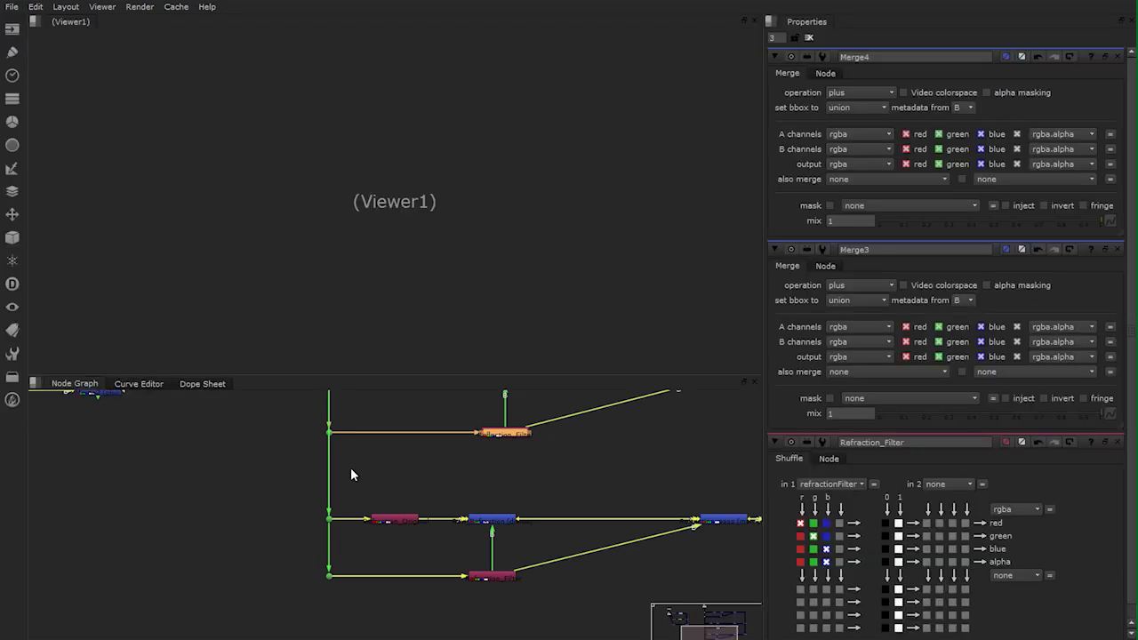
pyautogui.moveTo(351, 475); pyautogui.dragTo(165, 487, button='middle')
pyautogui.scroll(-2, 351, 475)
pyautogui.click(613, 507)
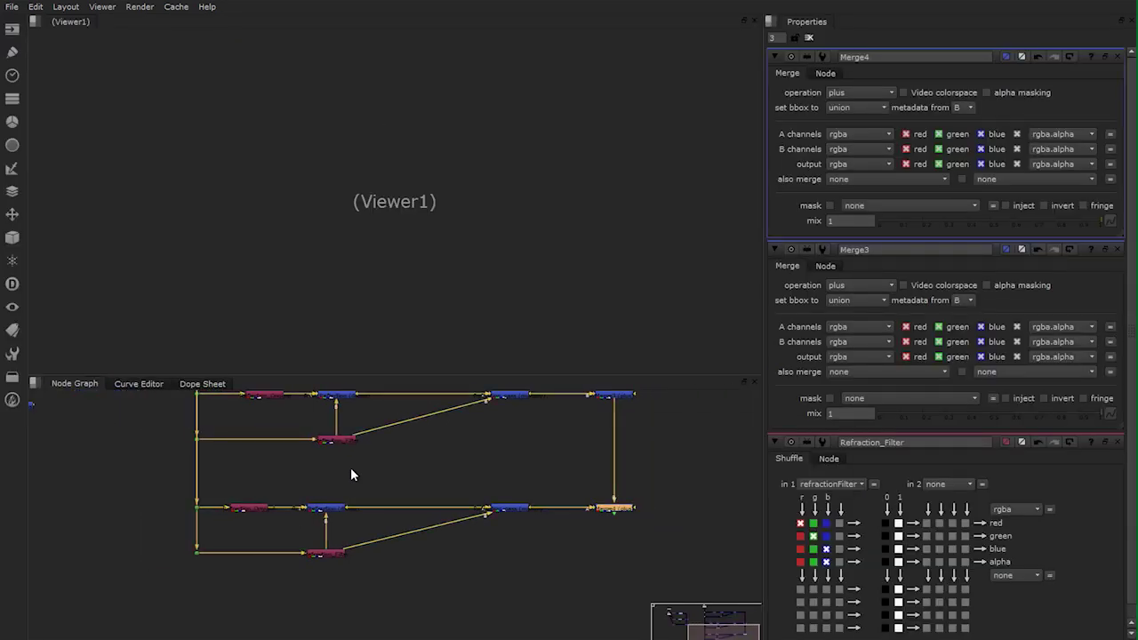
pyautogui.press('1')
pyautogui.moveTo(352, 475); pyautogui.dragTo(350, 604, button='middle')
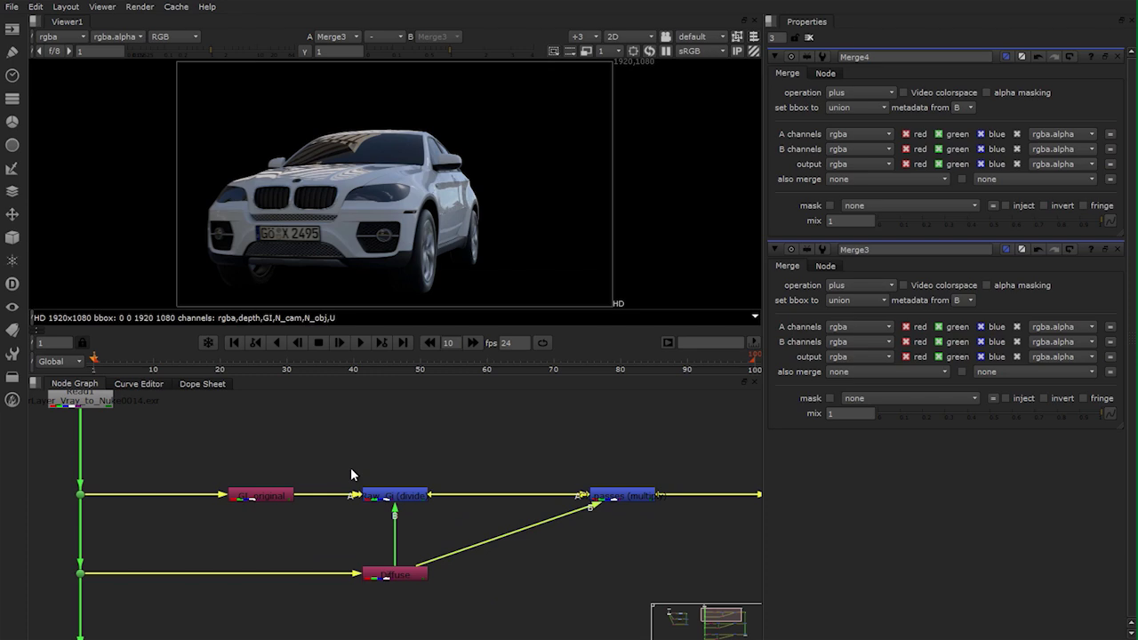
# Open the Raw_Gi divide node's properties and inspect its output in the viewer
pyautogui.doubleClick(395, 495)
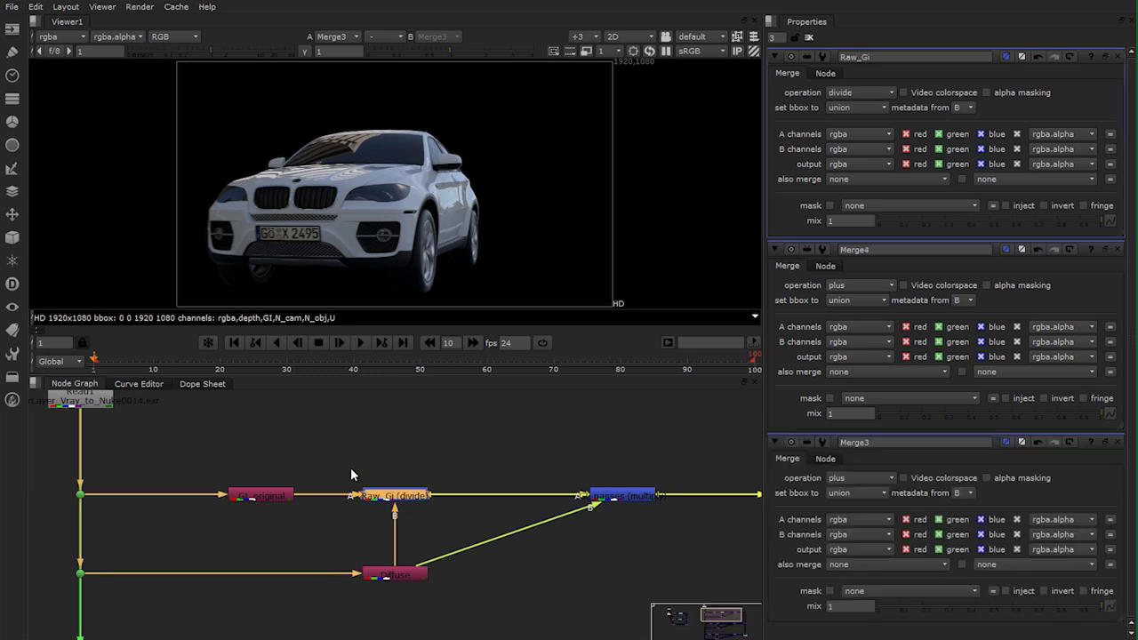
pyautogui.press('1')
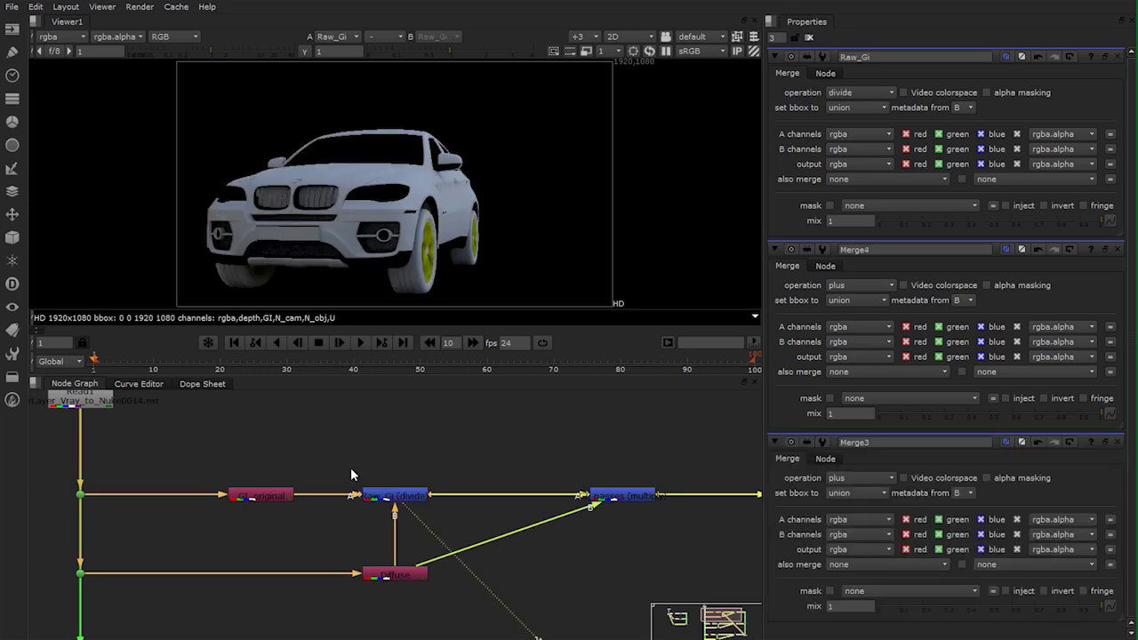
pyautogui.moveTo(333, 252); pyautogui.dragTo(377, 217, button='middle')
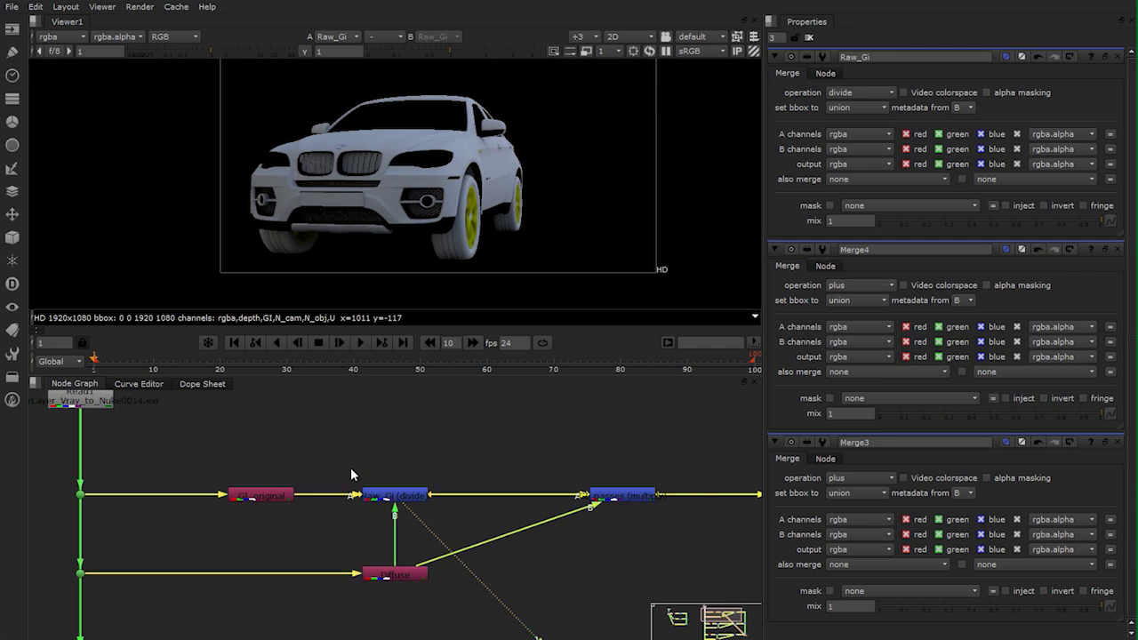
# Insert a Grade node between Raw_Gi and the GI_pass multiply node and lower its gain to 0.27
pyautogui.press('g')
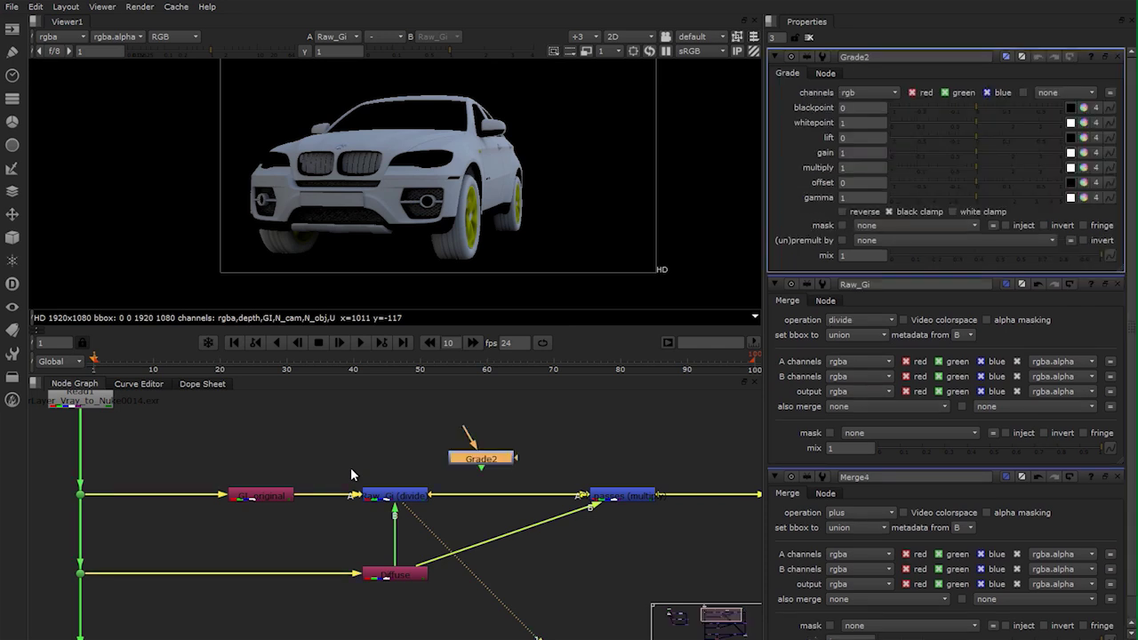
pyautogui.click(622, 495)
pyautogui.moveTo(481, 459); pyautogui.dragTo(486, 495)
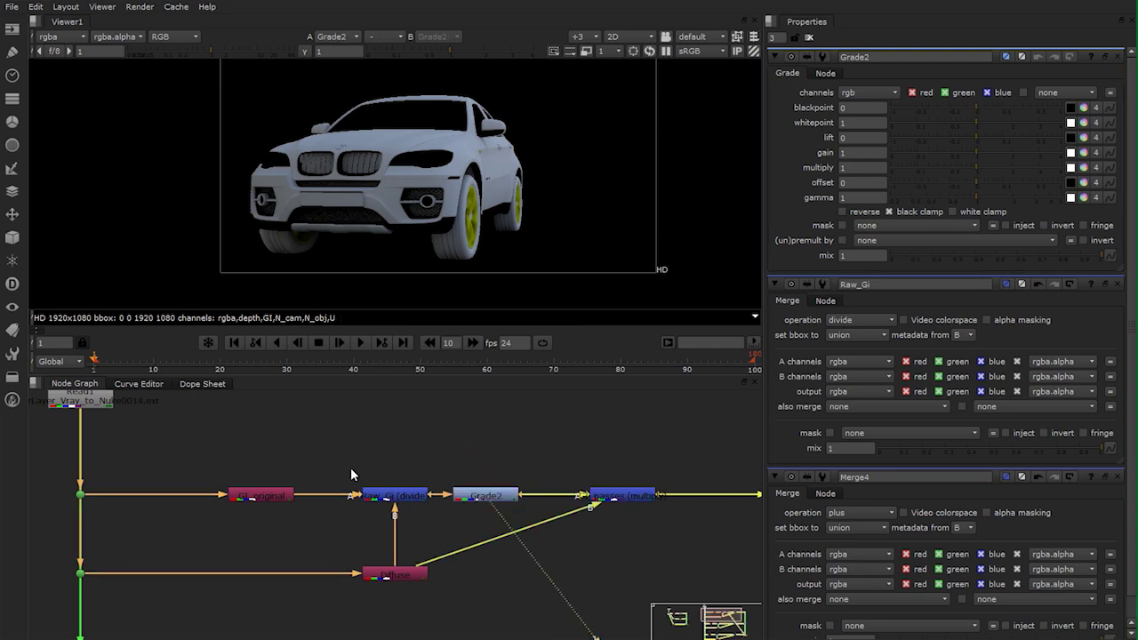
pyautogui.moveTo(971, 153); pyautogui.dragTo(934, 153)
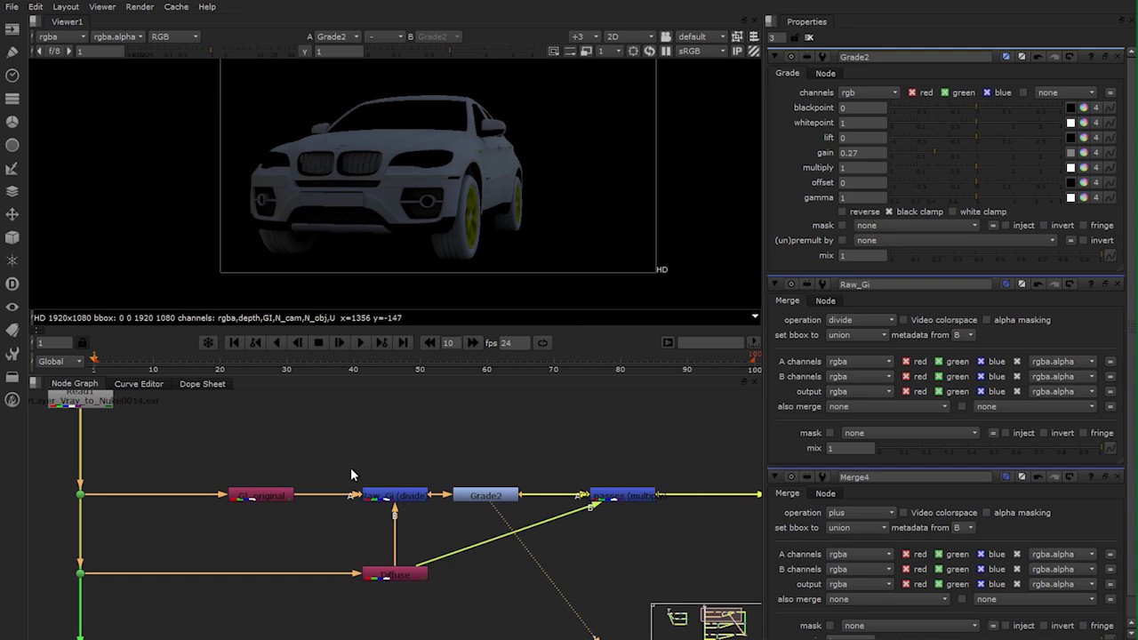
# Show the GI_pass multiply node in the viewer and lower the Grade node's gain to 0.13
pyautogui.moveTo(495, 495); pyautogui.dragTo(351, 475, button='middle')
pyautogui.press('1')
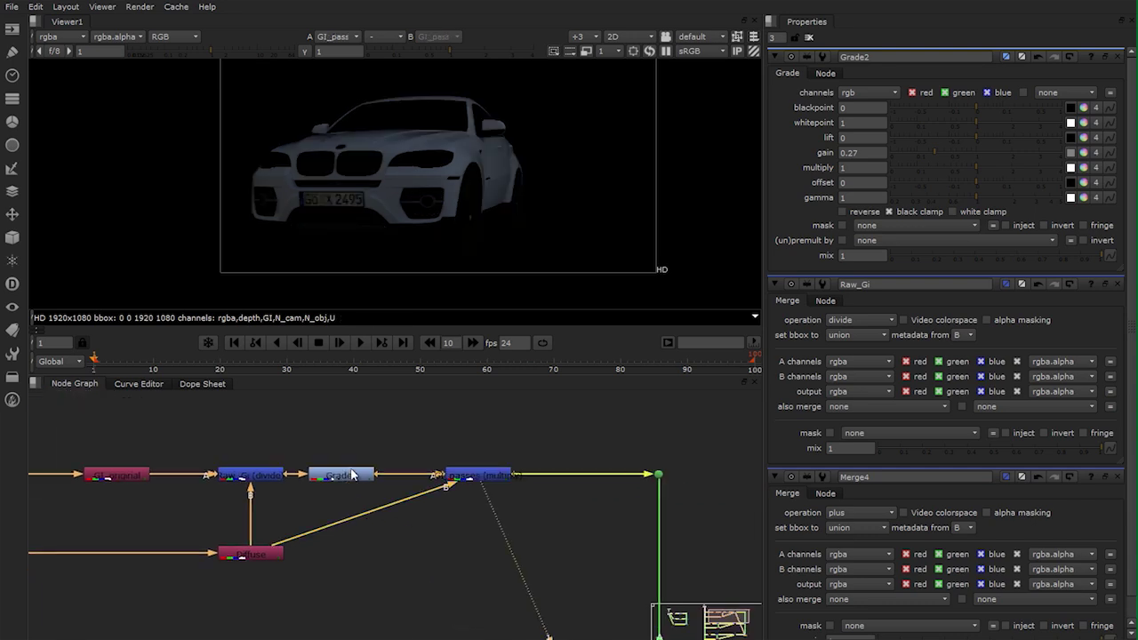
pyautogui.moveTo(934, 153)
pyautogui.mouseDown()
pyautogui.moveTo(911, 152)
pyautogui.moveTo(939, 152)
pyautogui.moveTo(921, 153)
pyautogui.mouseUp()
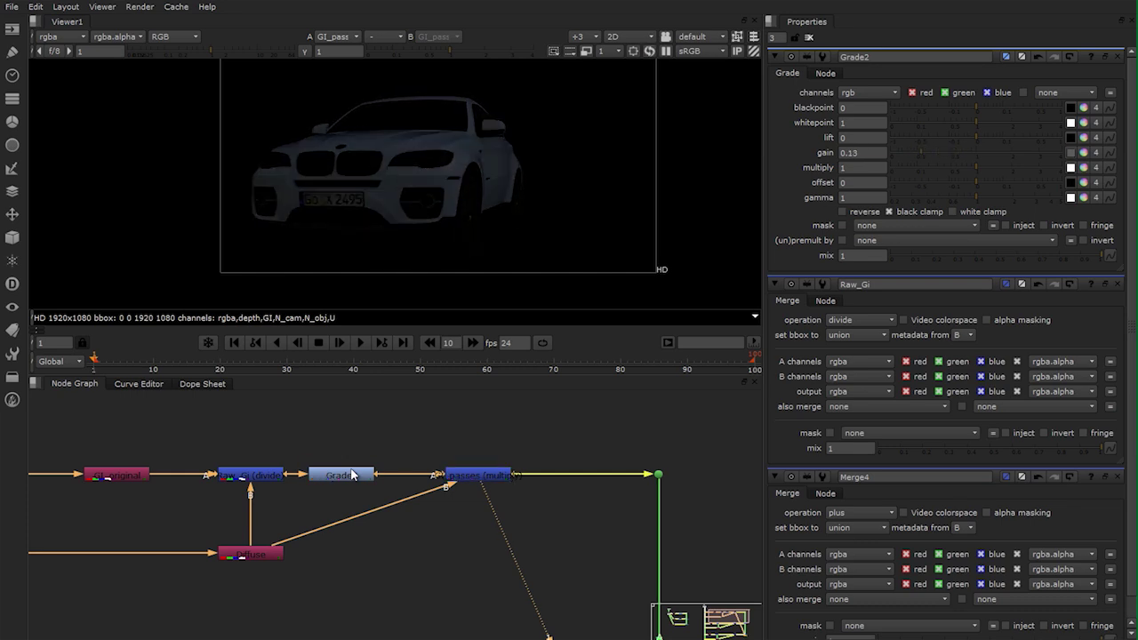
# Show the final plus merge in the viewer and inspect the effect of the GI grade on the whole car
pyautogui.moveTo(353, 475); pyautogui.dragTo(352, 381, button='middle')
pyautogui.scroll(-4, 353, 475)
pyautogui.moveTo(353, 474); pyautogui.dragTo(335, 432, button='middle')
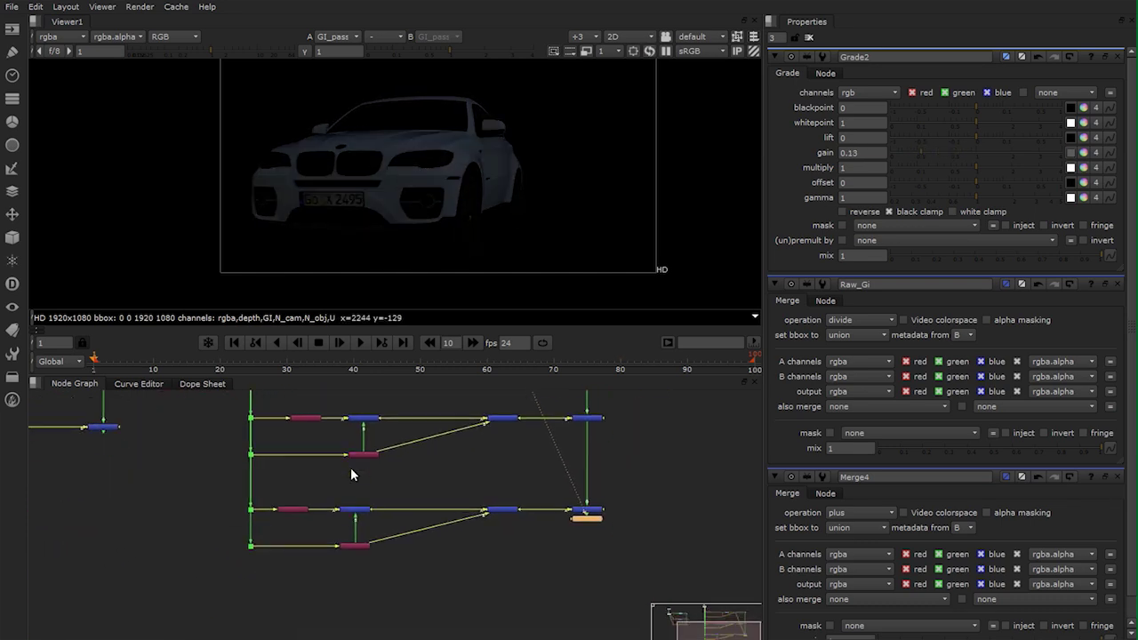
pyautogui.press('1')
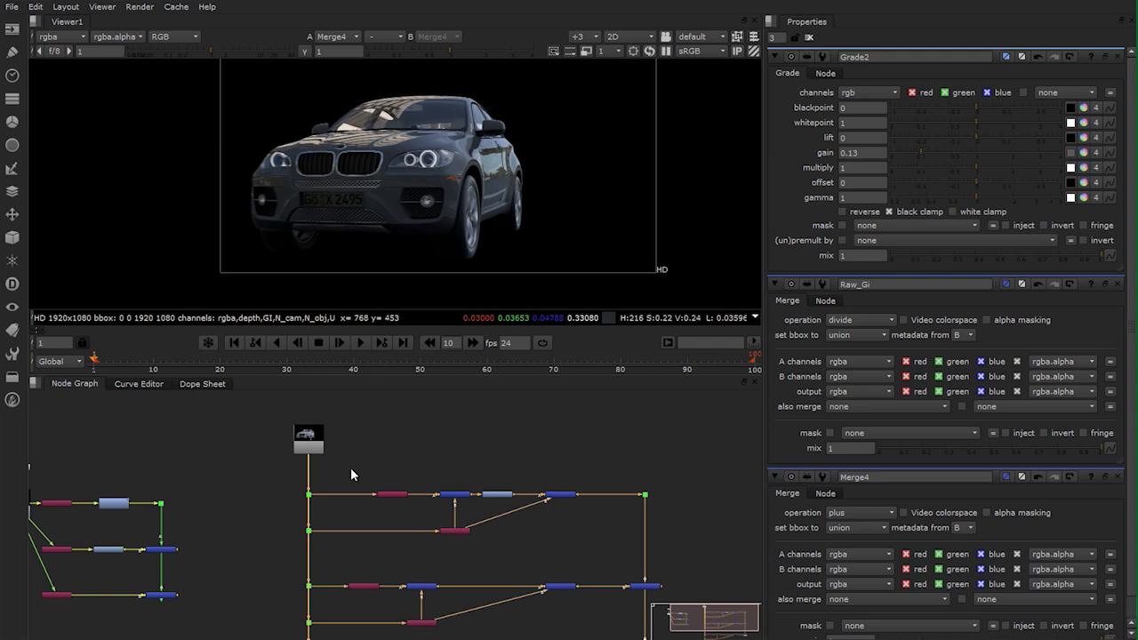
pyautogui.moveTo(415, 182); pyautogui.dragTo(433, 181, button='middle')
pyautogui.scroll(3, 435, 182)
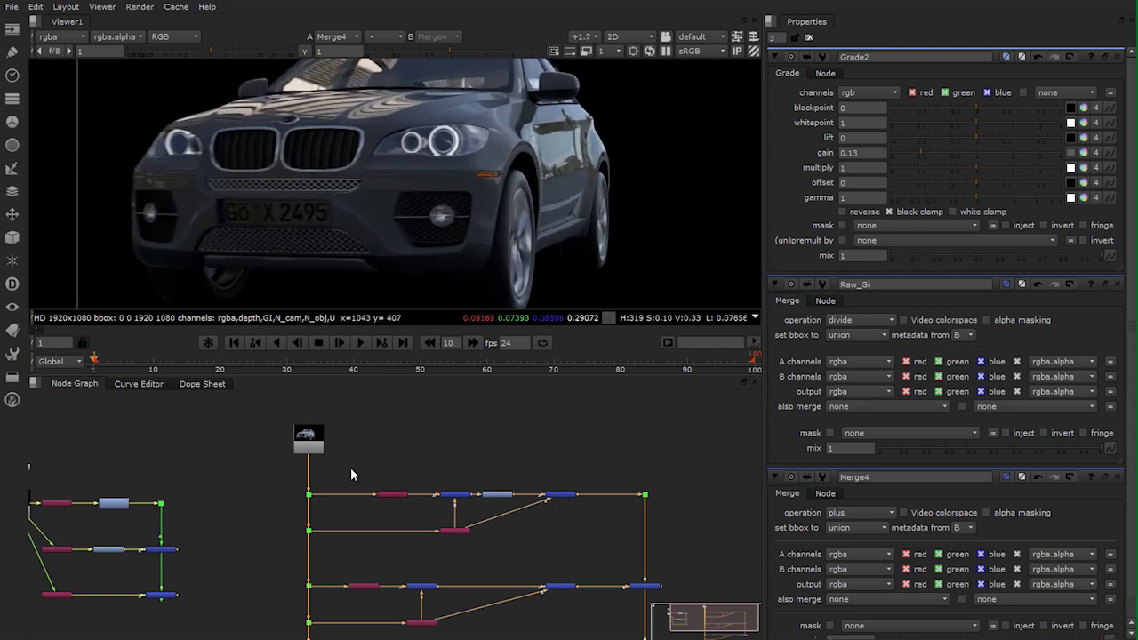
# Select the Grade node in the GI branch and raise its gain to 4
pyautogui.moveTo(495, 454)
pyautogui.mouseDown(button='middle')
pyautogui.moveTo(546, 439)
pyautogui.moveTo(480, 435)
pyautogui.mouseUp(button='middle')
pyautogui.scroll(2, 480, 436)
pyautogui.click(479, 487)
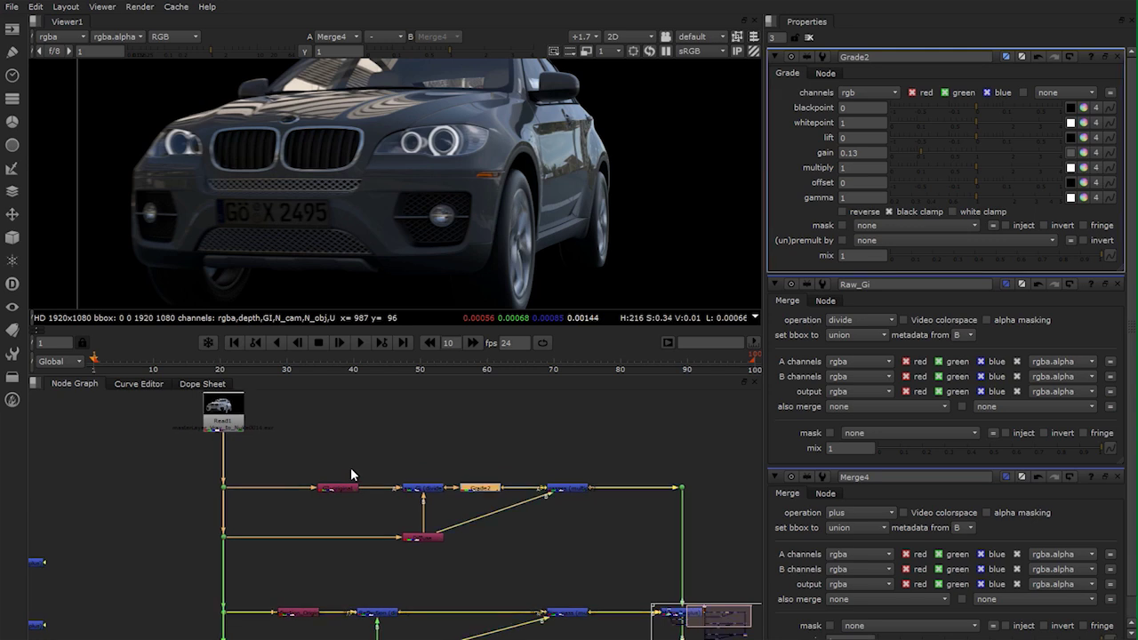
pyautogui.moveTo(921, 153); pyautogui.dragTo(1062, 153)
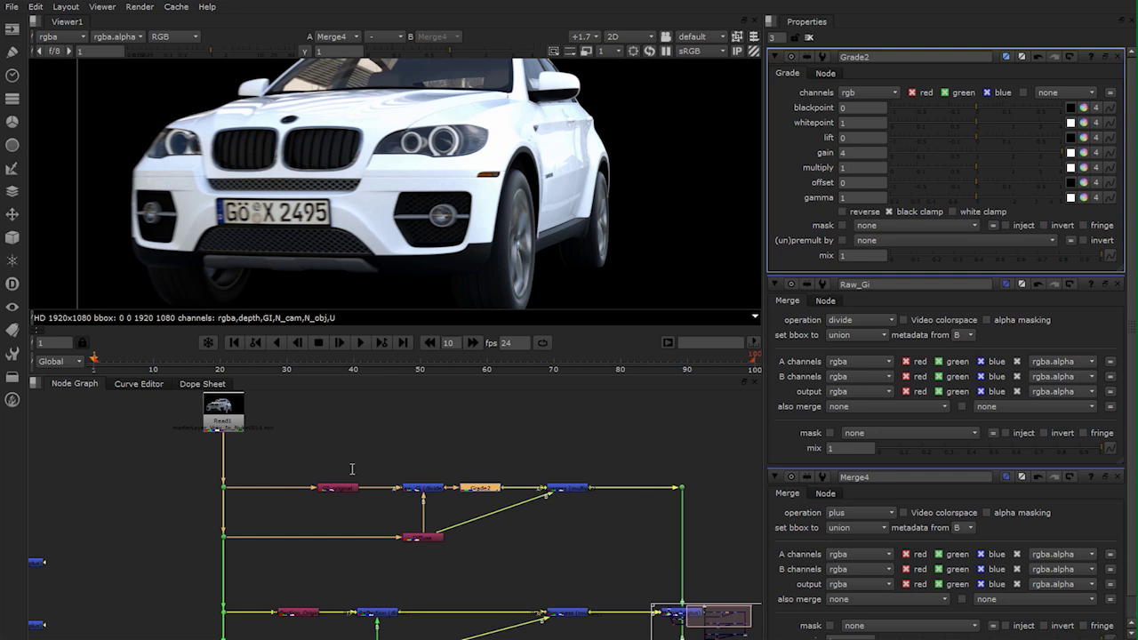
# Reset the Grade node's gain to 1 and remove the node from the GI branch
pyautogui.doubleClick(848, 153)
pyautogui.write('1')
pyautogui.moveTo(351, 475); pyautogui.dragTo(594, 415, button='middle')
pyautogui.scroll(2, 351, 474)
pyautogui.scroll(-1, 351, 475)
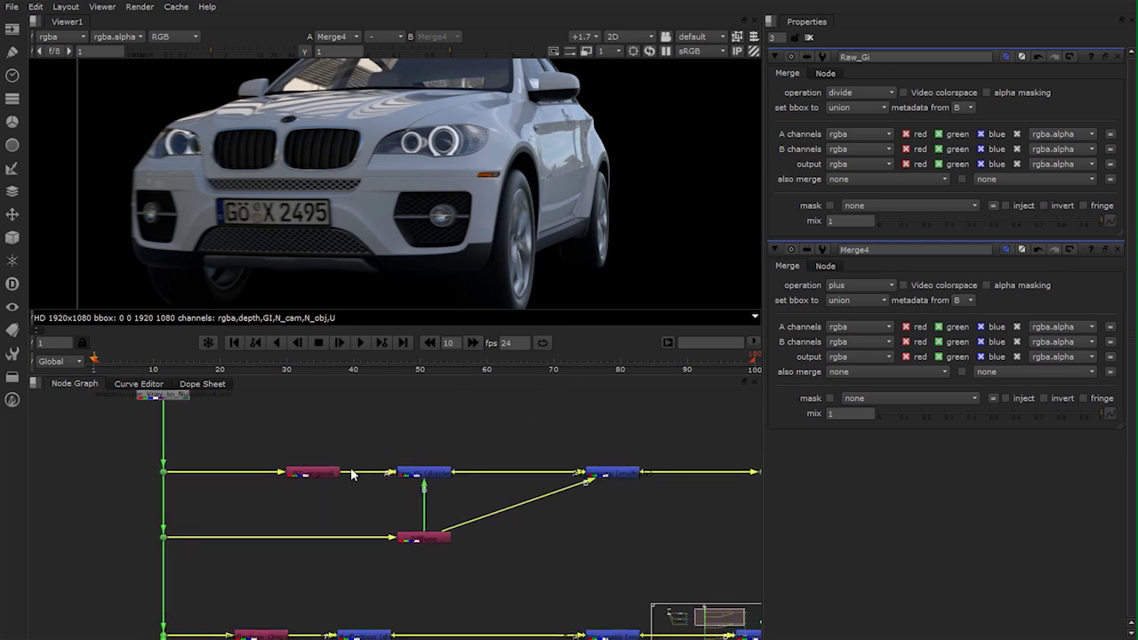
pyautogui.moveTo(380, 471); pyautogui.dragTo(341, 470, button='middle')
pyautogui.keyDown('alt'); pyautogui.moveTo(341, 470); pyautogui.dragTo(352, 470, button='middle'); pyautogui.keyUp('alt')
pyautogui.press('Tab')
pyautogui.press('Escape')
pyautogui.write('c')
pyautogui.press('Escape')
pyautogui.press('Escape')
pyautogui.press('Tab')
pyautogui.press('Escape')
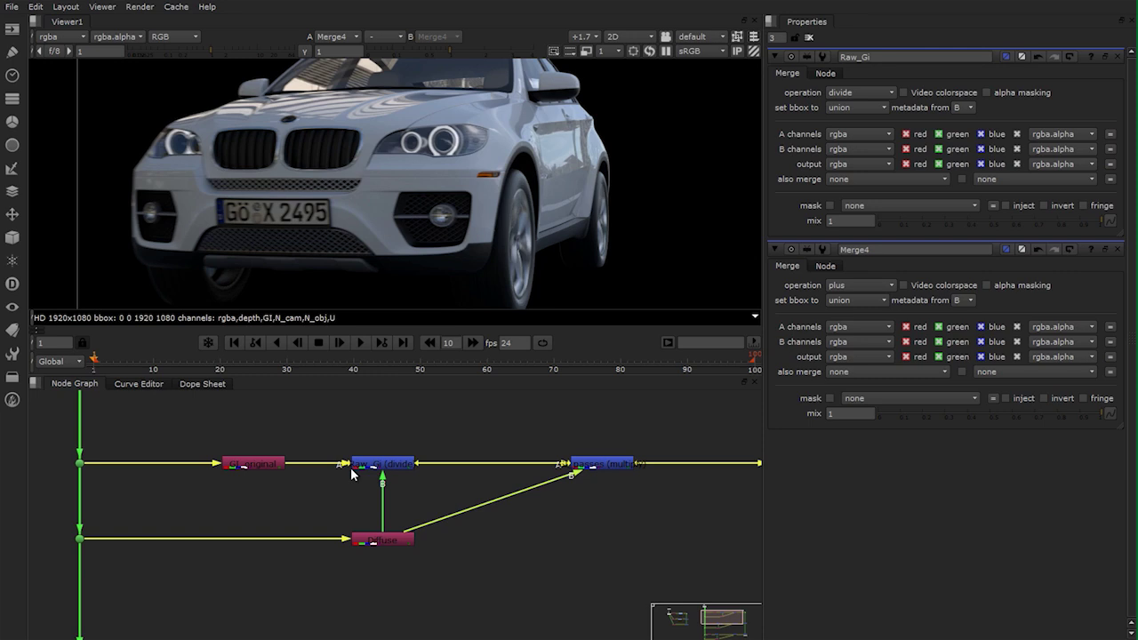
# Insert a ColorCorrect node between the Diffuse shuffle and the B input of the GI_pass multiply node, aligned beneath the multiply
pyautogui.press('c')
pyautogui.moveTo(469, 561)
pyautogui.mouseDown()
pyautogui.moveTo(485, 501)
pyautogui.moveTo(489, 524)
pyautogui.moveTo(605, 542)
pyautogui.mouseUp()
pyautogui.click(487, 517)
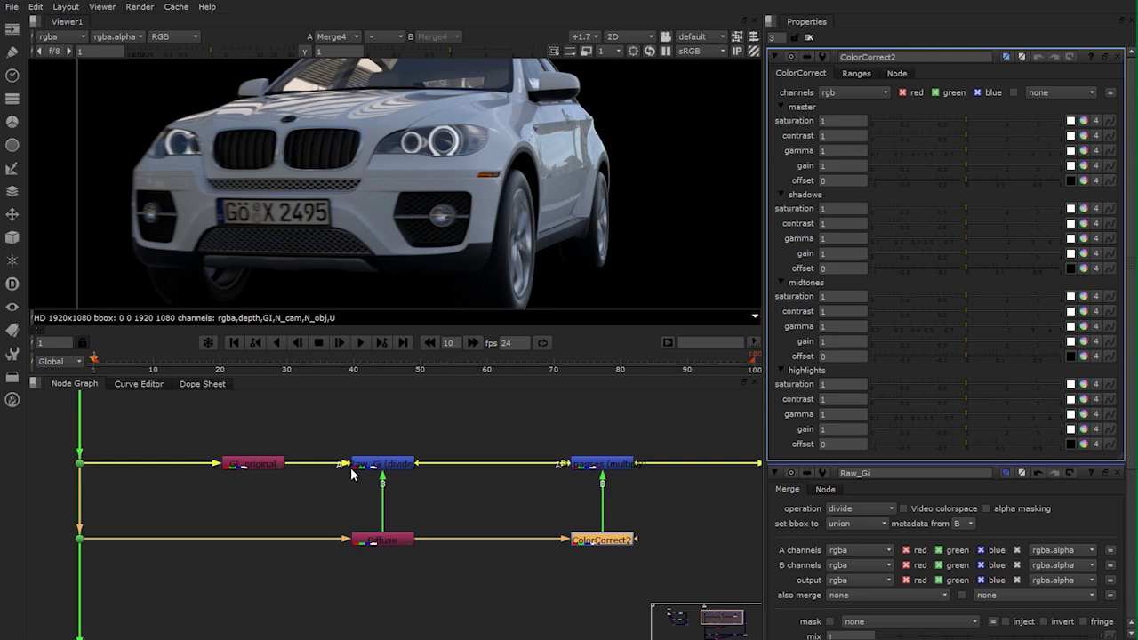
# Tint the ColorCorrect node's master gain blue with the colour wheel, to about red 0.22, green 0.46 and blue 1
pyautogui.click(1084, 165)
pyautogui.moveTo(873, 436)
pyautogui.mouseDown()
pyautogui.moveTo(897, 413)
pyautogui.moveTo(896, 384)
pyautogui.moveTo(854, 396)
pyautogui.moveTo(831, 418)
pyautogui.moveTo(849, 444)
pyautogui.moveTo(831, 475)
pyautogui.moveTo(838, 467)
pyautogui.mouseUp()
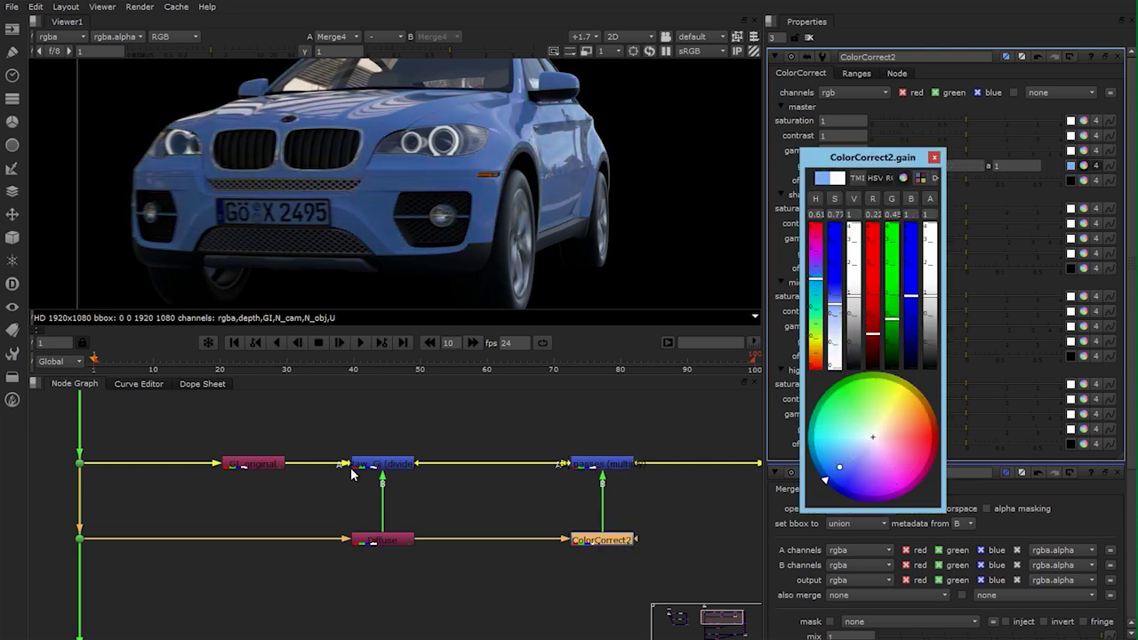
pyautogui.click(515, 584)
pyautogui.click(934, 157)
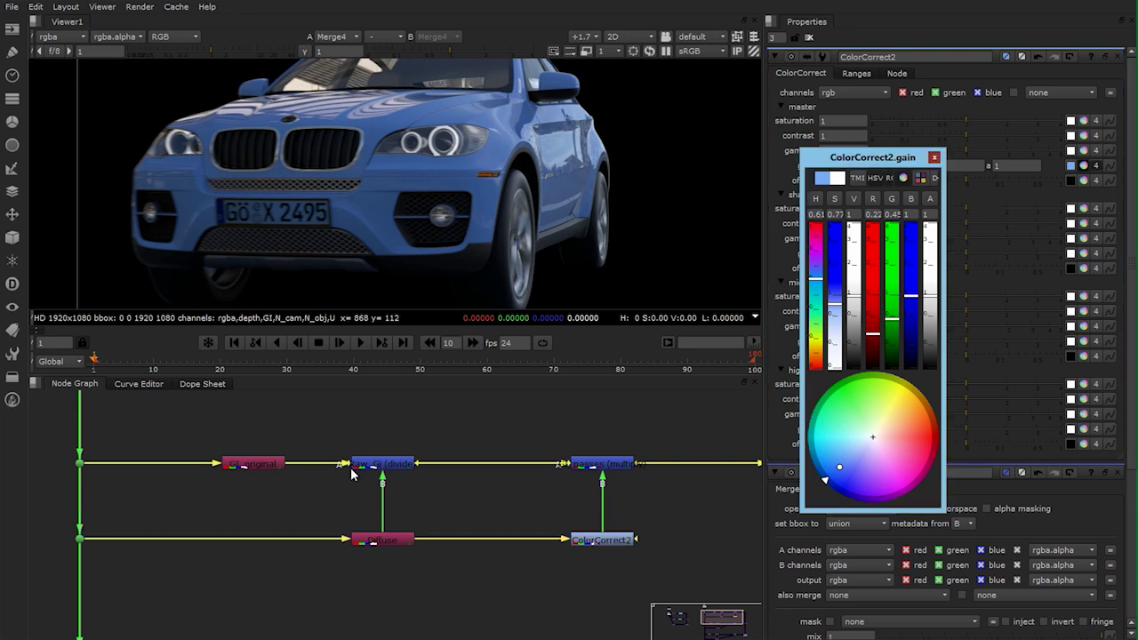
# Move the ColorCorrect node closer to the Diffuse shuffle, keeping it level in the lower GI stream
pyautogui.scroll(-3, 690, 499)
pyautogui.moveTo(690, 500); pyautogui.dragTo(602, 481, button='middle')
pyautogui.scroll(-3, 636, 441)
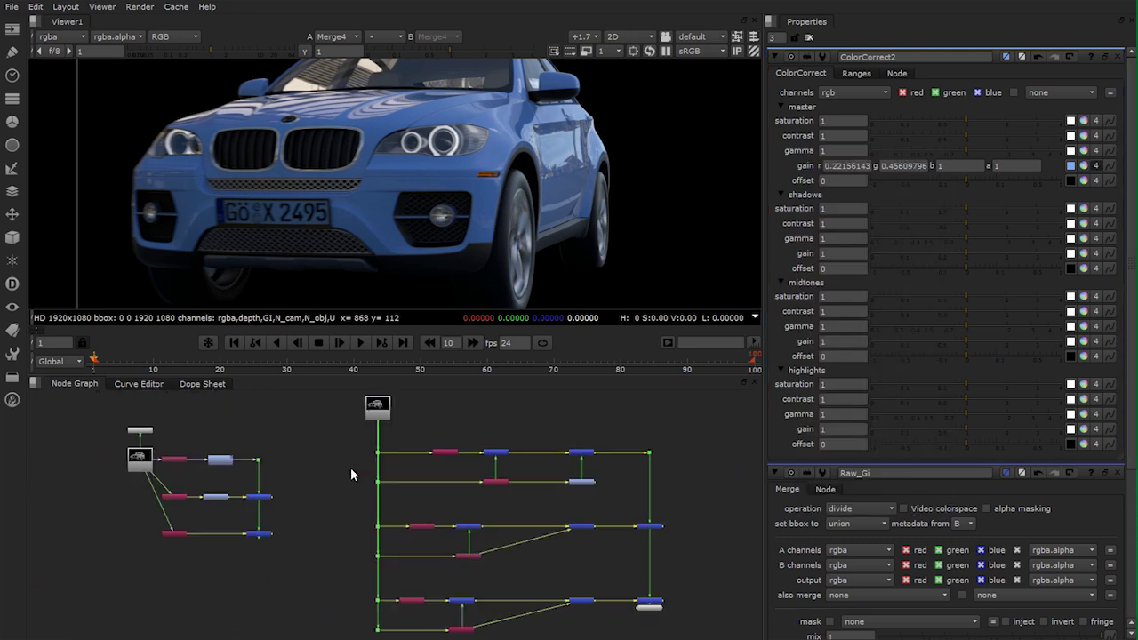
pyautogui.scroll(5, 566, 486)
pyautogui.moveTo(602, 469); pyautogui.dragTo(541, 470)
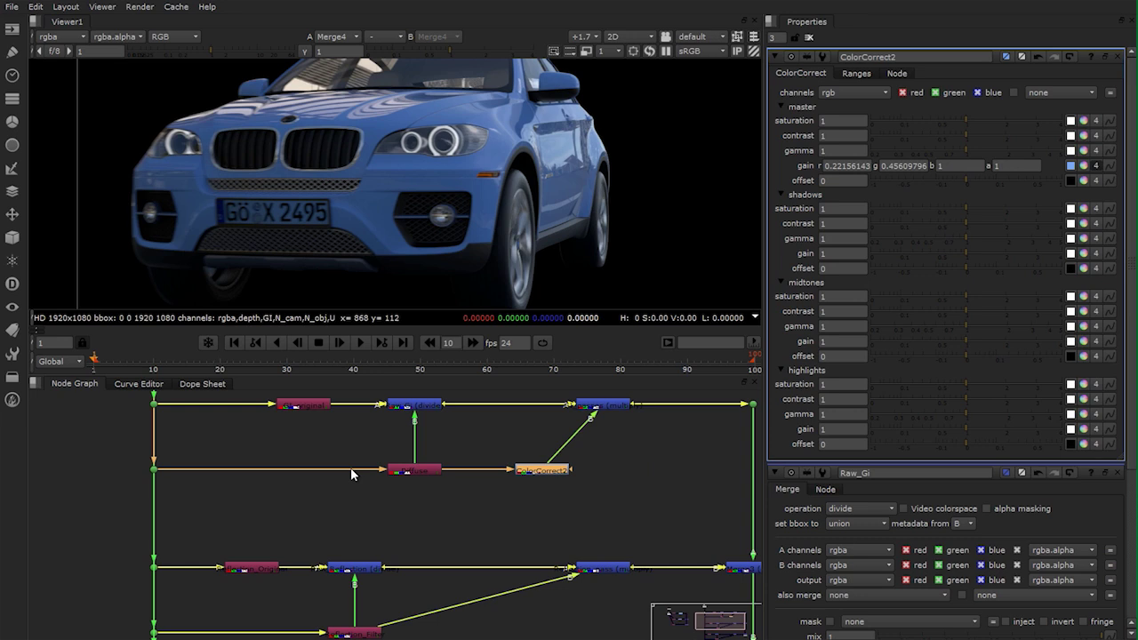
# Mask the ColorCorrect node with the MM_mID_vr_Mat_13_14_15.green channel to limit the tint to that material
pyautogui.click(856, 73)
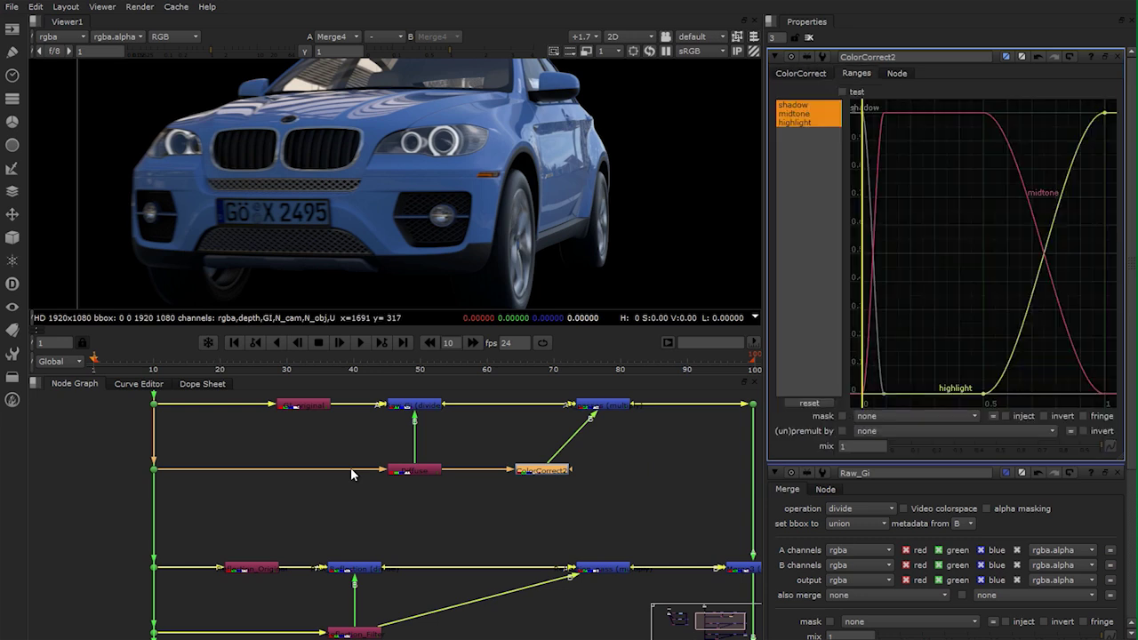
pyautogui.click(916, 416)
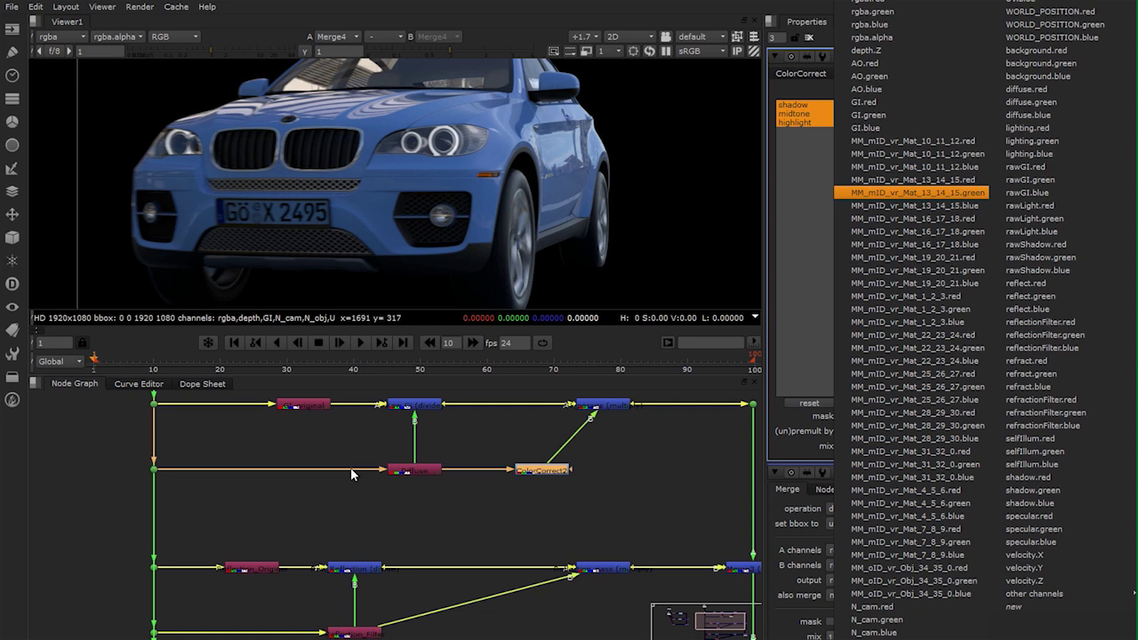
pyautogui.click(918, 192)
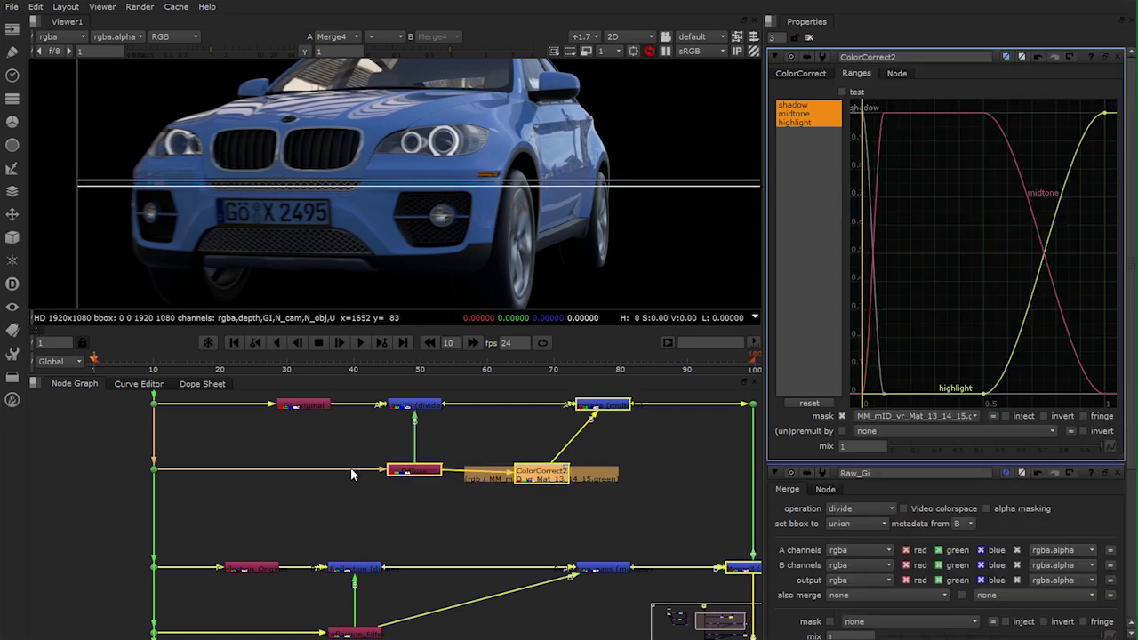
pyautogui.scroll(-3, 649, 216)
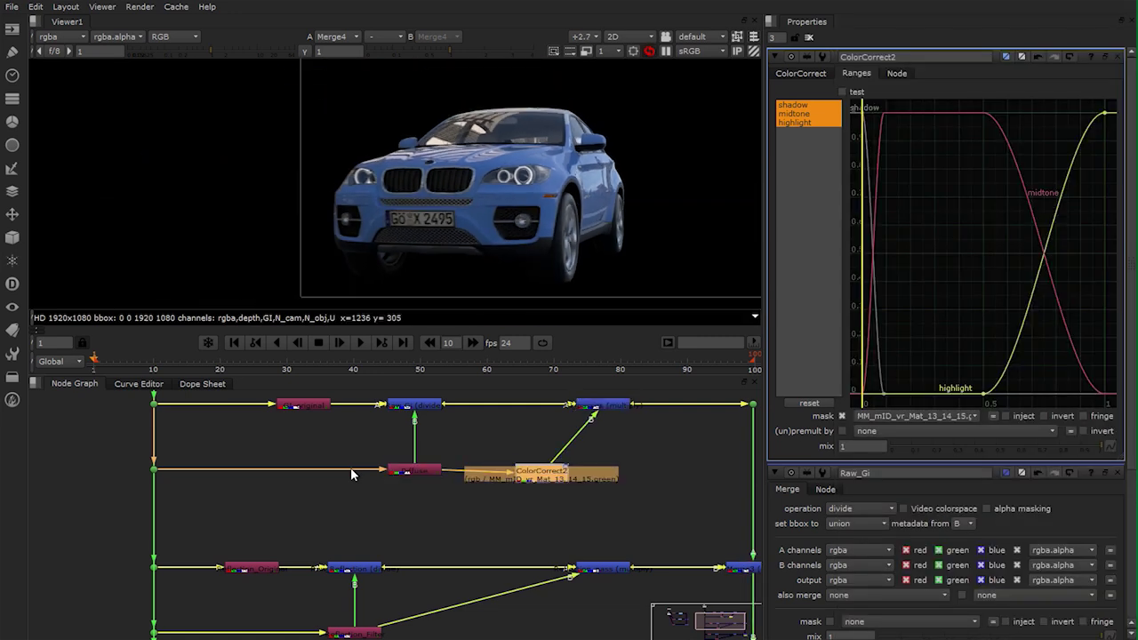
pyautogui.click(551, 515)
pyautogui.moveTo(541, 472); pyautogui.dragTo(545, 468)
pyautogui.moveTo(544, 480)
pyautogui.mouseDown(button='middle')
pyautogui.moveTo(540, 471)
pyautogui.moveTo(553, 481)
pyautogui.moveTo(674, 464)
pyautogui.mouseUp(button='middle')
pyautogui.scroll(-3, 537, 478)
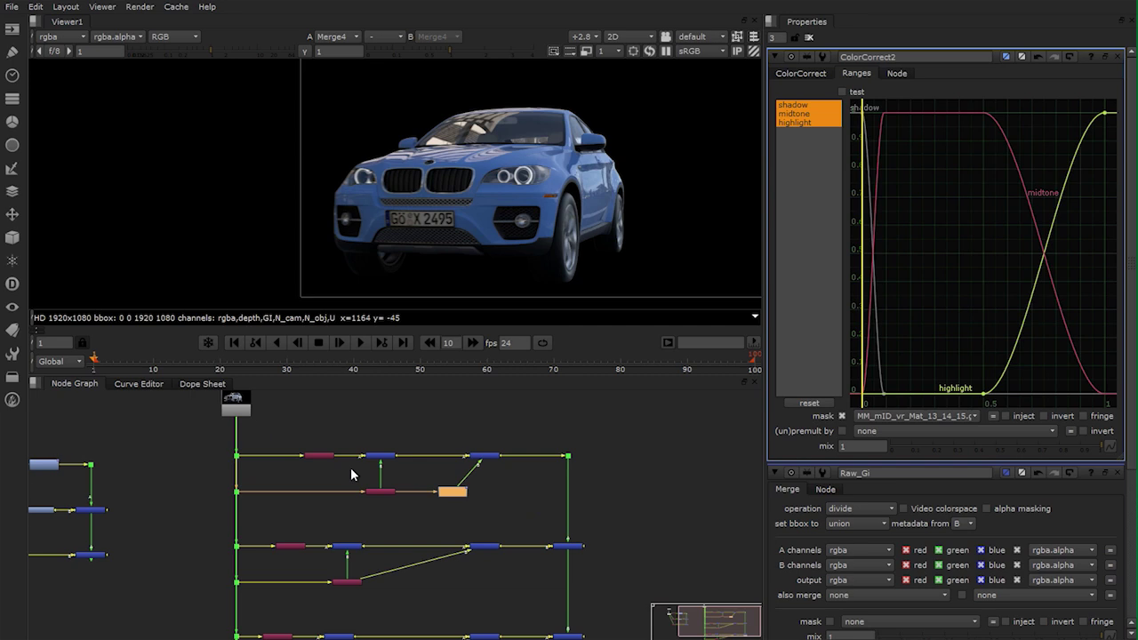
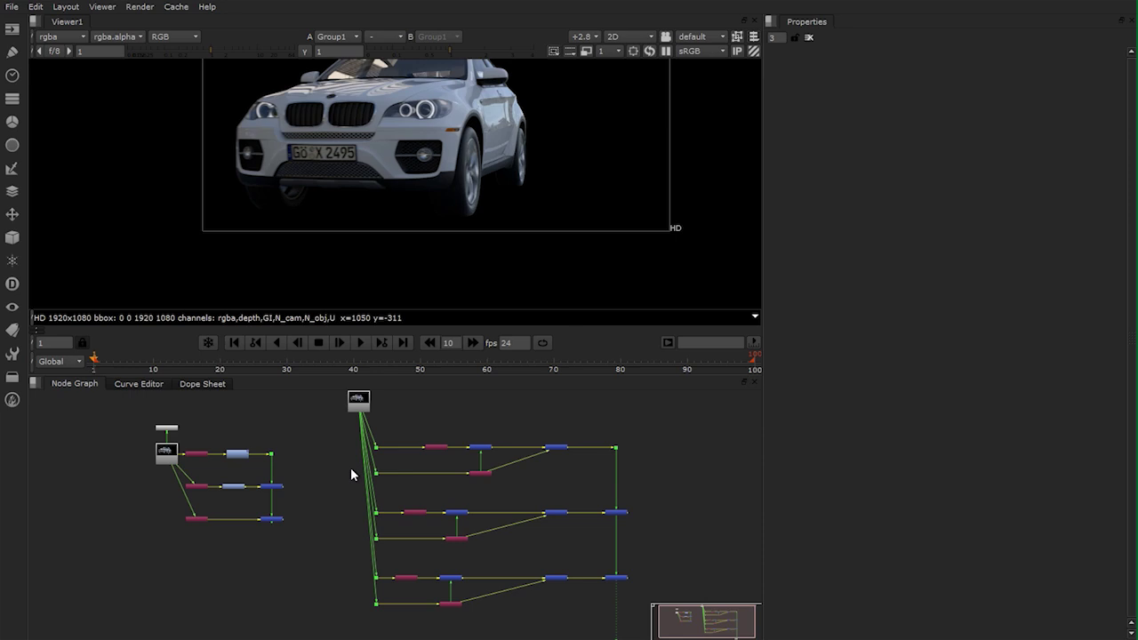
# Add a shared Dot below Read1 and reroute the branch inputs through it
pyautogui.scroll(5, 351, 475)
pyautogui.scroll(-3, 351, 475)
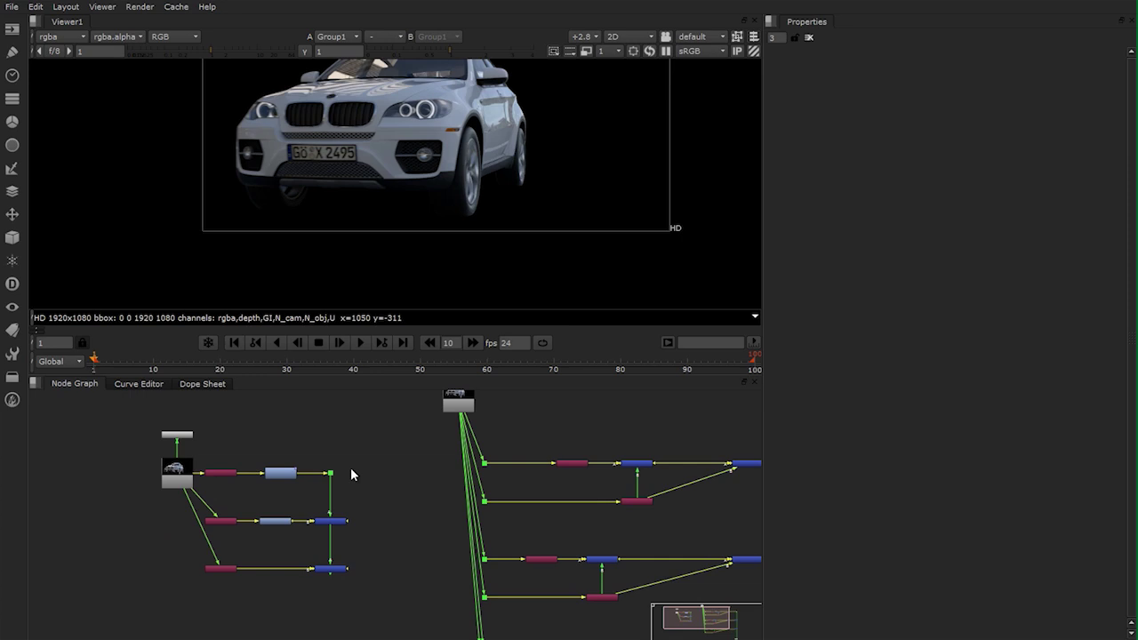
pyautogui.scroll(3, 351, 475)
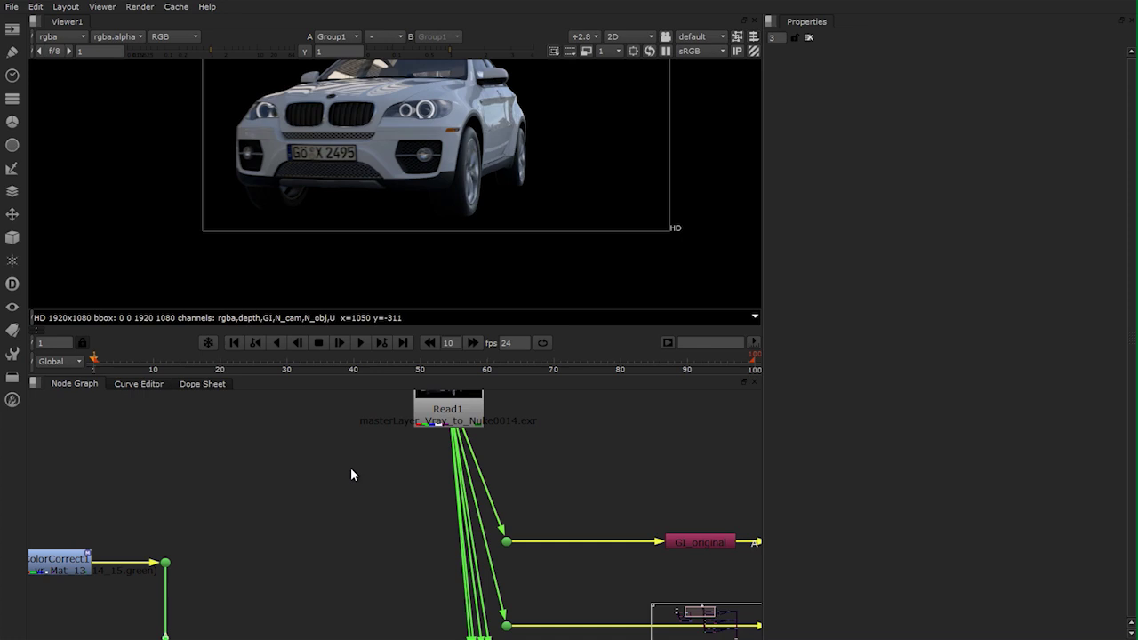
pyautogui.press('ctrl')
pyautogui.hotkey('ctrl', 'z')
pyautogui.moveTo(466, 536); pyautogui.dragTo(481, 507, button='middle')
pyautogui.scroll(-2, 484, 400)
pyautogui.moveTo(486, 468)
pyautogui.mouseDown()
pyautogui.moveTo(500, 477)
pyautogui.moveTo(503, 463)
pyautogui.moveTo(481, 446)
pyautogui.mouseUp()
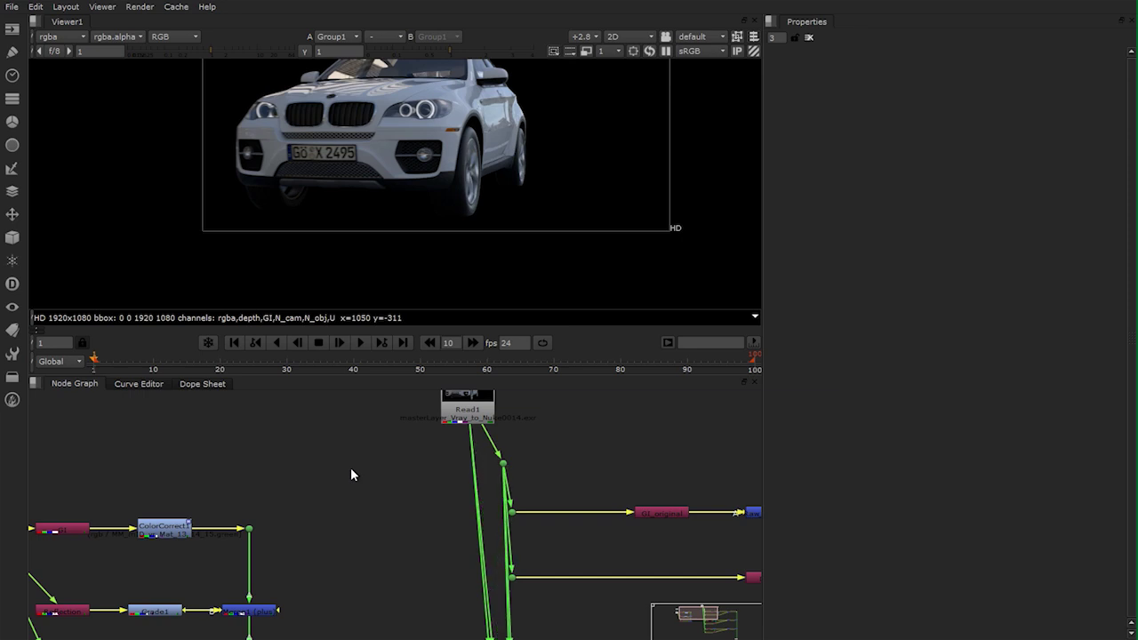
# Arrange the shared Dot and Read1 to the left of the branches so that all six inputs fan out from the Dot
pyautogui.moveTo(500, 467); pyautogui.dragTo(437, 578)
pyautogui.scroll(-3, 546, 468)
pyautogui.moveTo(492, 438); pyautogui.dragTo(474, 425)
pyautogui.click(551, 471)
pyautogui.moveTo(551, 471); pyautogui.dragTo(483, 420, button='middle')
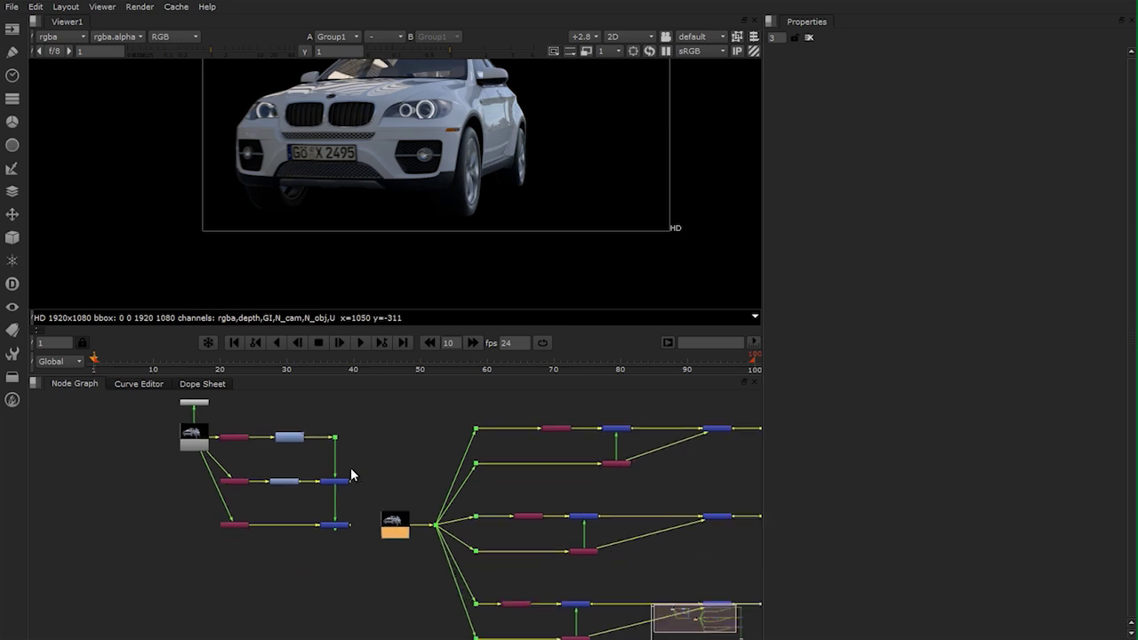
# Group all nodes of the divide/multiply comp downstream of Read1, leaving out Read1 and the Viewer
pyautogui.scroll(-1, 428, 476)
pyautogui.moveTo(664, 400); pyautogui.dragTo(329, 624)
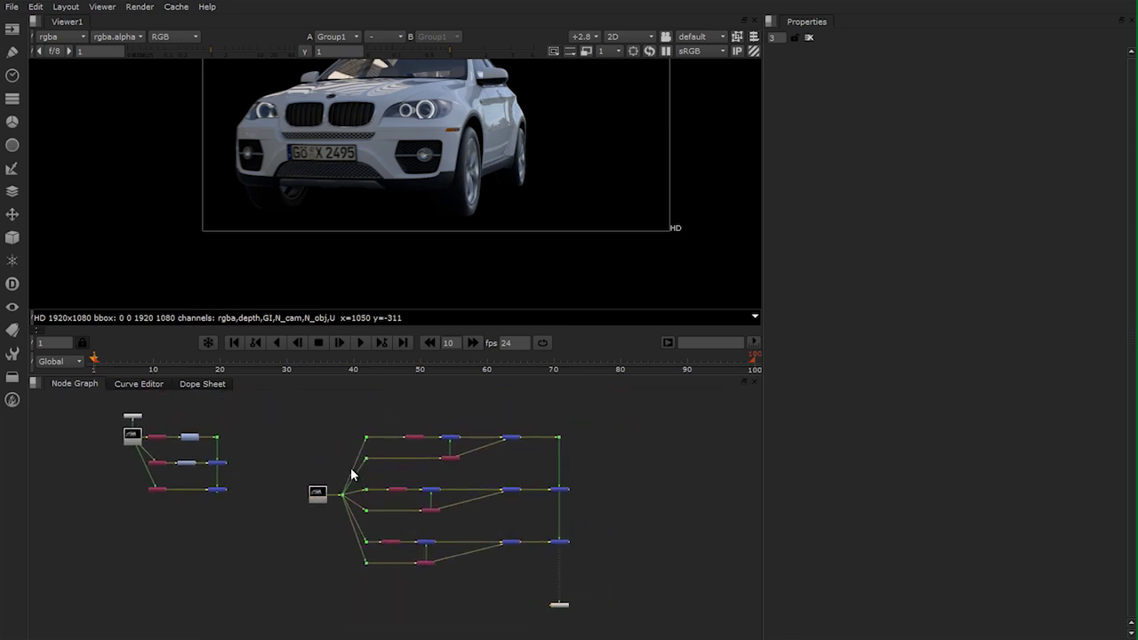
pyautogui.scroll(3, 351, 475)
pyautogui.moveTo(351, 473); pyautogui.dragTo(416, 473, button='middle')
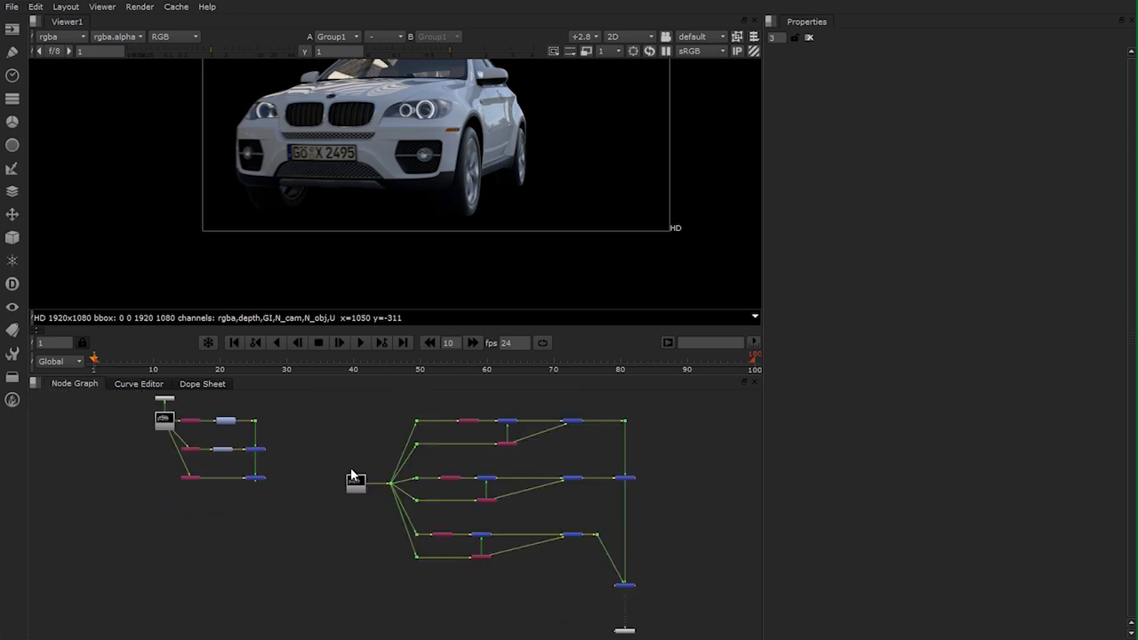
pyautogui.moveTo(672, 403); pyautogui.dragTo(387, 602)
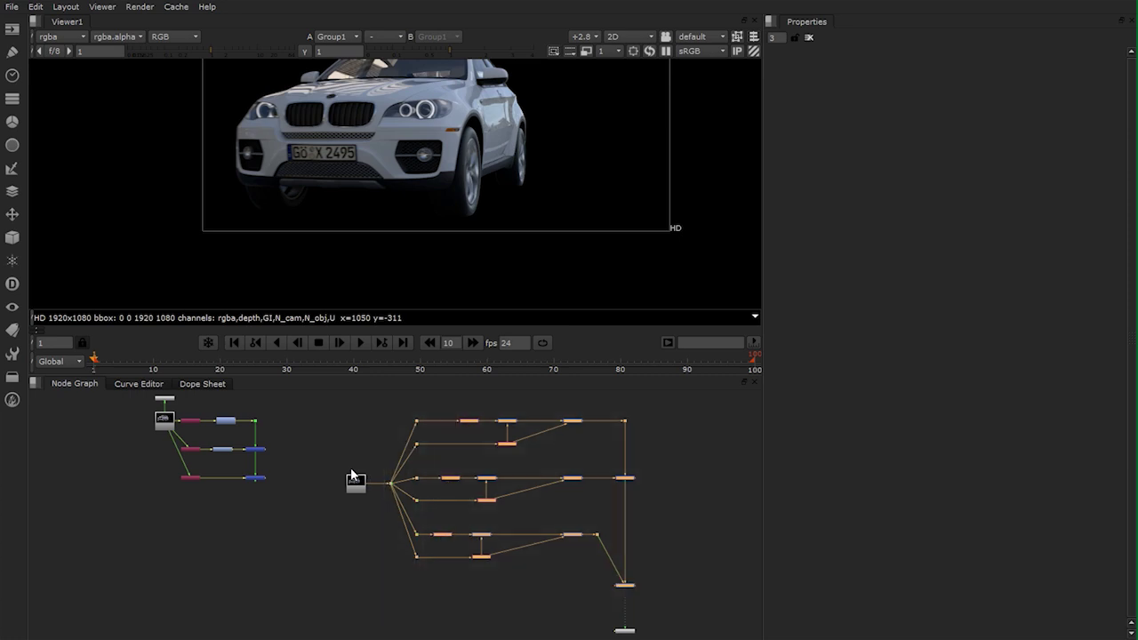
pyautogui.hotkey('ctrl', 'g')
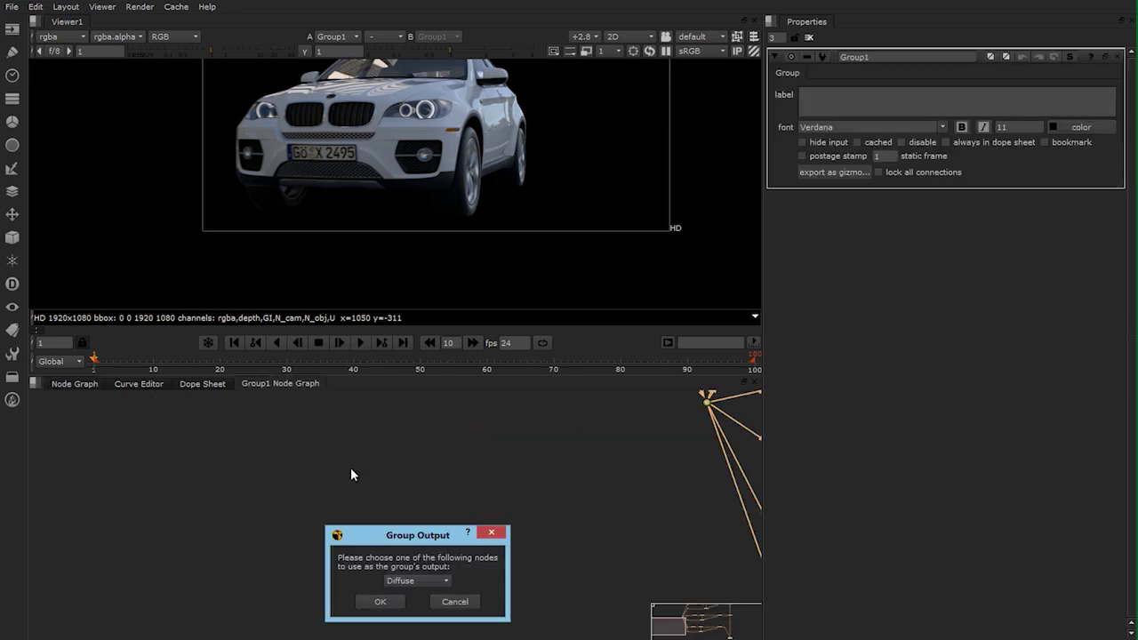
# Choose Final_Output as the group's output node and accept it
pyautogui.moveTo(418, 535); pyautogui.dragTo(463, 441)
pyautogui.click(462, 486)
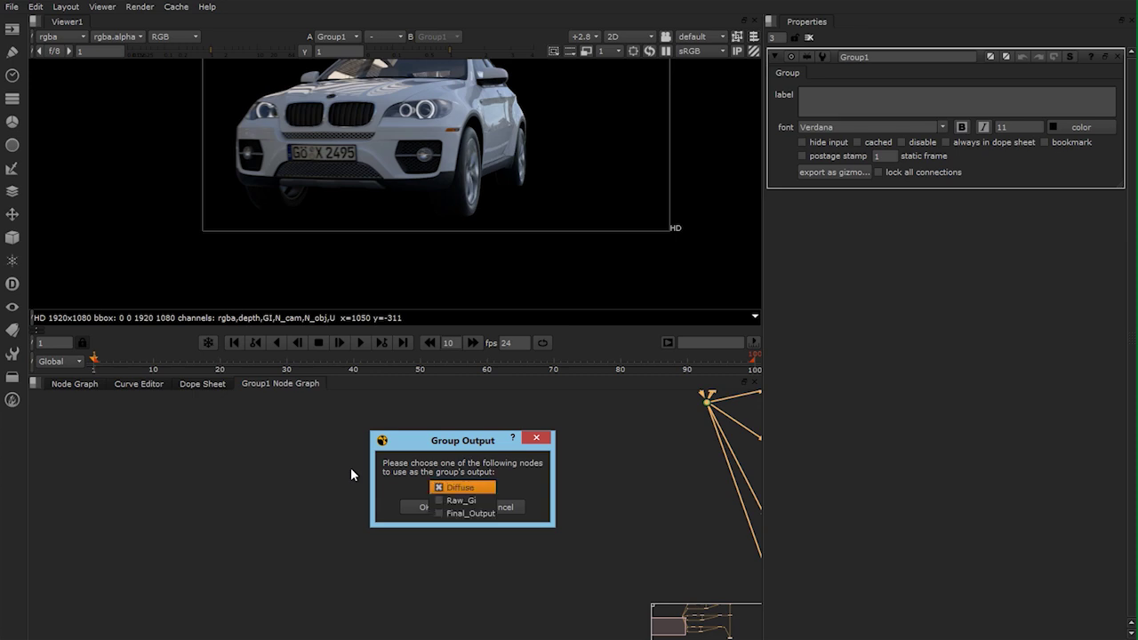
pyautogui.press('Down')
pyautogui.press('Down')
pyautogui.press('Return')
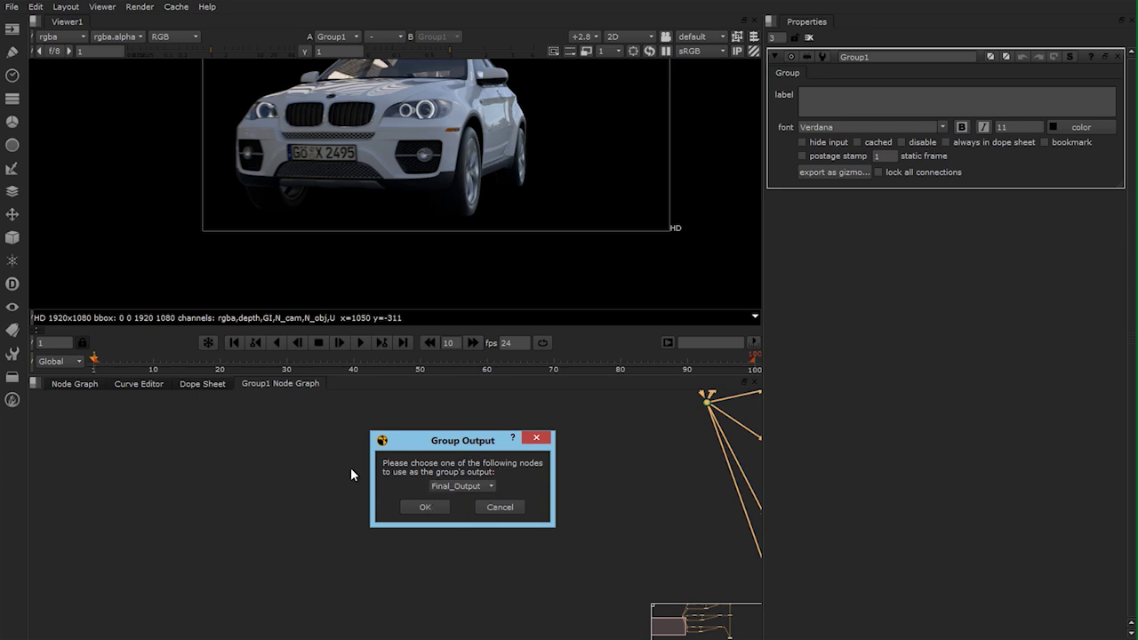
pyautogui.press('Return')
# Align the group node horizontally with Read1 and rename it Advanced_Comp
pyautogui.moveTo(512, 503); pyautogui.dragTo(476, 488)
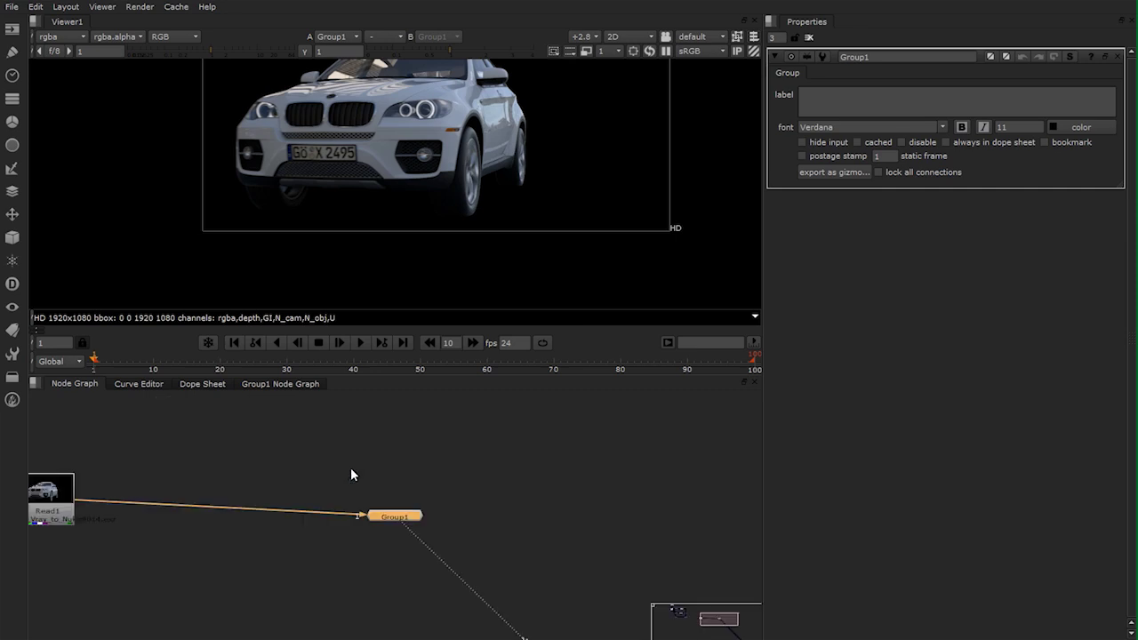
pyautogui.moveTo(286, 460); pyautogui.dragTo(288, 477)
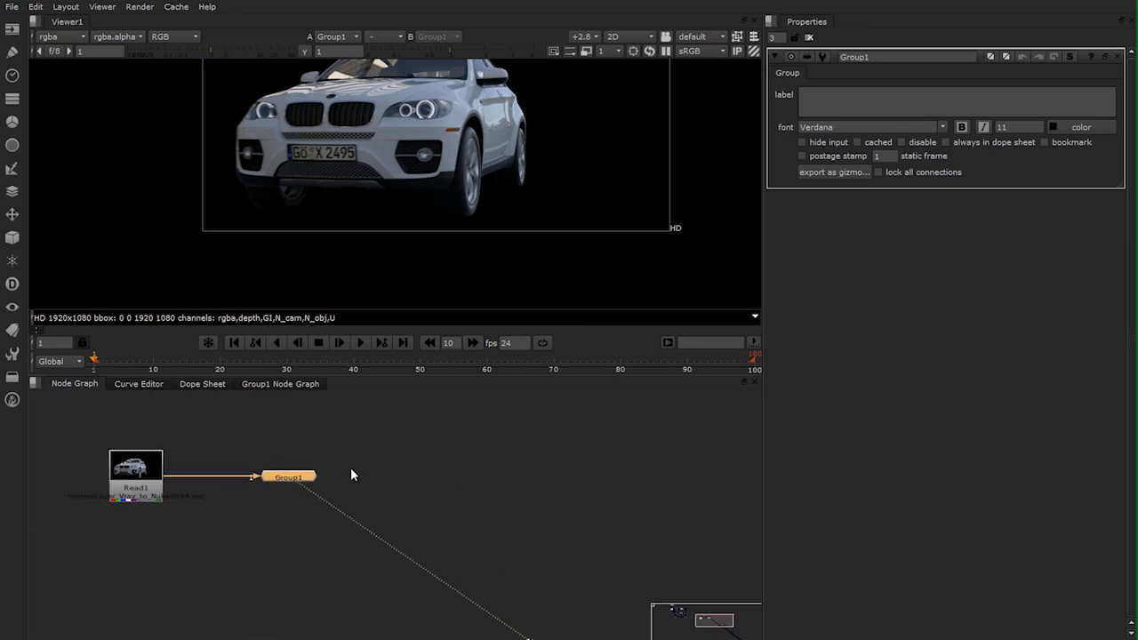
pyautogui.doubleClick(855, 56)
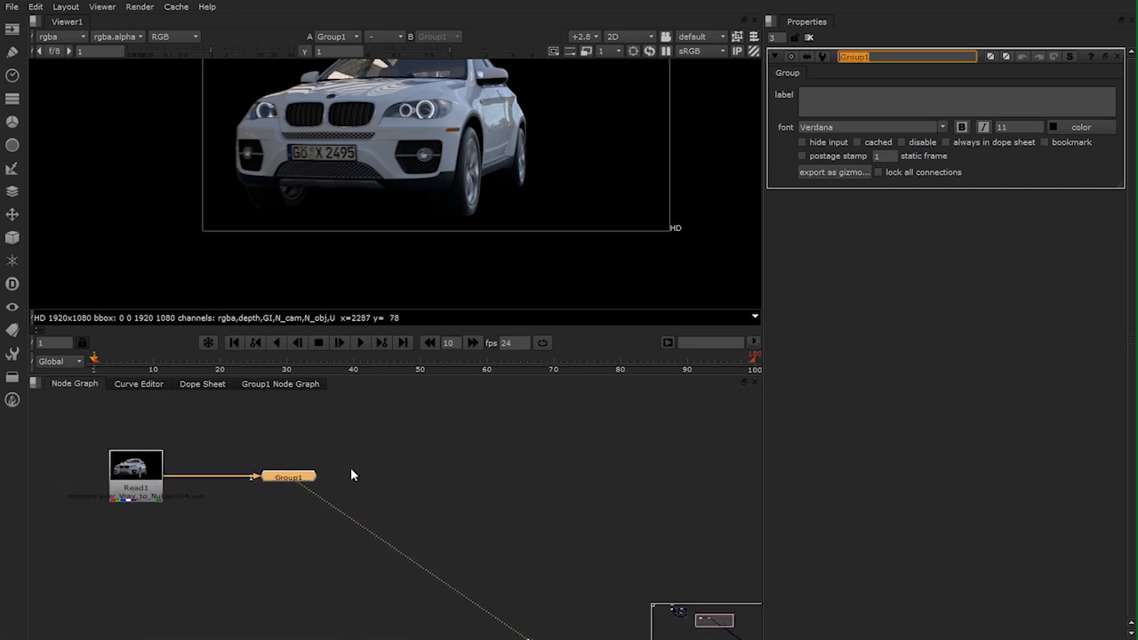
pyautogui.write('Advanced_Compo')
pyautogui.press('Return')
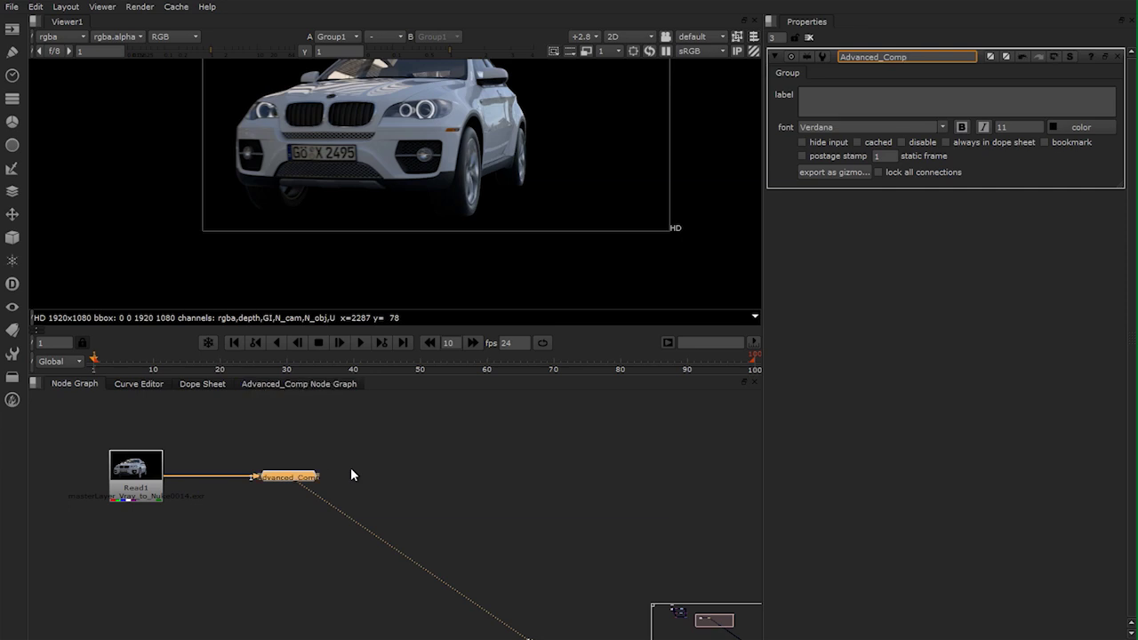
pyautogui.moveTo(351, 476); pyautogui.dragTo(577, 494, button='middle')
pyautogui.click(545, 498)
pyautogui.scroll(3, 353, 476)
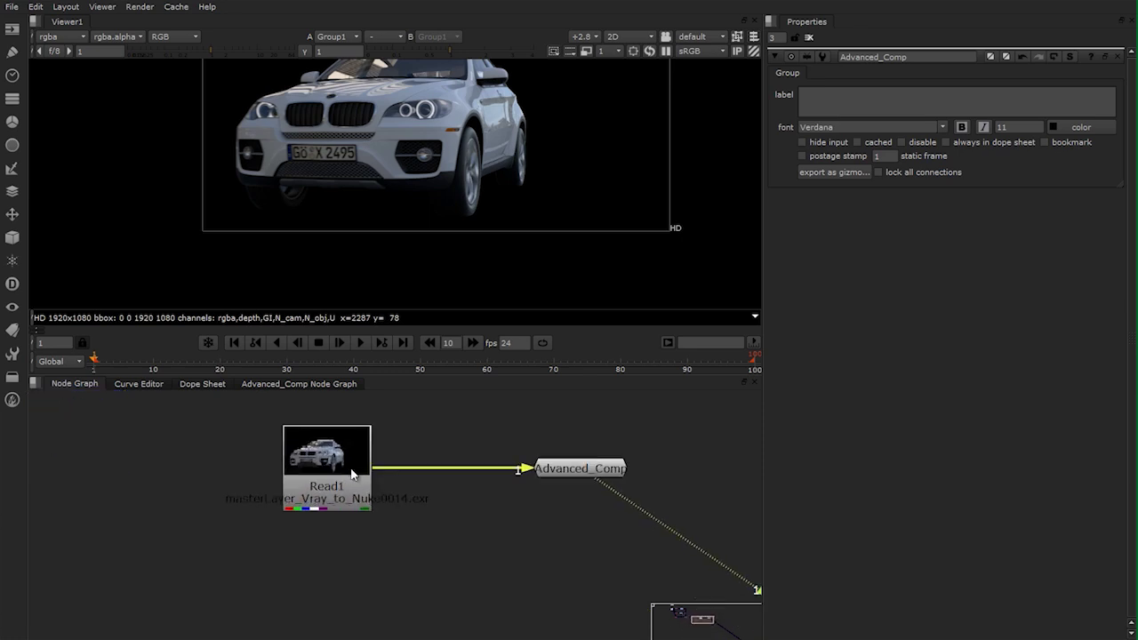
pyautogui.moveTo(393, 467); pyautogui.dragTo(418, 461)
pyautogui.hotkey('ctrl', 'z')
pyautogui.scroll(-4, 352, 474)
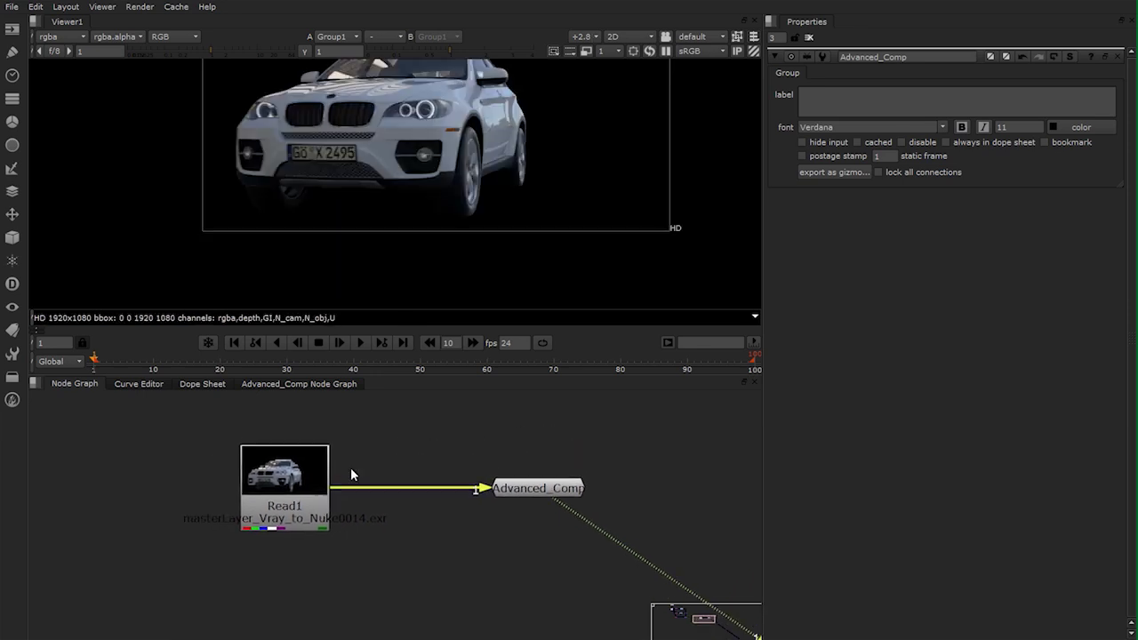
# Move the Viewer node directly beneath the Advanced_Comp group node
pyautogui.scroll(-5, 351, 474)
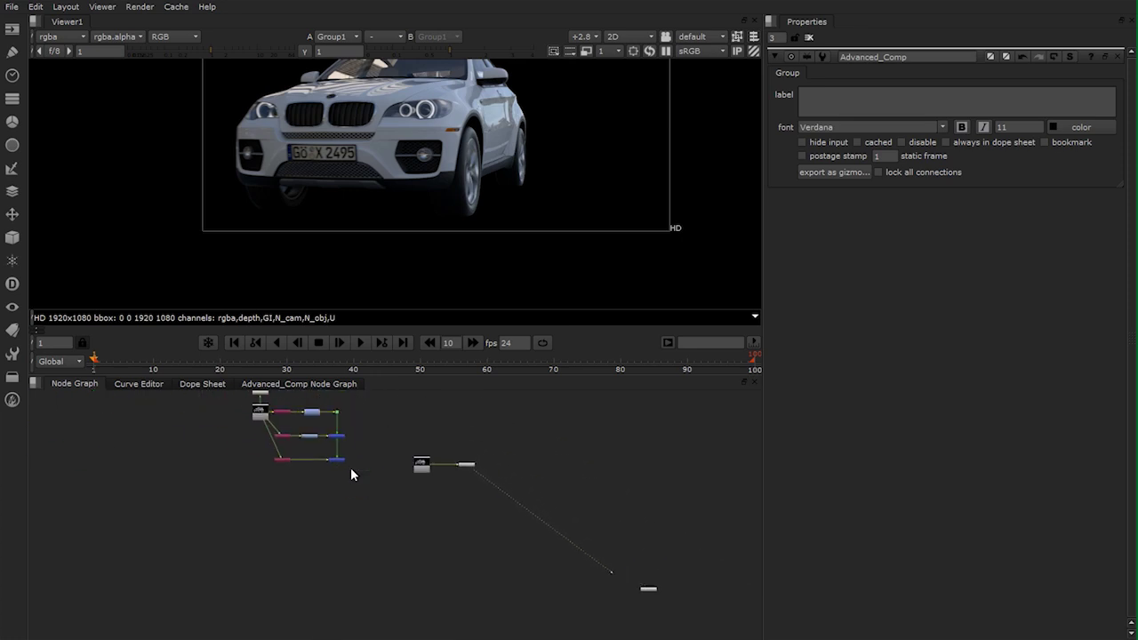
pyautogui.moveTo(648, 588); pyautogui.dragTo(456, 488)
pyautogui.moveTo(472, 497); pyautogui.dragTo(527, 538, button='middle')
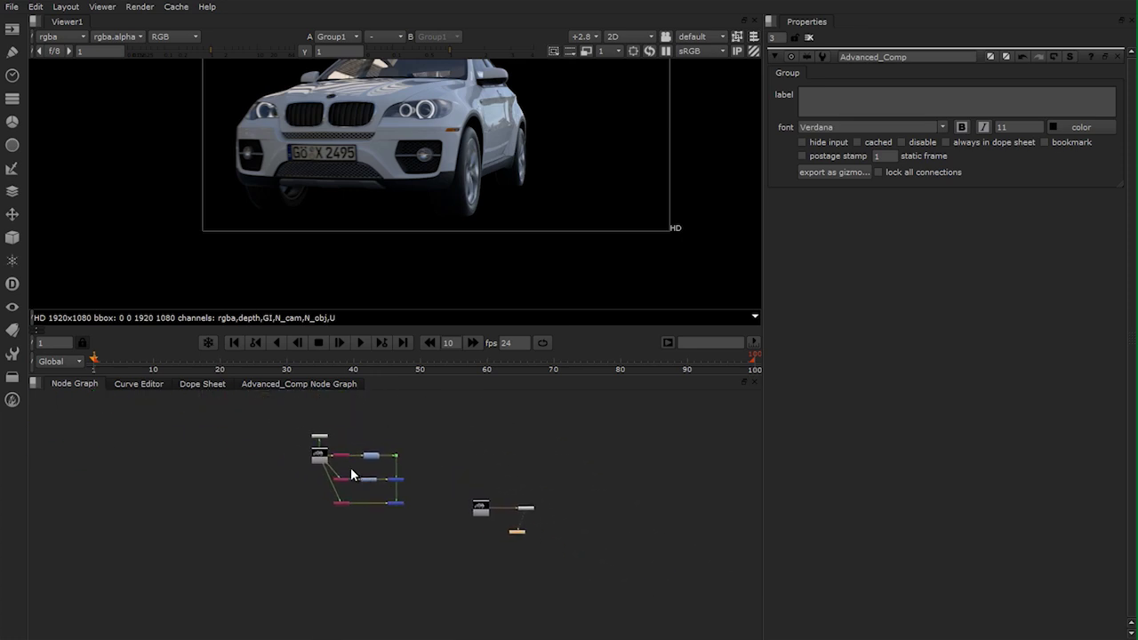
pyautogui.scroll(5, 527, 538)
pyautogui.moveTo(514, 502)
pyautogui.mouseDown()
pyautogui.moveTo(490, 511)
pyautogui.moveTo(512, 511)
pyautogui.mouseUp()
pyautogui.click(484, 512)
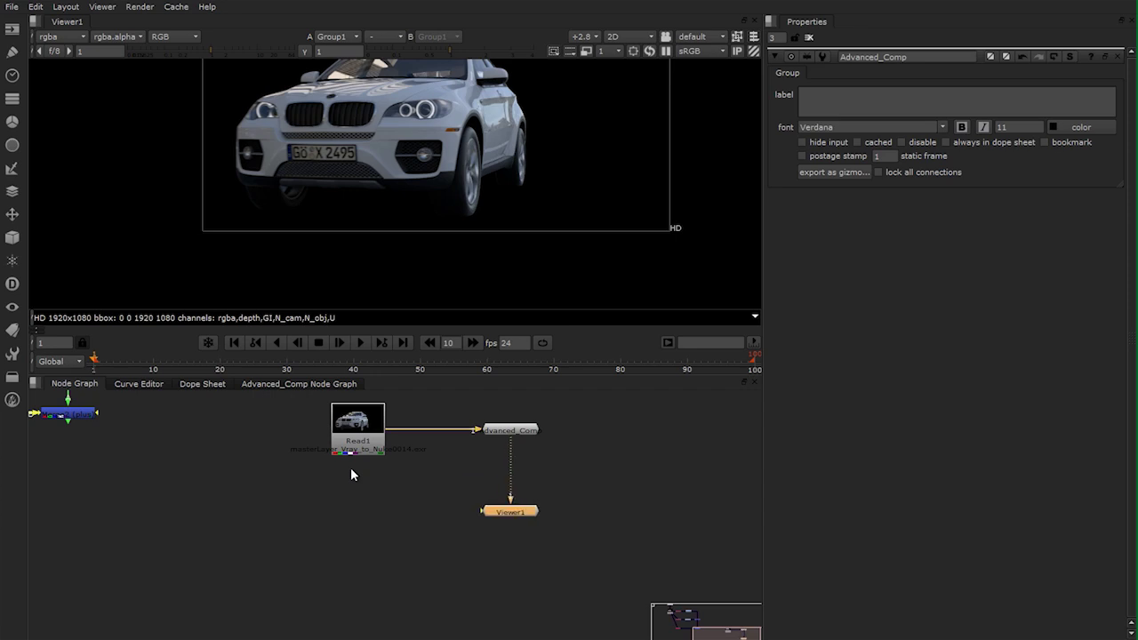
pyautogui.click(597, 467)
pyautogui.moveTo(596, 467); pyautogui.dragTo(595, 533, button='middle')
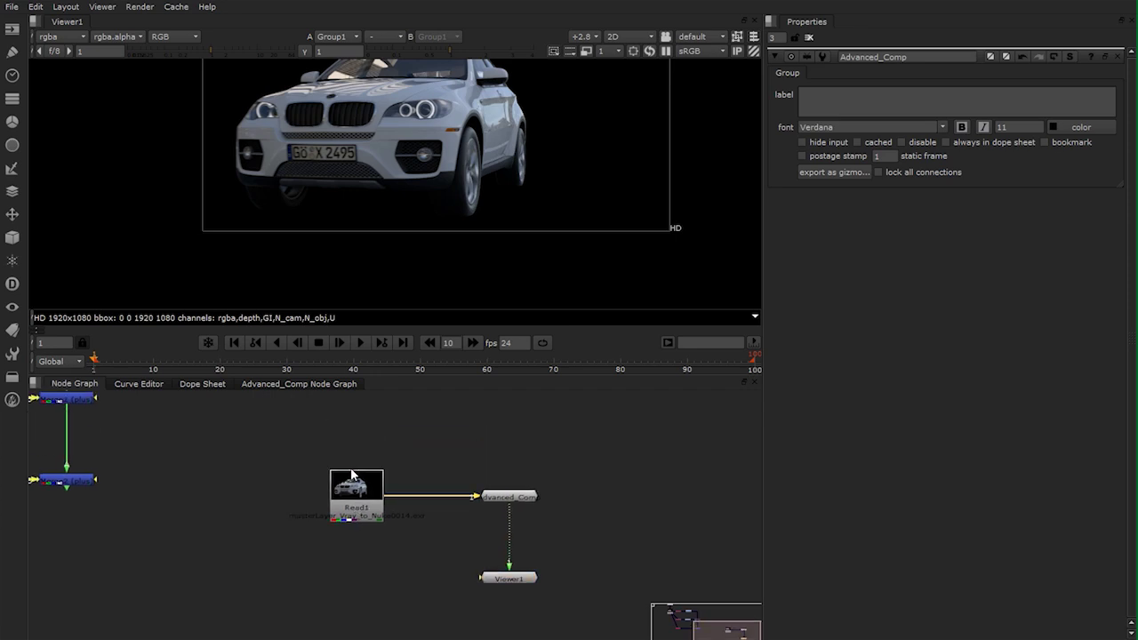
# Open the Advanced_Comp group's internal node graph and frame all of its nodes
pyautogui.hotkey('ctrl', 'z')
pyautogui.hotkey('ctrl', 'shift', 'z')
pyautogui.click(509, 497)
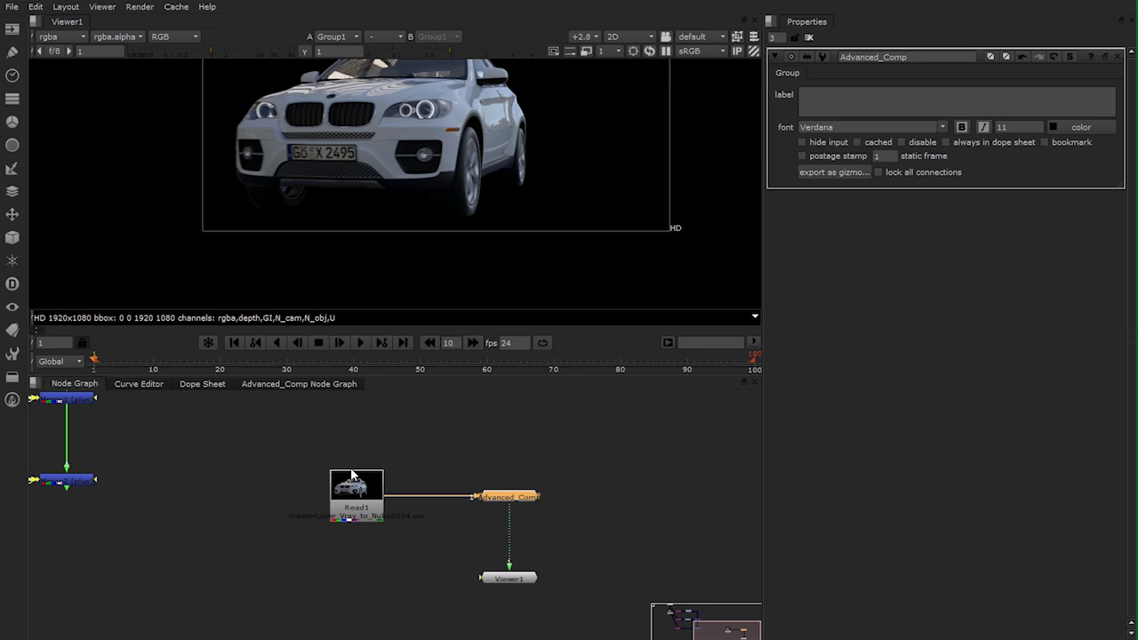
pyautogui.click(915, 57)
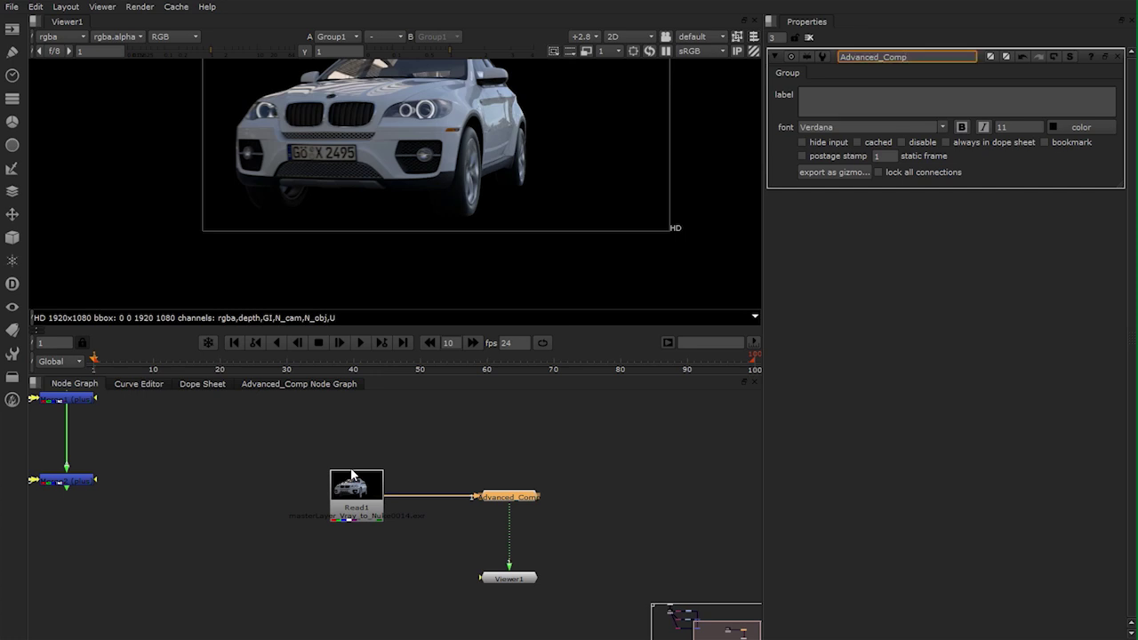
pyautogui.hotkey('ctrl', 'Return')
pyautogui.press('f')
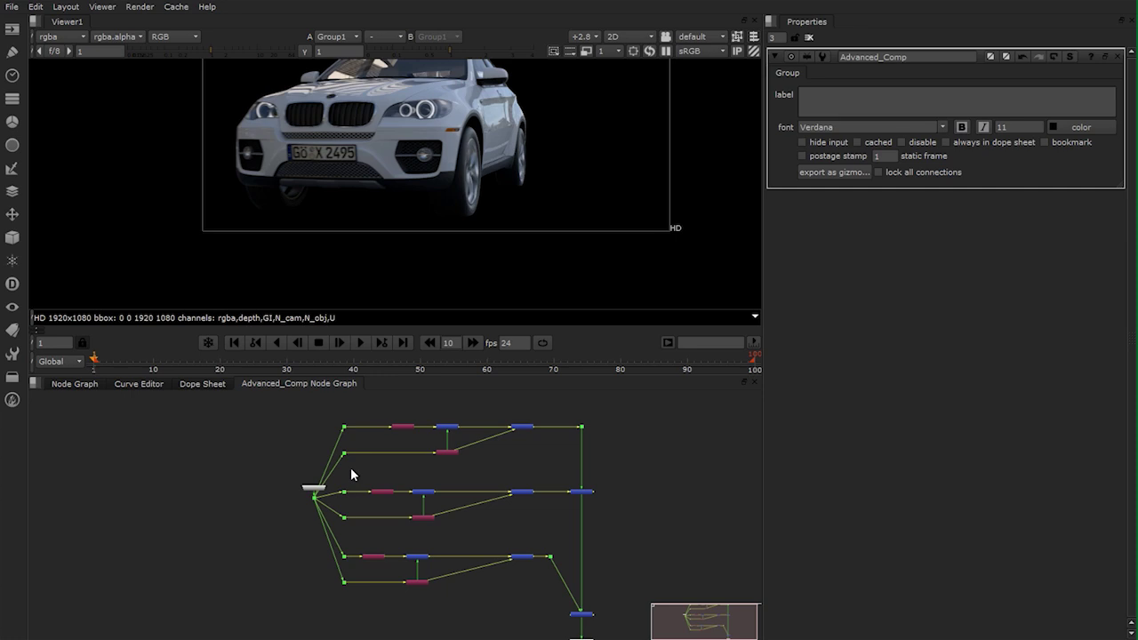
# Insert a ColorCorrect node inside the group, between the Diffuse shuffle and the B input of the GI multiply node
pyautogui.scroll(5, 351, 475)
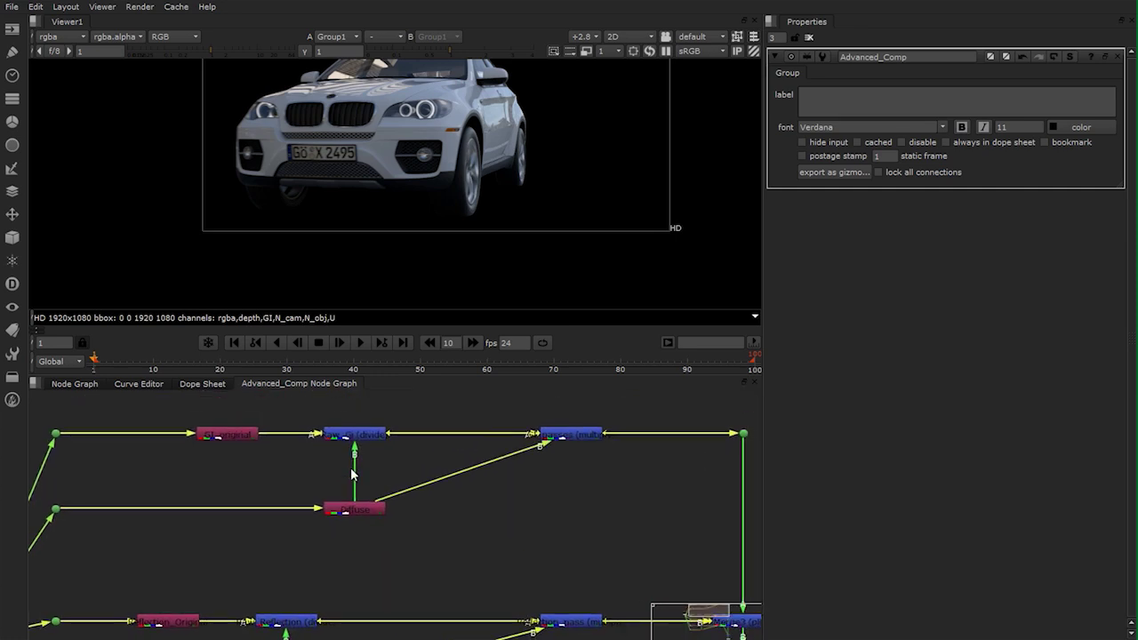
pyautogui.press('c')
pyautogui.moveTo(518, 493)
pyautogui.mouseDown()
pyautogui.moveTo(472, 486)
pyautogui.moveTo(471, 471)
pyautogui.mouseUp()
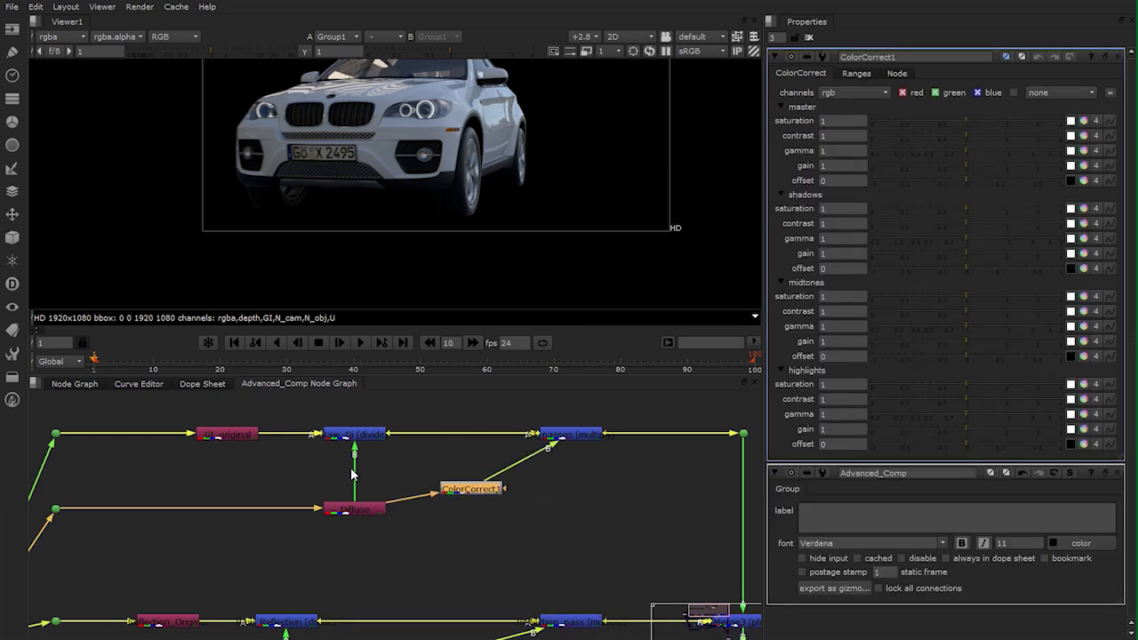
# Rename the ColorCorrect1 node inside the group as Car_Color
pyautogui.write('n')
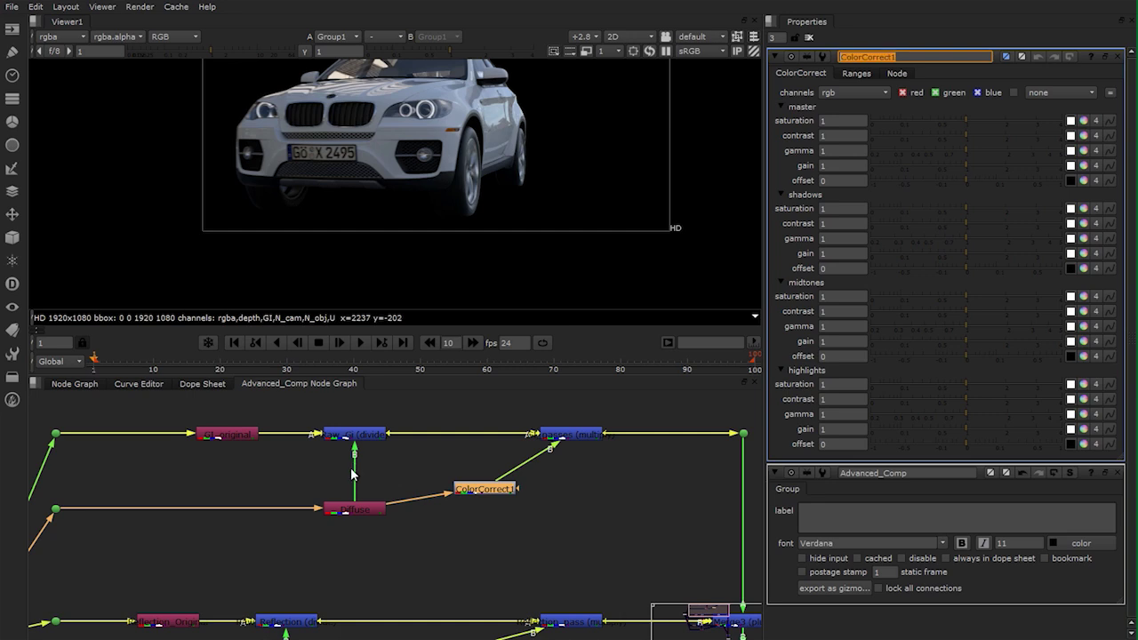
pyautogui.write('Car_Color')
pyautogui.press('Return')
pyautogui.click(351, 474)
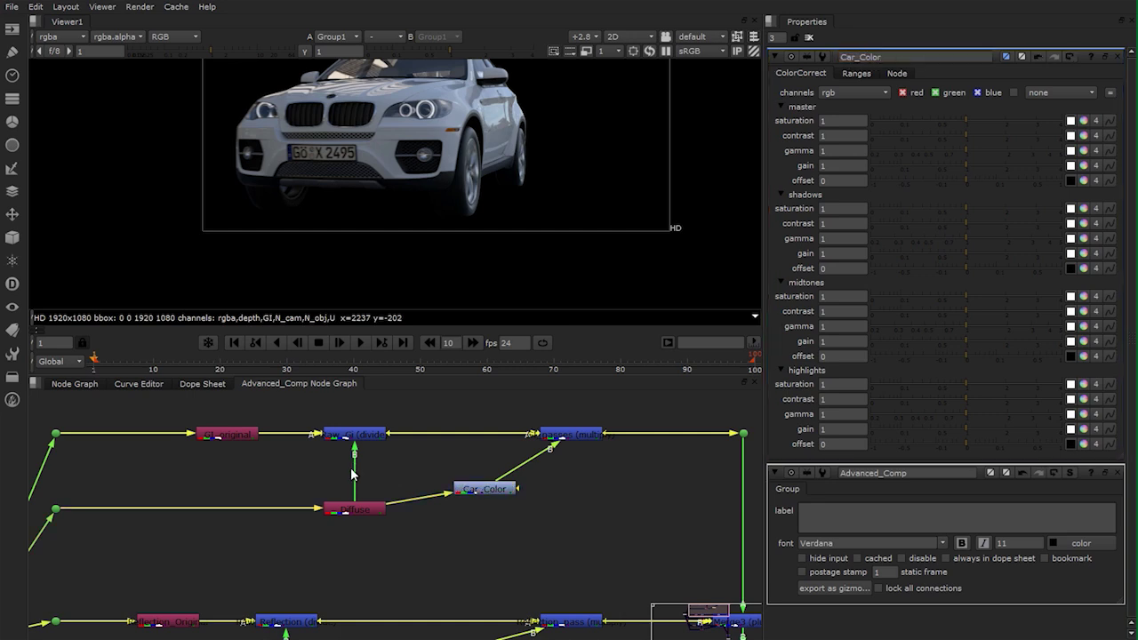
# Return to the main node graph and open the knob picker from Advanced_Comp's user knob manager
pyautogui.hotkey('ctrl', 't')
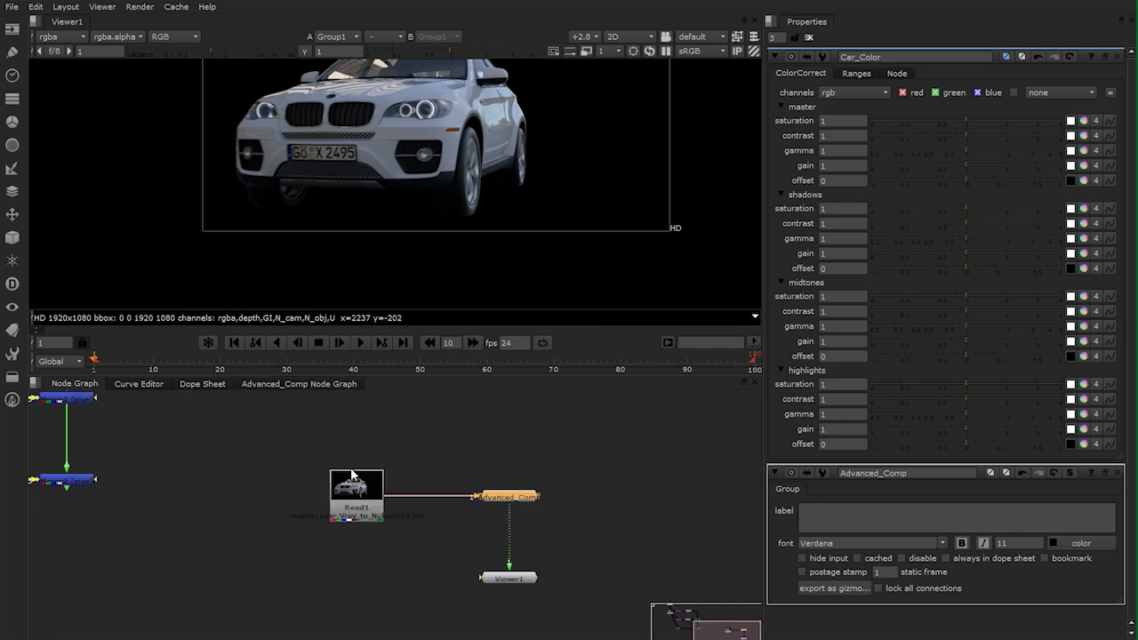
pyautogui.rightClick(957, 74)
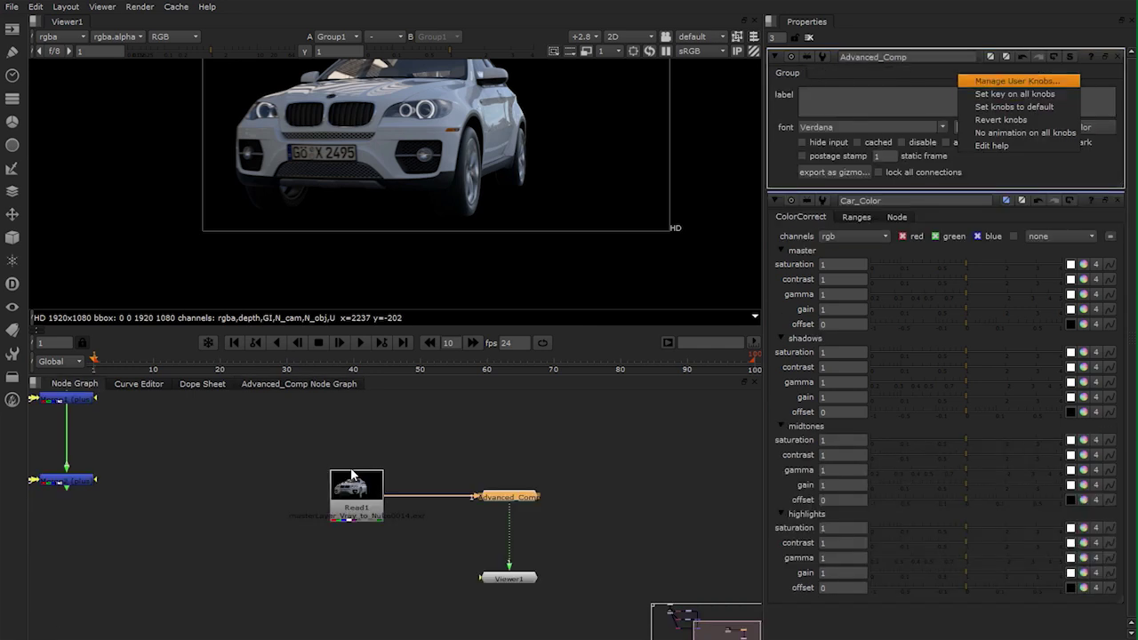
pyautogui.click(1015, 81)
pyautogui.moveTo(995, 3); pyautogui.dragTo(811, 95)
pyautogui.click(921, 137)
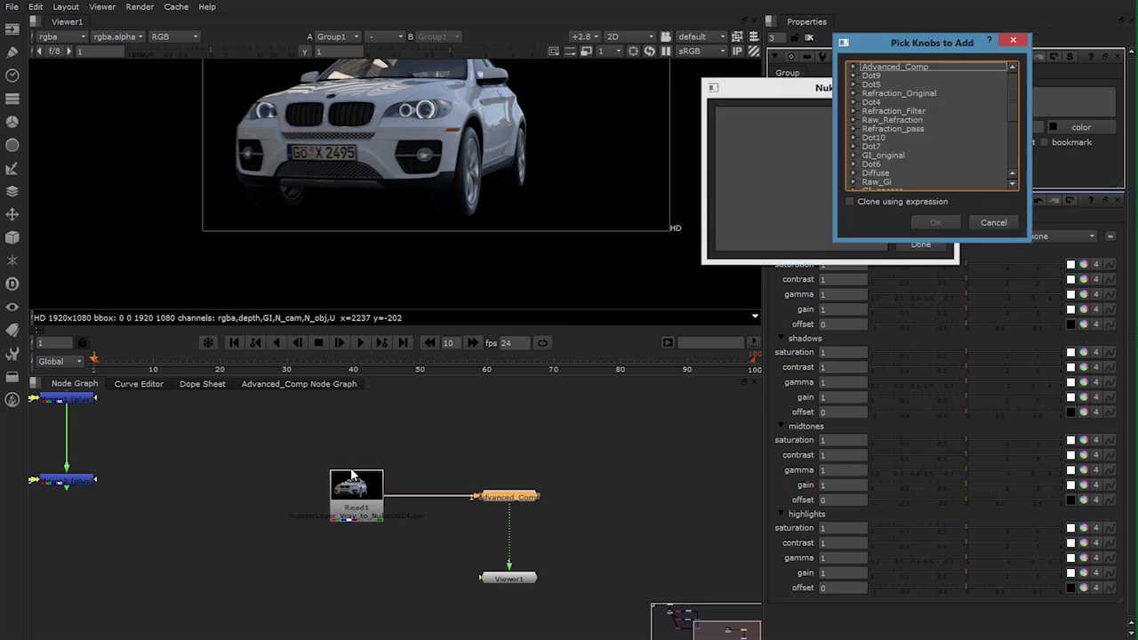
# Add the master gain knob of Car_Color's ColorCorrect controls to the Advanced_Comp group and finish managing its knobs
pyautogui.scroll(-5, 929, 126)
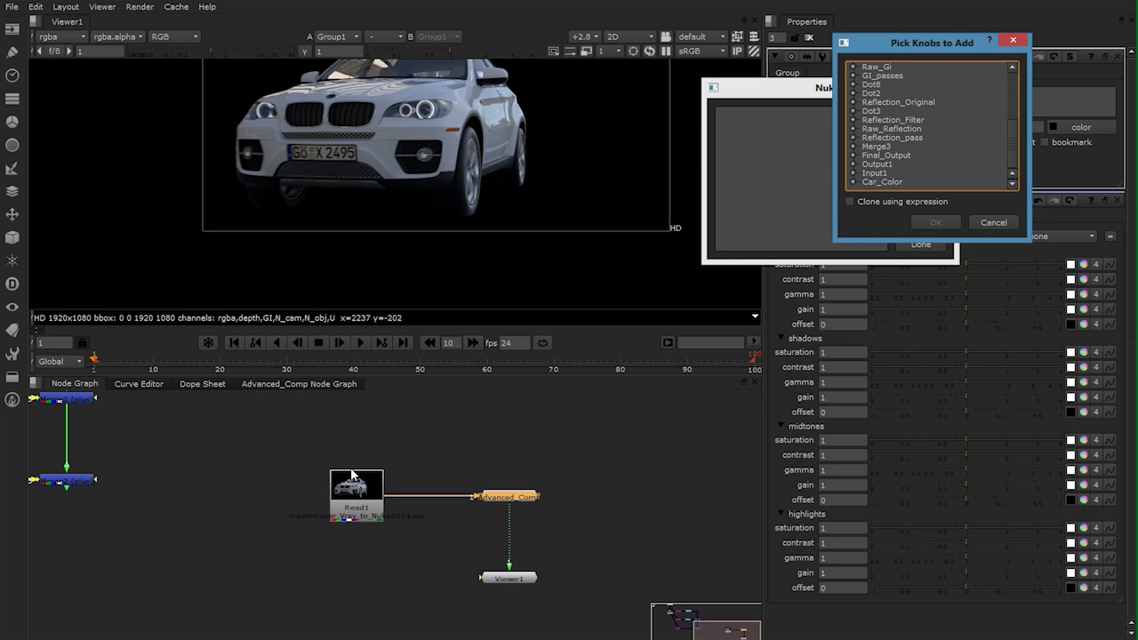
pyautogui.press('Right')
pyautogui.scroll(-1, 929, 126)
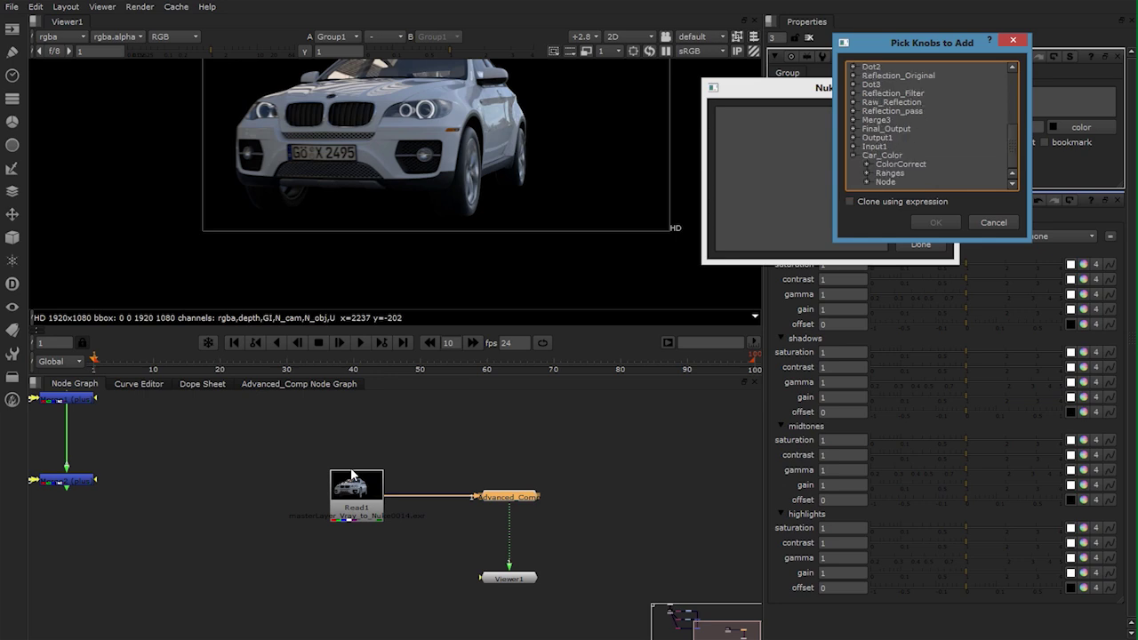
pyautogui.press('Right')
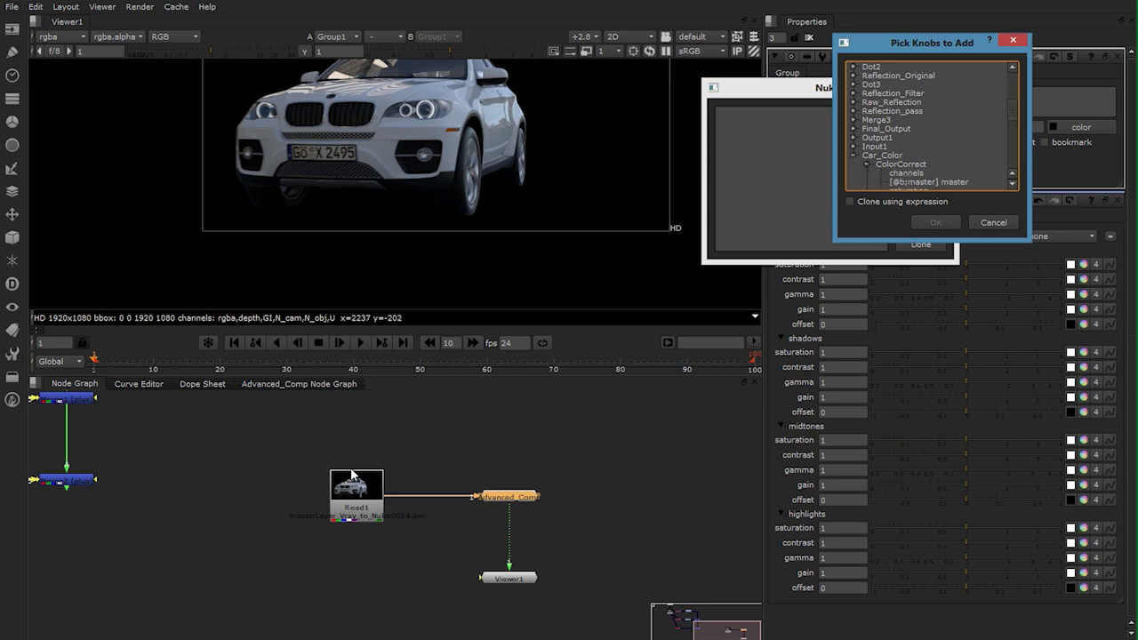
pyautogui.press('Down')
pyautogui.press('Down')
pyautogui.press('Down')
pyautogui.press('Down')
pyautogui.press('Down')
pyautogui.press('Down')
pyautogui.press('Down')
pyautogui.press('Down')
pyautogui.press('Down')
pyautogui.press('Down')
pyautogui.press('Down')
pyautogui.press('Down')
pyautogui.press('Down')
pyautogui.press('Down')
pyautogui.press('Down')
pyautogui.press('Down')
pyautogui.press('Down')
pyautogui.press('Down')
pyautogui.press('Down')
pyautogui.press('Down')
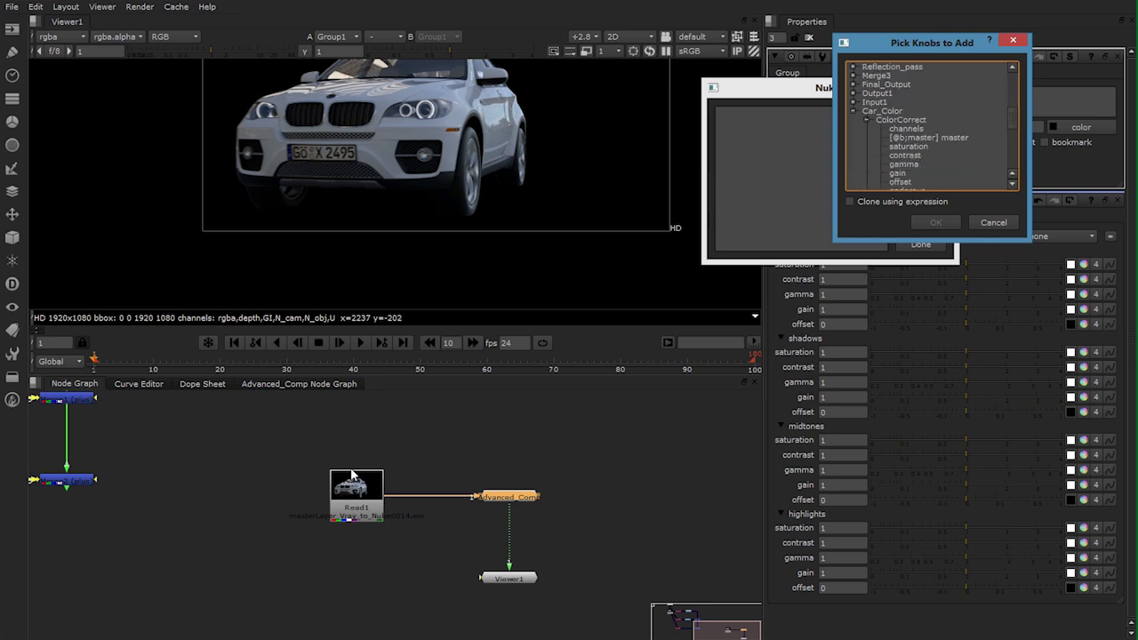
pyautogui.press('Up')
pyautogui.press('Up')
pyautogui.press('Up')
pyautogui.press('Up')
pyautogui.press('Up')
pyautogui.press('Up')
pyautogui.press('Up')
pyautogui.press('Up')
pyautogui.press('Up')
pyautogui.press('Up')
pyautogui.press('Up')
pyautogui.press('Up')
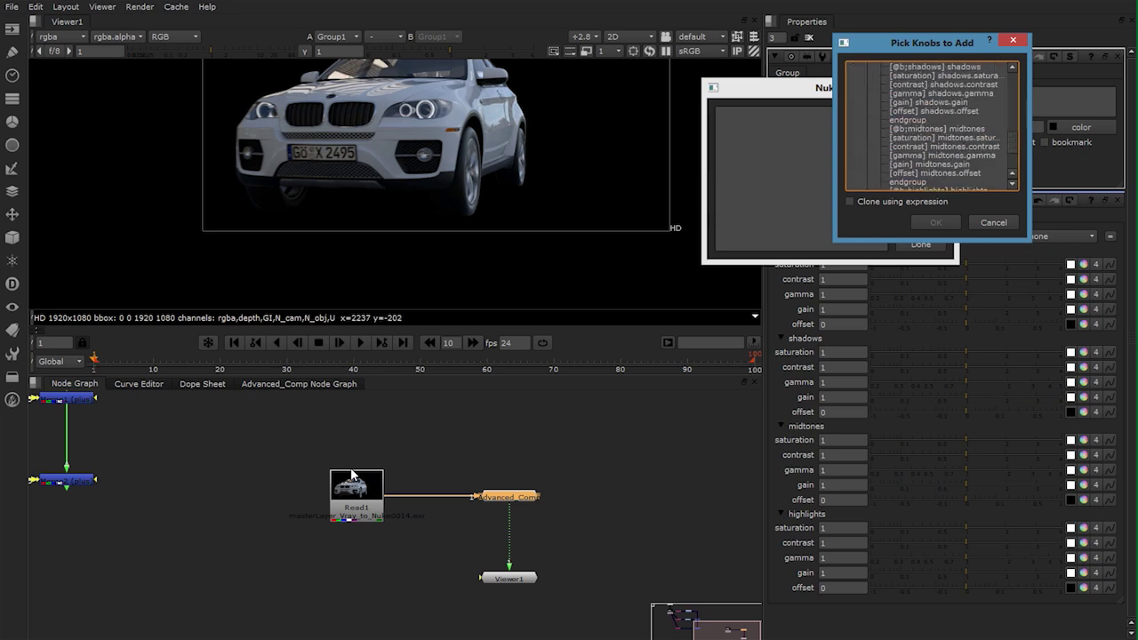
pyautogui.press('Up')
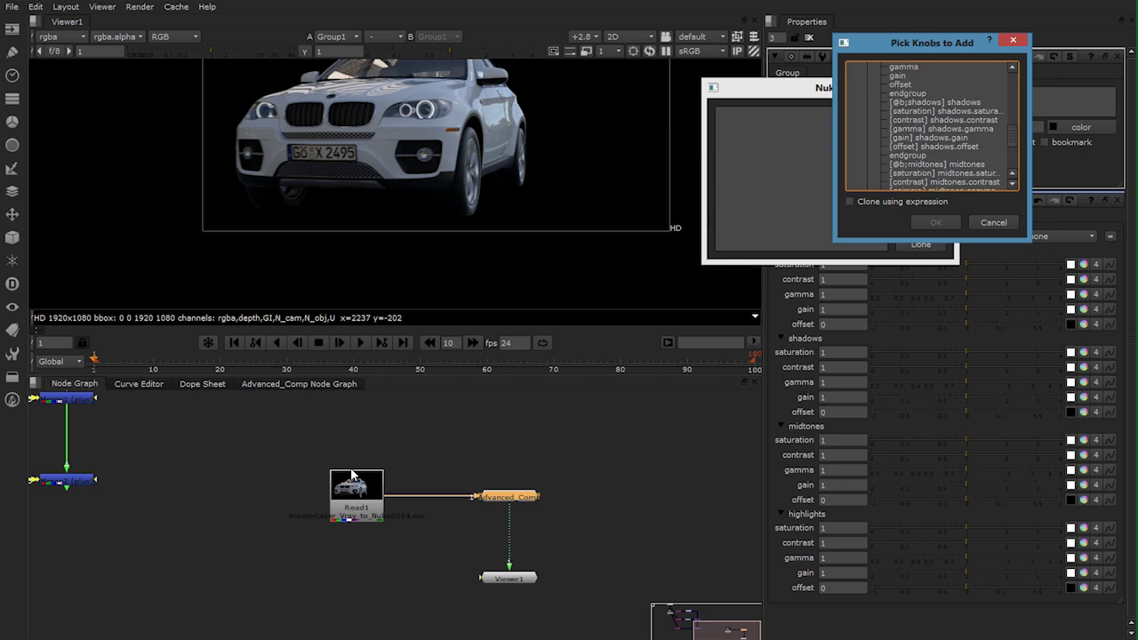
pyautogui.click(898, 75)
pyautogui.press('Return')
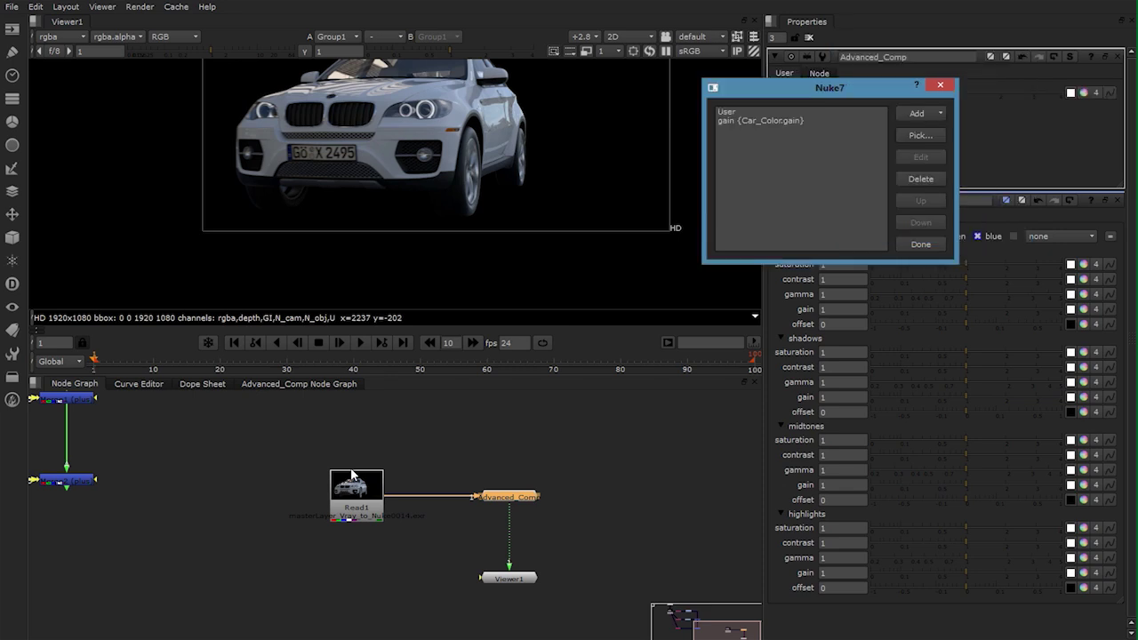
pyautogui.moveTo(830, 87)
pyautogui.mouseDown()
pyautogui.moveTo(851, 160)
pyautogui.moveTo(830, 88)
pyautogui.moveTo(869, 161)
pyautogui.mouseUp()
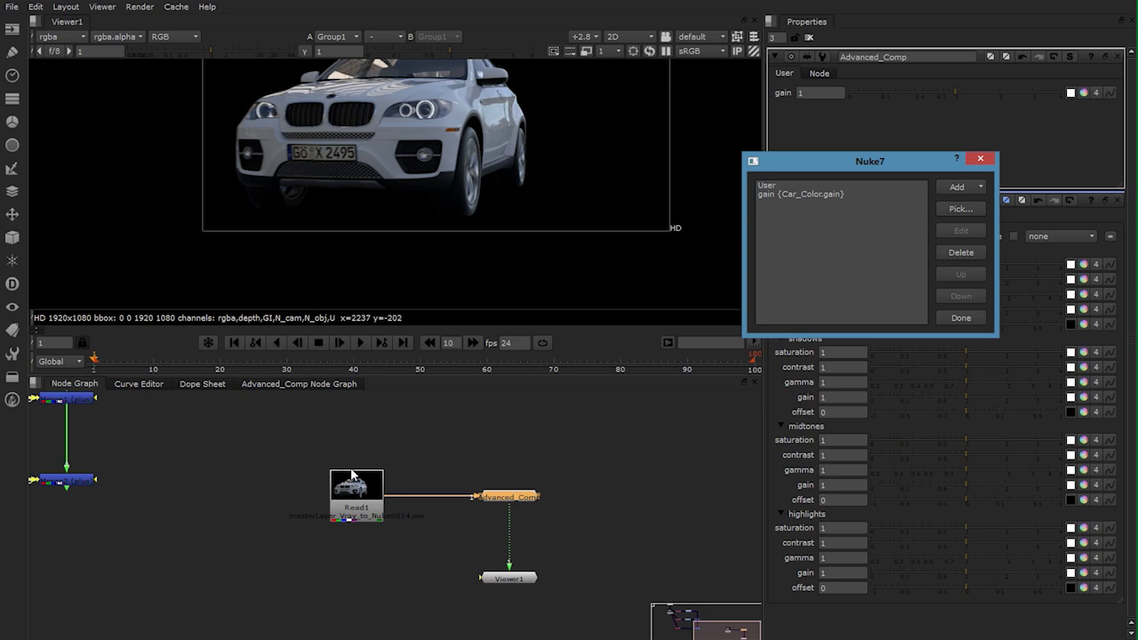
pyautogui.press('Return')
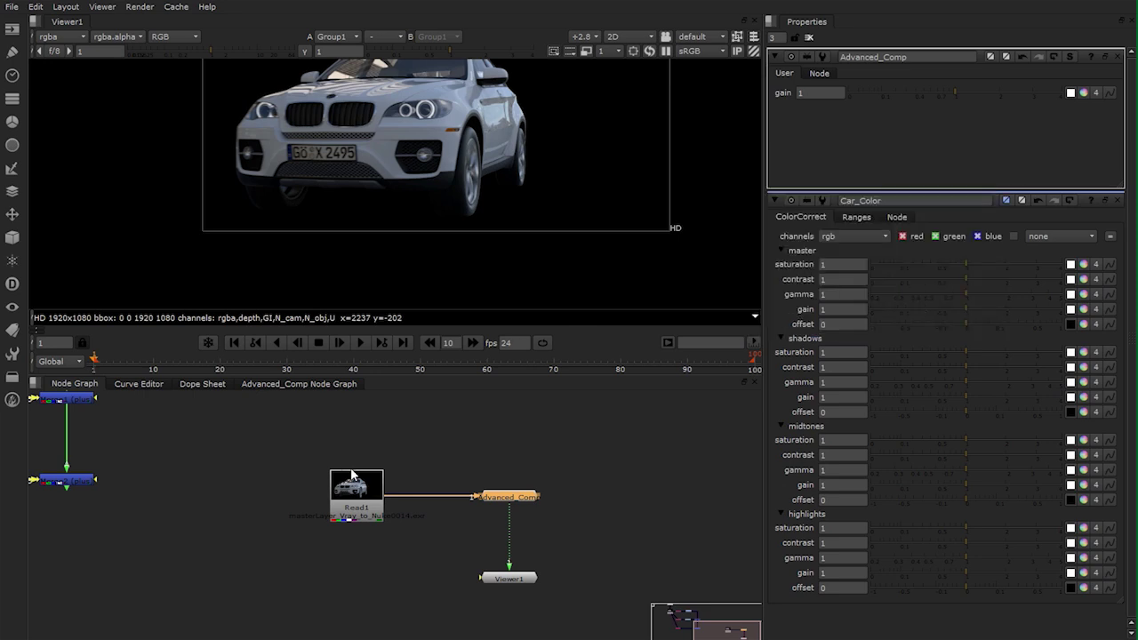
# Inside the Advanced_Comp group, view the Merge3 output and move the new Viewer node beside Merge3
pyautogui.click(299, 384)
pyautogui.scroll(-3, 351, 475)
pyautogui.moveTo(351, 475)
pyautogui.mouseDown(button='middle')
pyautogui.moveTo(350, 438)
pyautogui.moveTo(432, 414)
pyautogui.mouseUp(button='middle')
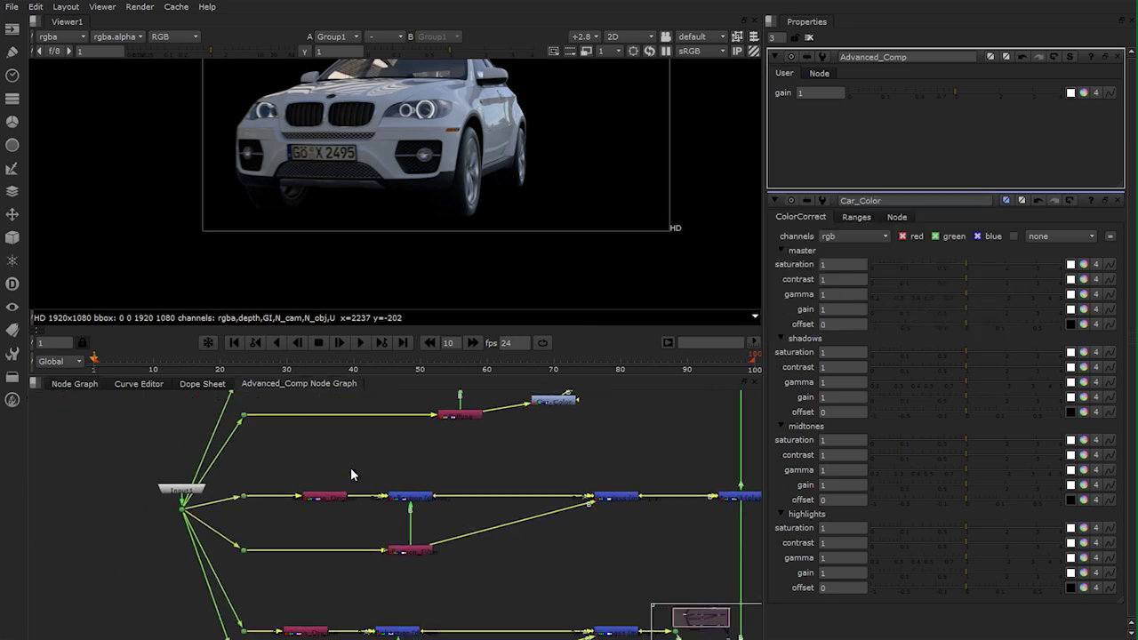
pyautogui.moveTo(352, 476); pyautogui.dragTo(356, 455, button='middle')
pyautogui.scroll(5, 351, 476)
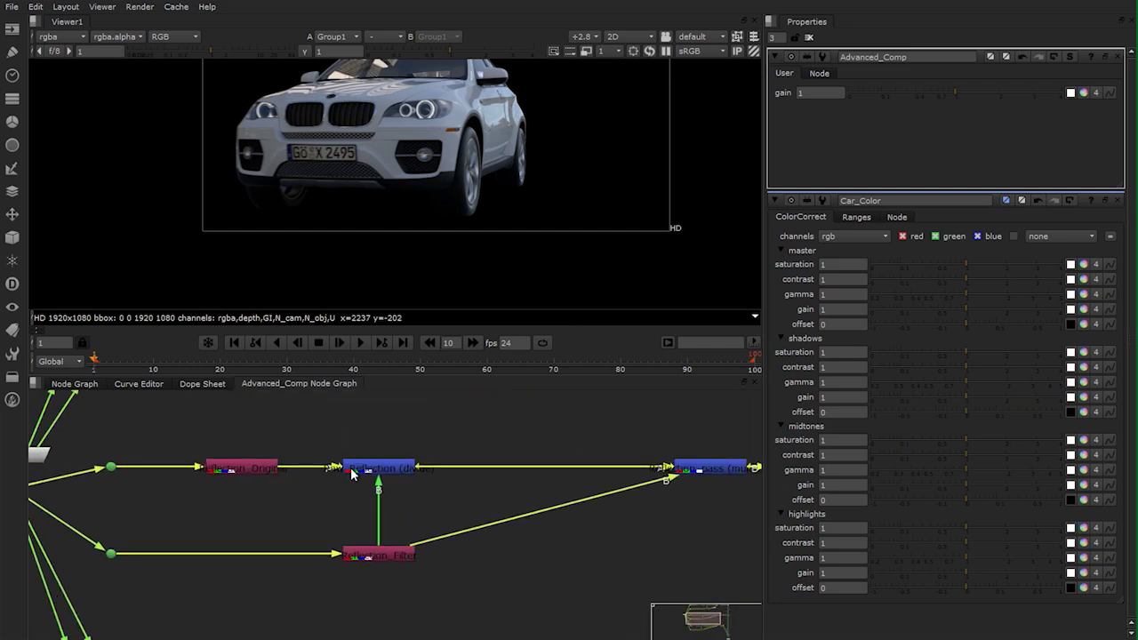
pyautogui.moveTo(351, 474); pyautogui.dragTo(342, 471, button='middle')
pyautogui.scroll(-6, 351, 474)
pyautogui.click(654, 466)
pyautogui.press('1')
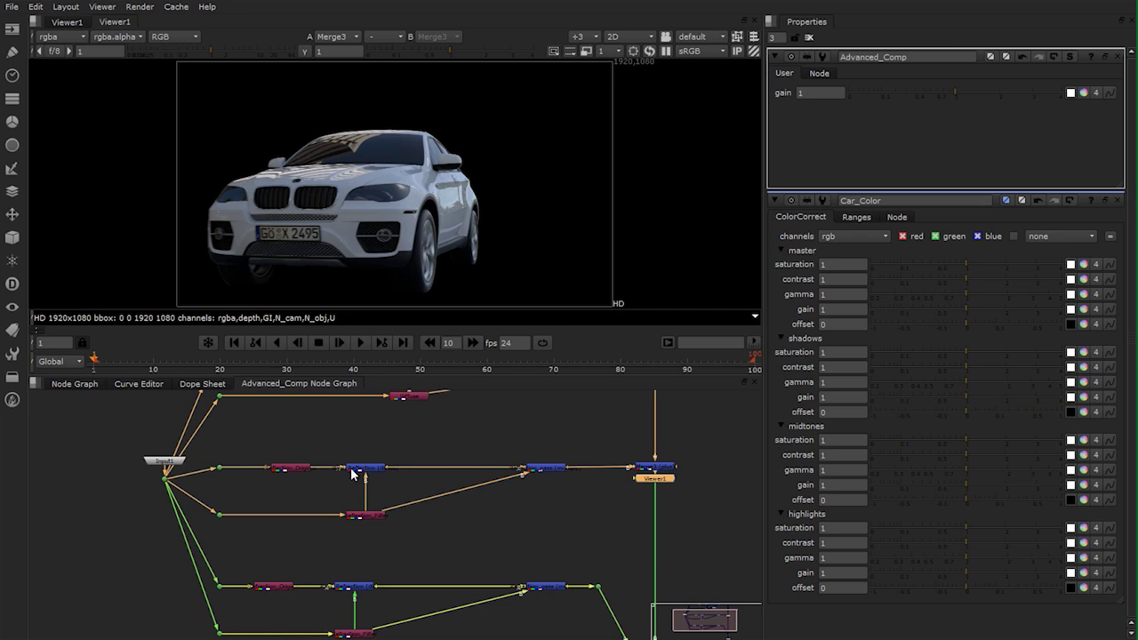
pyautogui.moveTo(655, 478); pyautogui.dragTo(700, 478)
# Show the output of the Reflection_pass multiply node in the viewer
pyautogui.scroll(5, 351, 474)
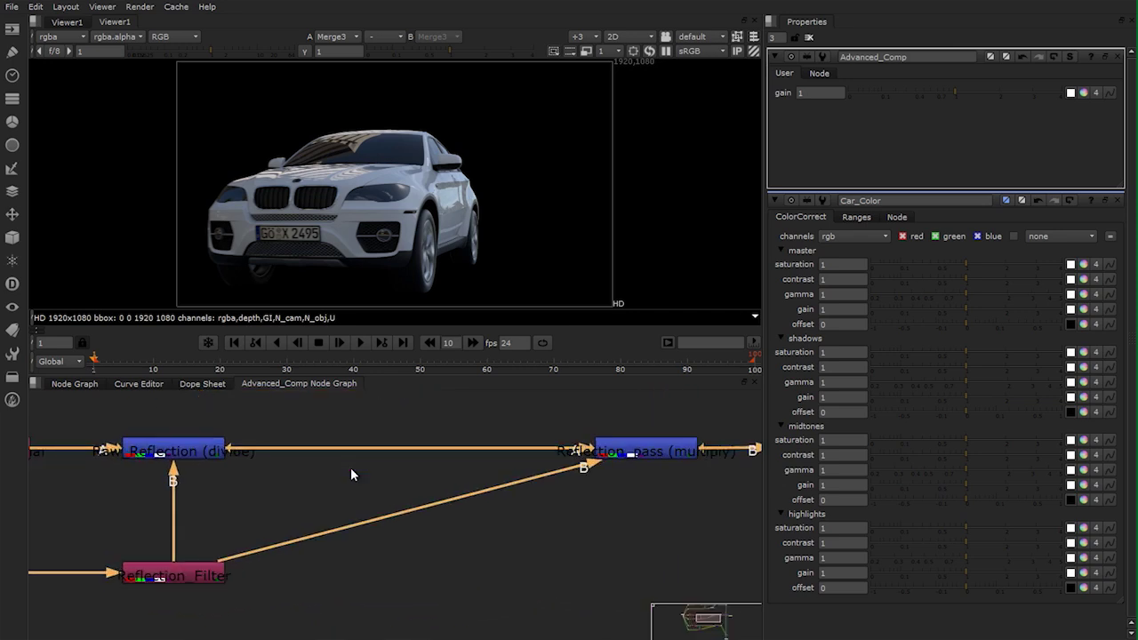
pyautogui.moveTo(351, 475); pyautogui.dragTo(239, 491, button='middle')
pyautogui.scroll(-3, 351, 475)
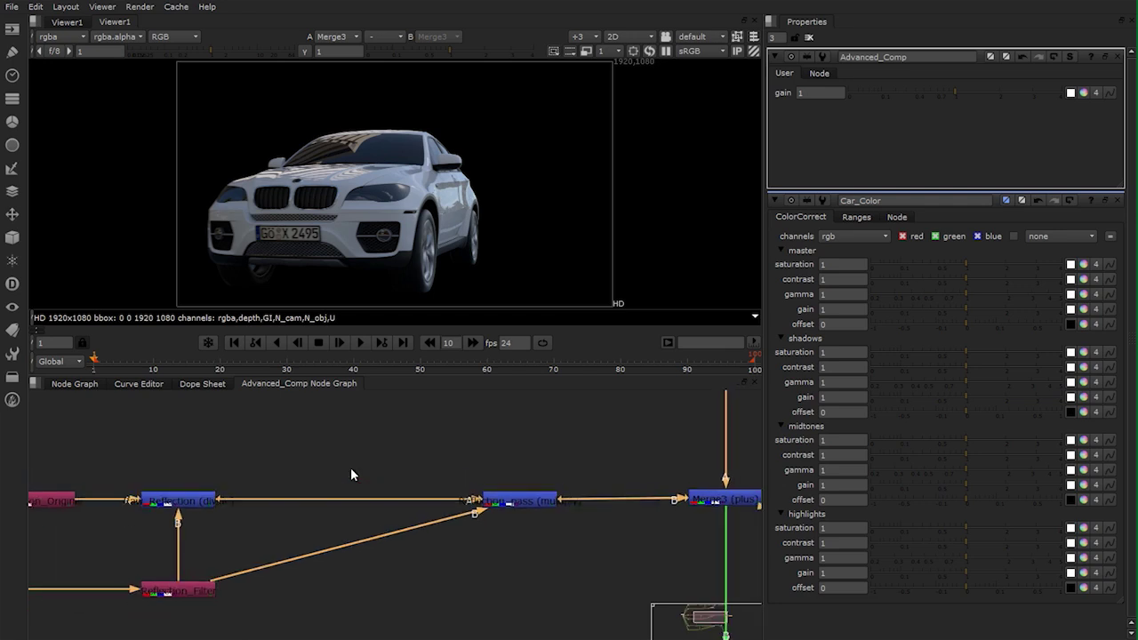
pyautogui.press('1')
# Move the Reflection_pass multiply node away from Merge3 and insert a Grade node between them
pyautogui.moveTo(520, 500); pyautogui.dragTo(456, 498)
pyautogui.click(351, 474)
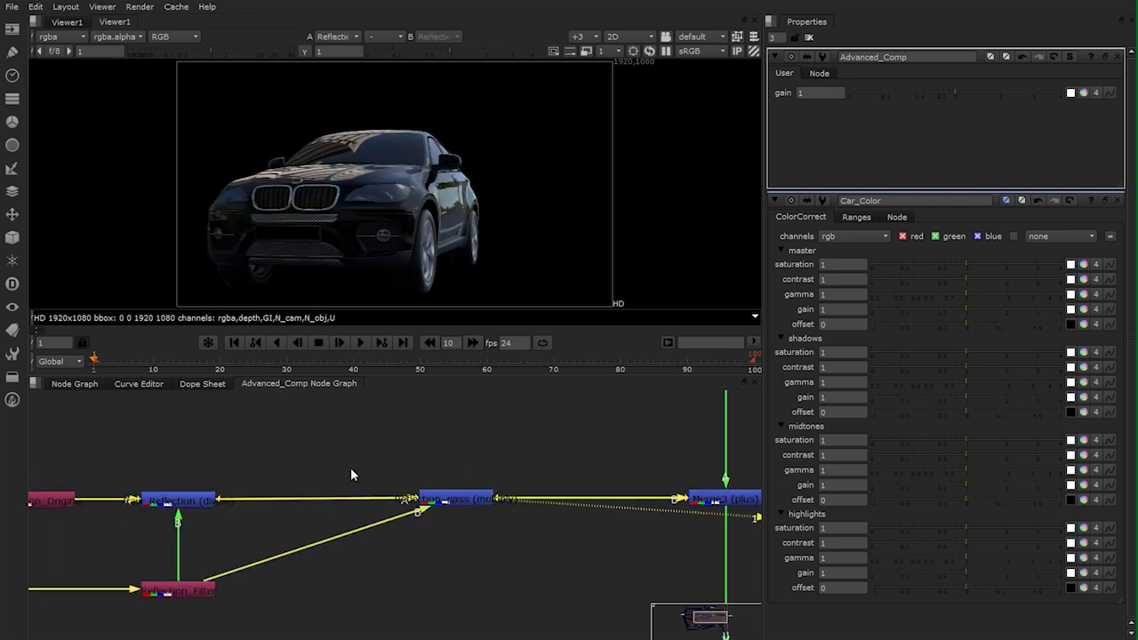
pyautogui.press('g')
pyautogui.moveTo(576, 533); pyautogui.dragTo(583, 498)
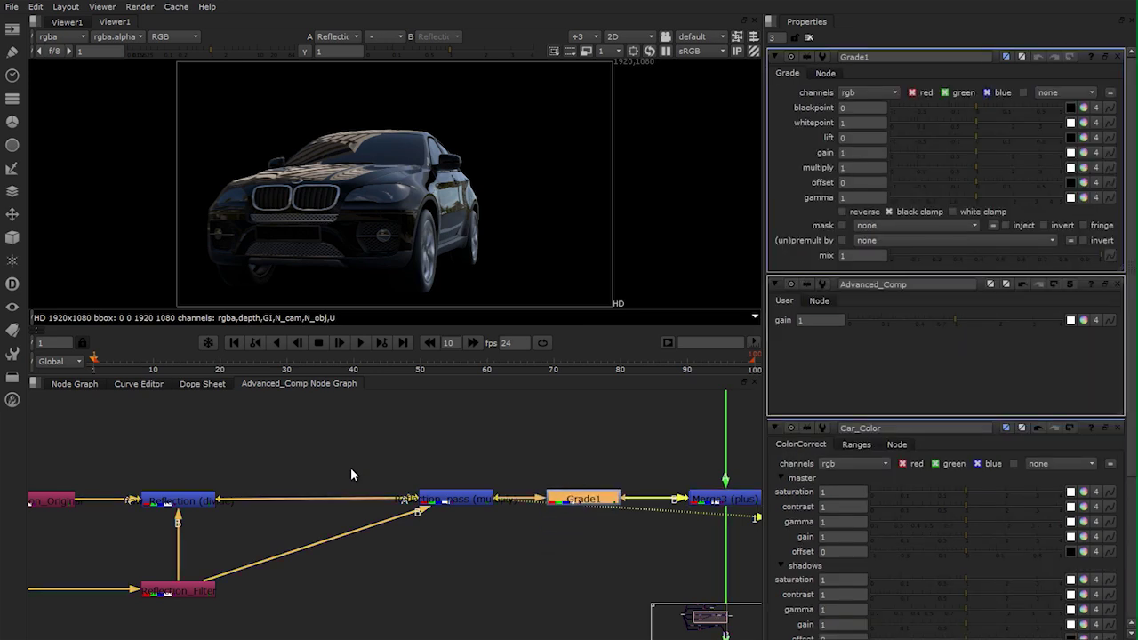
# Switch the viewer back to the combined Merge3 output
pyautogui.moveTo(352, 475)
pyautogui.mouseDown(button='middle')
pyautogui.moveTo(233, 385)
pyautogui.moveTo(221, 438)
pyautogui.mouseUp(button='middle')
pyautogui.click(594, 461)
pyautogui.press('1')
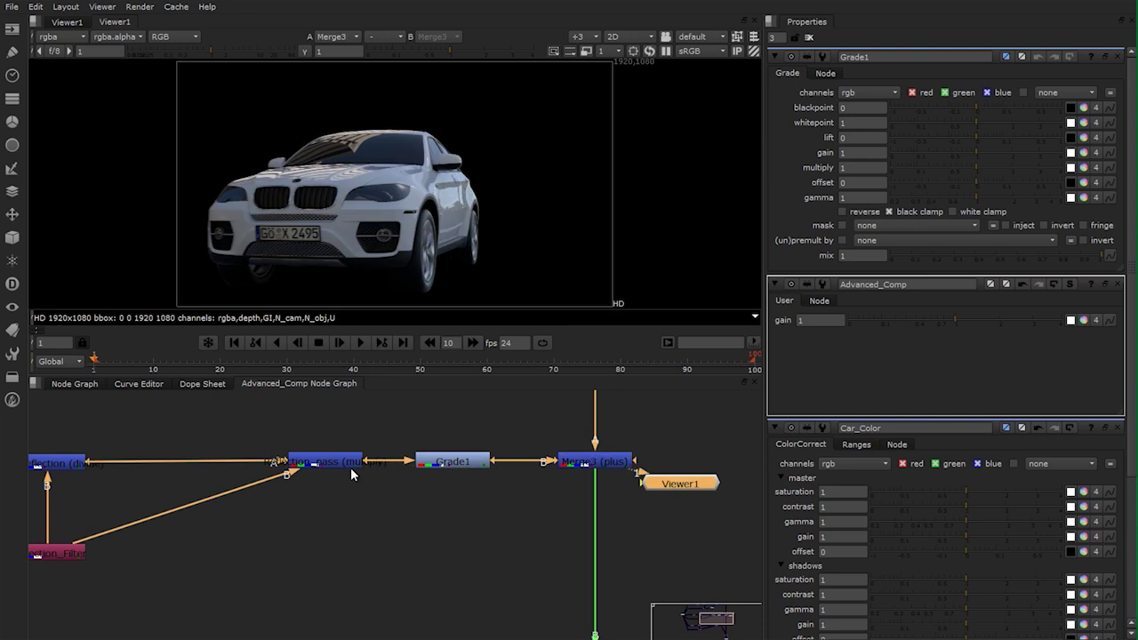
pyautogui.moveTo(351, 475); pyautogui.dragTo(404, 519, button='middle')
pyautogui.click(352, 475)
# Test a lower gain on the reflection Grade node and reset it to 1
pyautogui.click(505, 506)
pyautogui.moveTo(976, 152)
pyautogui.mouseDown()
pyautogui.moveTo(893, 153)
pyautogui.moveTo(955, 153)
pyautogui.mouseUp()
pyautogui.moveTo(862, 153); pyautogui.dragTo(833, 153)
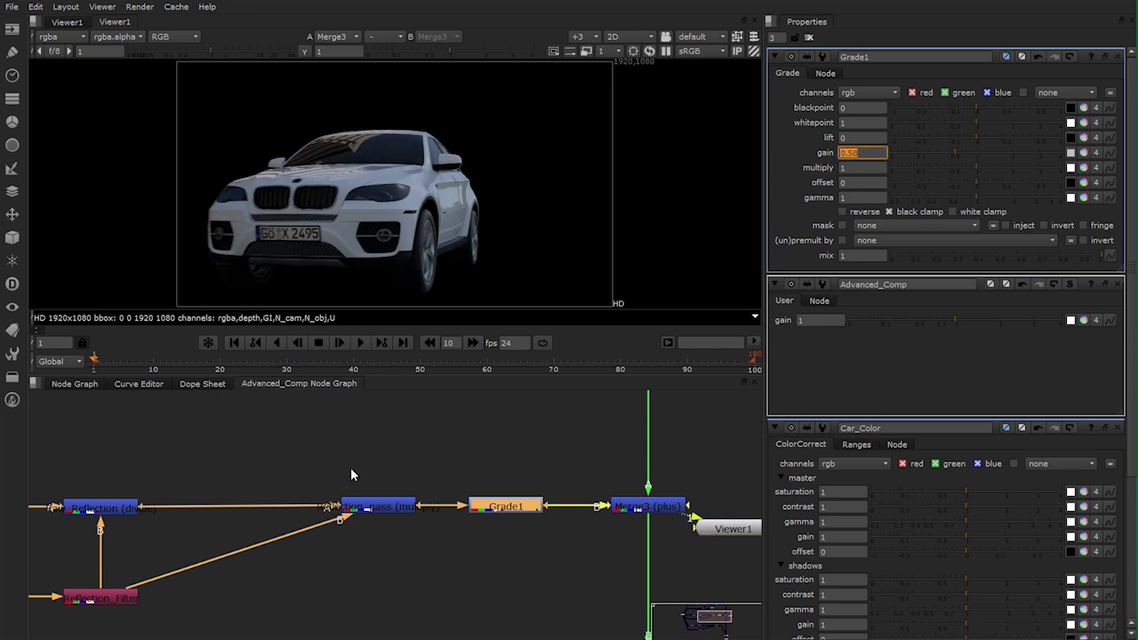
pyautogui.write('1')
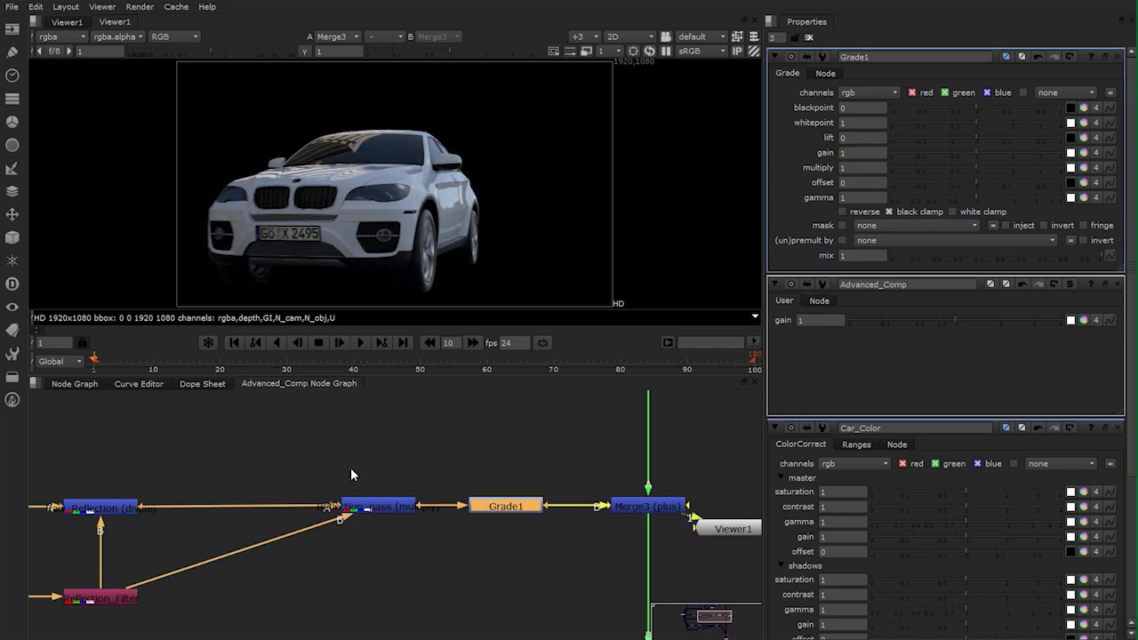
# Rename the Grade1 node as Reflection_Amount
pyautogui.write('nReflection')
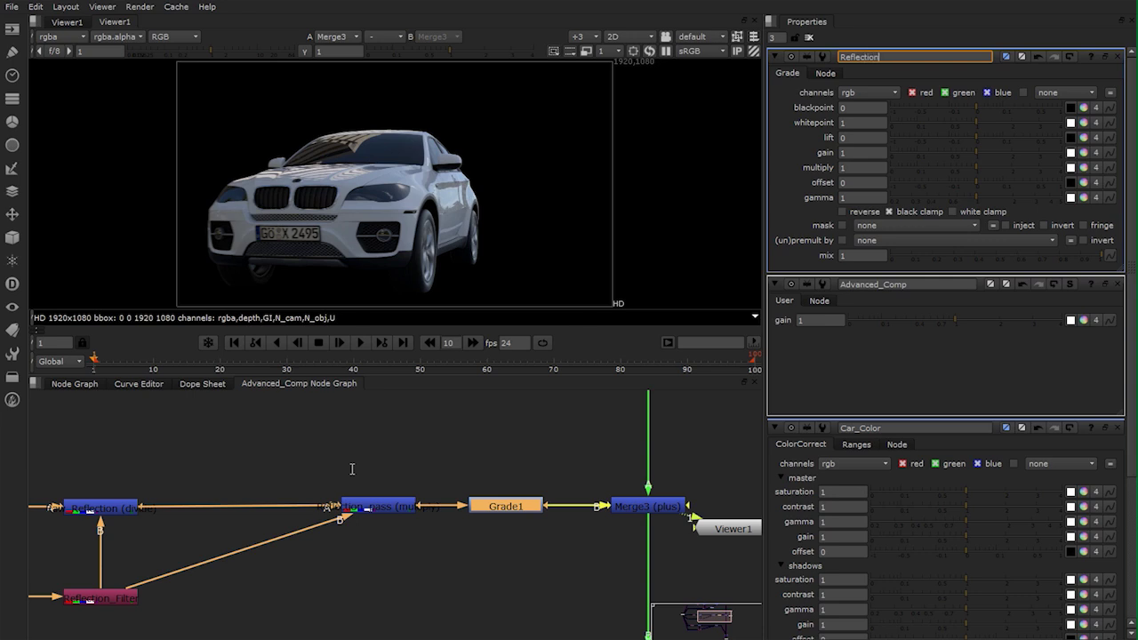
pyautogui.write('_Amount')
pyautogui.press('Return')
# Go back to the main node graph and open the picker to add another user knob to Advanced_Comp
pyautogui.click(75, 384)
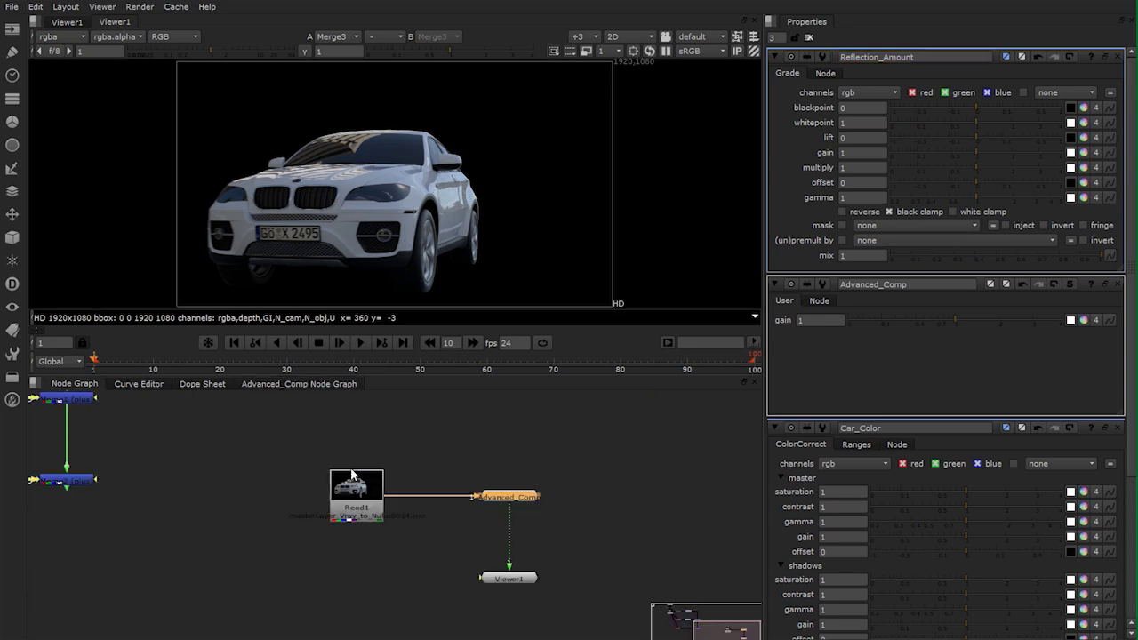
pyautogui.click(352, 470)
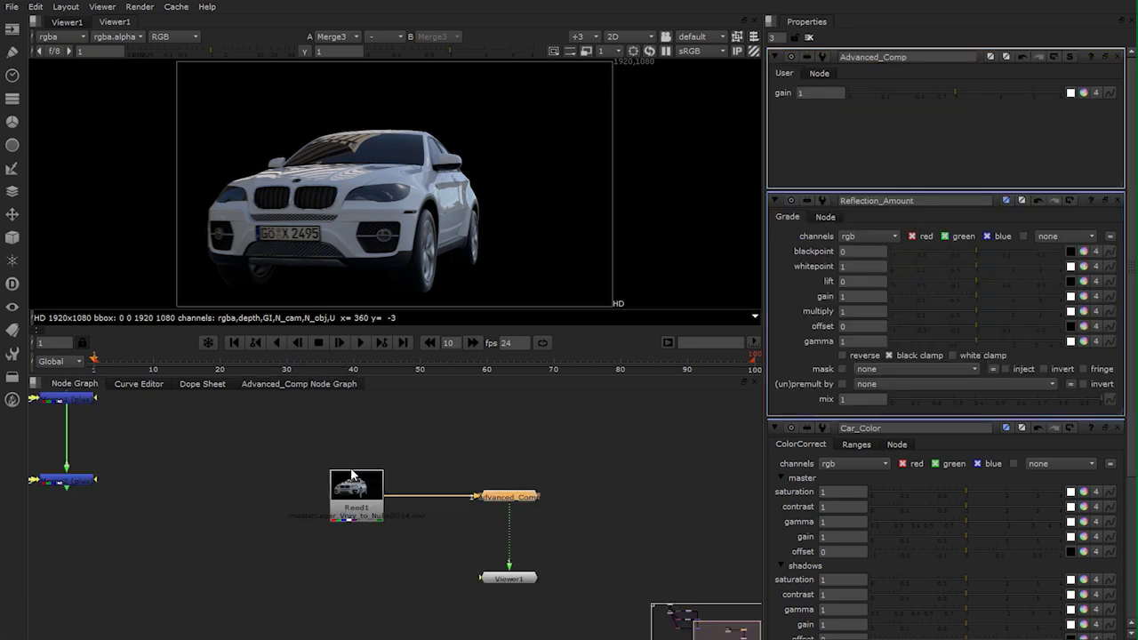
pyautogui.rightClick(1017, 77)
pyautogui.click(1071, 87)
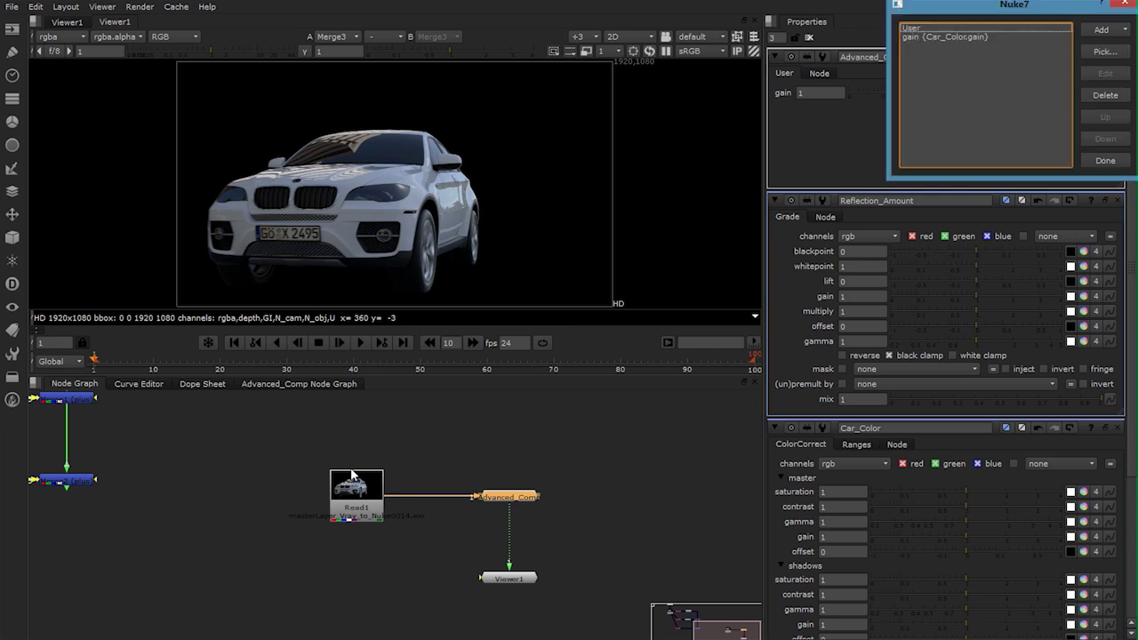
pyautogui.click(1105, 51)
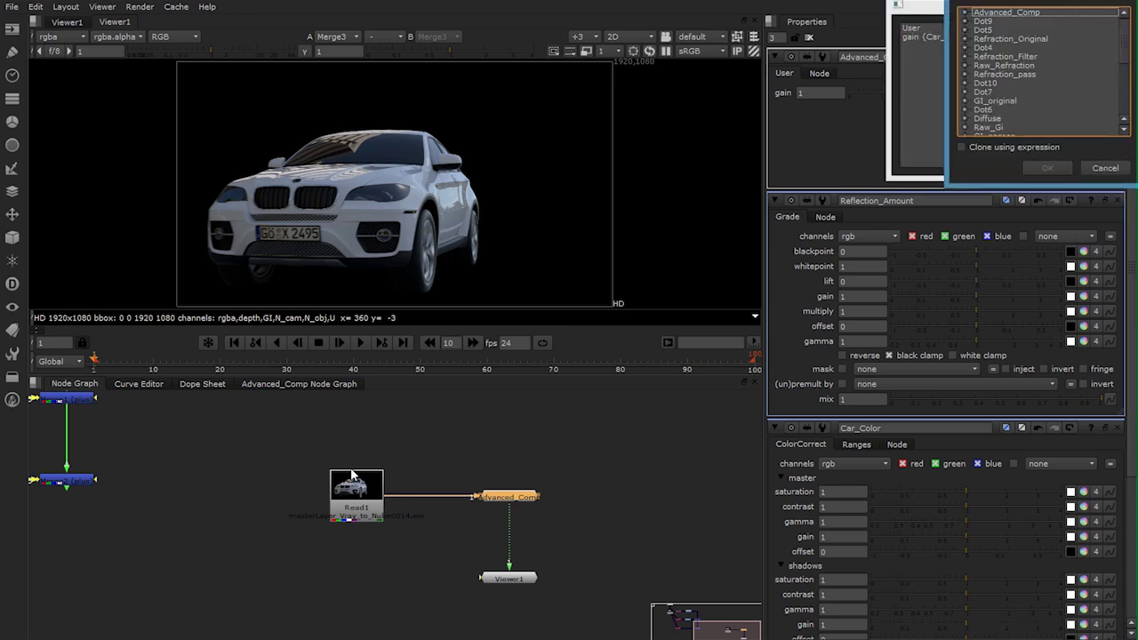
# Add the gain (white) knob of Reflection_Amount's Grade controls to Advanced_Comp and close the knob manager
pyautogui.scroll(-6, 1040, 75)
pyautogui.doubleClick(1009, 127)
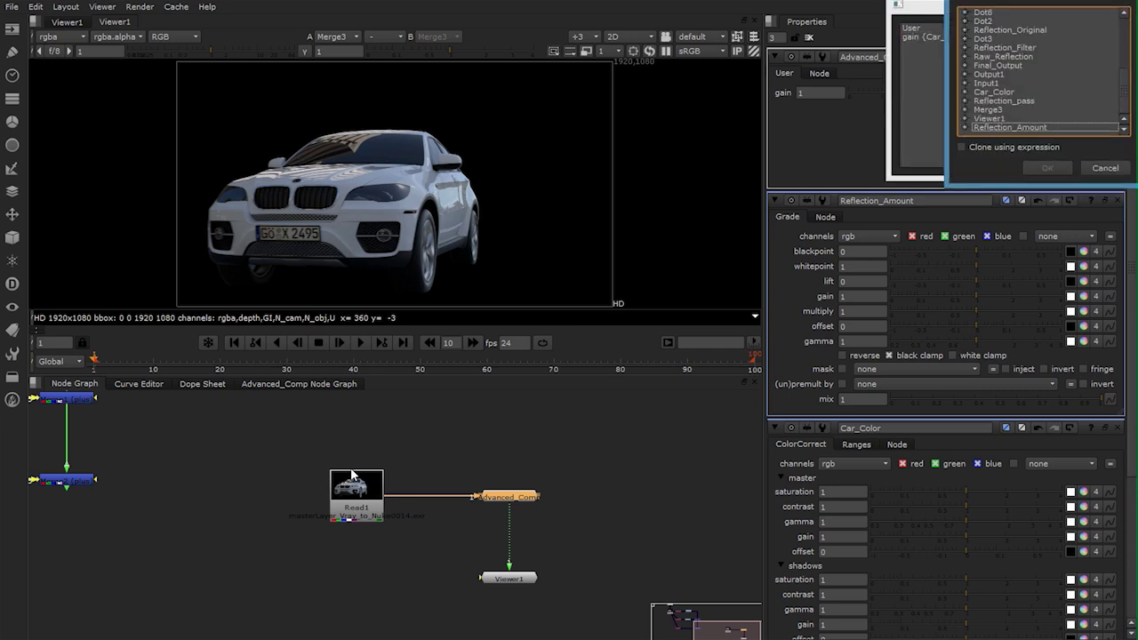
pyautogui.press('Right')
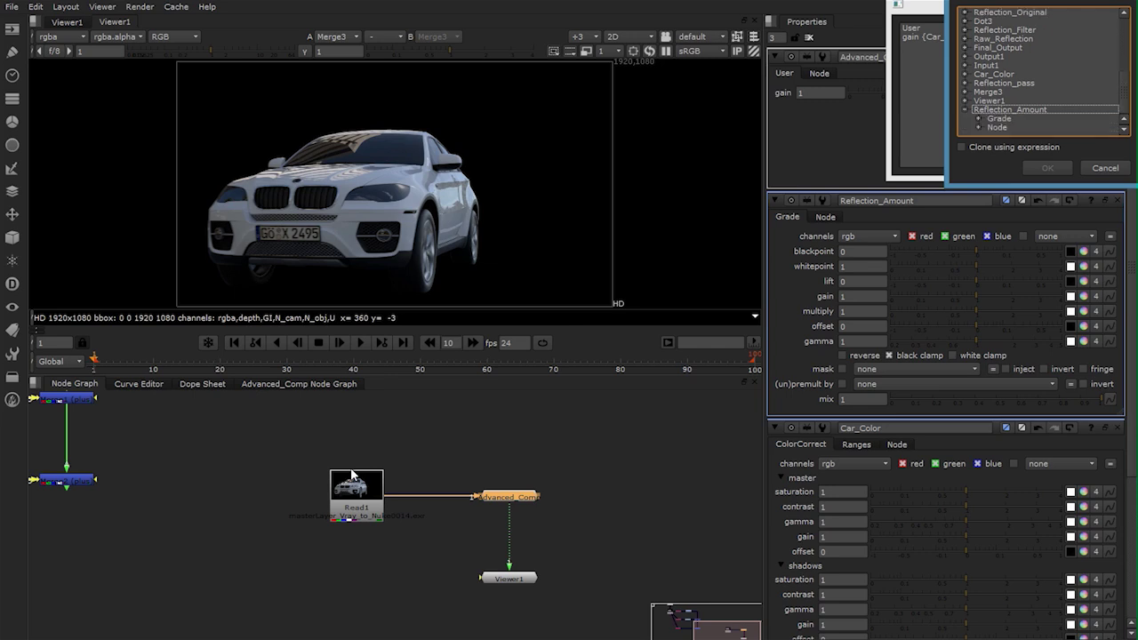
pyautogui.click(978, 118)
pyautogui.scroll(-3, 1038, 80)
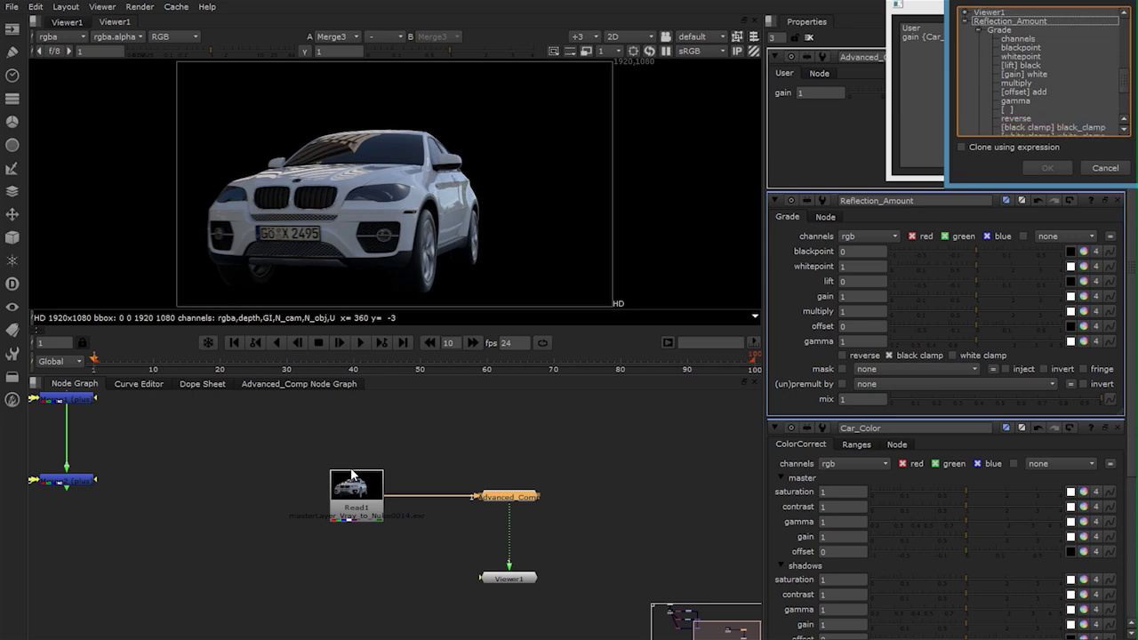
pyautogui.click(1024, 74)
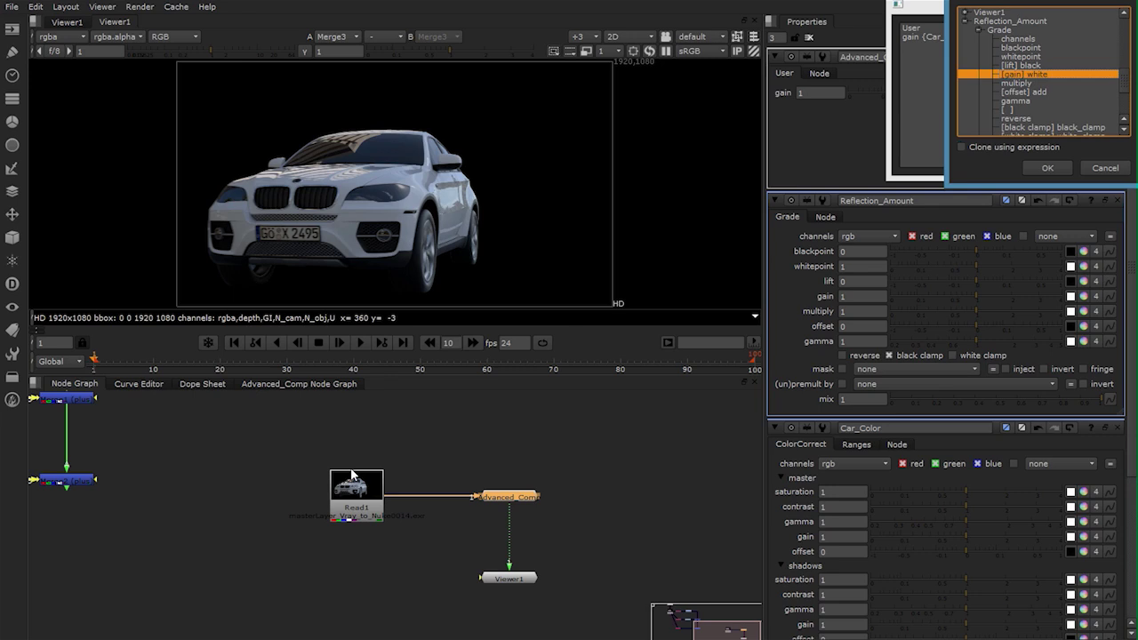
pyautogui.press('Return')
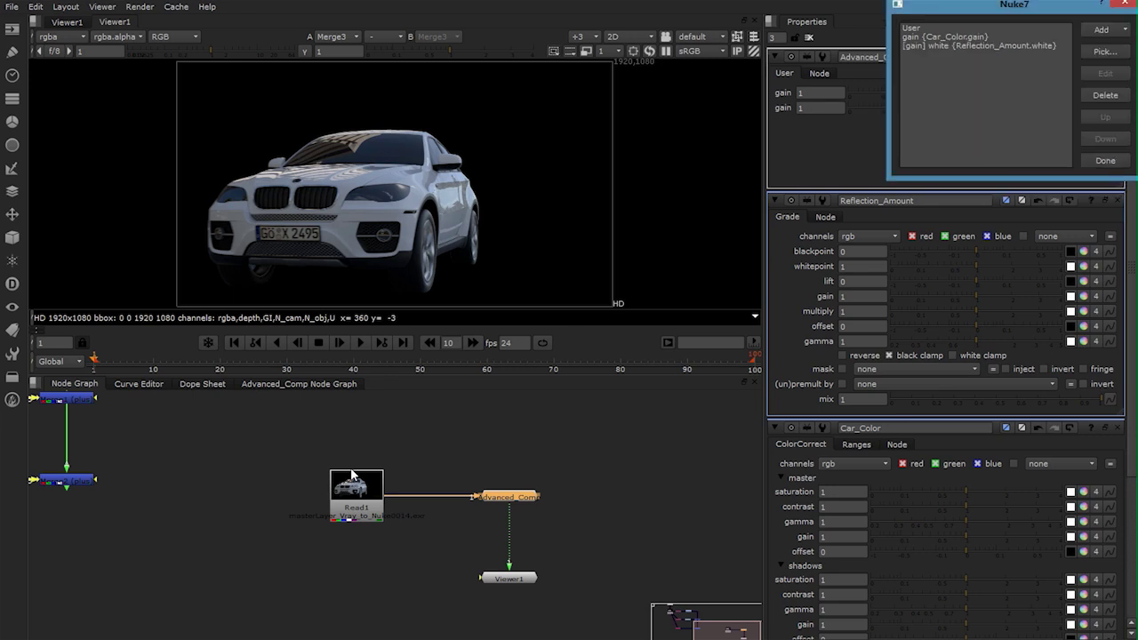
pyautogui.press('Return')
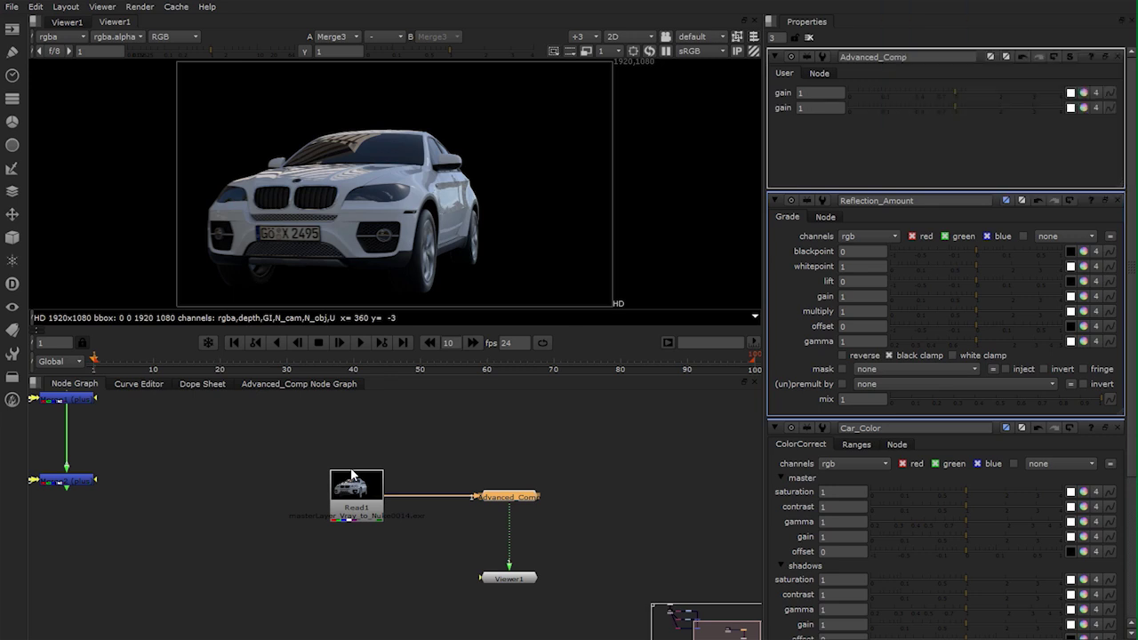
# Test the Advanced_Comp knobs by tinting the Car_Color gain blue and varying the Reflection_Amount gain
pyautogui.moveTo(956, 107)
pyautogui.mouseDown()
pyautogui.moveTo(888, 108)
pyautogui.moveTo(1062, 108)
pyautogui.moveTo(875, 108)
pyautogui.moveTo(1004, 108)
pyautogui.moveTo(958, 107)
pyautogui.mouseUp()
pyautogui.click(1083, 92)
pyautogui.moveTo(873, 437)
pyautogui.mouseDown()
pyautogui.moveTo(869, 419)
pyautogui.moveTo(917, 433)
pyautogui.moveTo(813, 451)
pyautogui.mouseUp()
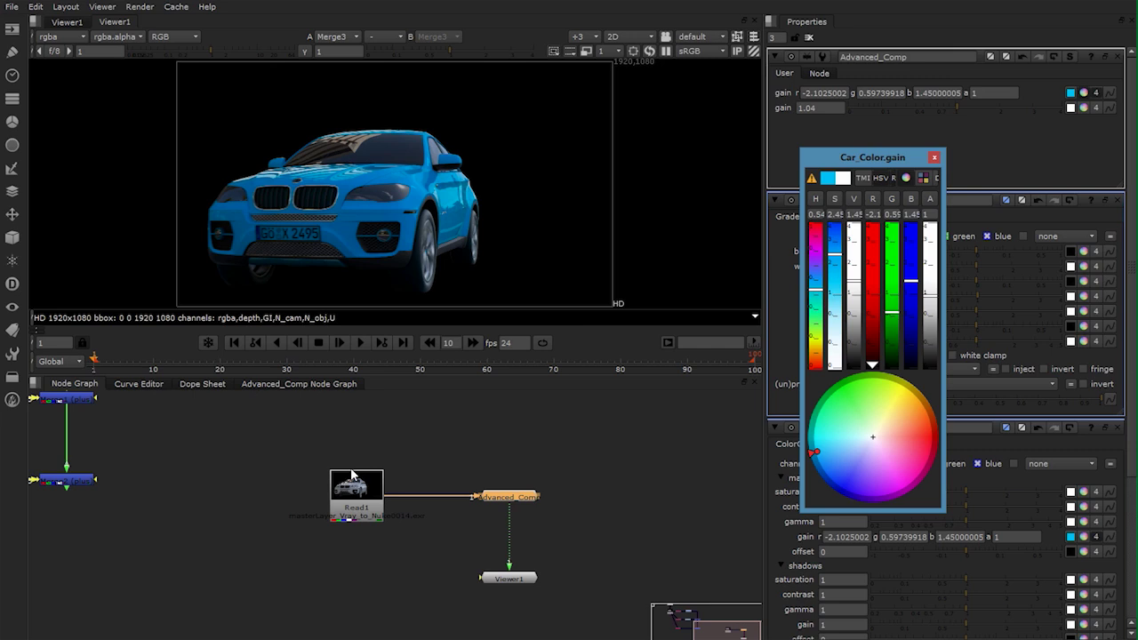
pyautogui.press('Escape')
pyautogui.moveTo(956, 108); pyautogui.dragTo(932, 107)
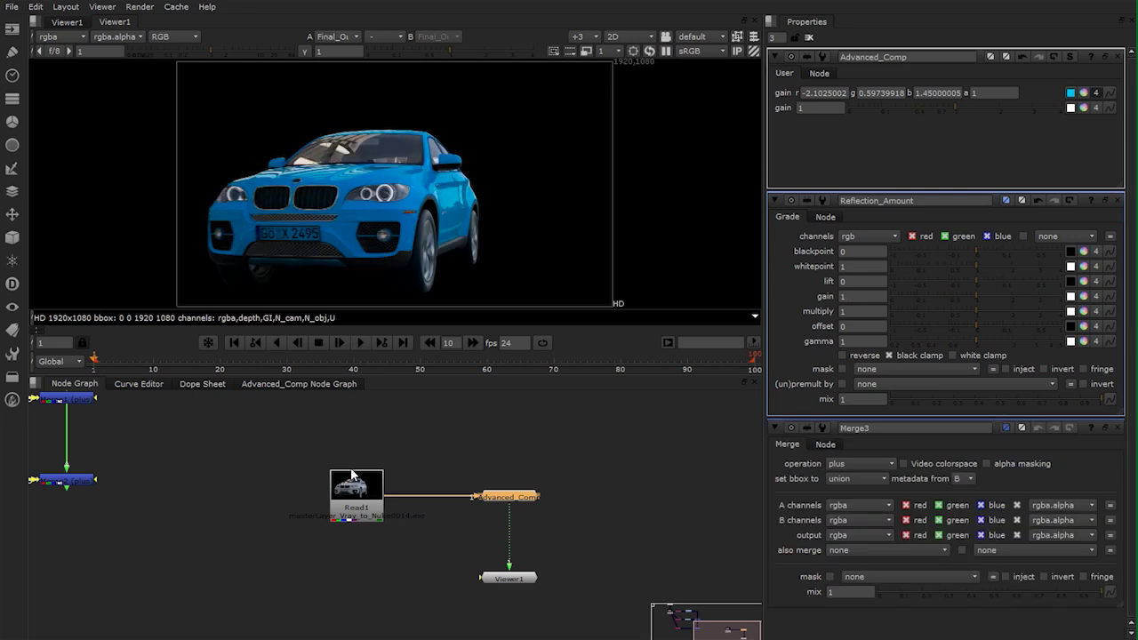
# Collapse the blue-tinted Car_Color gain on Advanced_Comp to a single value and reset it to 1
pyautogui.click(1070, 92)
pyautogui.click(994, 93)
pyautogui.click(942, 92)
pyautogui.click(1083, 92)
pyautogui.click(1124, 106)
pyautogui.click(1096, 92)
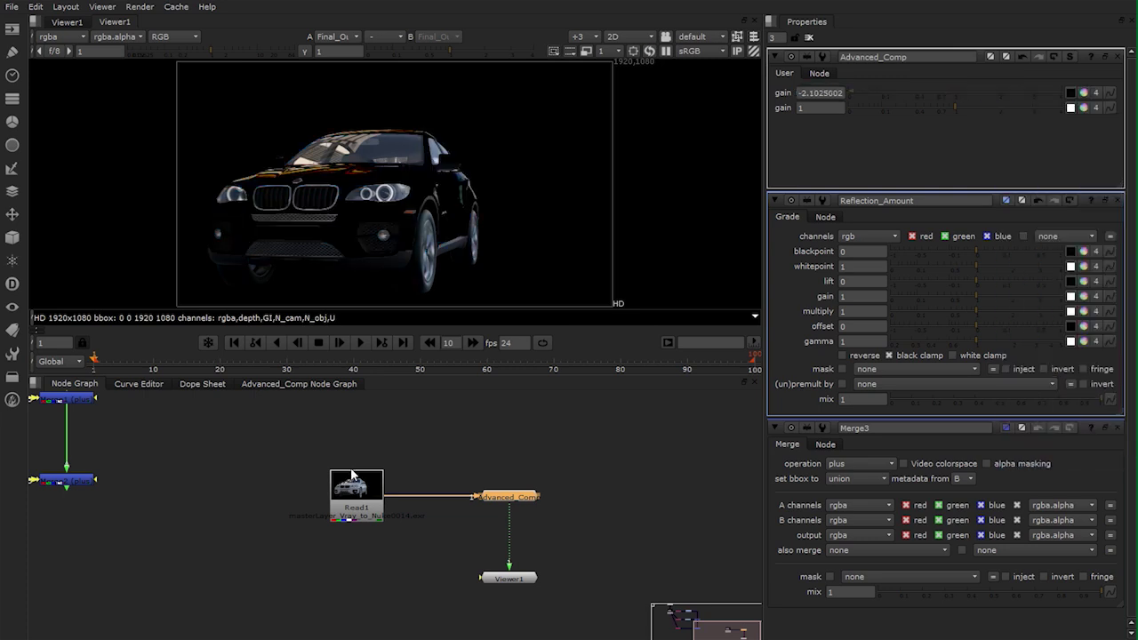
pyautogui.keyDown('ctrl'); pyautogui.click(955, 92); pyautogui.keyUp('ctrl')
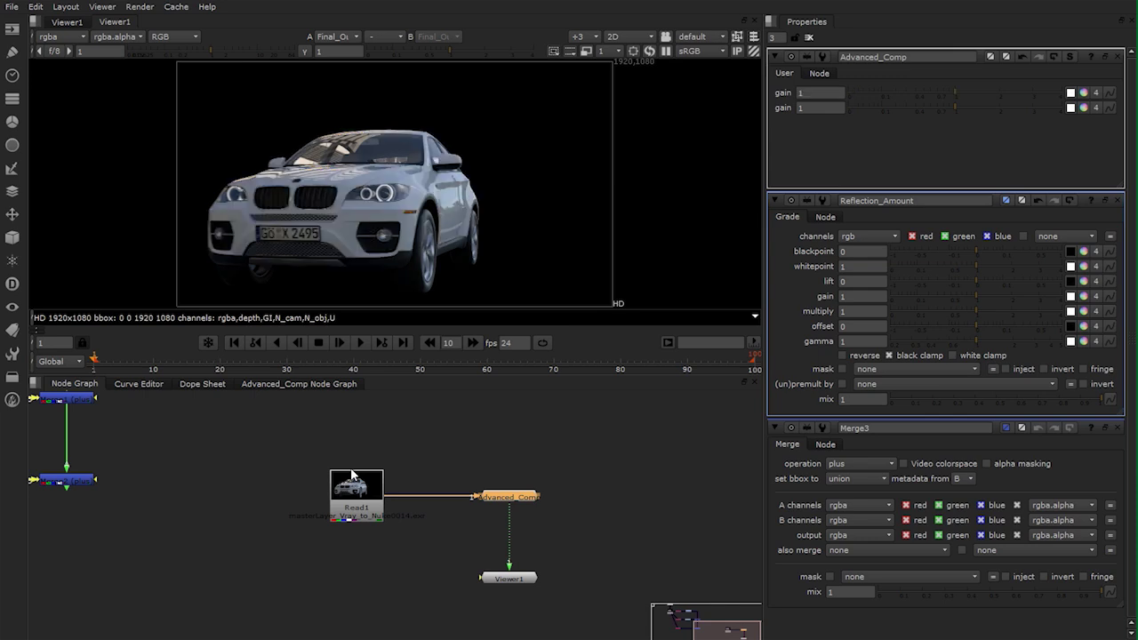
# Compare the original Read1 render with the Advanced_Comp output in the viewer, inspecting the car up close and in full
pyautogui.scroll(3, 266, 257)
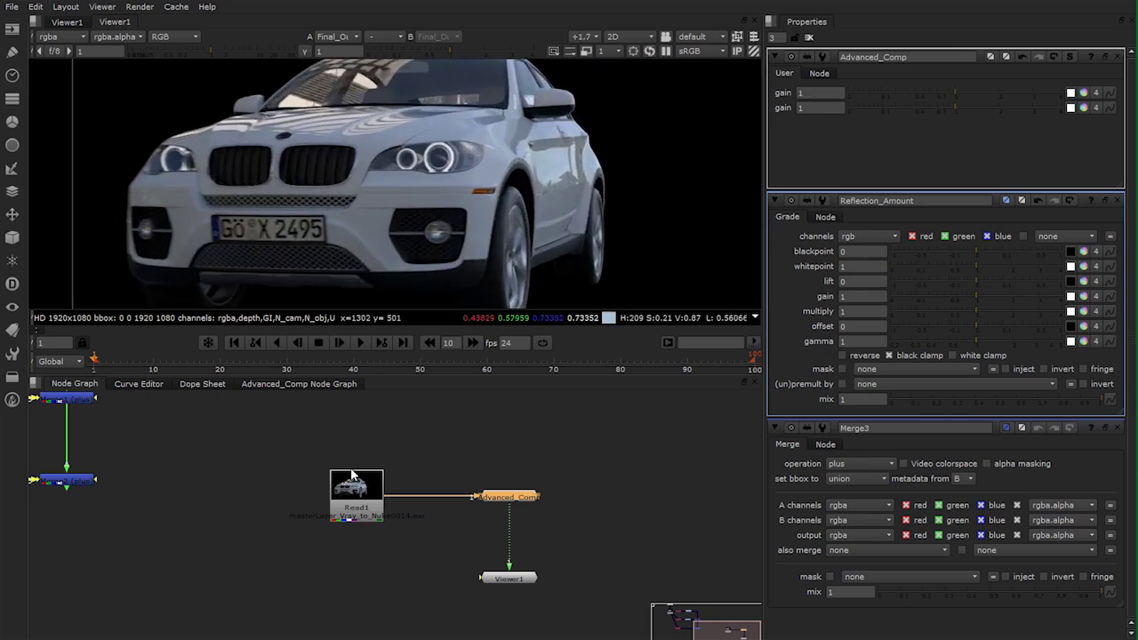
pyautogui.click(352, 480)
pyautogui.press('1')
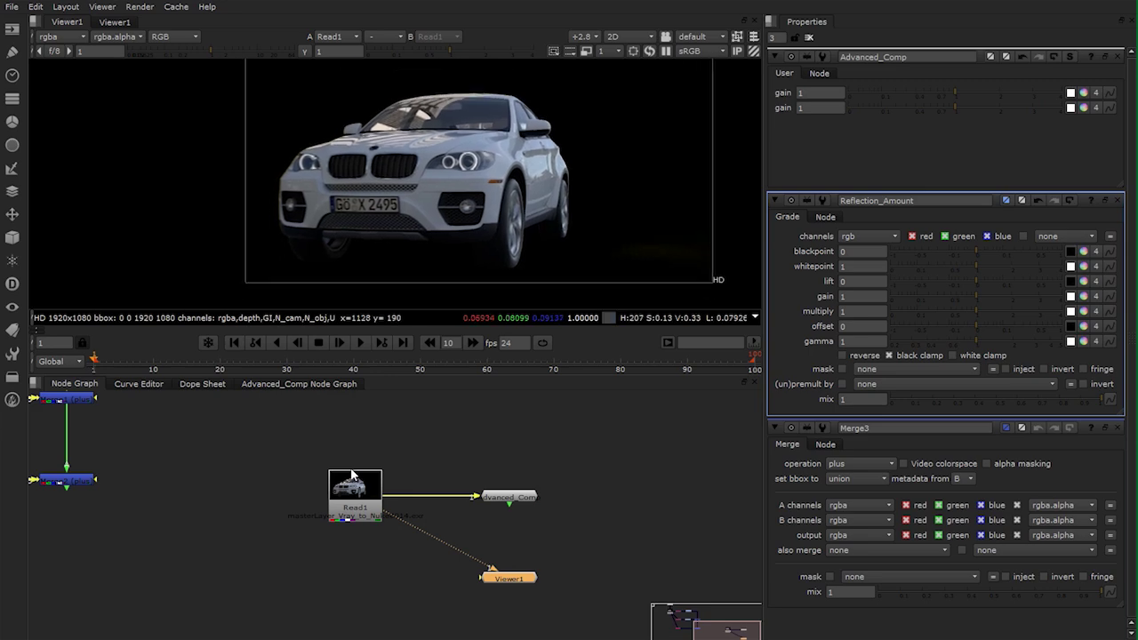
pyautogui.click(509, 497)
pyautogui.press('1')
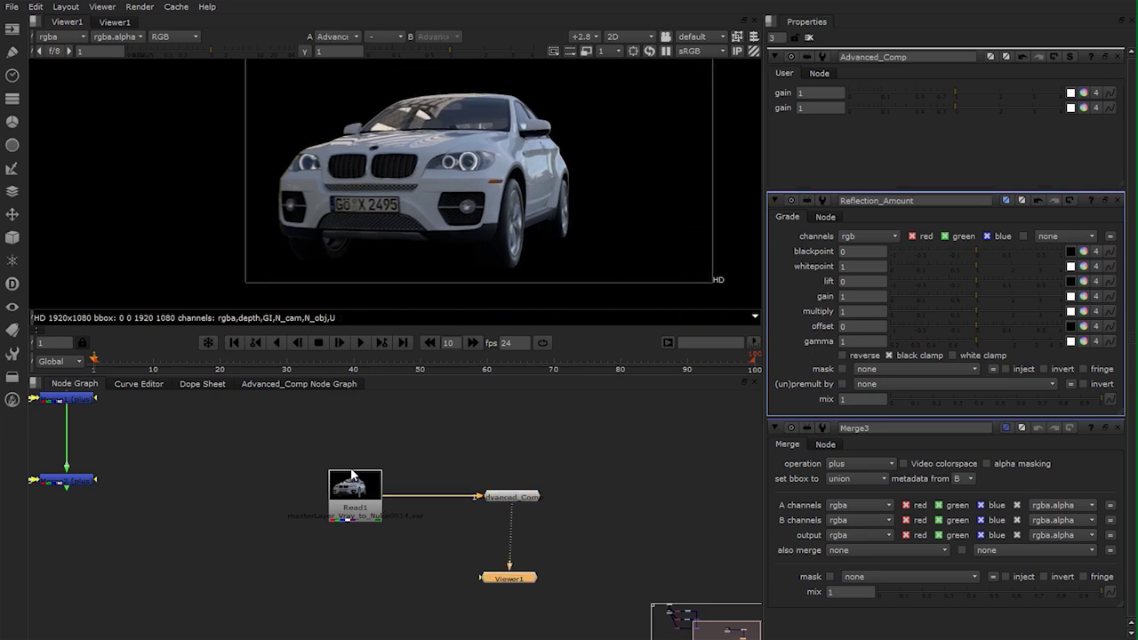
pyautogui.scroll(4, 480, 178)
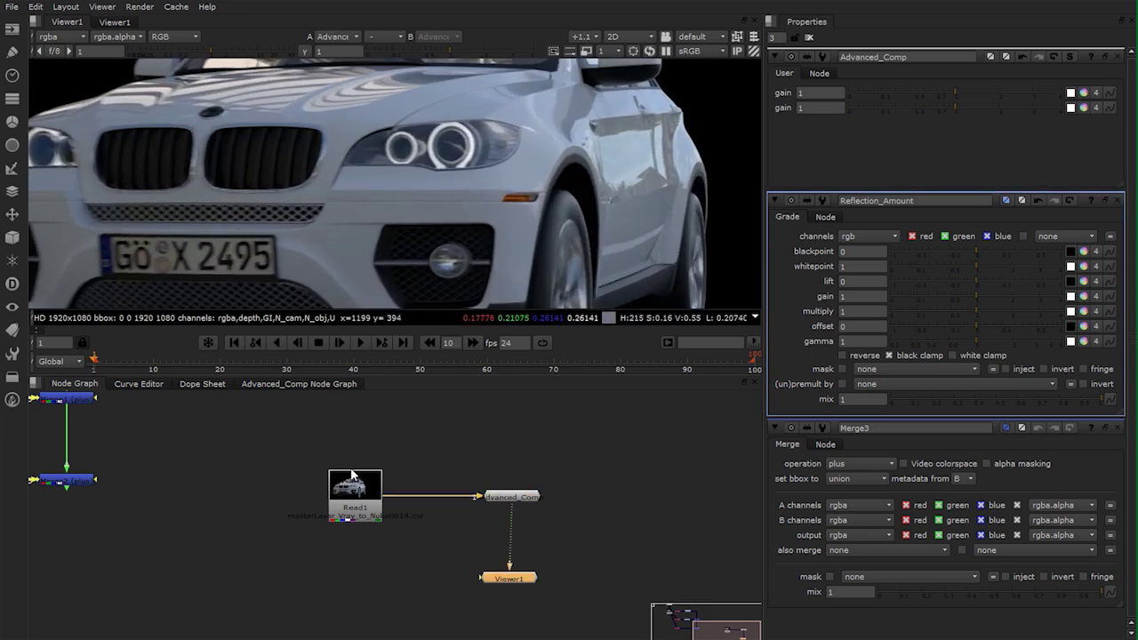
pyautogui.scroll(-4, 629, 222)
pyautogui.moveTo(633, 262); pyautogui.dragTo(575, 238, button='middle')
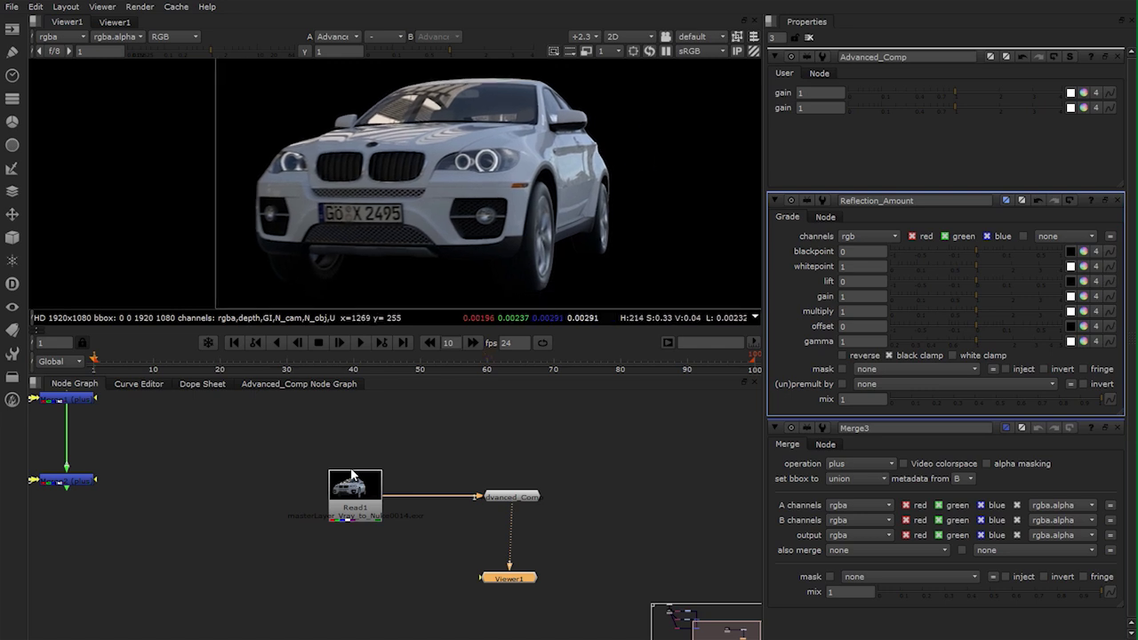
pyautogui.scroll(-3, 586, 222)
pyautogui.moveTo(590, 226); pyautogui.dragTo(482, 230, button='middle')
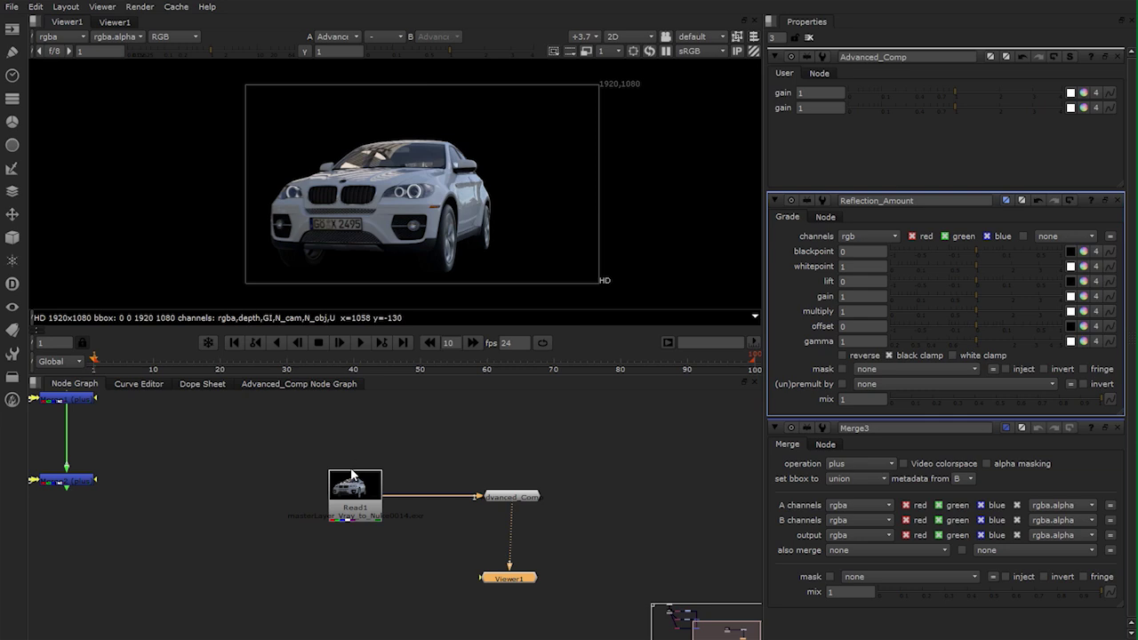
# Switch to the other open Nuke script, go to its main node graph and display the Read3 render in the viewer
pyautogui.hotkey('alt', 'Tab')
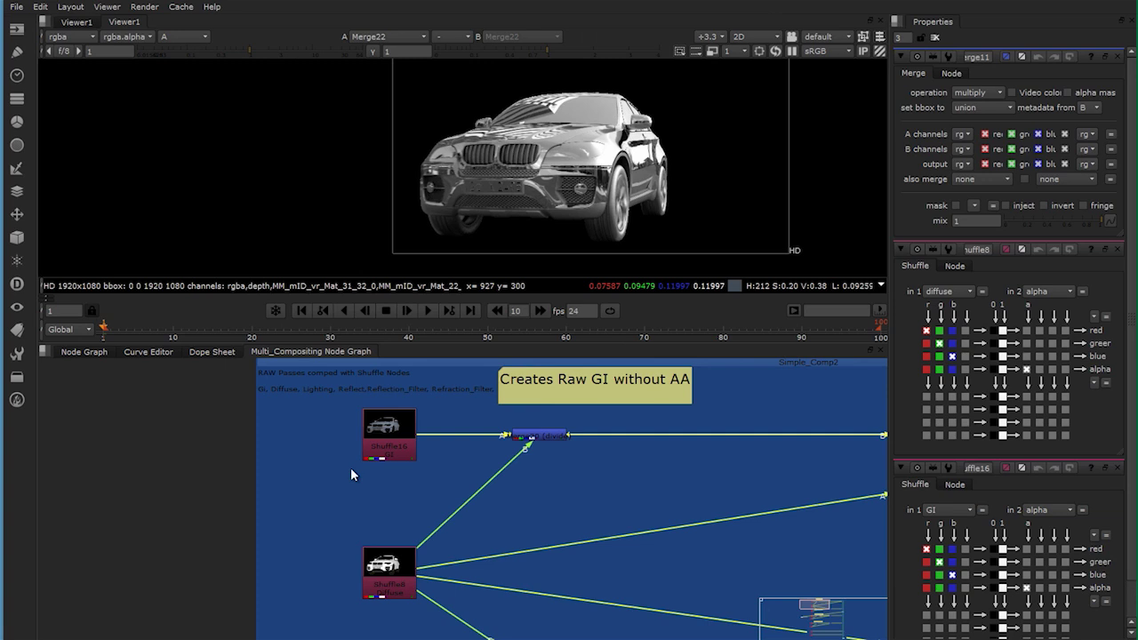
pyautogui.hotkey('ctrl', 't')
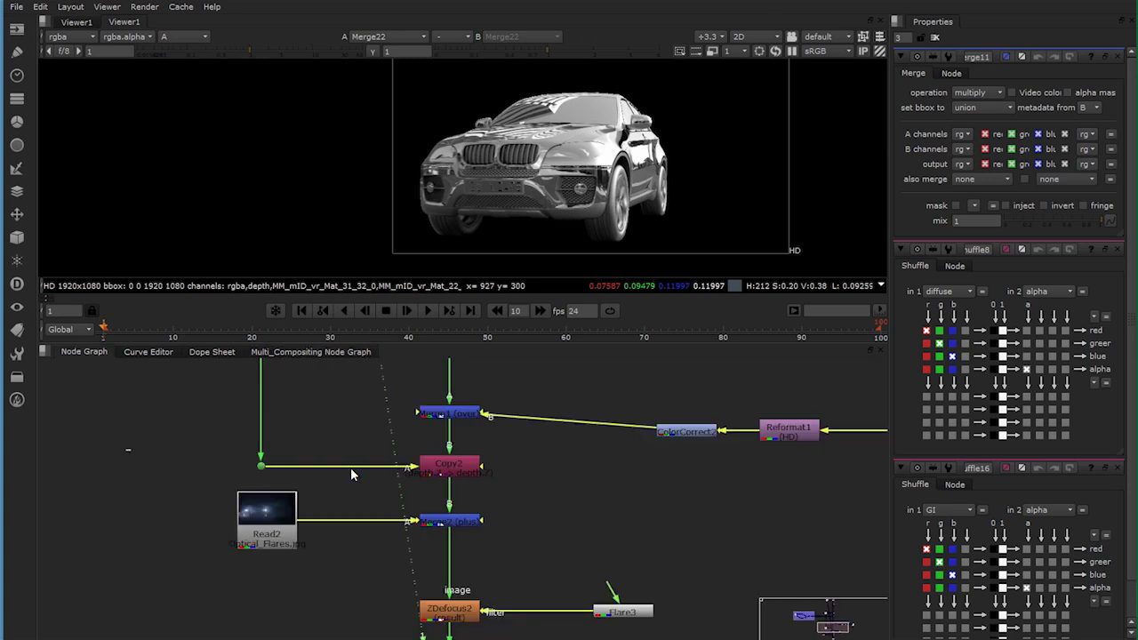
pyautogui.moveTo(351, 475); pyautogui.dragTo(353, 594, button='middle')
pyautogui.press('f')
pyautogui.moveTo(351, 474); pyautogui.dragTo(382, 599, button='middle')
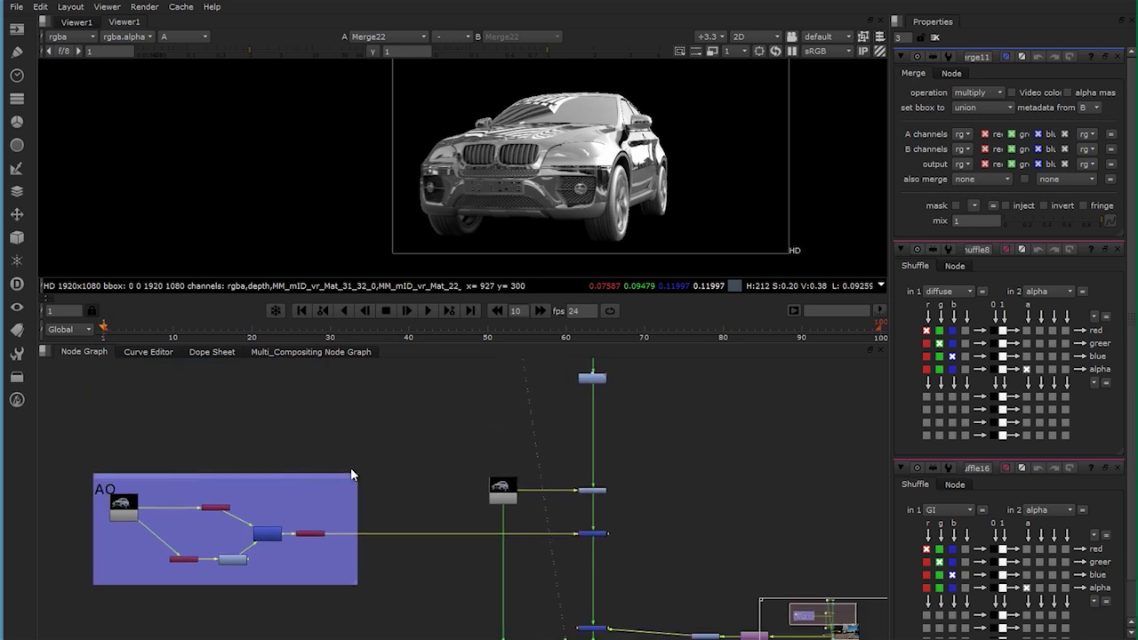
pyautogui.scroll(4, 351, 475)
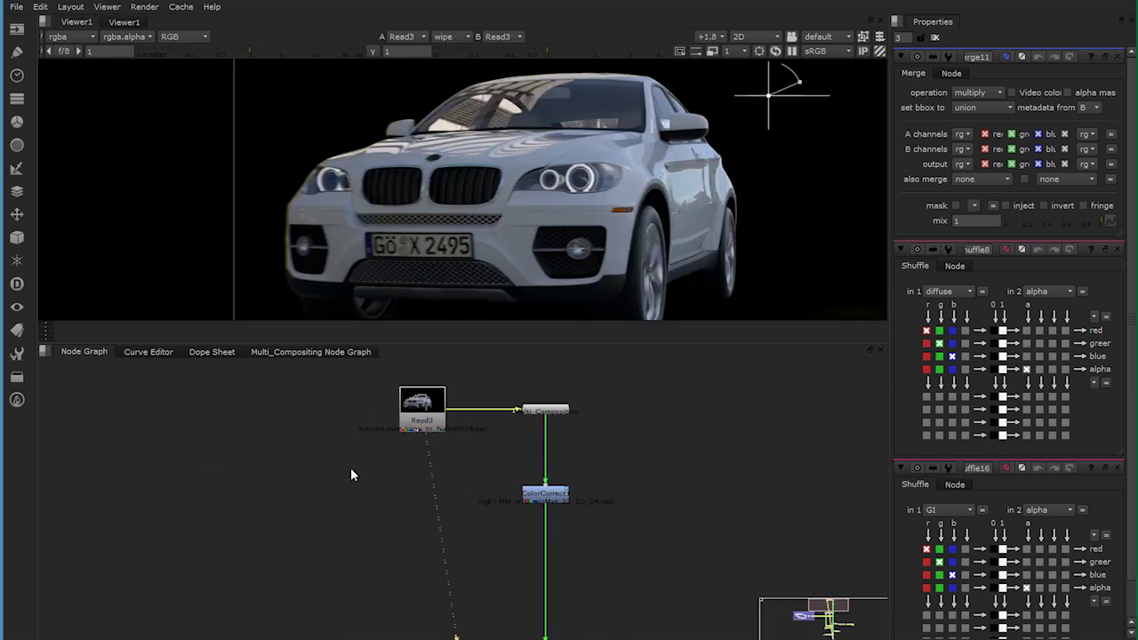
# Turn off the viewer's wipe comparison so only the Read3 render is displayed
pyautogui.moveTo(649, 242); pyautogui.dragTo(627, 218, button='middle')
pyautogui.scroll(-2, 628, 219)
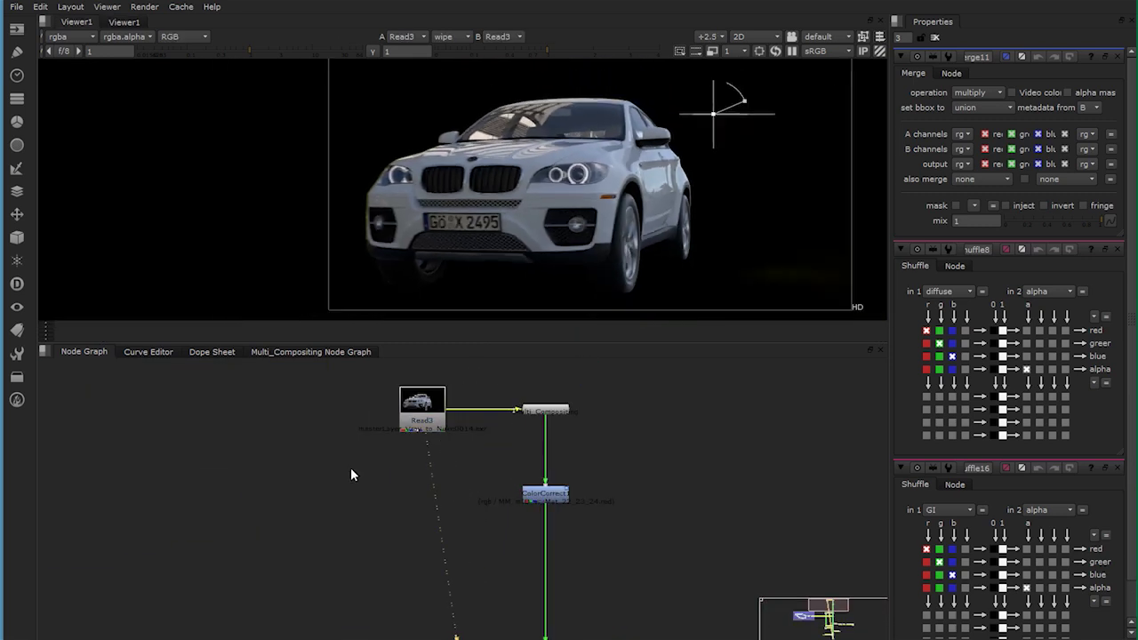
pyautogui.click(451, 37)
pyautogui.click(451, 2)
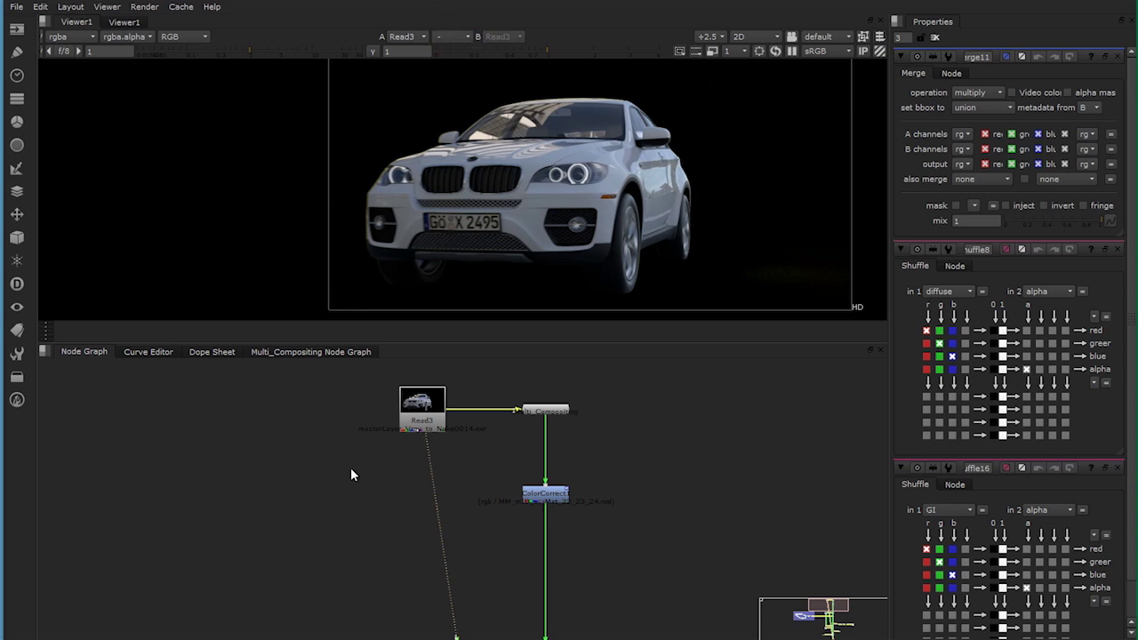
# Open the internal node graph of the Multi_Compositing group fed by Read3
pyautogui.click(545, 409)
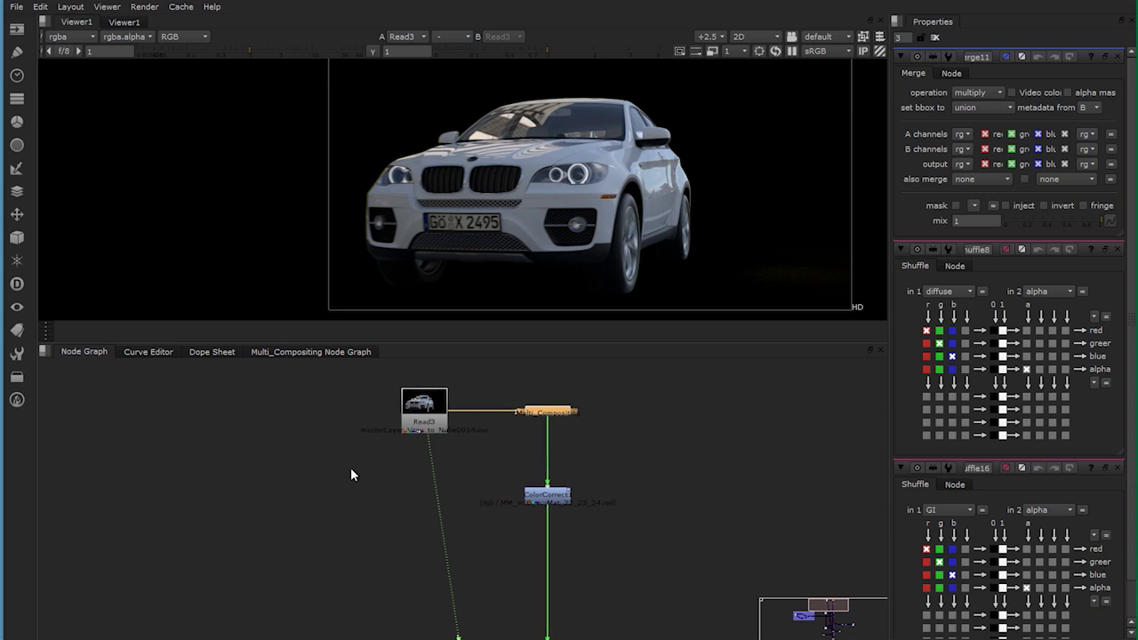
pyautogui.press('f')
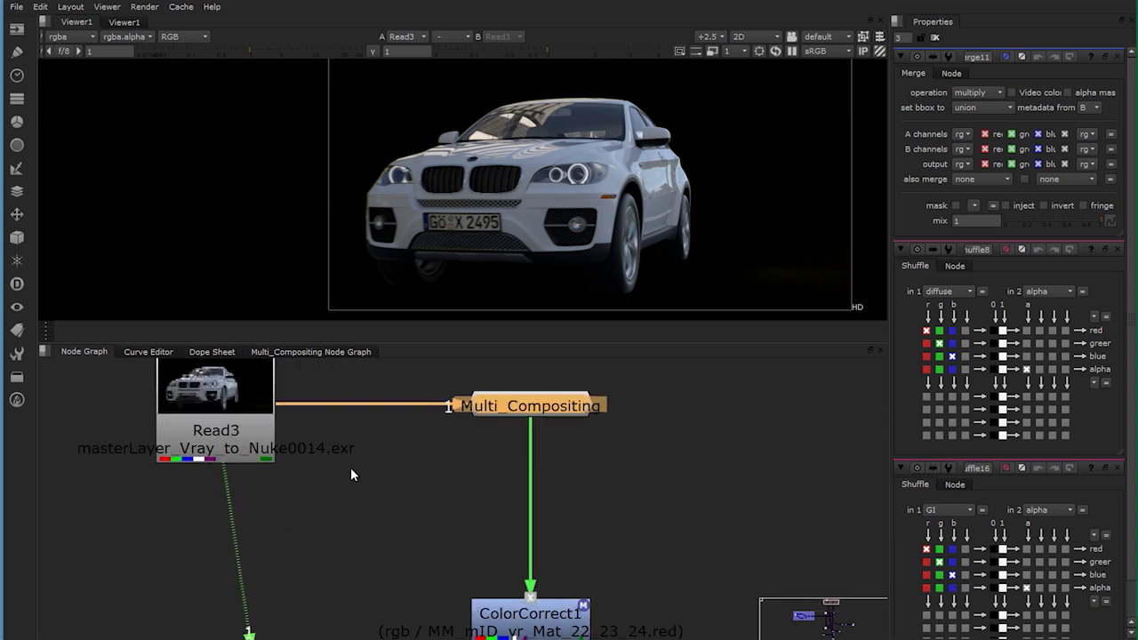
pyautogui.hotkey('ctrl', 'Return')
pyautogui.press('f')
pyautogui.scroll(2, 351, 475)
pyautogui.scroll(4, 351, 474)
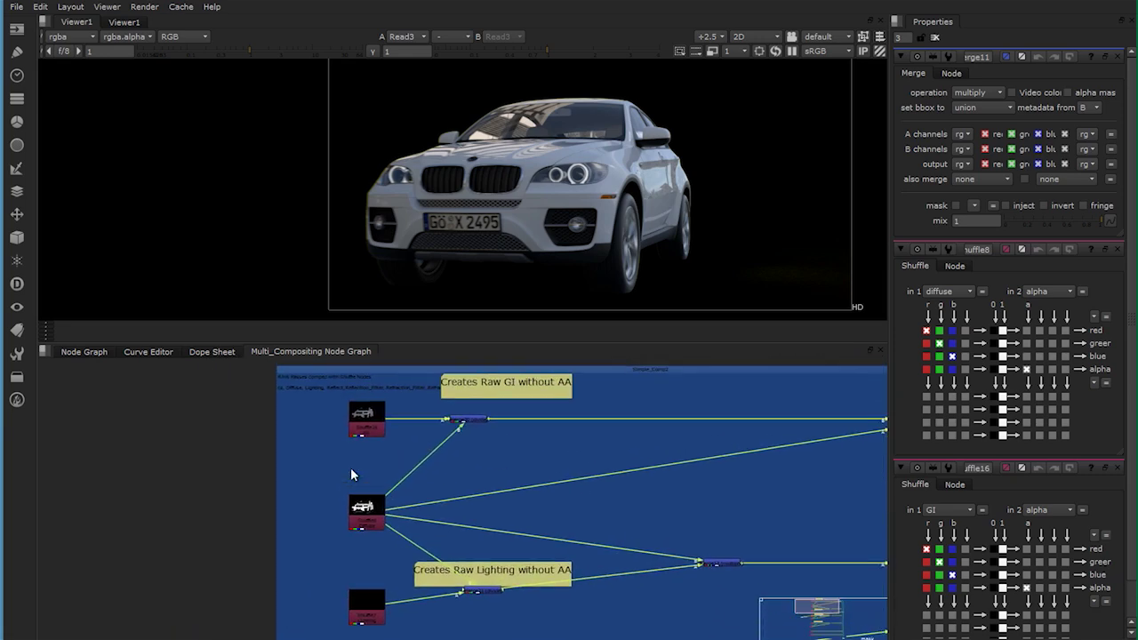
# Examine how the Multi_Compositing group builds its raw lighting and raw reflection branches and merges them into the main comp
pyautogui.scroll(5, 351, 475)
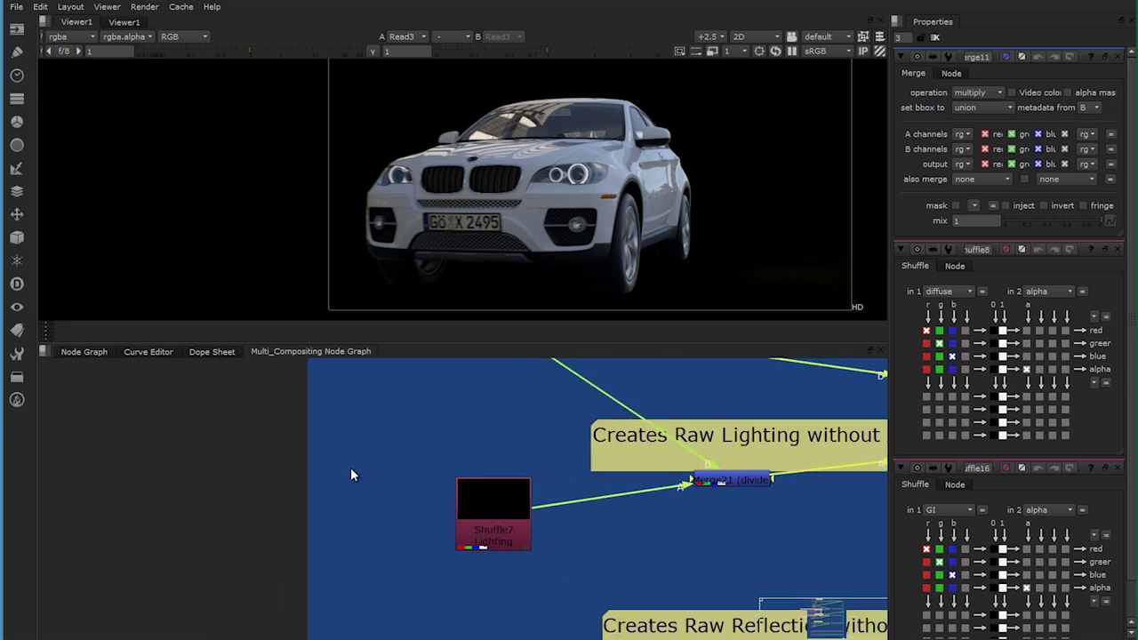
pyautogui.moveTo(351, 475); pyautogui.dragTo(278, 481, button='middle')
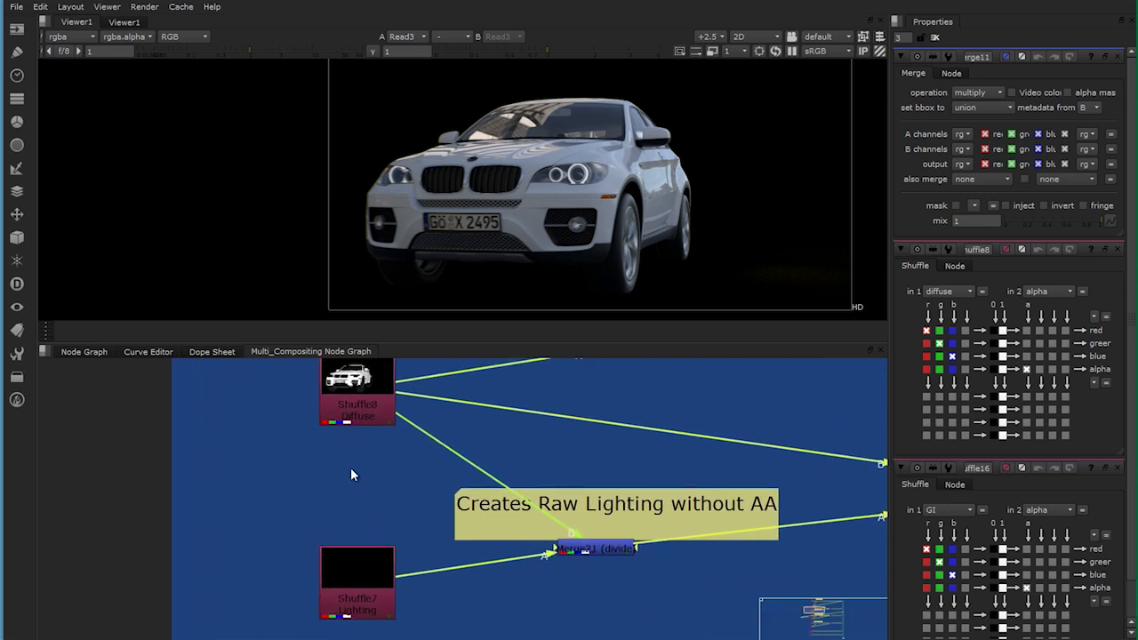
pyautogui.scroll(-4, 351, 475)
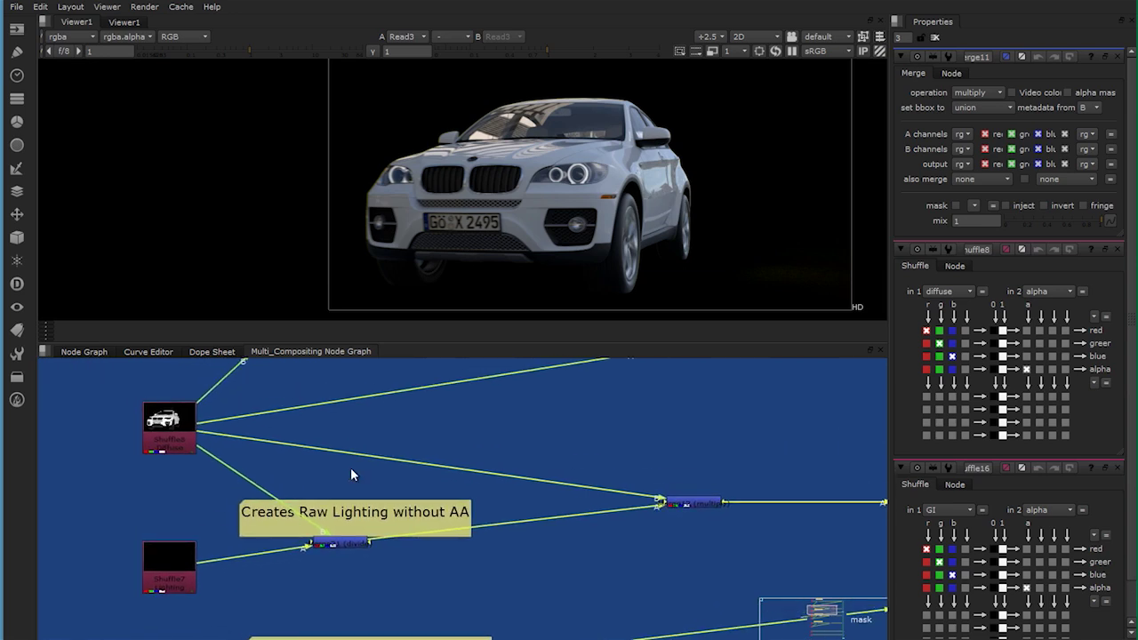
pyautogui.hscroll(10, 351, 475)
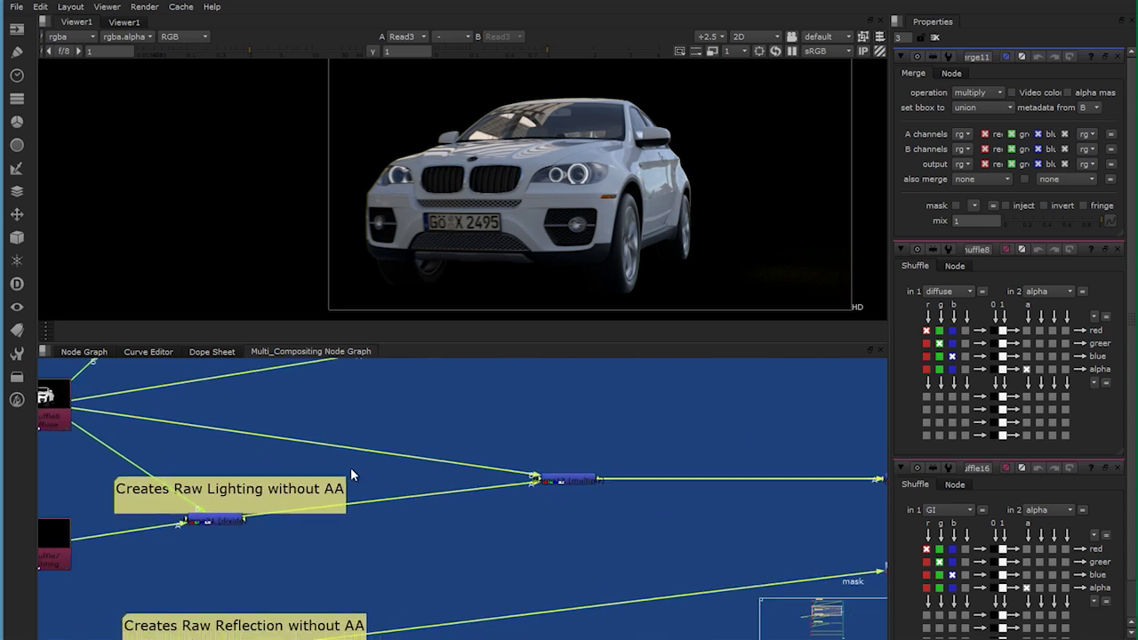
pyautogui.scroll(-3, 352, 474)
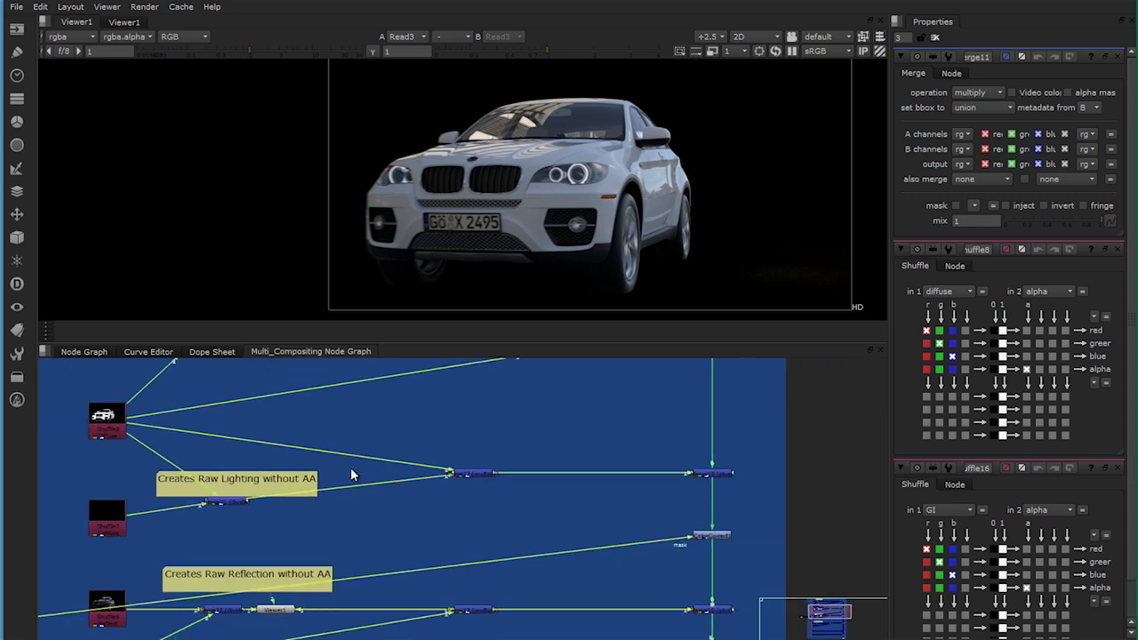
pyautogui.scroll(-5, 351, 475)
pyautogui.hscroll(-5, 351, 475)
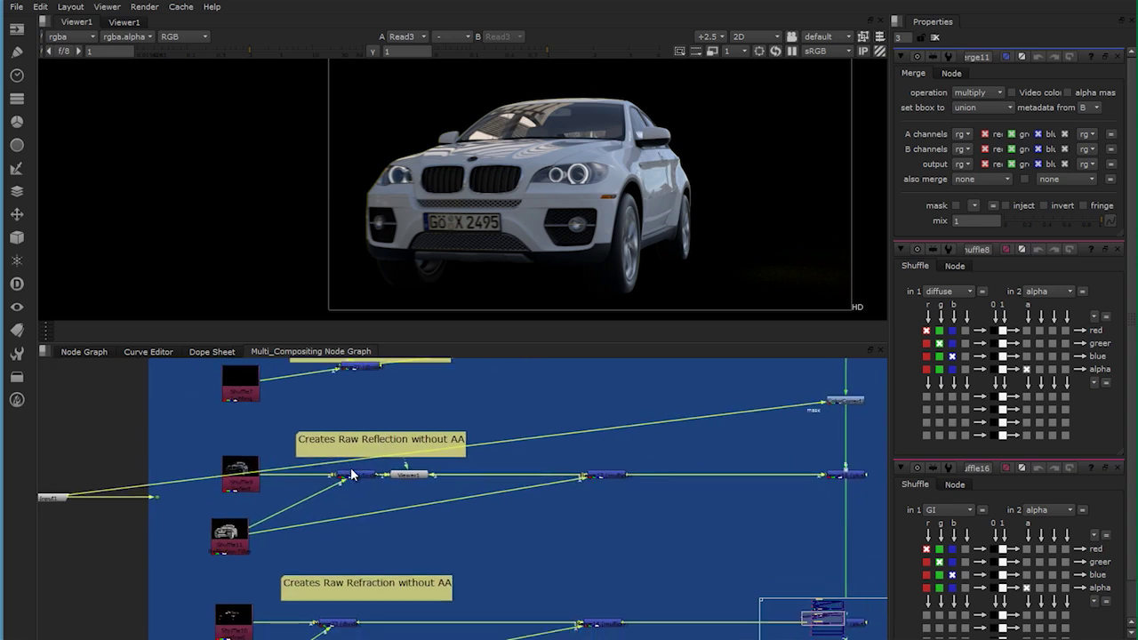
pyautogui.scroll(5, 352, 475)
pyautogui.hscroll(3, 351, 475)
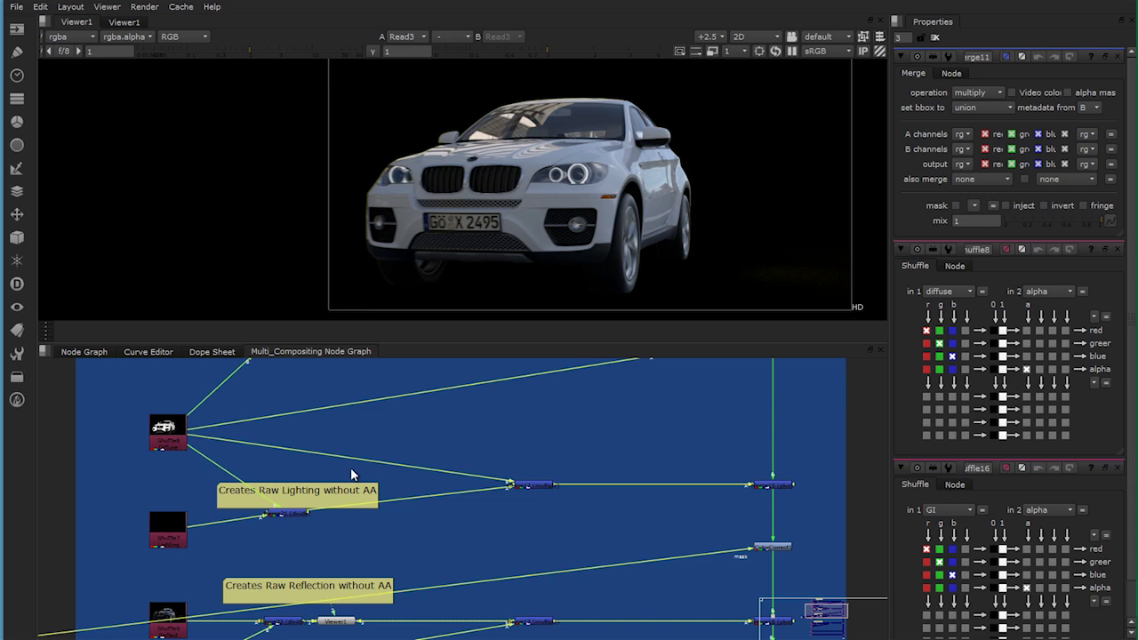
# View the lighting branch's multiply merge and the downstream Merge15, and turn off the viewer's alpha display
pyautogui.click(533, 485)
pyautogui.press('1')
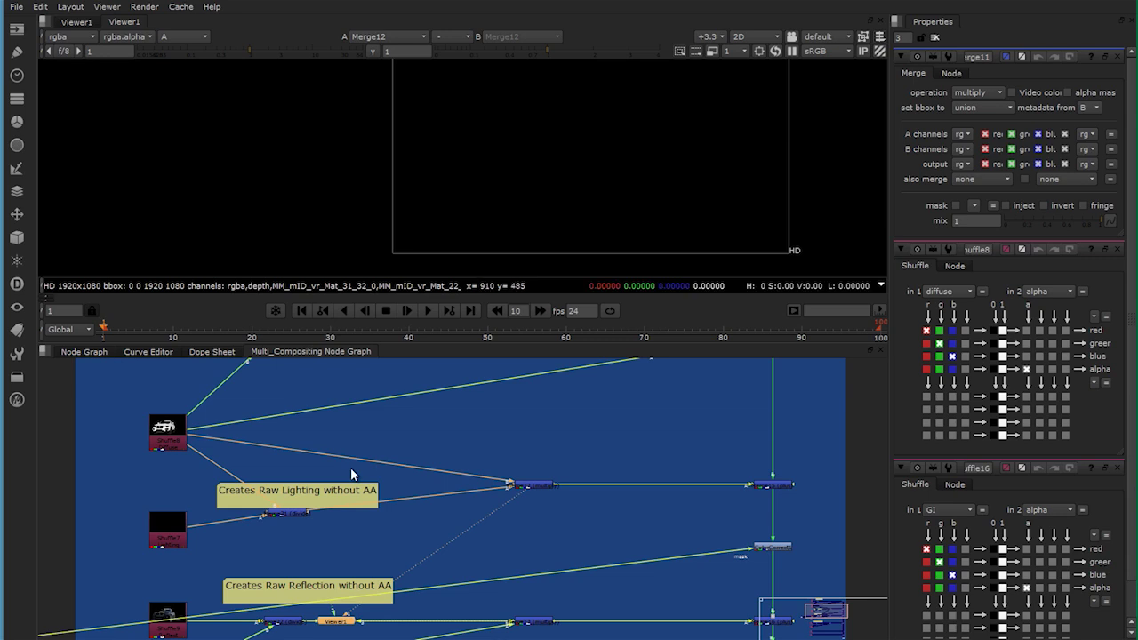
pyautogui.press('1')
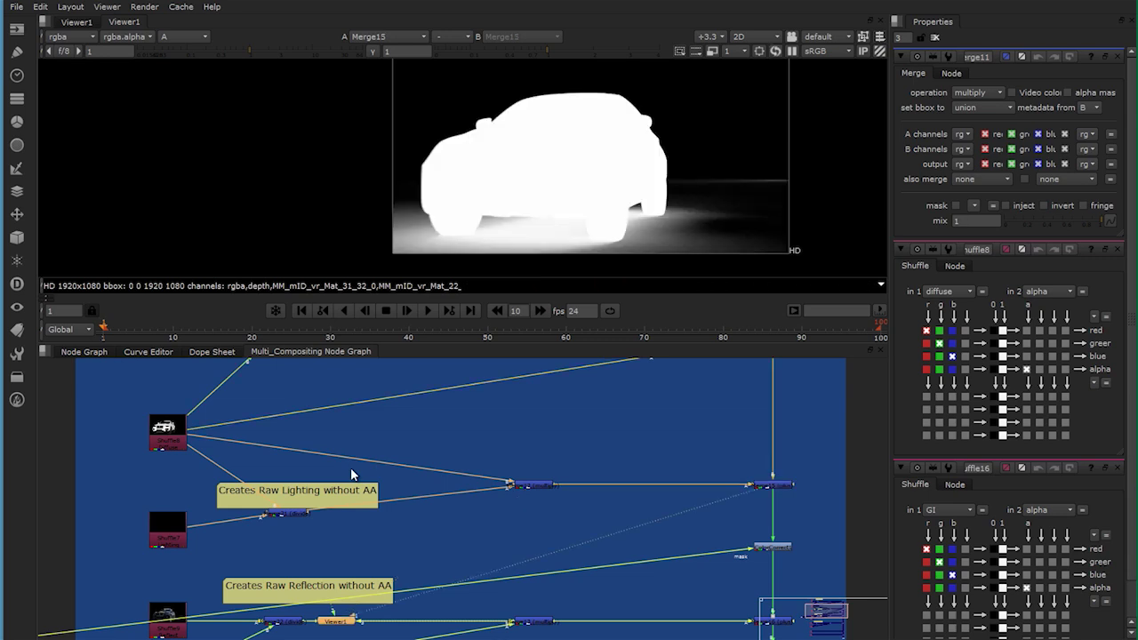
pyautogui.click(351, 476)
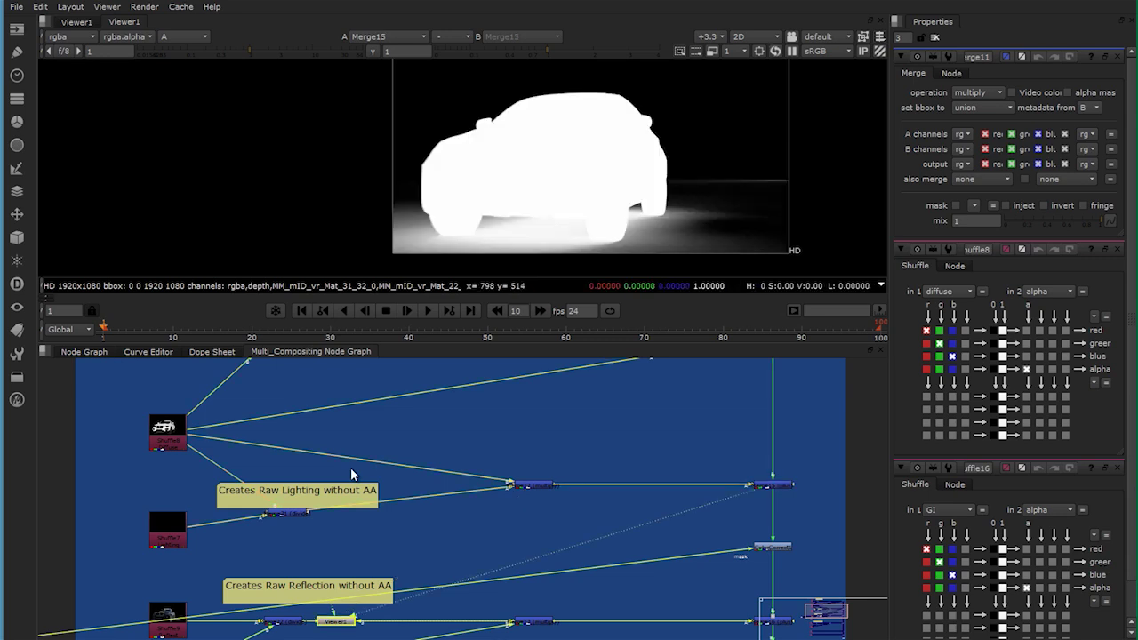
pyautogui.press('a')
# Look through the raw reflection and refraction branches and view the specular pass from Shuffle14
pyautogui.moveTo(351, 474)
pyautogui.mouseDown(button='middle')
pyautogui.moveTo(406, 367)
pyautogui.moveTo(458, 350)
pyautogui.mouseUp(button='middle')
pyautogui.scroll(3, 351, 476)
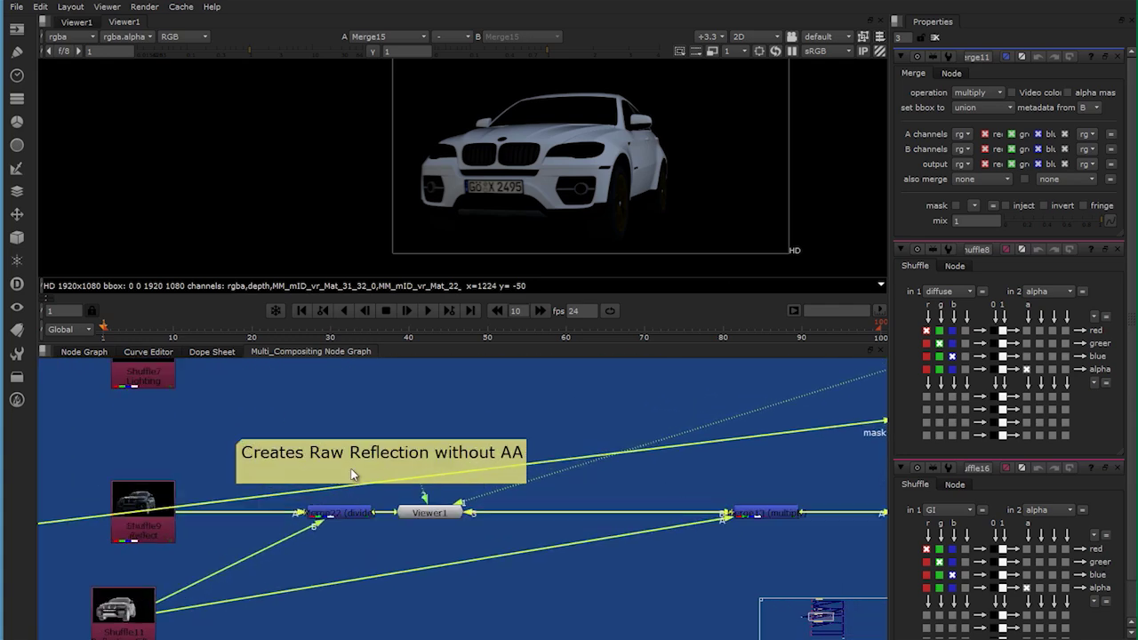
pyautogui.moveTo(351, 475)
pyautogui.mouseDown(button='middle')
pyautogui.moveTo(485, 347)
pyautogui.moveTo(569, 224)
pyautogui.mouseUp(button='middle')
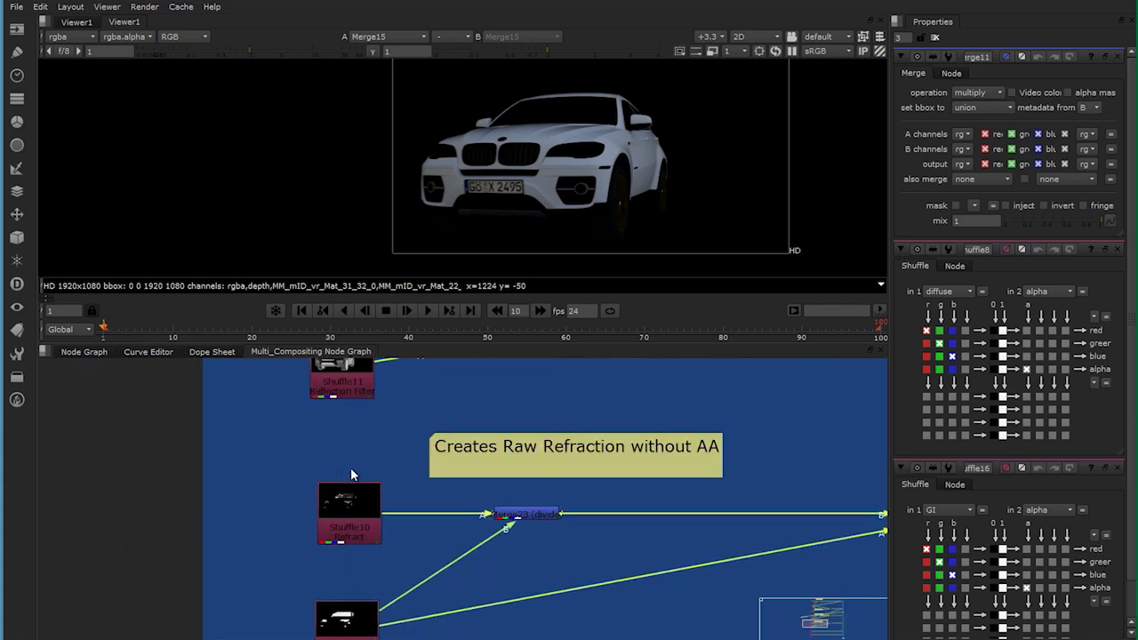
pyautogui.moveTo(352, 475)
pyautogui.mouseDown(button='middle')
pyautogui.moveTo(444, 306)
pyautogui.moveTo(463, 223)
pyautogui.moveTo(443, 173)
pyautogui.moveTo(337, 158)
pyautogui.mouseUp(button='middle')
pyautogui.scroll(-1, 351, 474)
pyautogui.press('1')
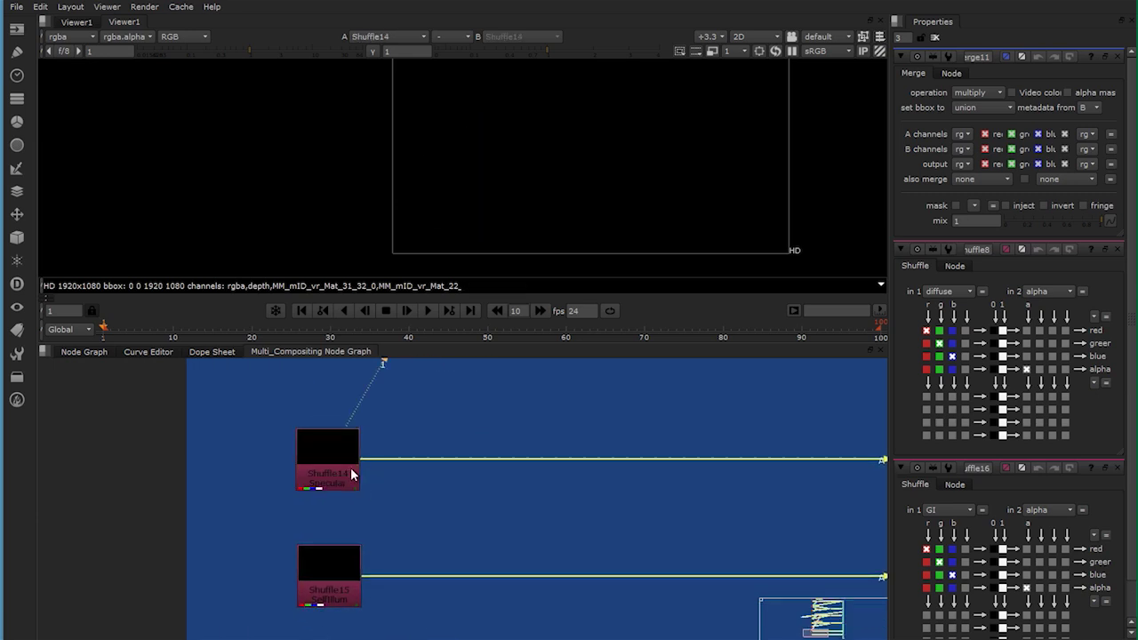
pyautogui.moveTo(687, 174); pyautogui.dragTo(662, 175, button='middle')
pyautogui.scroll(-1, 655, 177)
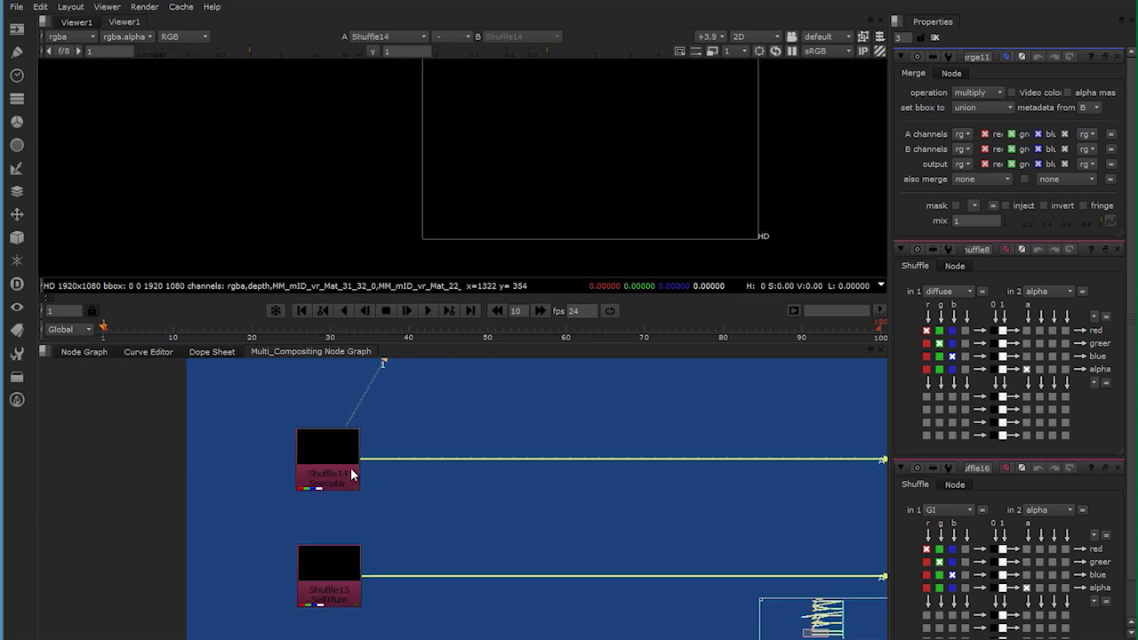
# View the self-illumination pass from Shuffle15
pyautogui.scroll(-3, 351, 476)
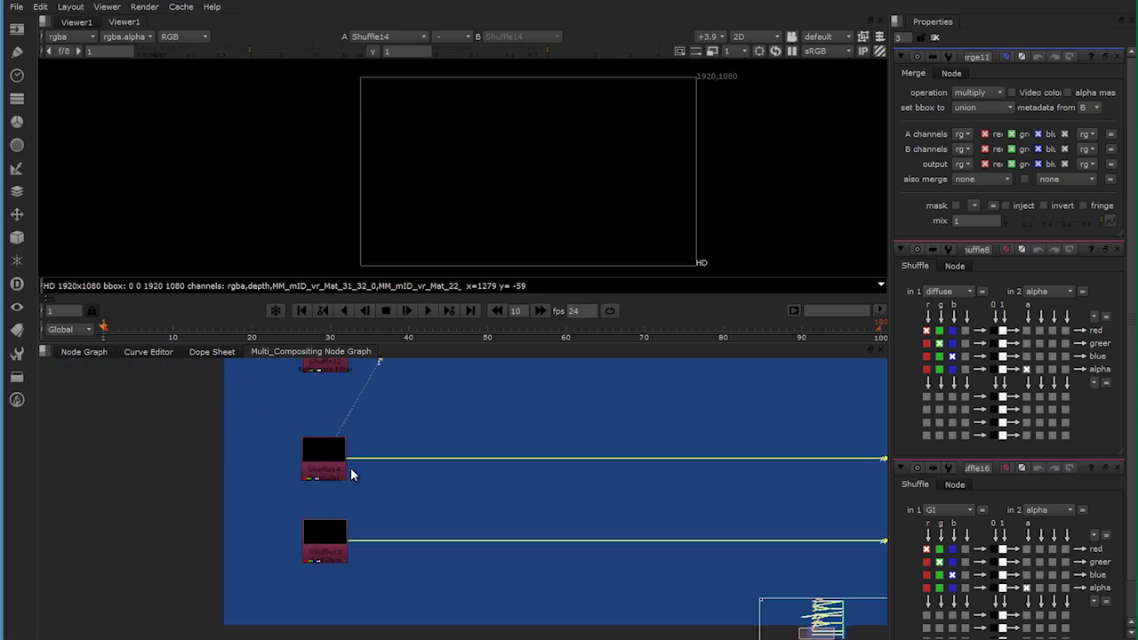
pyautogui.scroll(-2, 645, 453)
pyautogui.click(393, 531)
pyautogui.press('1')
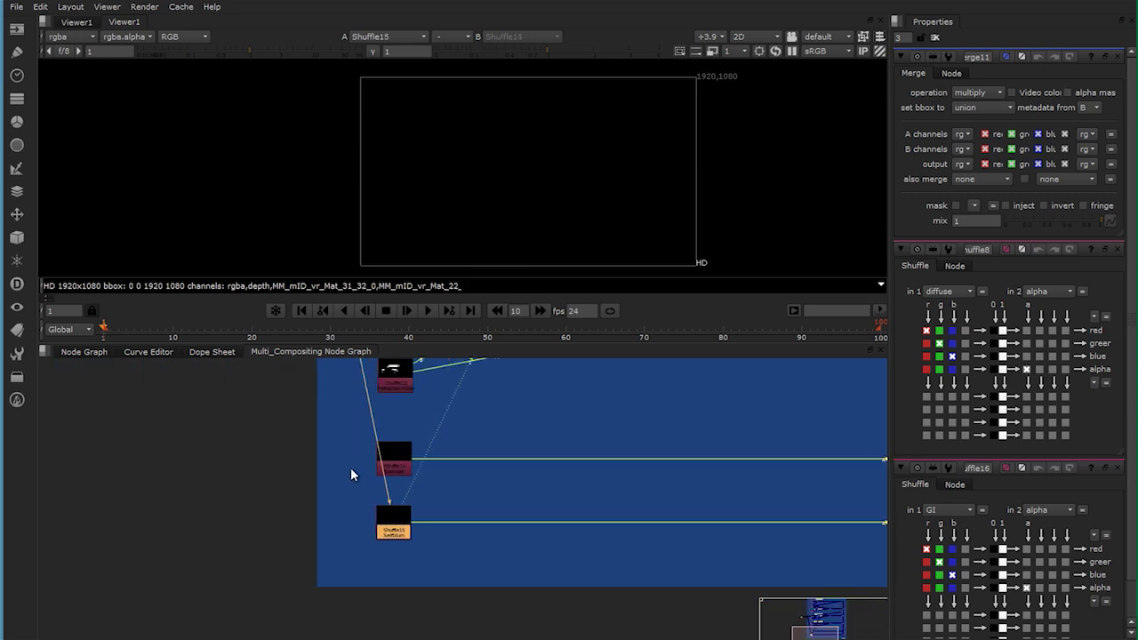
# Examine how the last two passes merge into the group's output, and look back over the refraction and reflection branches
pyautogui.scroll(-2, 351, 476)
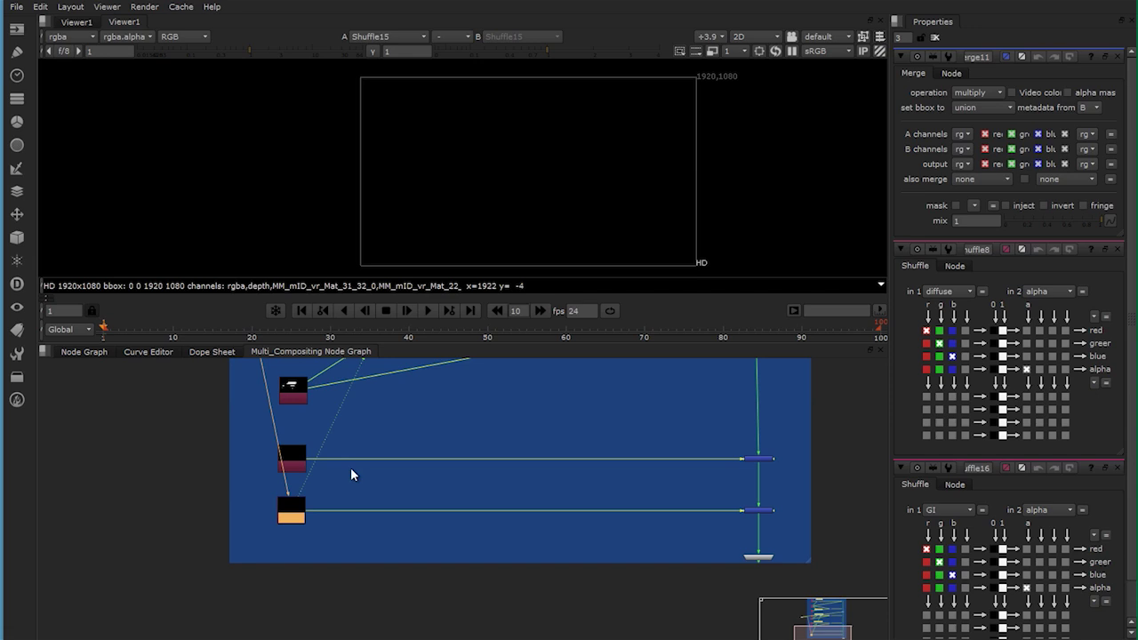
pyautogui.moveTo(755, 481); pyautogui.dragTo(676, 476, button='middle')
pyautogui.scroll(5, 676, 476)
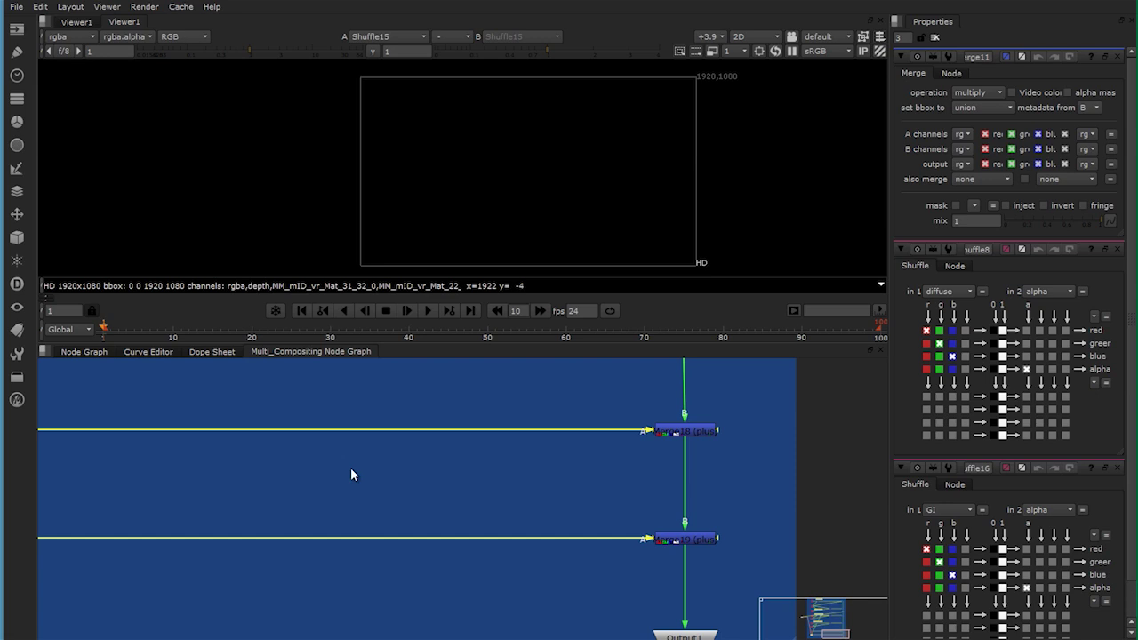
pyautogui.scroll(-3, 351, 476)
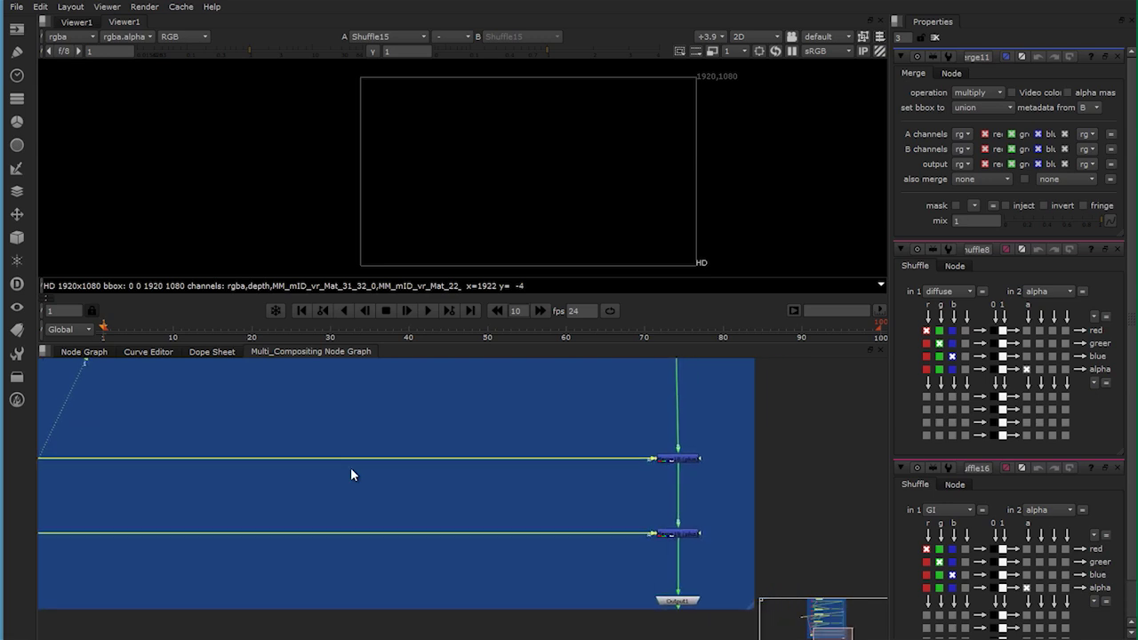
pyautogui.scroll(-2, 351, 475)
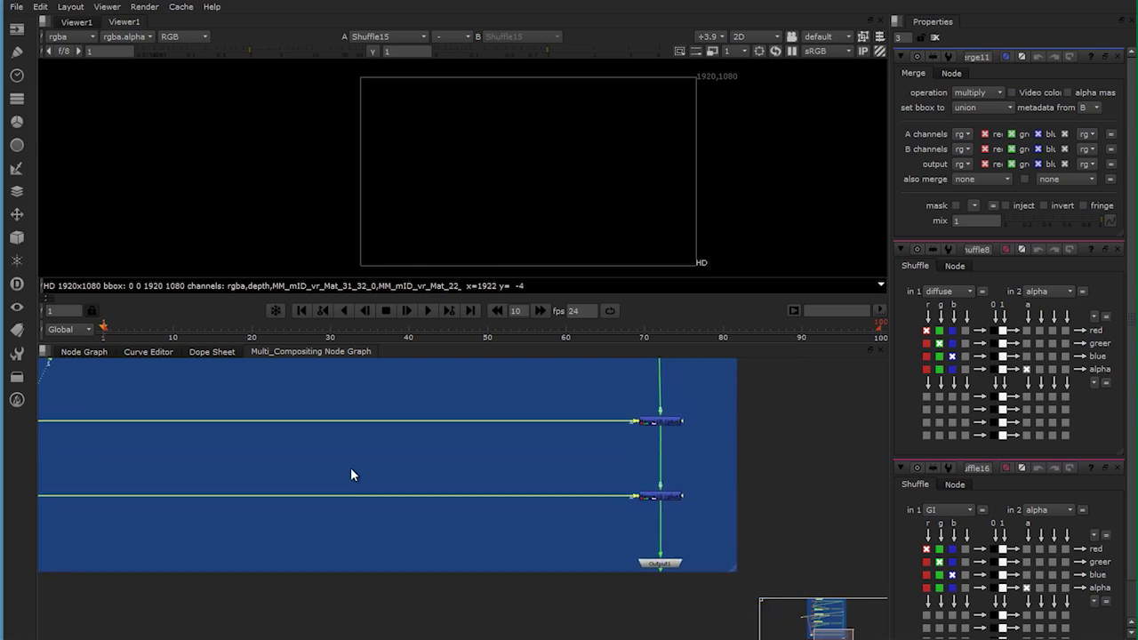
pyautogui.click(351, 475)
pyautogui.moveTo(351, 475); pyautogui.dragTo(363, 607, button='middle')
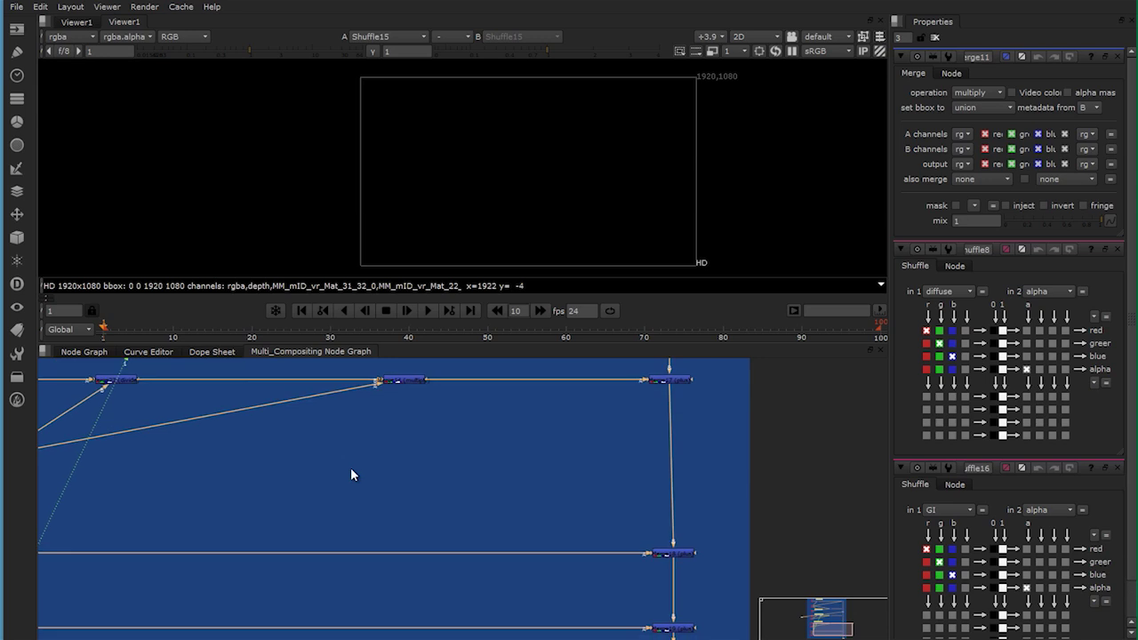
pyautogui.scroll(3, 351, 476)
pyautogui.scroll(3, 351, 476)
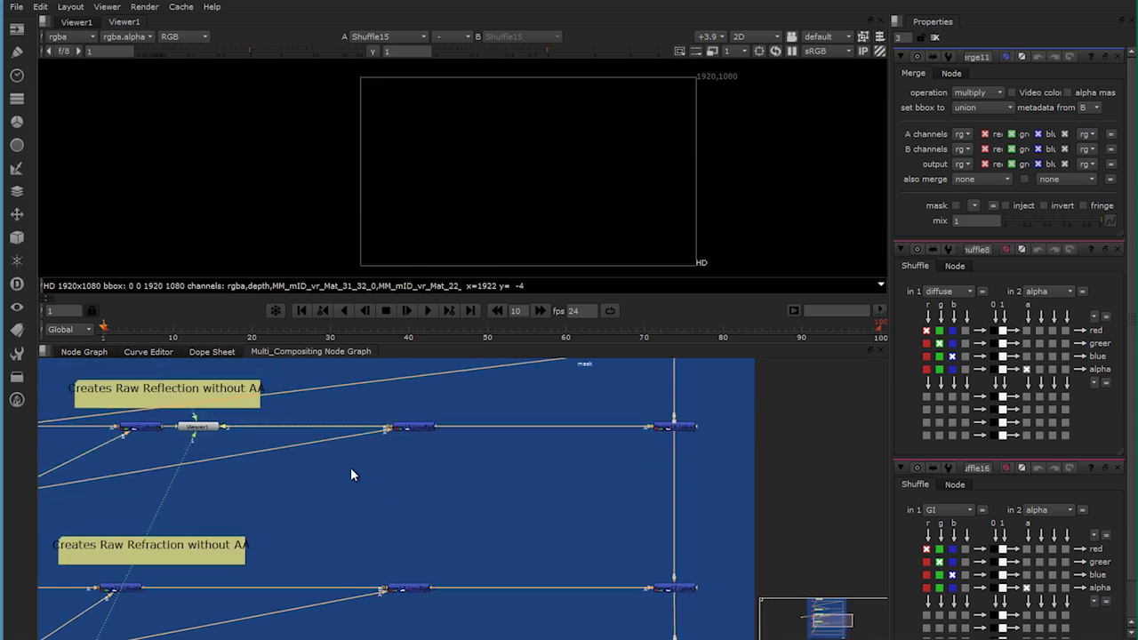
# Return to the main node graph and view the output of the Multi_Compositing group
pyautogui.hotkey('ctrl', 't')
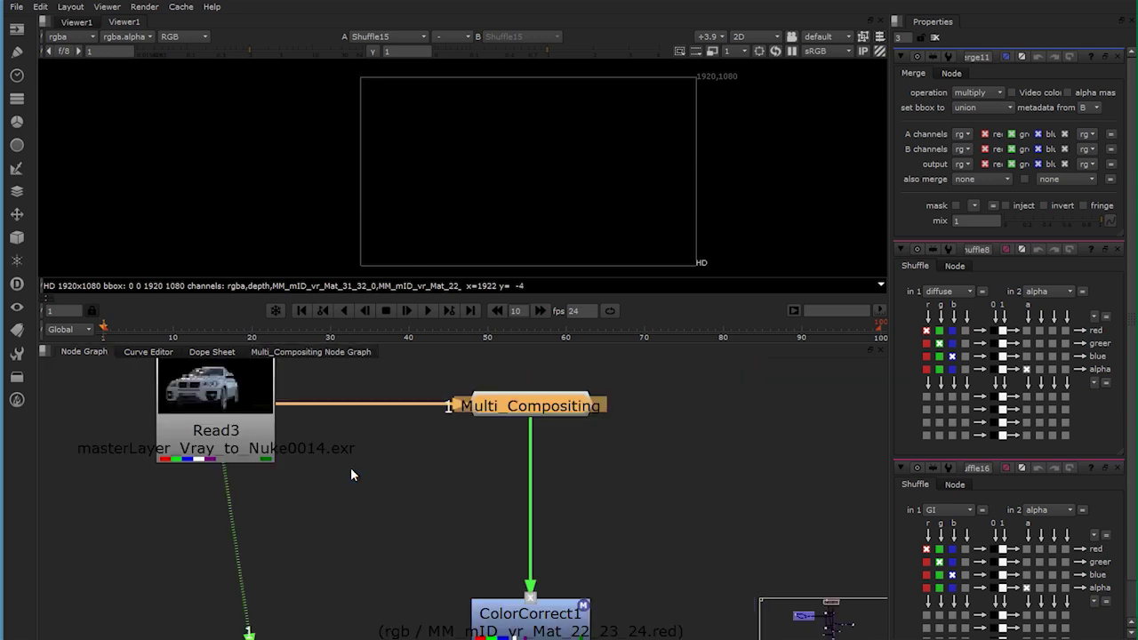
pyautogui.press('1')
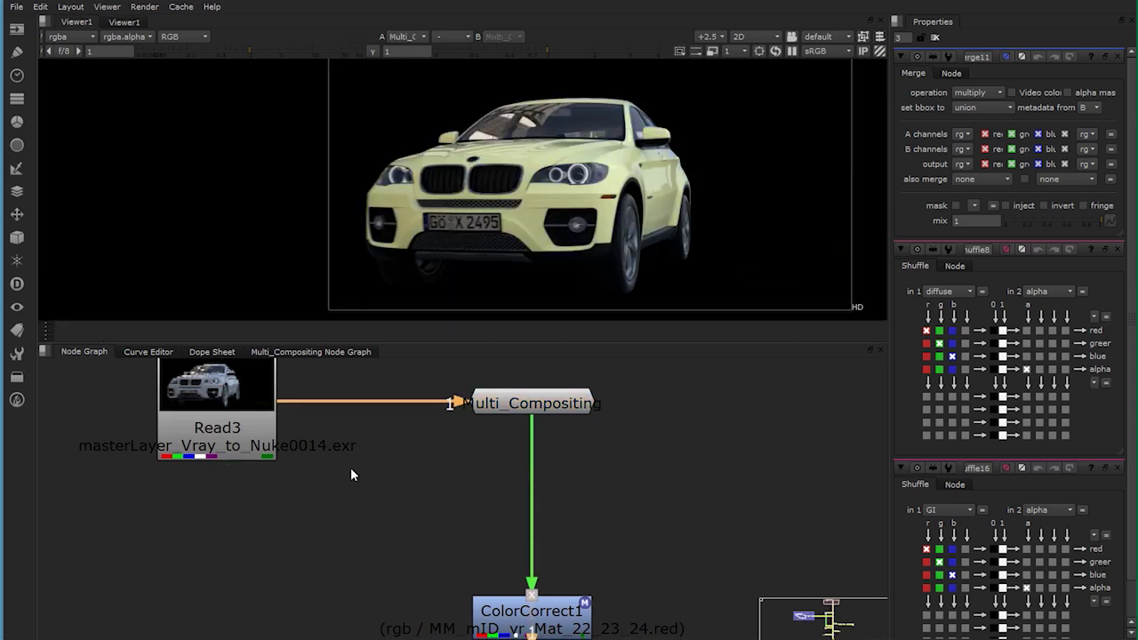
pyautogui.click(532, 402)
# Inside the Multi_Compositing group, replace the ColorCorrect node's per-channel master gain with a single value of 1.7
pyautogui.click(310, 352)
pyautogui.moveTo(351, 475); pyautogui.dragTo(316, 578, button='middle')
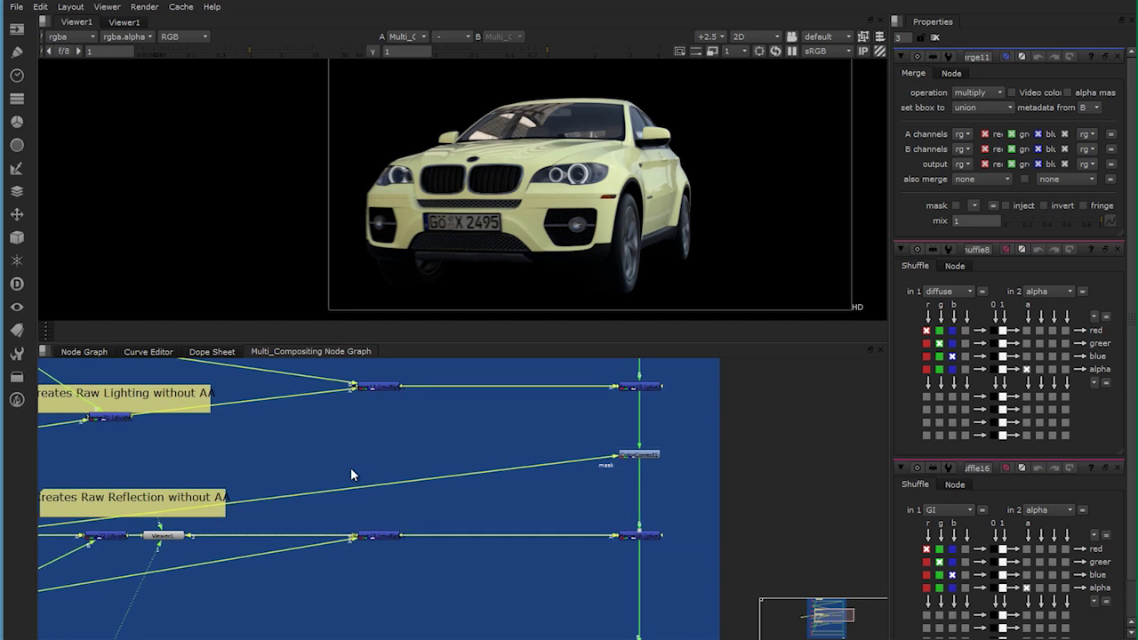
pyautogui.doubleClick(639, 455)
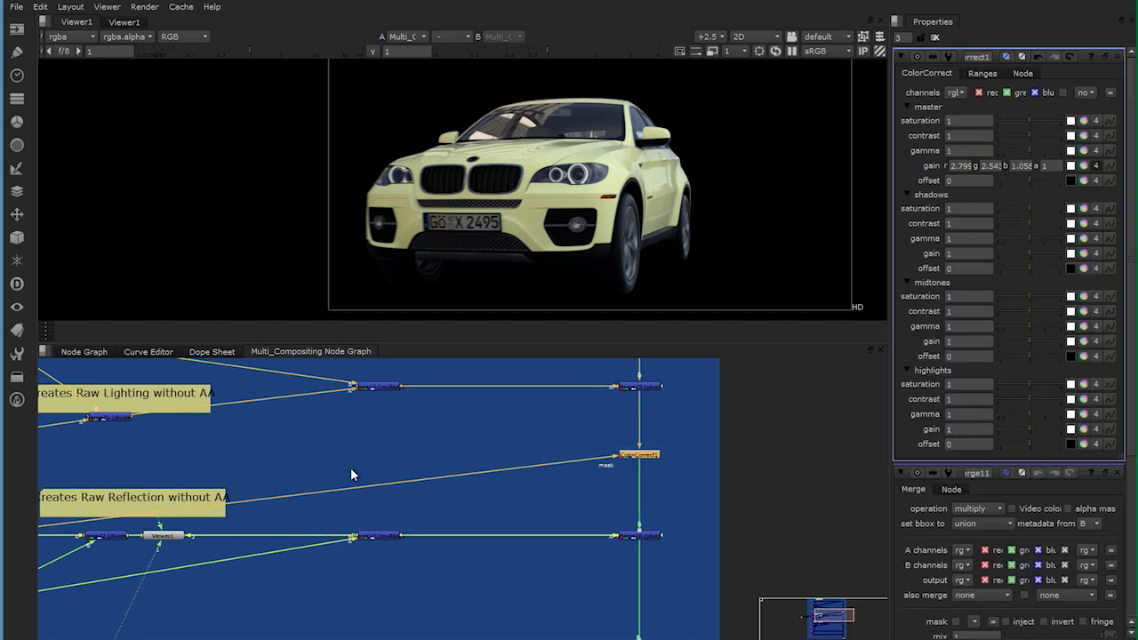
pyautogui.click(1095, 166)
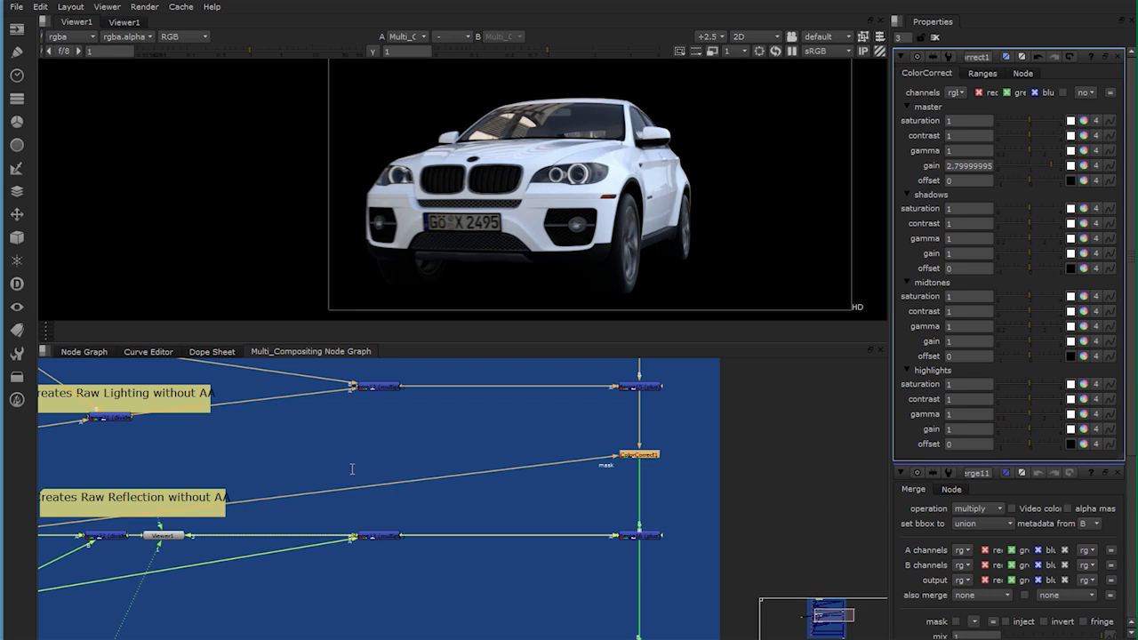
pyautogui.keyDown('ctrl'); pyautogui.click(1030, 166); pyautogui.keyUp('ctrl')
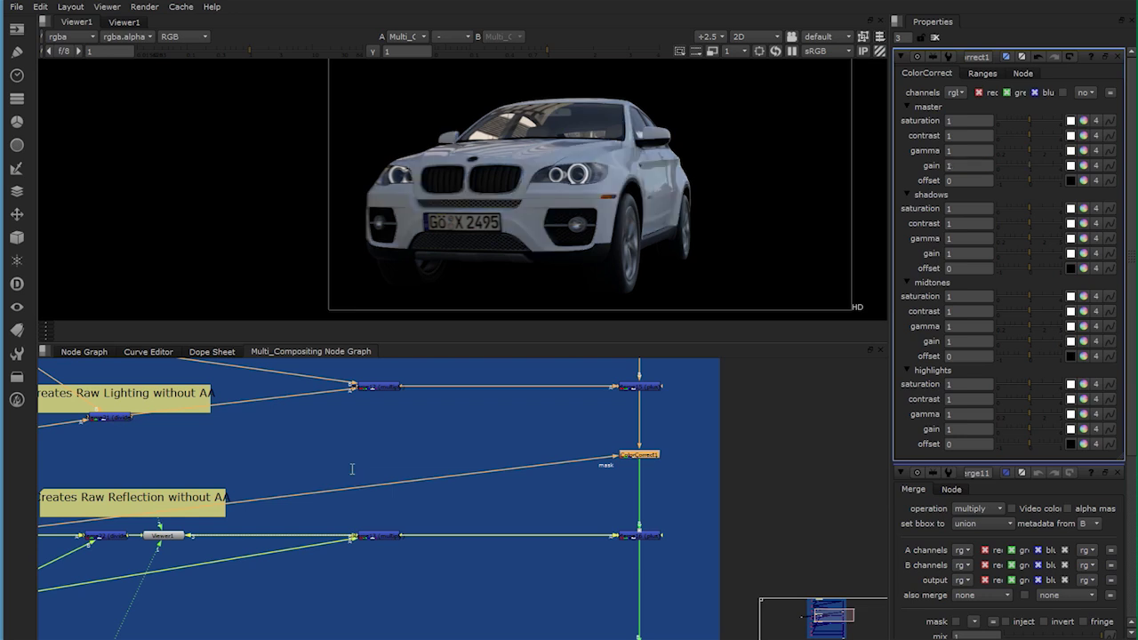
pyautogui.moveTo(1029, 166); pyautogui.dragTo(1038, 167)
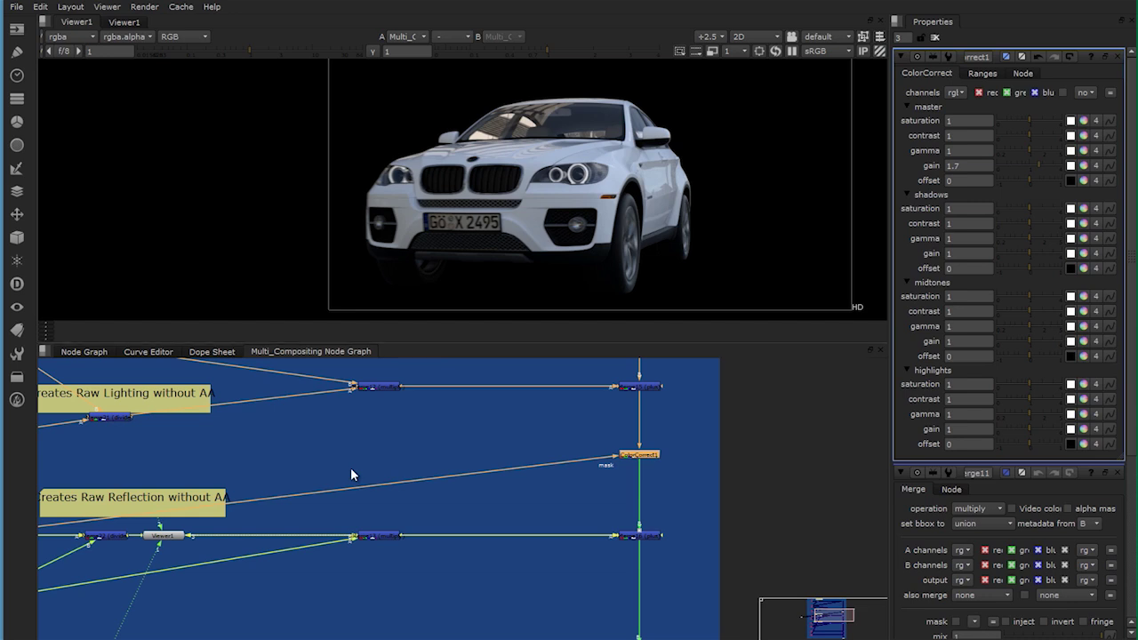
# Compare the original Read3 render with the Multi_Compositing result in the viewer
pyautogui.click(84, 352)
pyautogui.click(351, 475)
pyautogui.press('1')
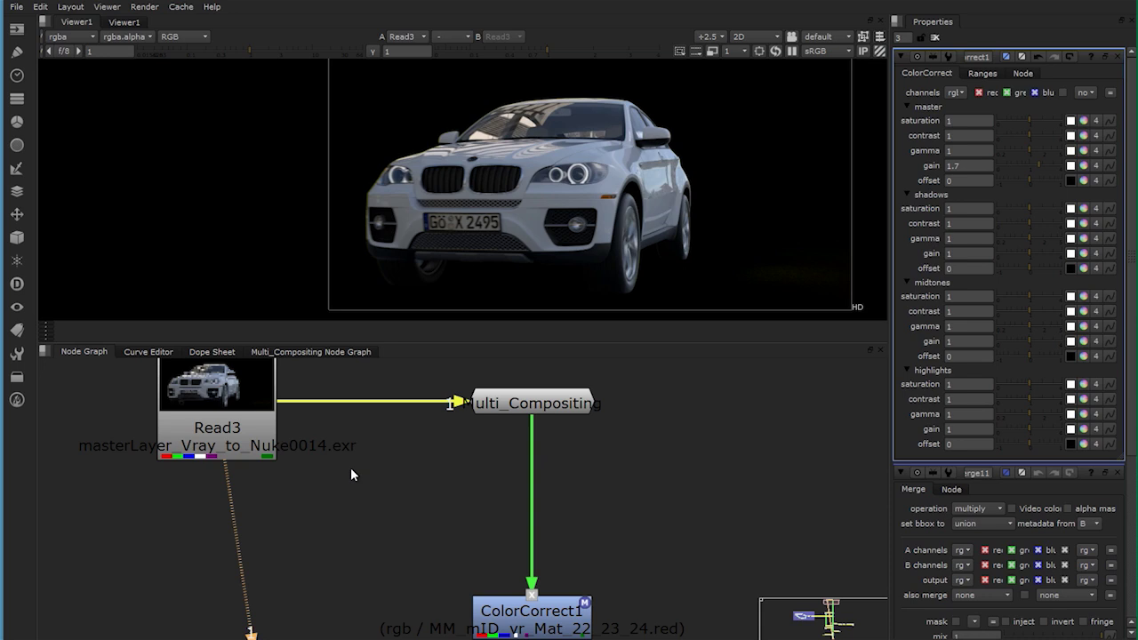
pyautogui.press('1')
# View ColorCorrect1 in the main graph and toggle it off and on to compare its effect on close-ups of the car
pyautogui.scroll(-3, 351, 475)
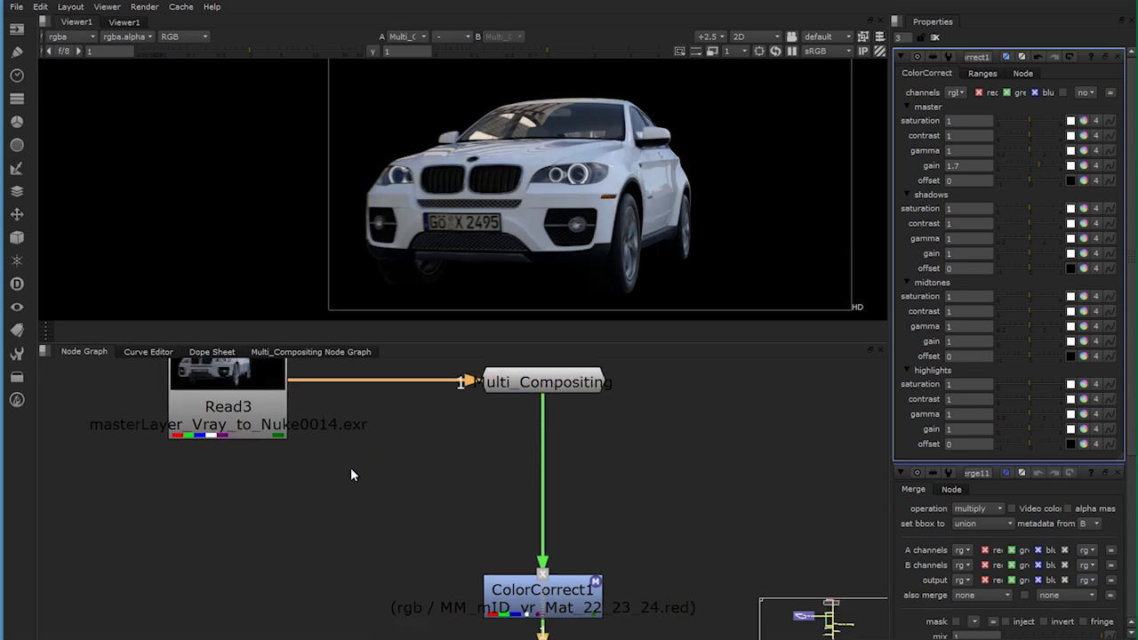
pyautogui.press('1')
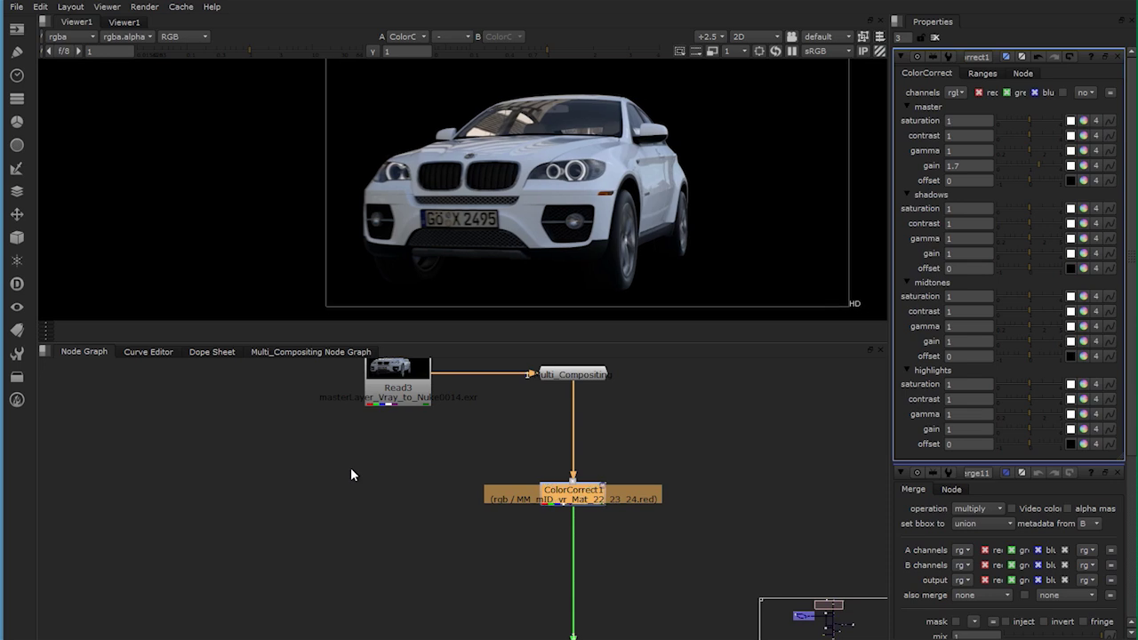
pyautogui.scroll(5, 527, 182)
pyautogui.moveTo(526, 182); pyautogui.dragTo(646, 295, button='middle')
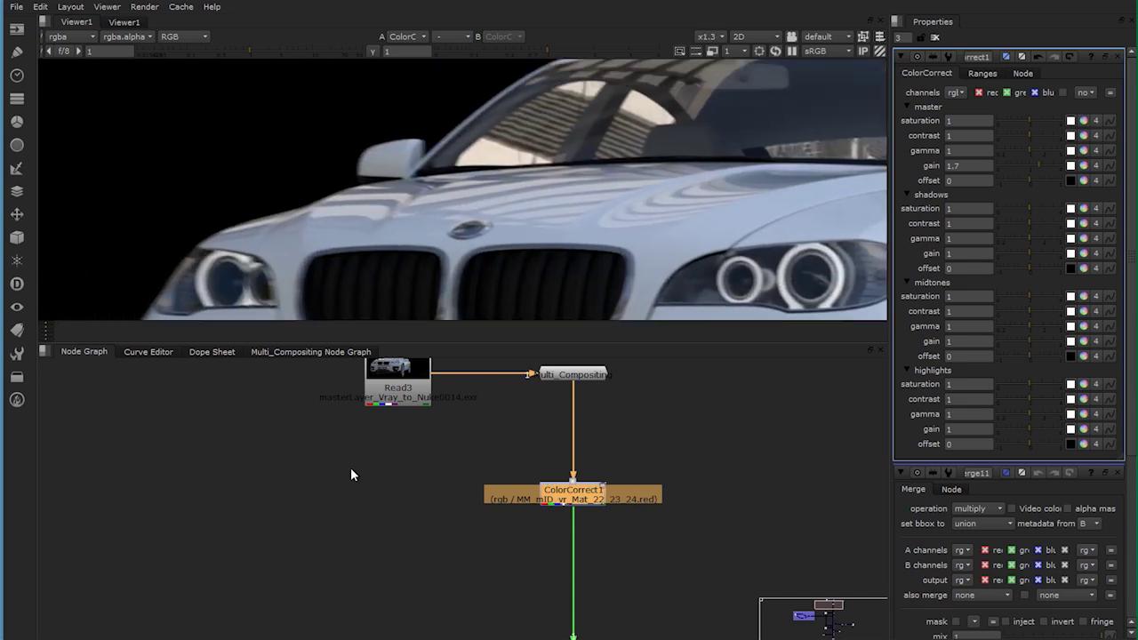
pyautogui.press('=')
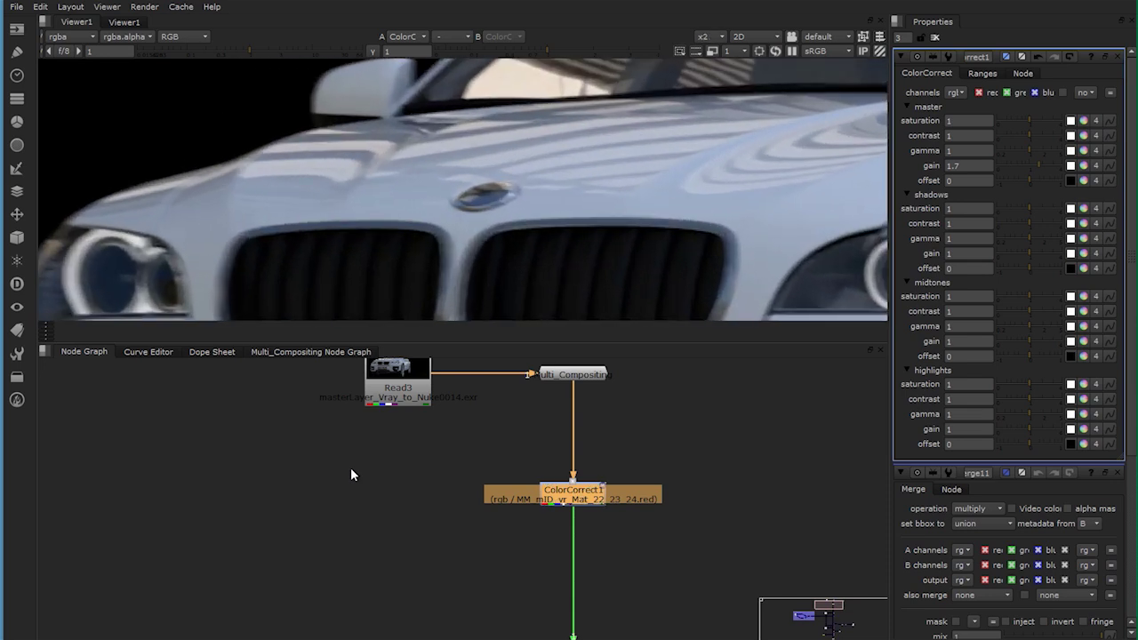
pyautogui.press('d')
pyautogui.press('d')
pyautogui.press('d')
pyautogui.moveTo(711, 249); pyautogui.dragTo(400, 115, button='middle')
pyautogui.scroll(-3, 409, 120)
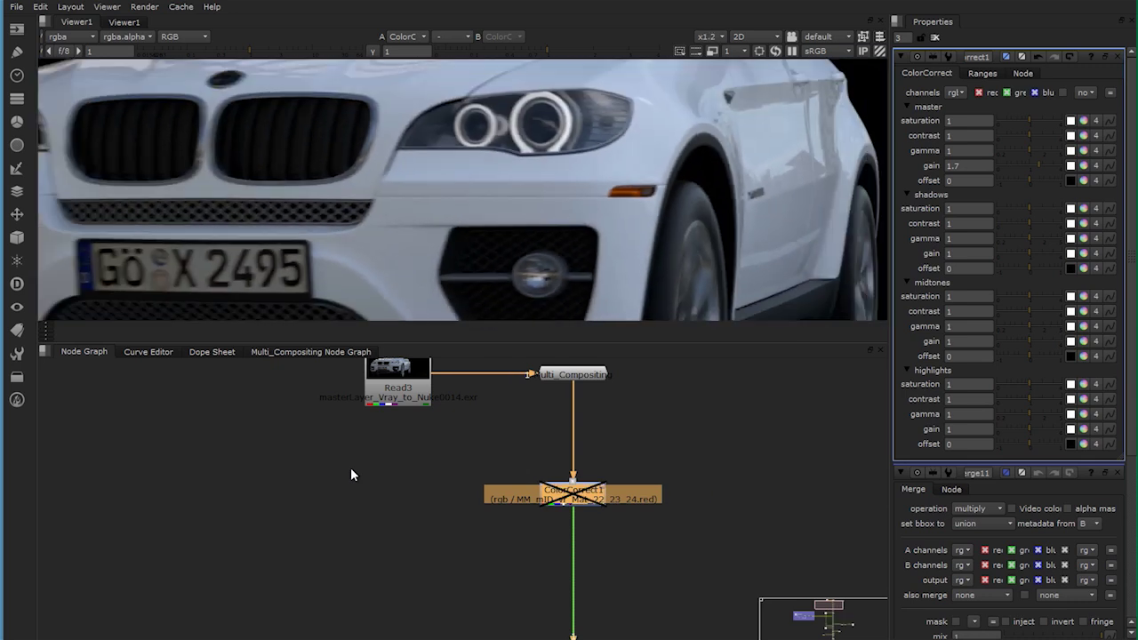
pyautogui.press('d')
pyautogui.moveTo(472, 205); pyautogui.dragTo(400, 122, button='middle')
pyautogui.press('d')
pyautogui.press('d')
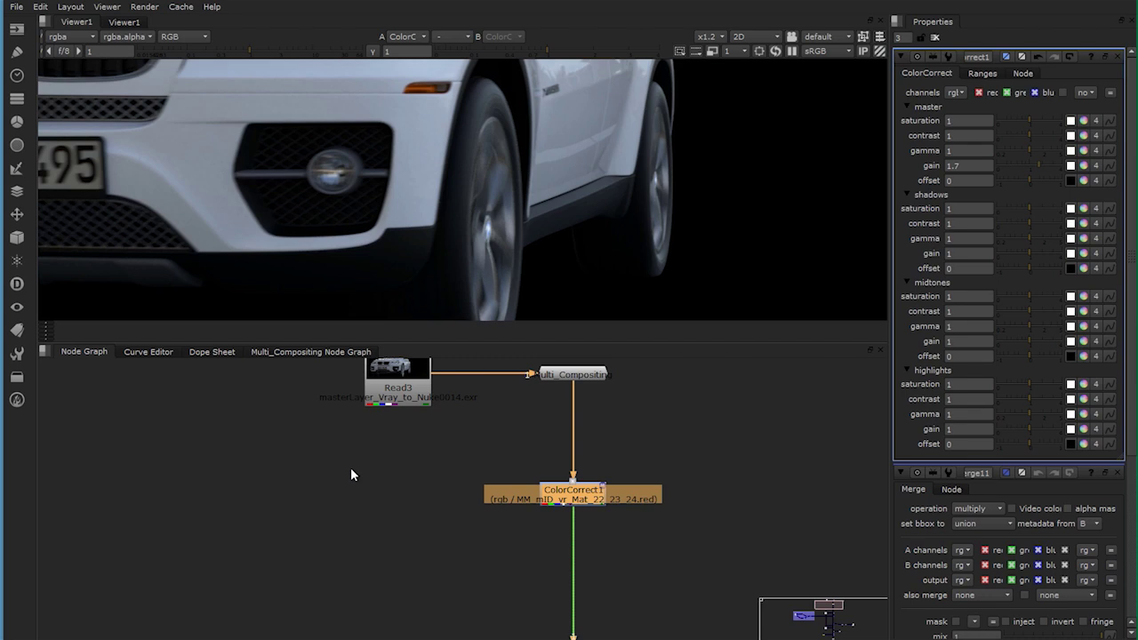
# Toggle the color correction masked by Read1 off and on to compare its effect on the car's front
pyautogui.press('f')
pyautogui.moveTo(562, 625); pyautogui.dragTo(516, 470, button='middle')
pyautogui.scroll(3, 533, 496)
pyautogui.click(611, 469)
pyautogui.press('d')
pyautogui.scroll(-3, 613, 267)
pyautogui.moveTo(613, 267); pyautogui.dragTo(855, 261, button='middle')
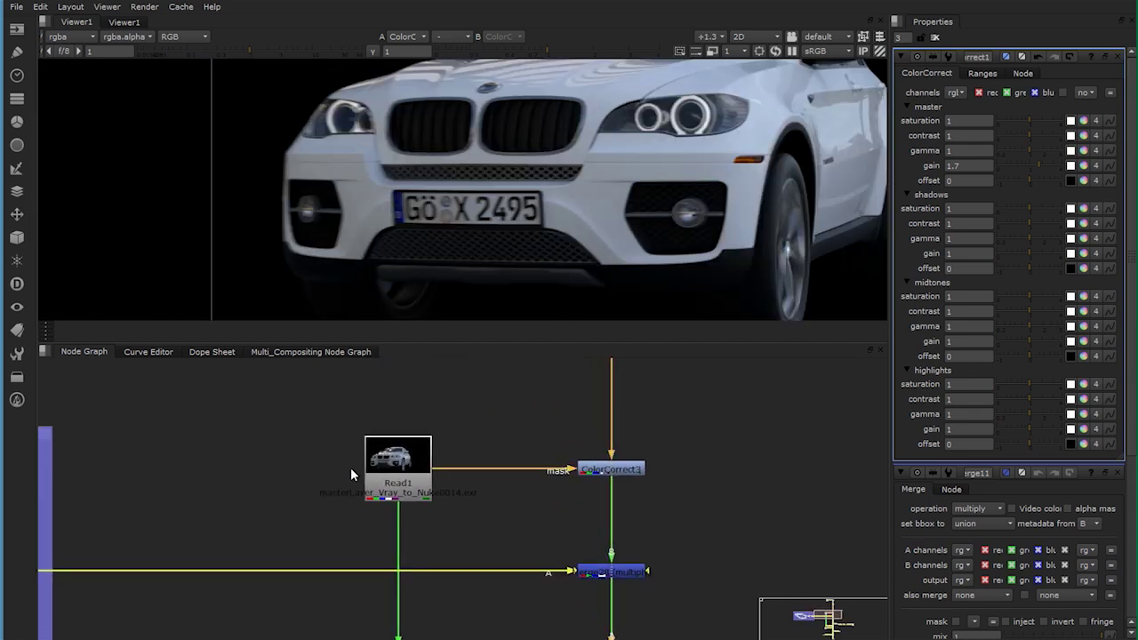
pyautogui.press('d')
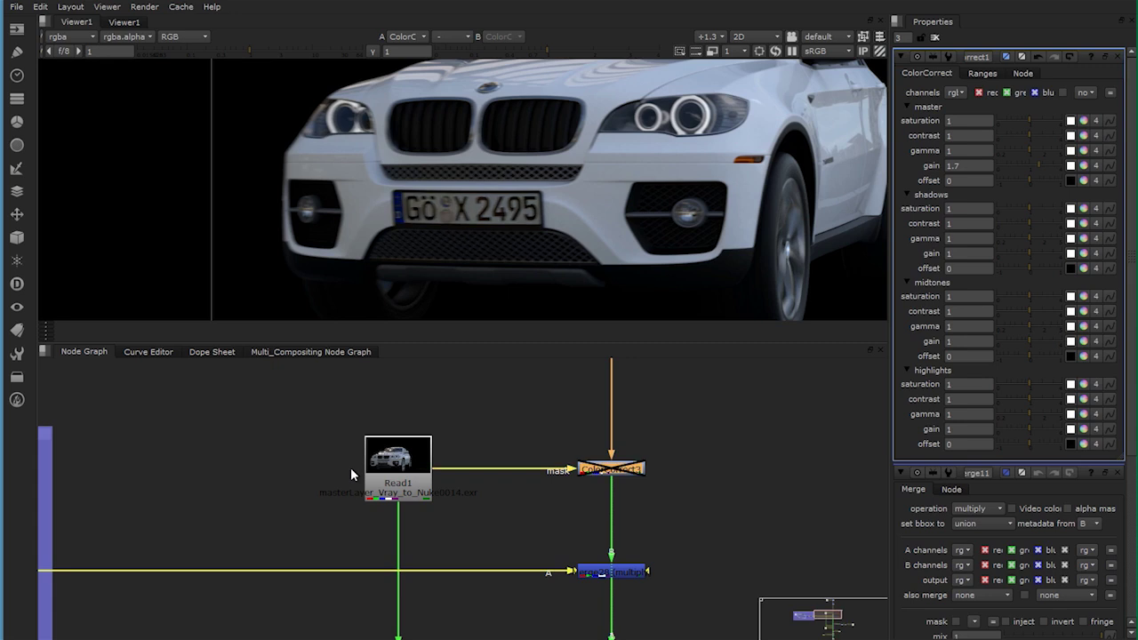
pyautogui.press('d')
# In the AO section, view the Read5 render and the ambient occlusion pass from Shuffle17
pyautogui.scroll(-3, 518, 454)
pyautogui.moveTo(351, 474); pyautogui.dragTo(547, 420, button='middle')
pyautogui.scroll(5, 351, 475)
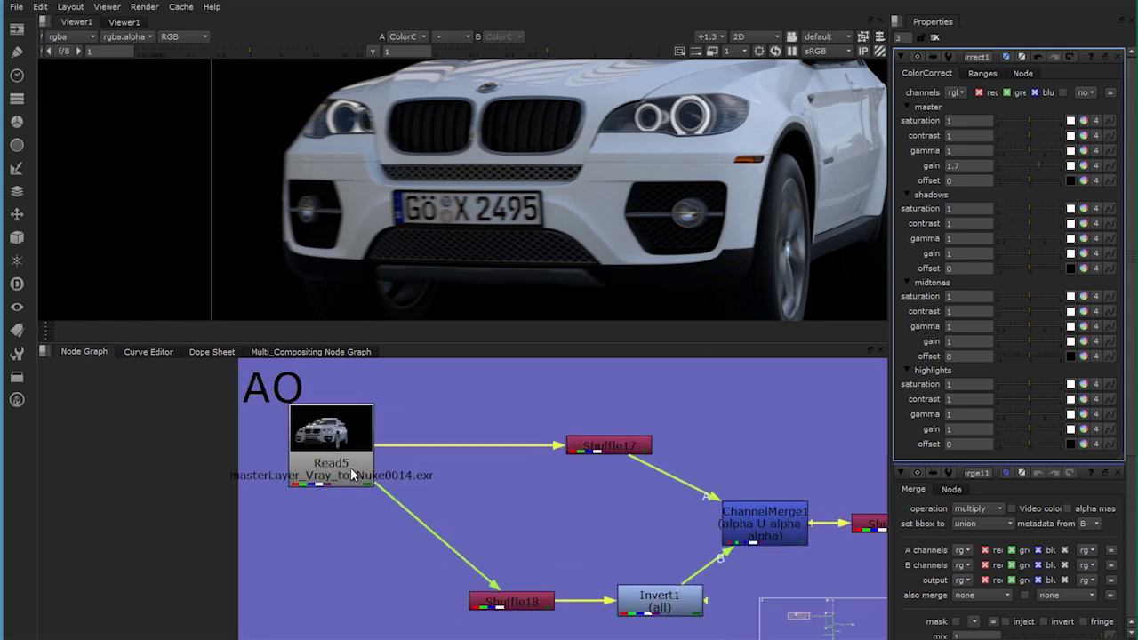
pyautogui.keyDown('ctrl'); pyautogui.keyDown('shift'); pyautogui.click(352, 474); pyautogui.keyUp('shift'); pyautogui.keyUp('ctrl')
pyautogui.scroll(-4, 694, 224)
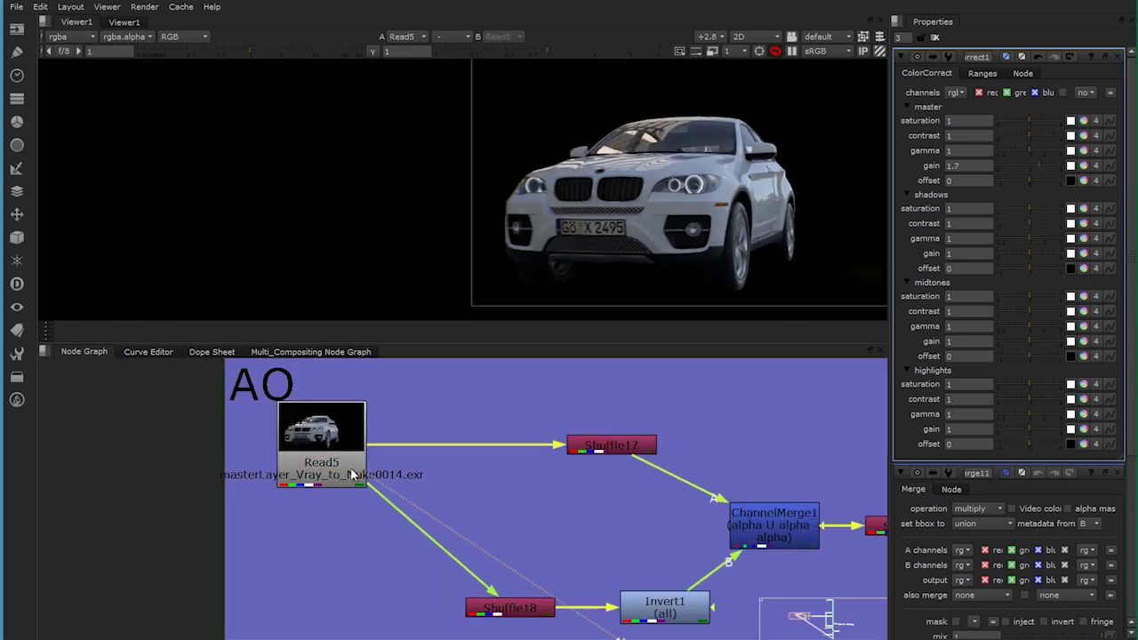
pyautogui.moveTo(693, 223); pyautogui.dragTo(628, 244, button='middle')
pyautogui.keyDown('ctrl'); pyautogui.keyDown('shift'); pyautogui.click(626, 446); pyautogui.keyUp('shift'); pyautogui.keyUp('ctrl')
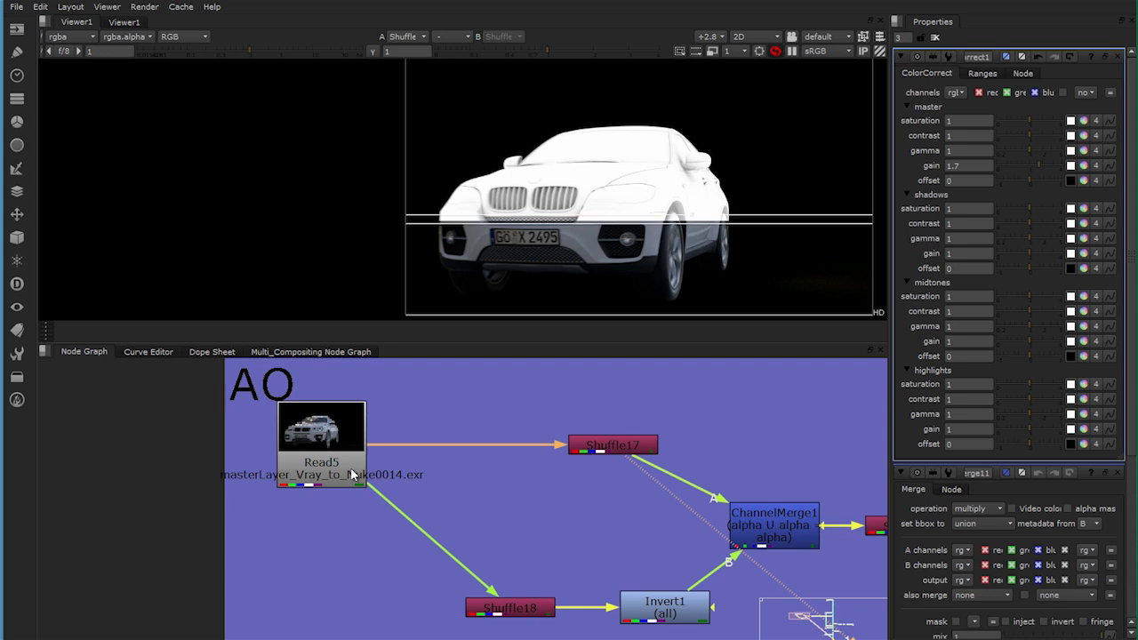
# Follow the AO branch to the Merge28 multiply node and view its result with its properties open
pyautogui.moveTo(666, 527); pyautogui.dragTo(424, 493, button='middle')
pyautogui.click(532, 492)
pyautogui.moveTo(533, 491); pyautogui.dragTo(490, 480, button='middle')
pyautogui.moveTo(844, 484); pyautogui.dragTo(451, 482, button='middle')
pyautogui.click(593, 482)
pyautogui.press('1')
pyautogui.click(351, 475)
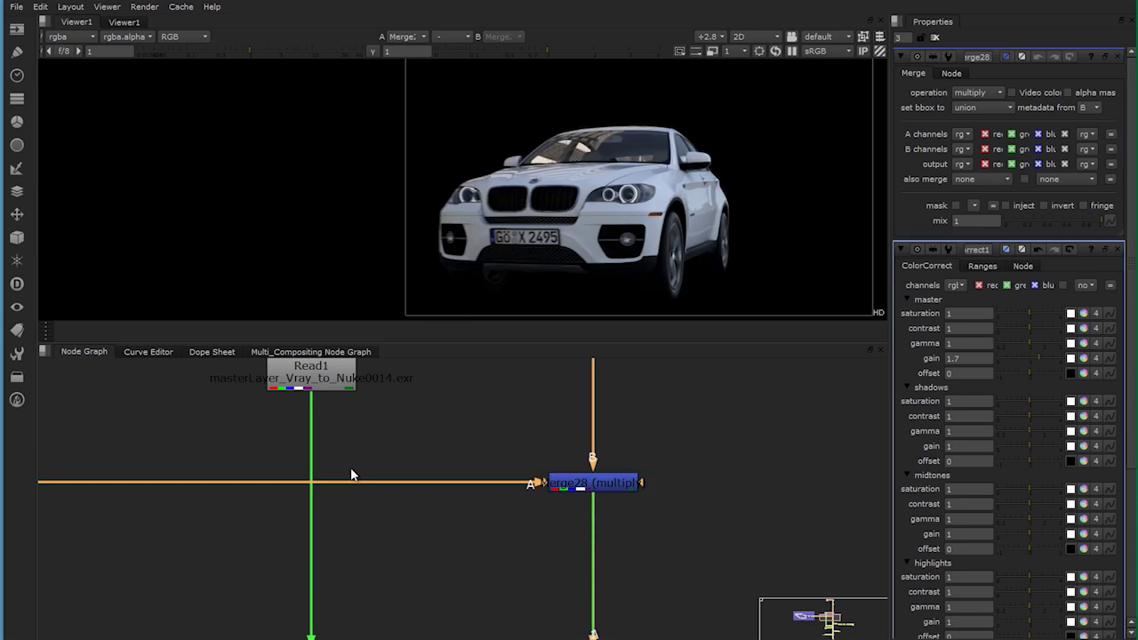
# Toggle Merge28 off and on to compare the ambient occlusion's effect on close-ups of the grille, headlight and doors
pyautogui.scroll(10, 643, 205)
pyautogui.click(593, 483)
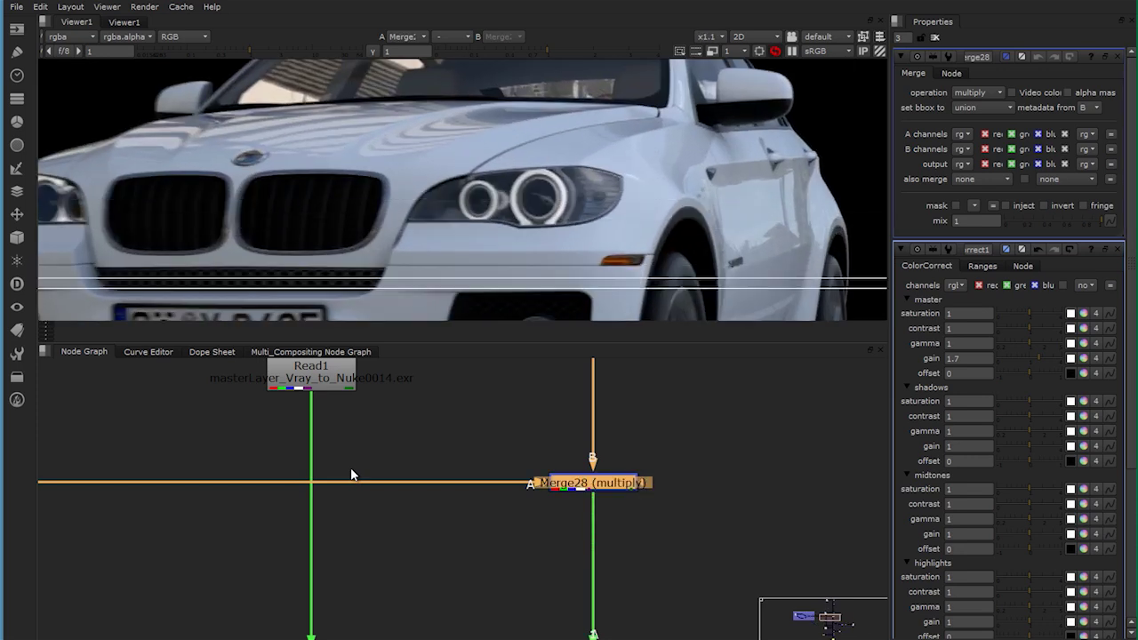
pyautogui.scroll(-1, 675, 191)
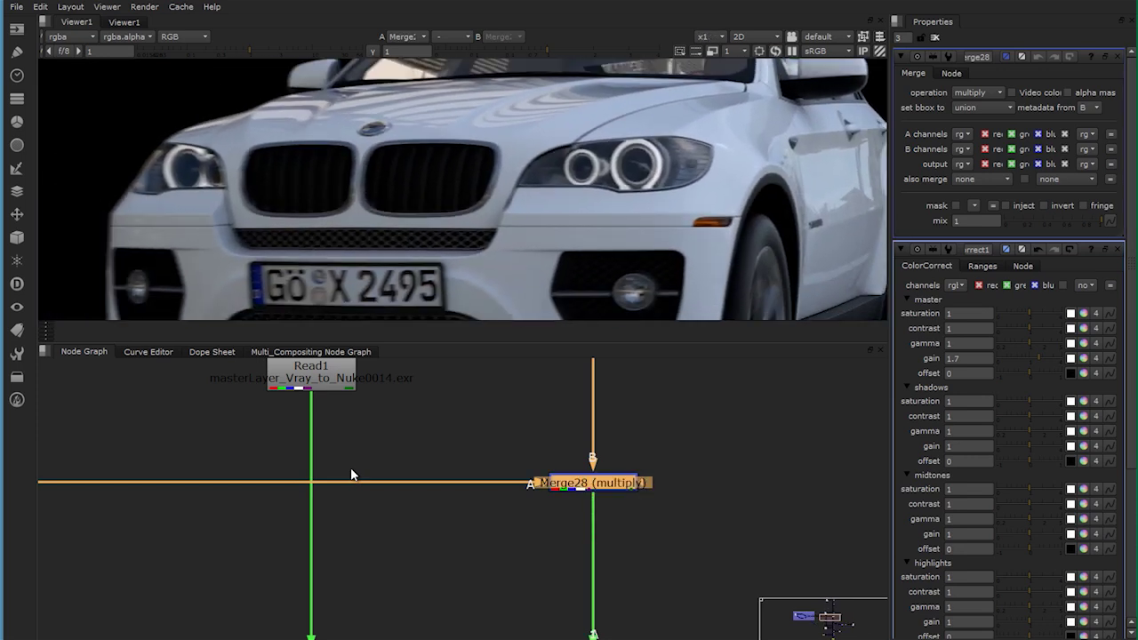
pyautogui.press('d')
pyautogui.press('d')
pyautogui.press('d')
pyautogui.moveTo(871, 115); pyautogui.dragTo(649, 115, button='middle')
pyautogui.scroll(8, 649, 116)
pyautogui.press('d')
pyautogui.scroll(4, 624, 128)
pyautogui.press('d')
pyautogui.press('d')
pyautogui.moveTo(624, 128); pyautogui.dragTo(628, 135, button='middle')
pyautogui.scroll(-11, 640, 209)
pyautogui.press('d')
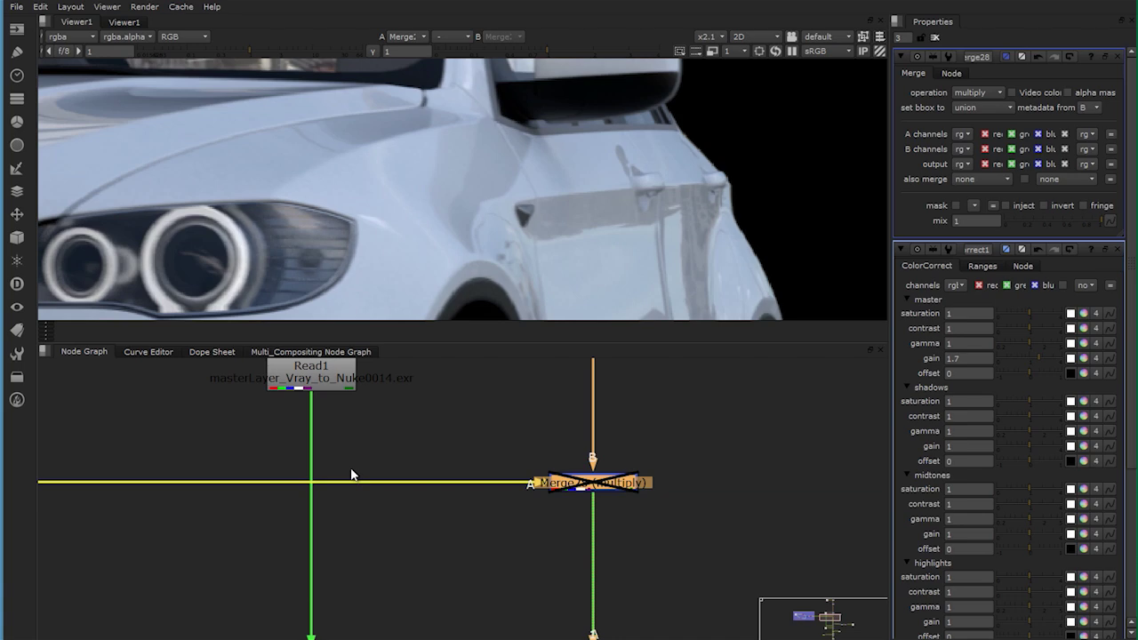
pyautogui.moveTo(640, 218); pyautogui.dragTo(737, 76, button='middle')
pyautogui.press('d')
pyautogui.press('d')
pyautogui.moveTo(655, 306); pyautogui.dragTo(761, 194, button='middle')
pyautogui.press('d')
pyautogui.press('d')
# View the Read4 street background plate further down the graph, framed in full
pyautogui.scroll(-9, 760, 193)
pyautogui.moveTo(569, 587)
pyautogui.mouseDown(button='middle')
pyautogui.moveTo(565, 489)
pyautogui.moveTo(532, 500)
pyautogui.mouseUp(button='middle')
pyautogui.moveTo(535, 633)
pyautogui.mouseDown(button='middle')
pyautogui.moveTo(572, 427)
pyautogui.moveTo(433, 405)
pyautogui.mouseUp(button='middle')
pyautogui.scroll(-6, 573, 426)
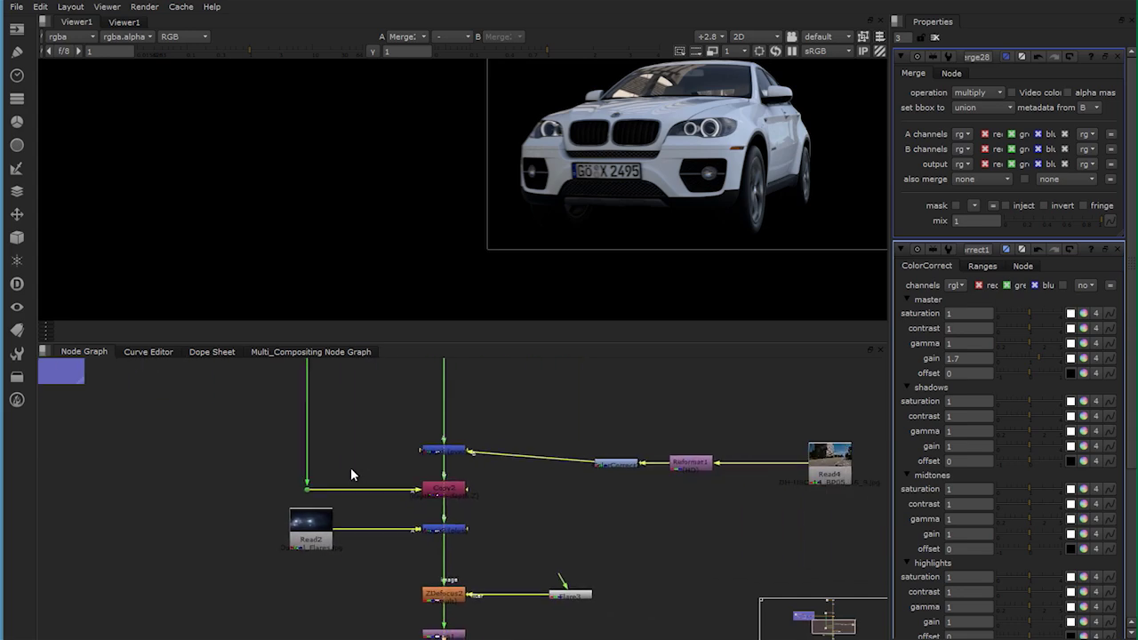
pyautogui.moveTo(613, 449); pyautogui.dragTo(686, 453)
pyautogui.click(830, 475)
pyautogui.press('1')
pyautogui.click(764, 520)
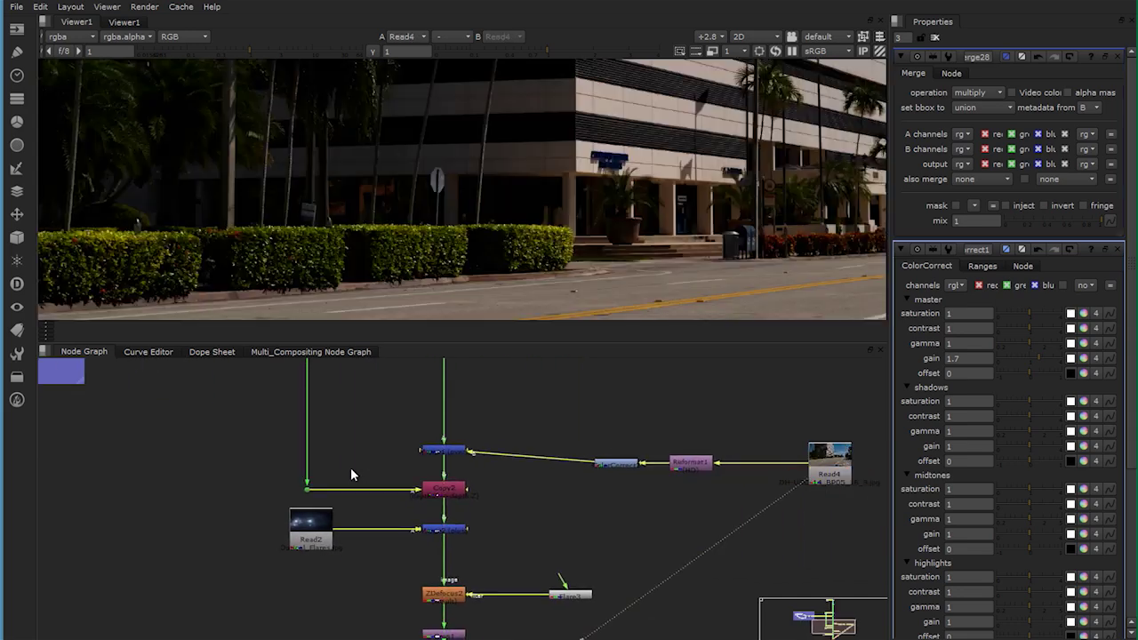
pyautogui.scroll(-6, 805, 241)
pyautogui.press('f')
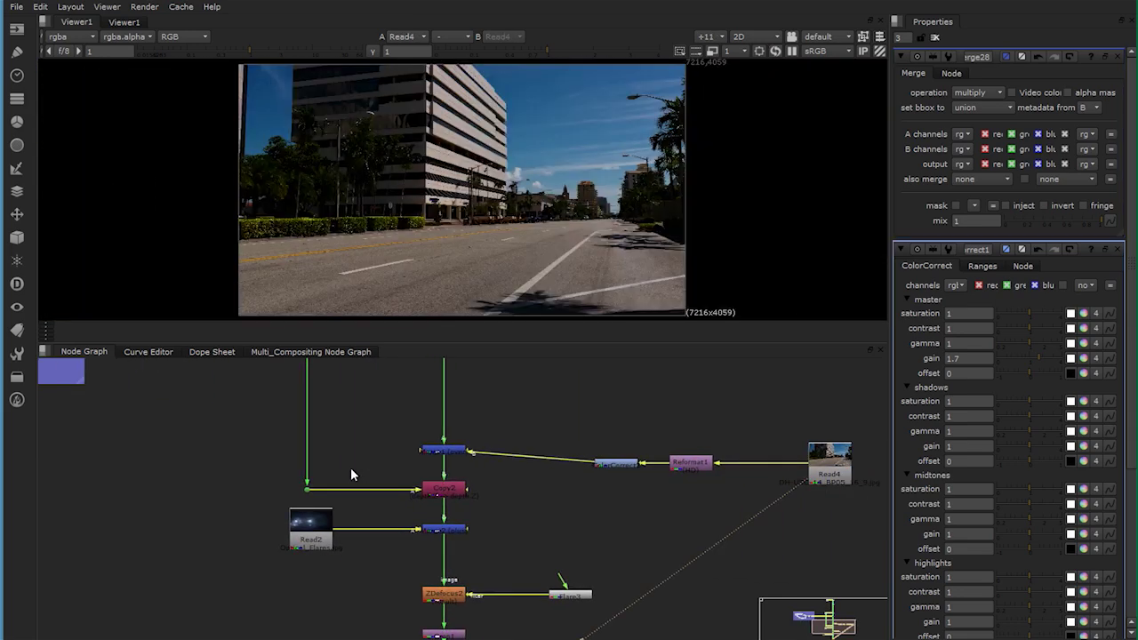
# Align Read4, Reformat1 and their color correction horizontally with the background merge, and select that merge
pyautogui.moveTo(869, 417)
pyautogui.mouseDown()
pyautogui.moveTo(841, 442)
pyautogui.moveTo(622, 498)
pyautogui.mouseUp()
pyautogui.moveTo(690, 464); pyautogui.dragTo(691, 450)
pyautogui.click(684, 511)
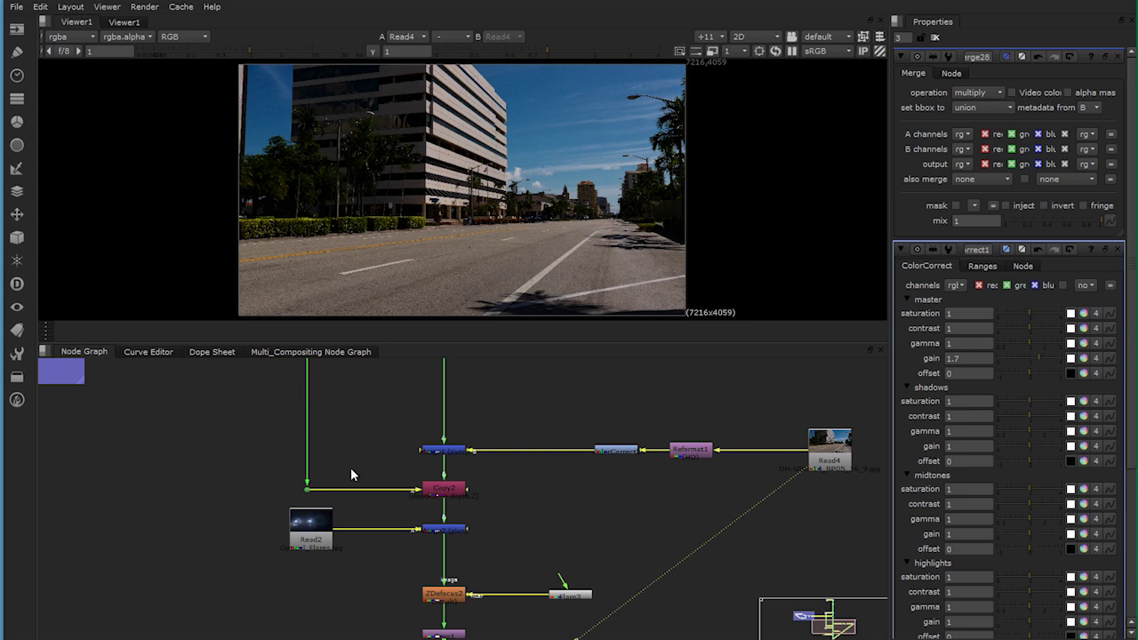
pyautogui.click(444, 451)
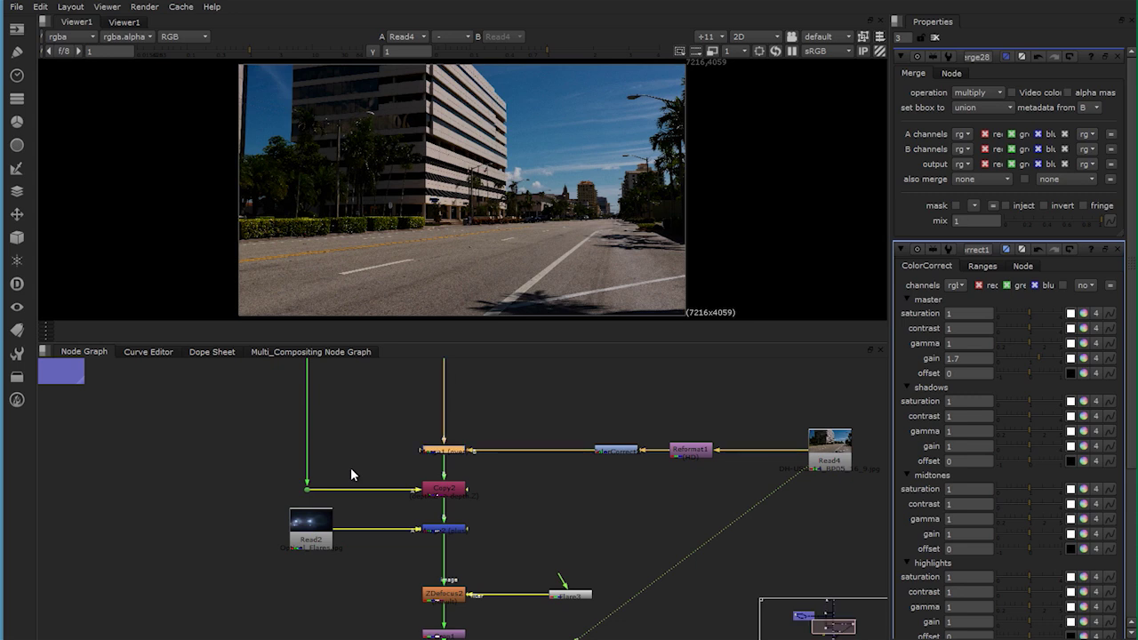
pyautogui.moveTo(443, 451); pyautogui.dragTo(493, 565, button='middle')
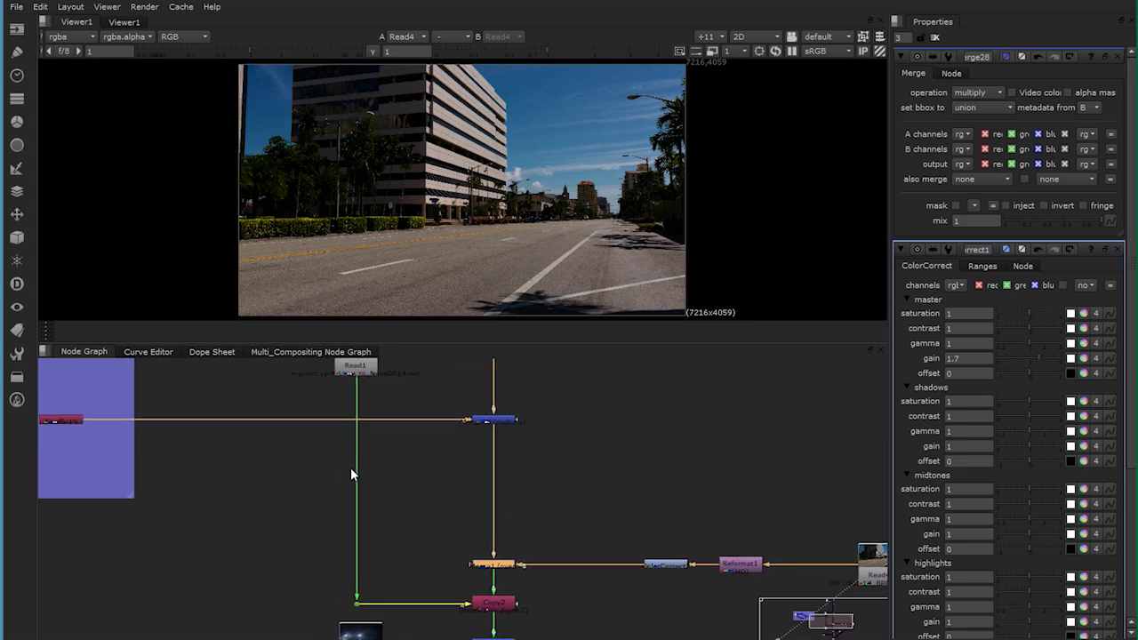
# View the background merge's result in an enlarged viewer, with the car and street framed large
pyautogui.moveTo(351, 474); pyautogui.dragTo(416, 371, button='middle')
pyautogui.scroll(2, 351, 475)
pyautogui.press('1')
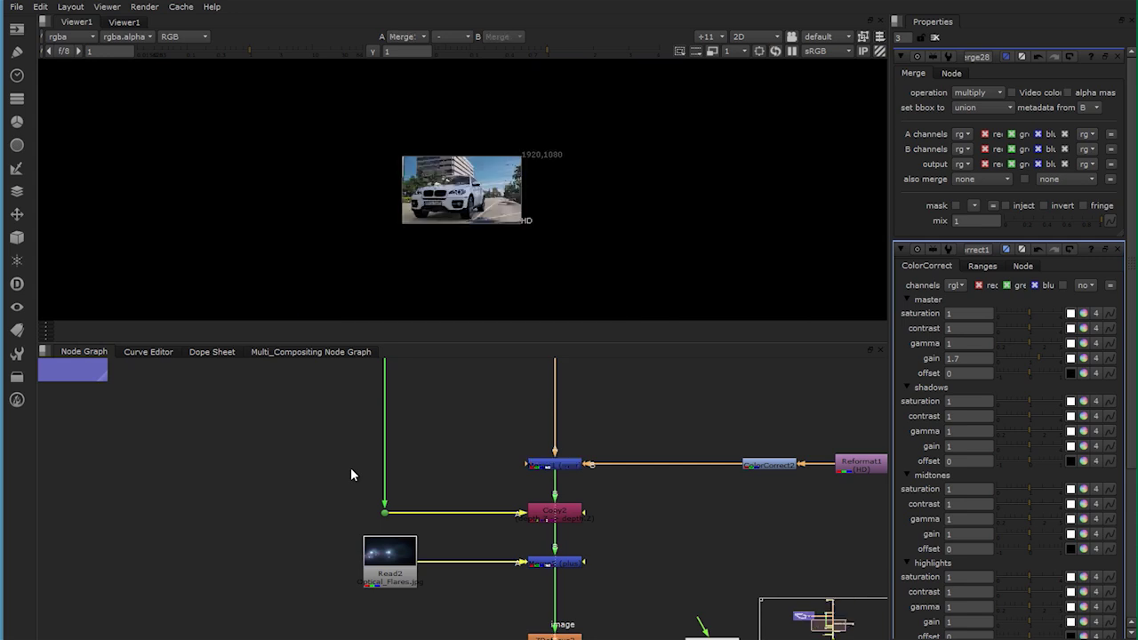
pyautogui.scroll(6, 471, 207)
pyautogui.moveTo(471, 206); pyautogui.dragTo(503, 233, button='middle')
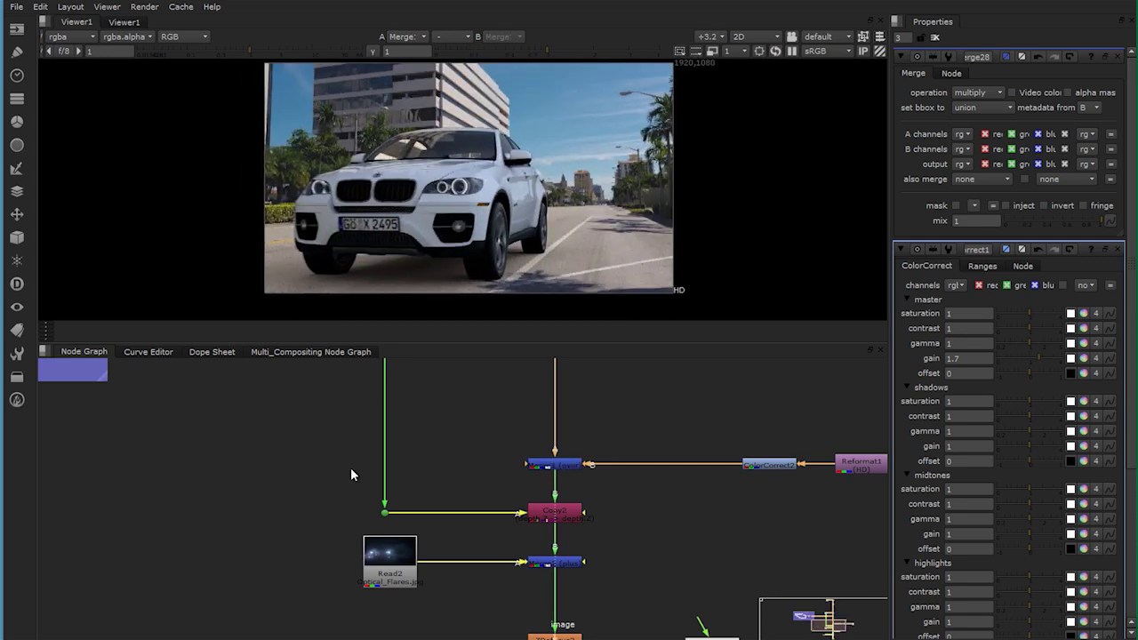
pyautogui.moveTo(498, 343); pyautogui.dragTo(498, 409)
pyautogui.moveTo(533, 300); pyautogui.dragTo(579, 291, button='middle')
pyautogui.scroll(2, 579, 292)
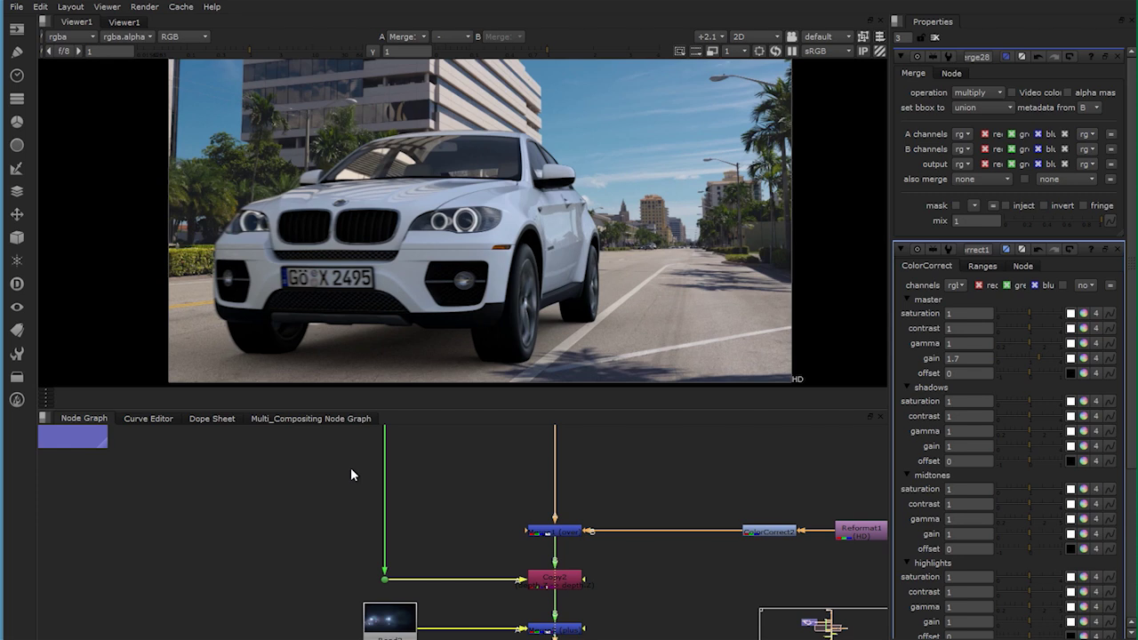
pyautogui.moveTo(534, 249)
pyautogui.mouseDown(button='middle')
pyautogui.moveTo(482, 231)
pyautogui.moveTo(473, 263)
pyautogui.mouseUp(button='middle')
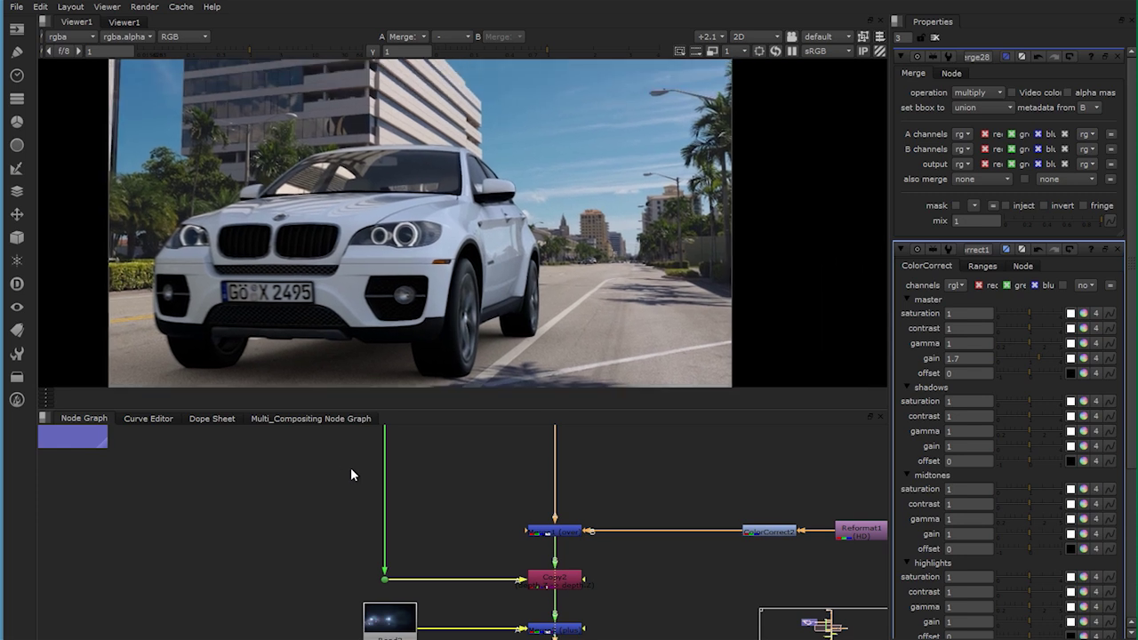
# View the Read2 optical flares image further down the graph and inspect its light spots up close
pyautogui.moveTo(350, 474); pyautogui.dragTo(366, 331, button='middle')
pyautogui.press('1')
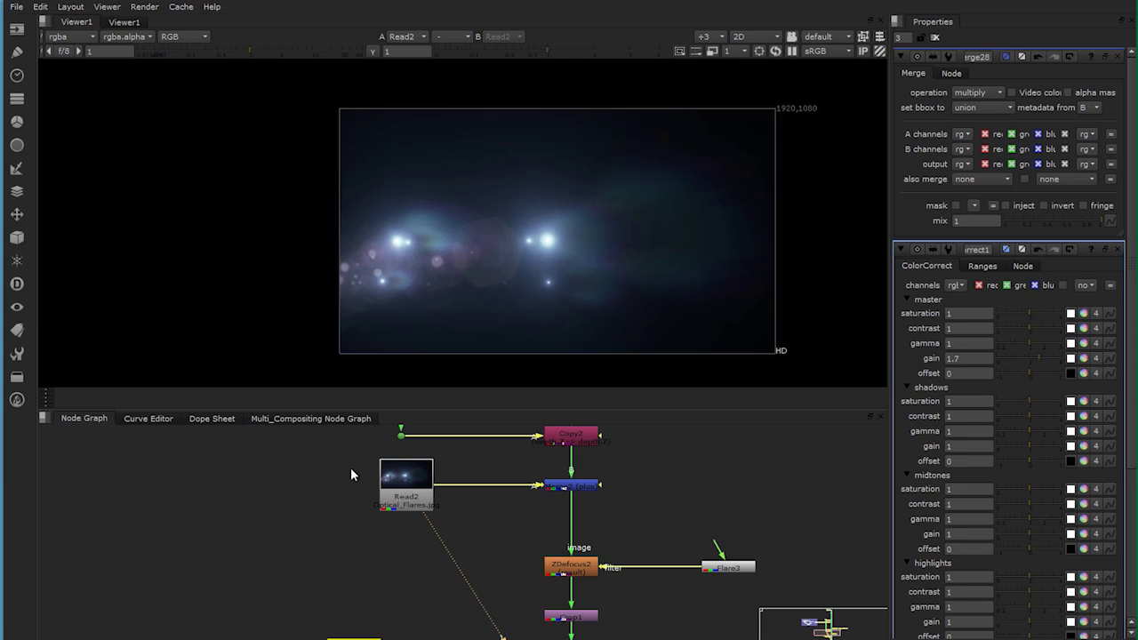
pyautogui.scroll(3, 484, 247)
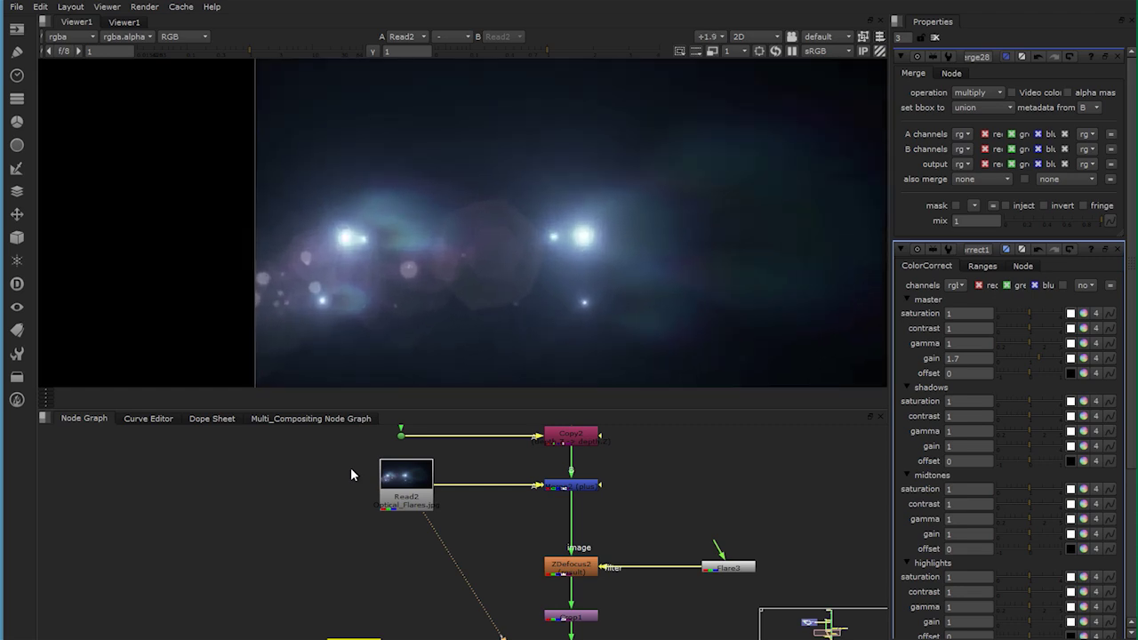
# Trace the graph back up to Read1 beside the AO group and view its car render
pyautogui.moveTo(351, 475); pyautogui.dragTo(449, 523, button='middle')
pyautogui.scroll(-3, 351, 475)
pyautogui.press('1')
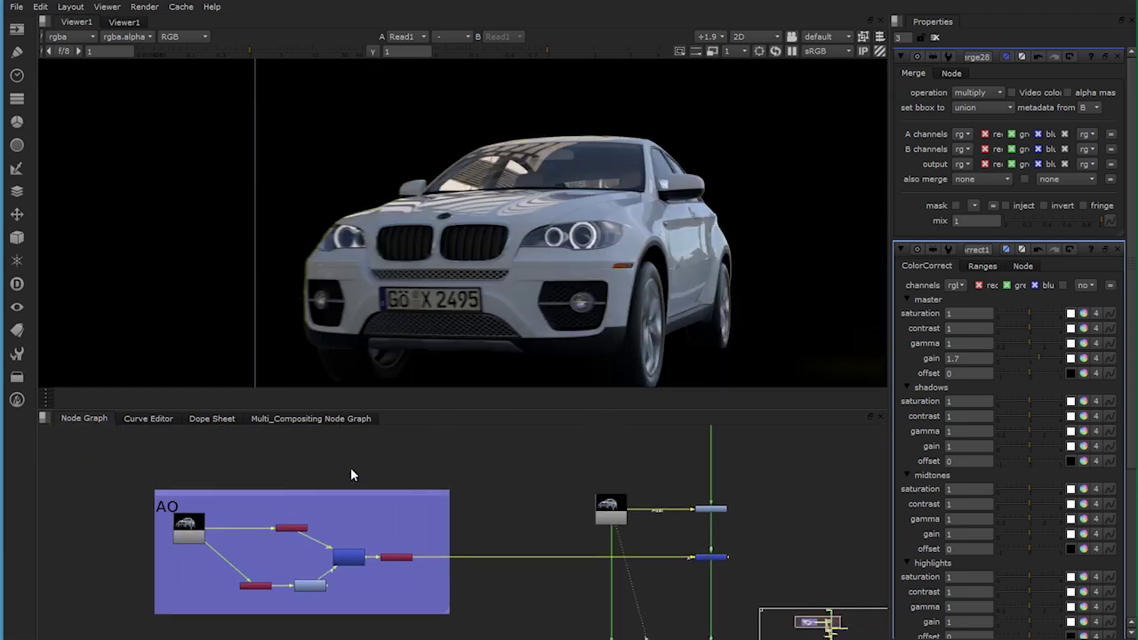
# Return to Read2 lower in the graph and view its optical flares image again
pyautogui.moveTo(431, 299); pyautogui.dragTo(249, 141, button='middle')
pyautogui.moveTo(351, 474); pyautogui.dragTo(191, 209, button='middle')
pyautogui.scroll(3, 351, 474)
pyautogui.press('1')
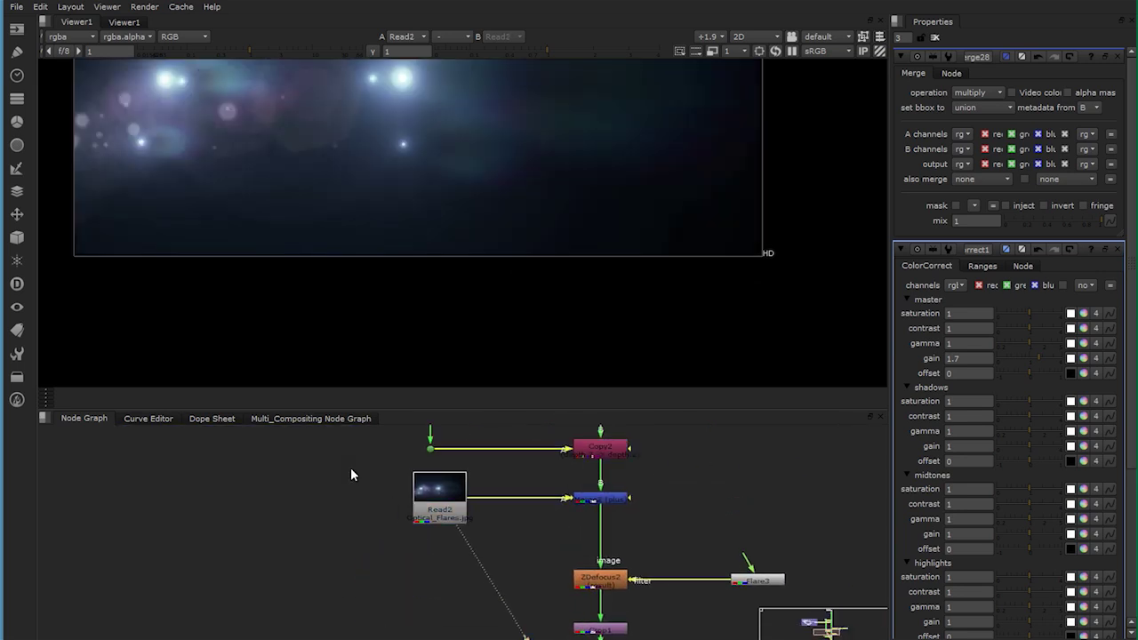
# Shift Read2 slightly away from its plus merge and view that merge's result with the flares on the headlights
pyautogui.moveTo(439, 509); pyautogui.dragTo(427, 509)
pyautogui.click(351, 476)
pyautogui.press('2')
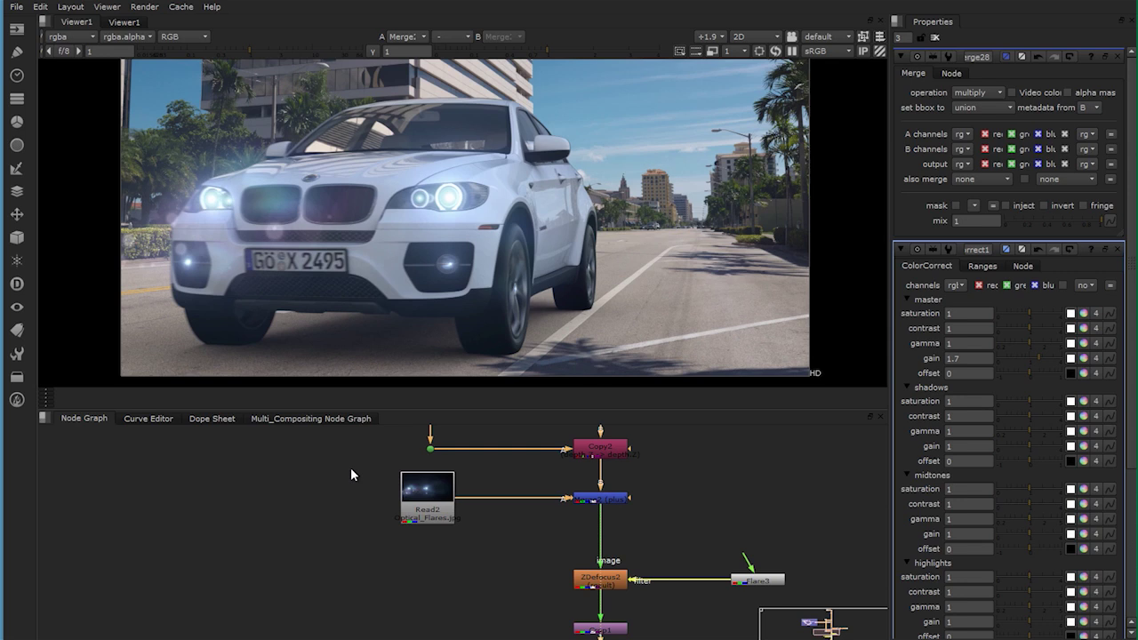
# Select ZDefocus2 below the flare merge and view its depth-of-field result
pyautogui.moveTo(351, 476); pyautogui.dragTo(306, 403, button='middle')
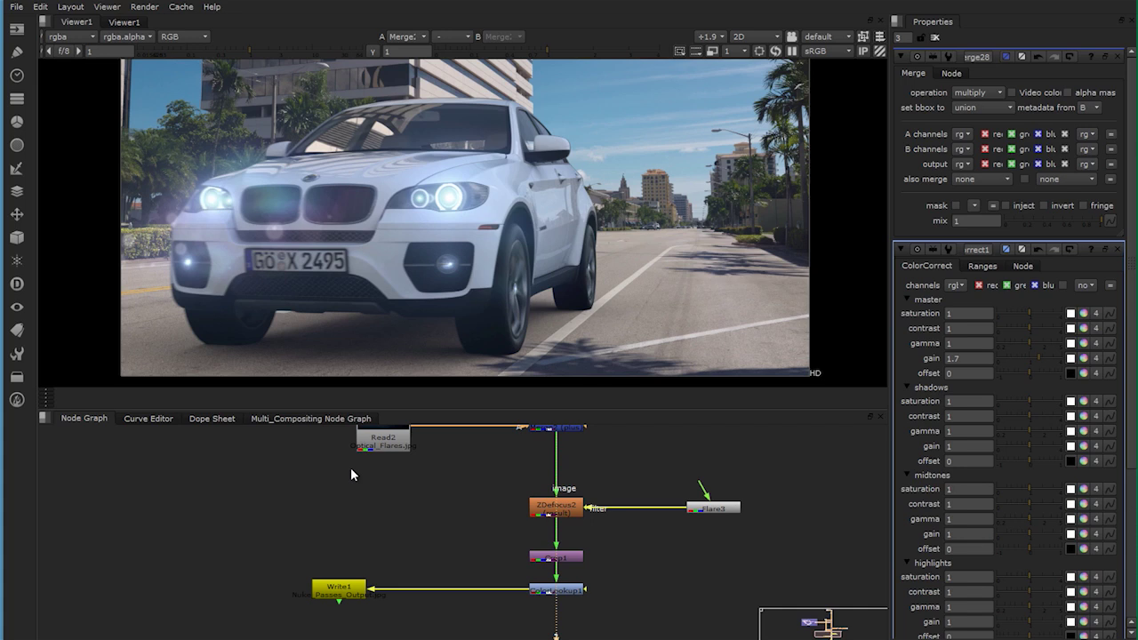
pyautogui.click(556, 507)
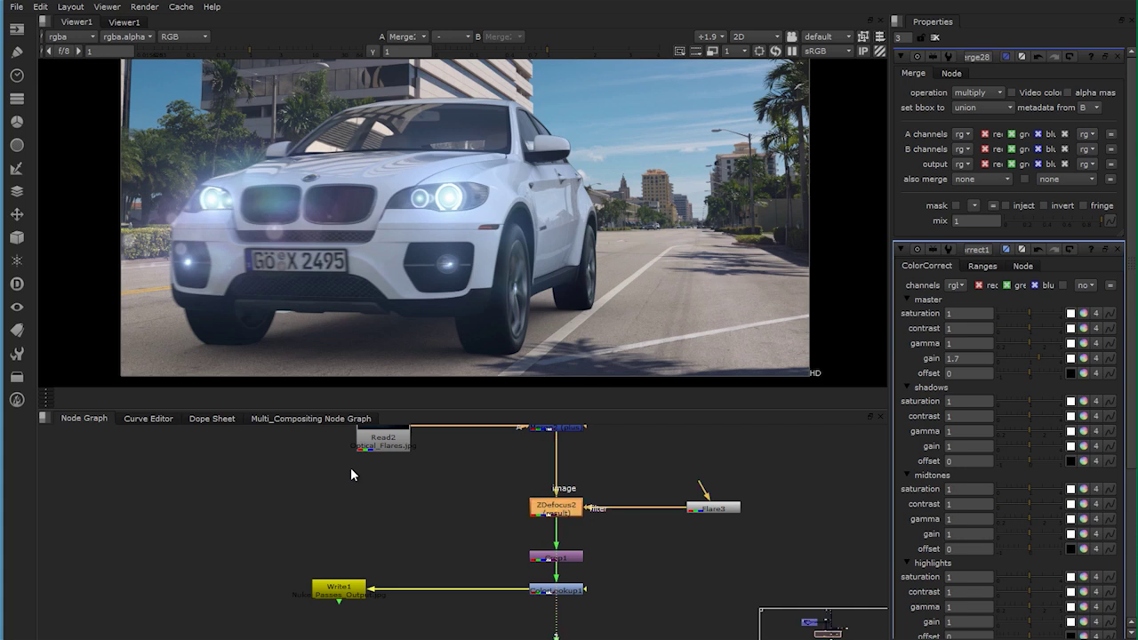
pyautogui.click(351, 476)
pyautogui.press('1')
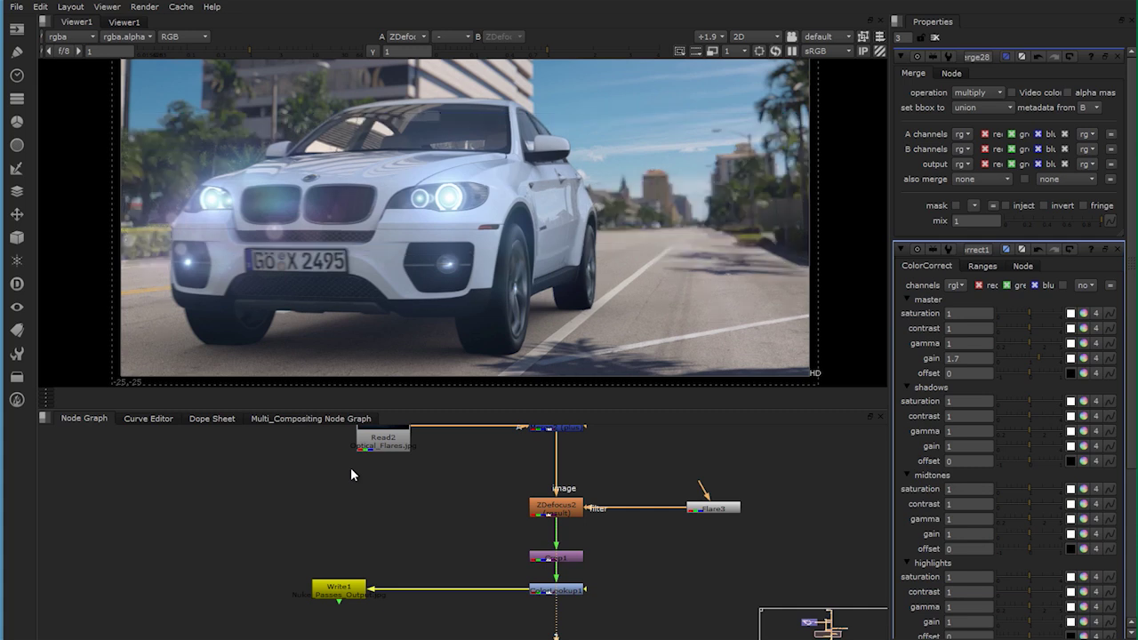
# Review the Copy2 branch feeding ZDefocus2 and open the ZDefocus2 properties
pyautogui.moveTo(351, 475); pyautogui.dragTo(373, 563, button='middle')
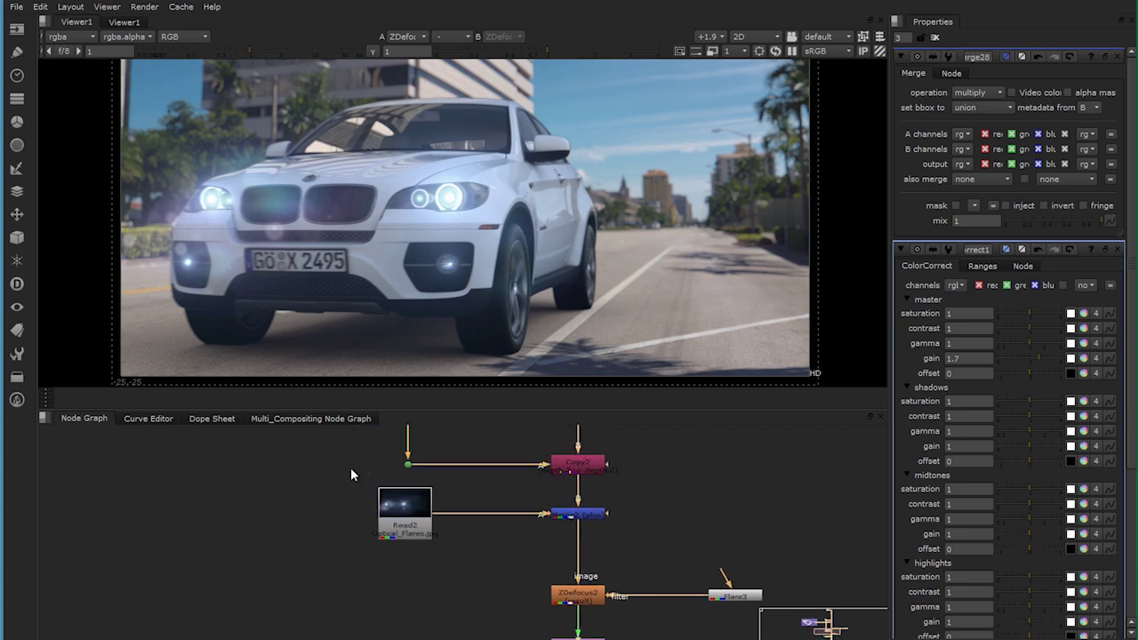
pyautogui.moveTo(351, 474); pyautogui.dragTo(310, 399, button='middle')
pyautogui.doubleClick(537, 518)
pyautogui.moveTo(351, 475); pyautogui.dragTo(326, 508, button='middle')
# Display the depth layer of ZDefocus2 in the viewer, and switch the viewer back to rgba
pyautogui.click(71, 36)
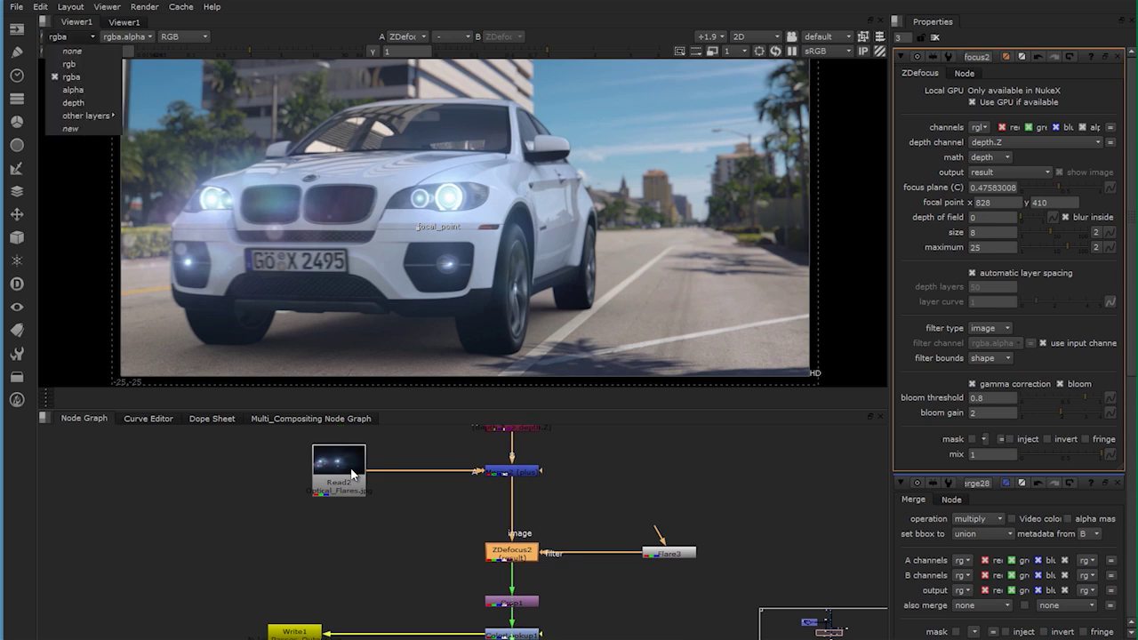
pyautogui.click(73, 104)
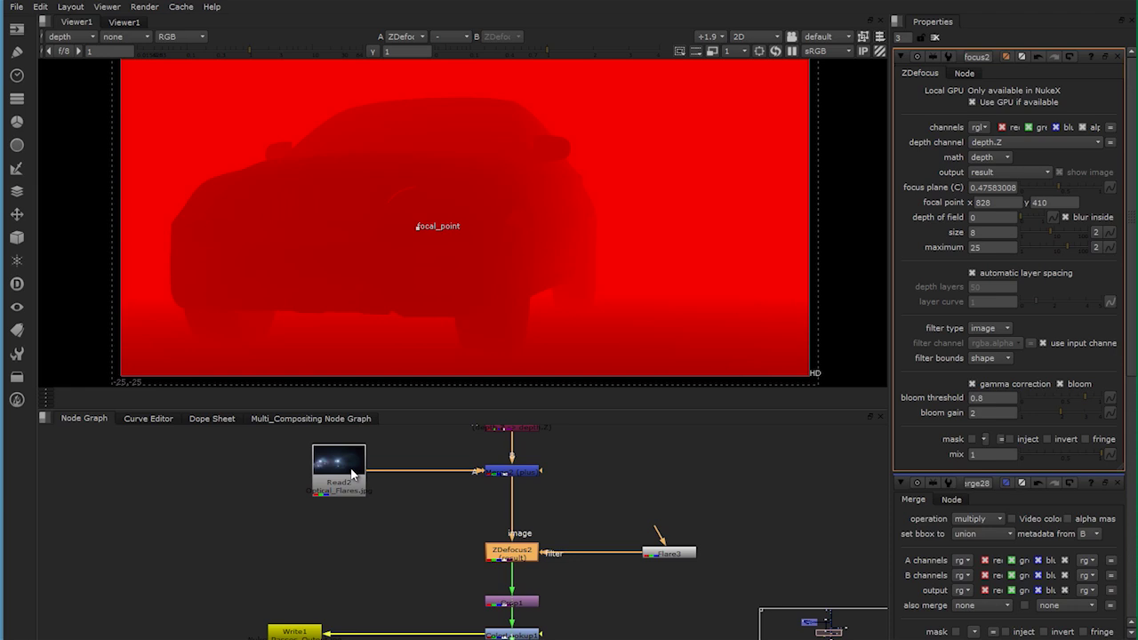
pyautogui.click(72, 36)
pyautogui.click(67, 77)
# Select the ColorLookup1 node below the crop and view its graded result
pyautogui.moveTo(351, 475); pyautogui.dragTo(358, 404, button='middle')
pyautogui.click(518, 562)
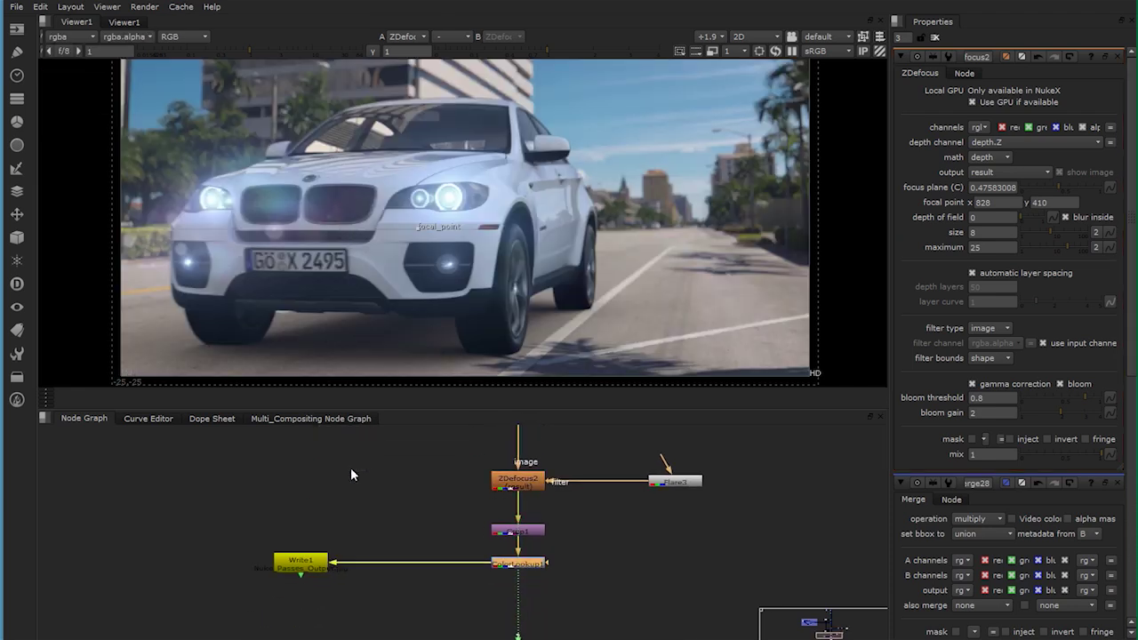
pyautogui.press('2')
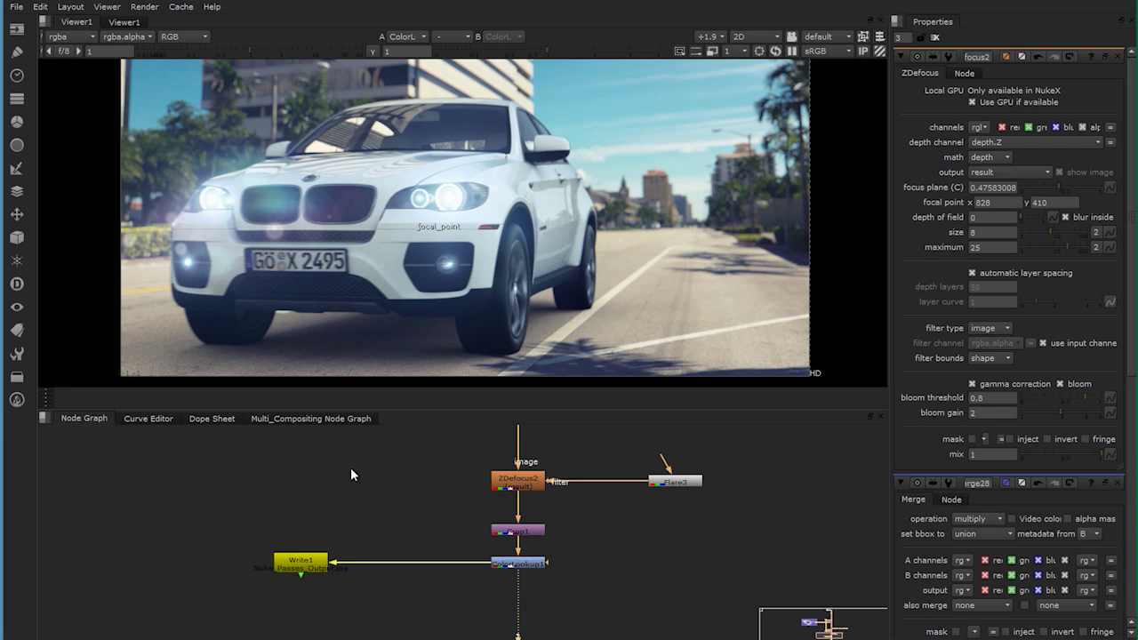